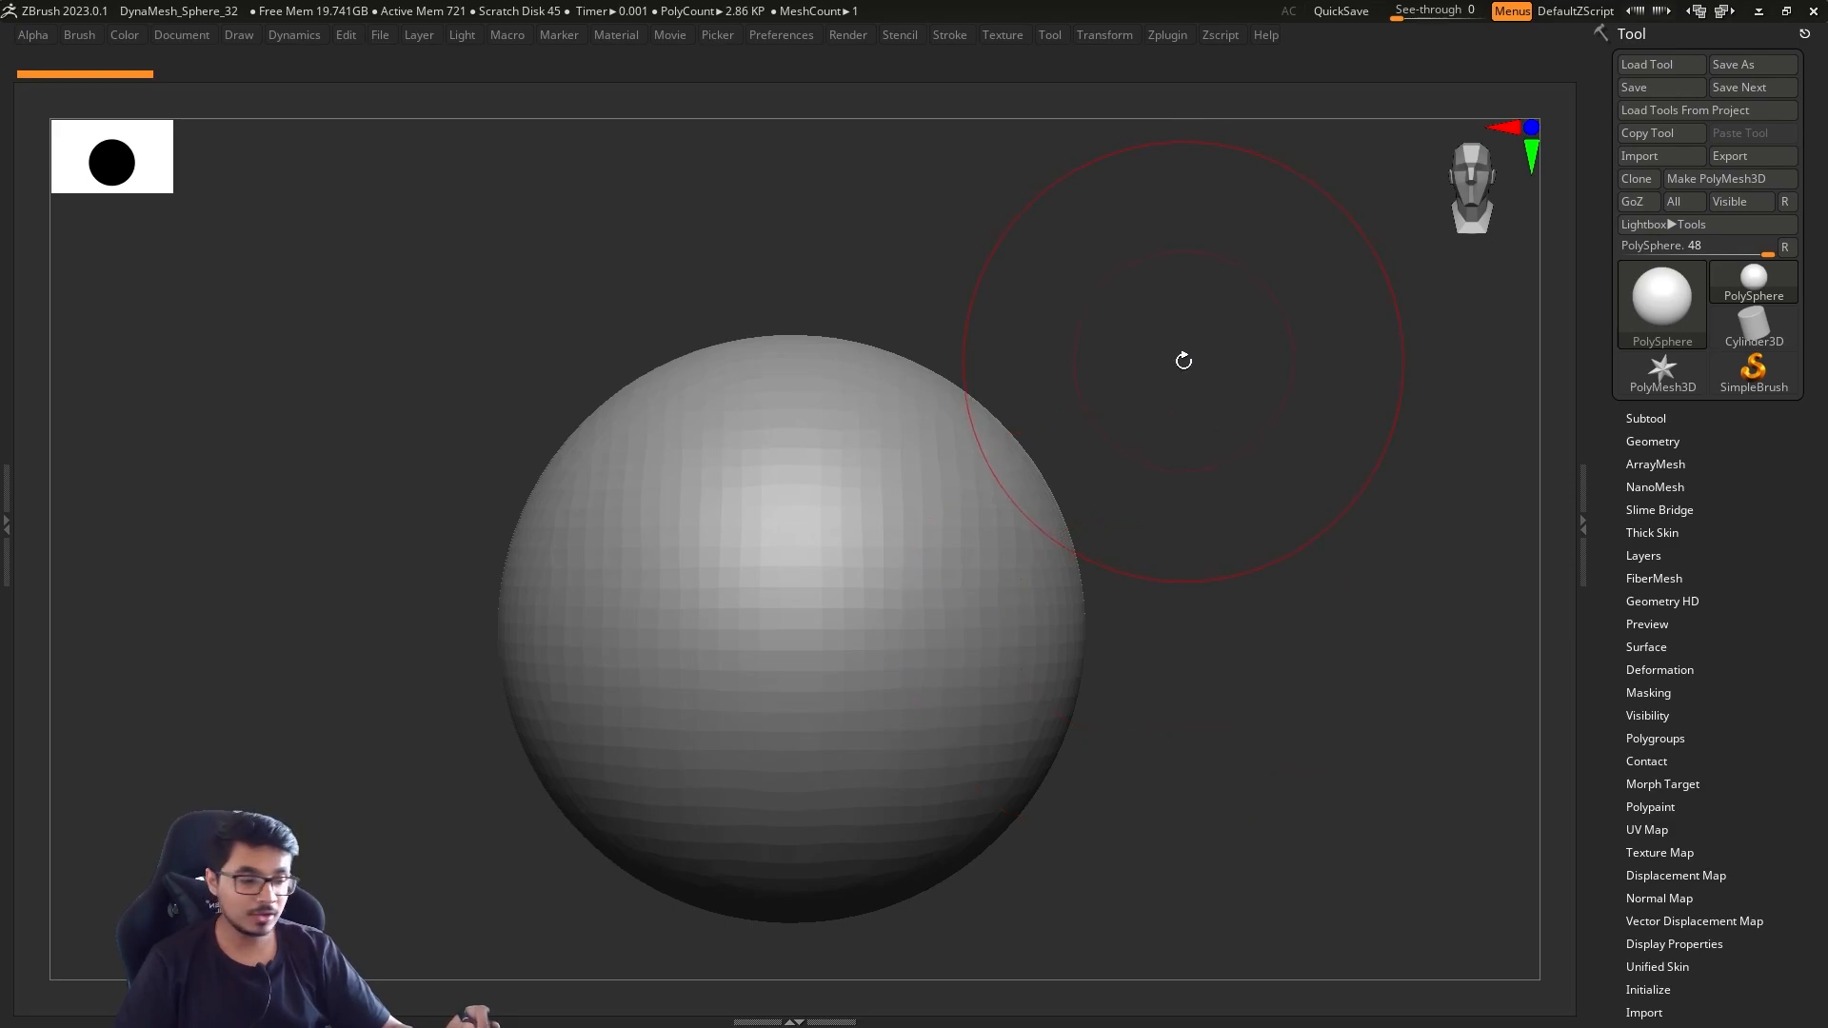
pyautogui.press('s')
pyautogui.moveTo(1190, 411)
pyautogui.mouseDown()
pyautogui.moveTo(1251, 422)
pyautogui.moveTo(1162, 420)
pyautogui.moveTo(1220, 449)
pyautogui.mouseUp()
pyautogui.press('s')
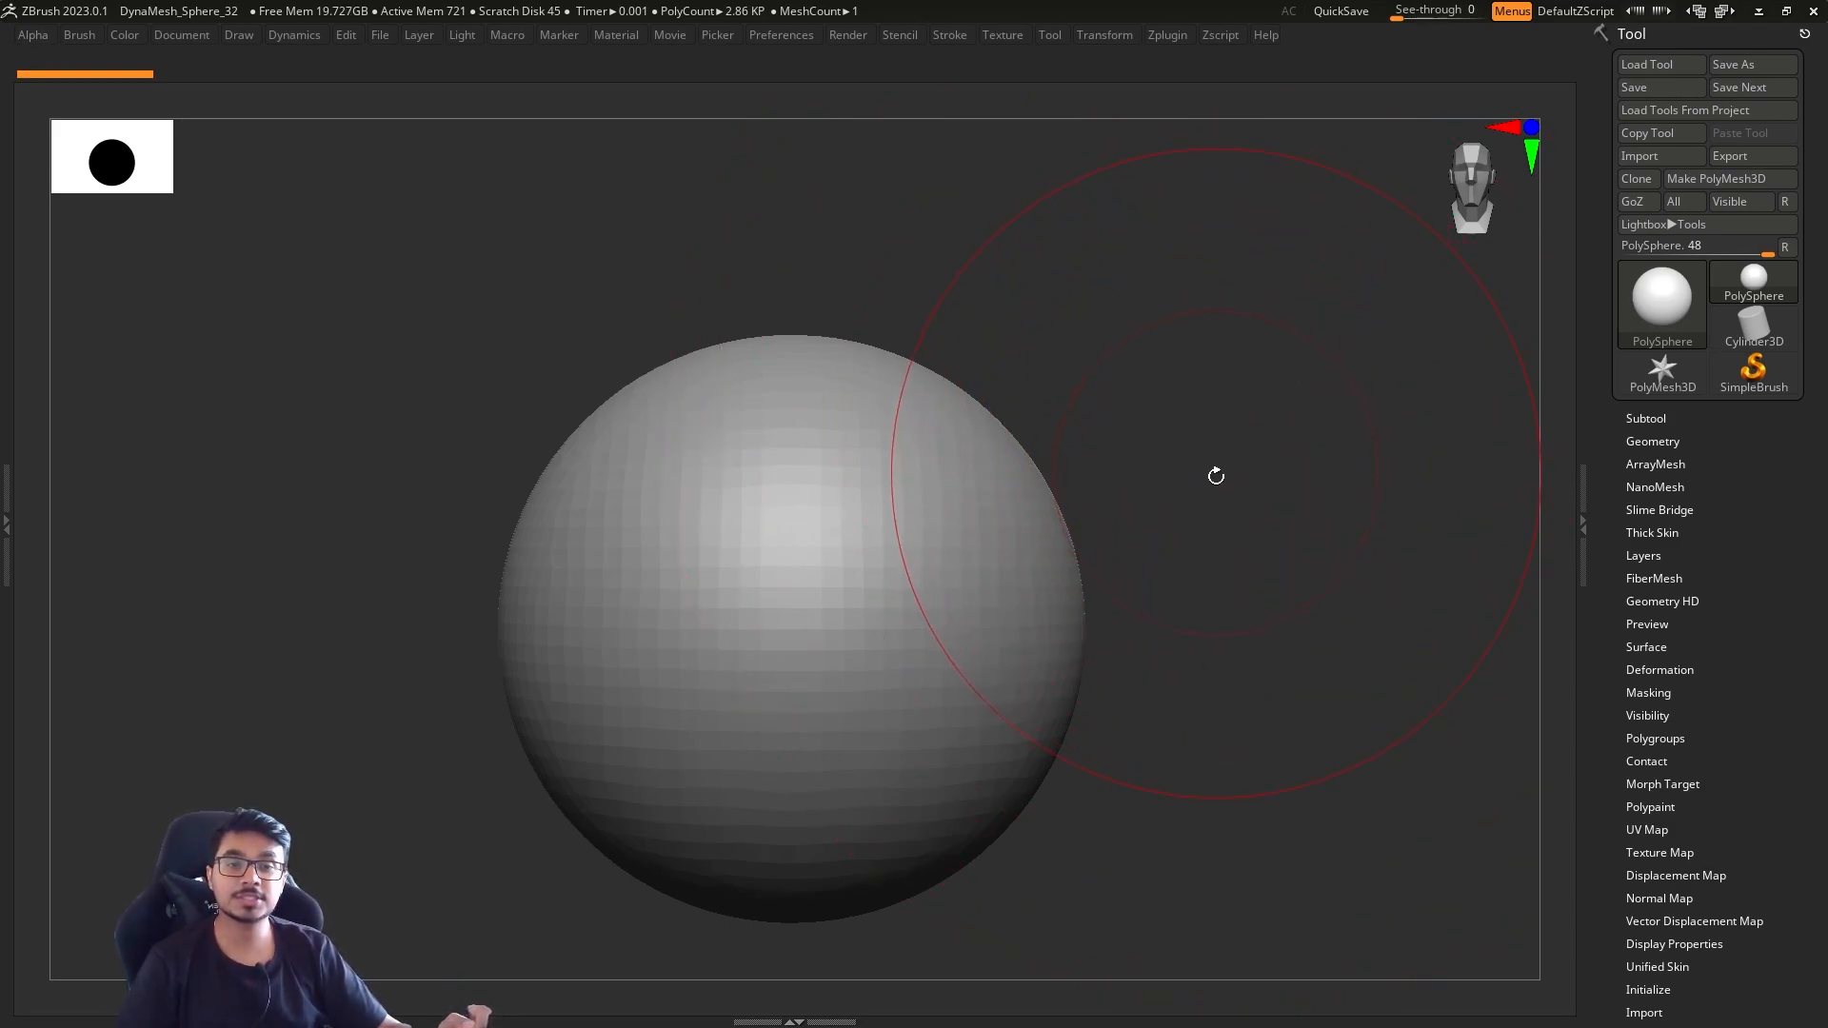
pyautogui.keyDown('alt'); pyautogui.moveTo(1207, 556); pyautogui.dragTo(1203, 466); pyautogui.keyUp('alt')
pyautogui.keyDown('alt'); pyautogui.moveTo(1203, 546); pyautogui.dragTo(1171, 531); pyautogui.keyUp('alt')
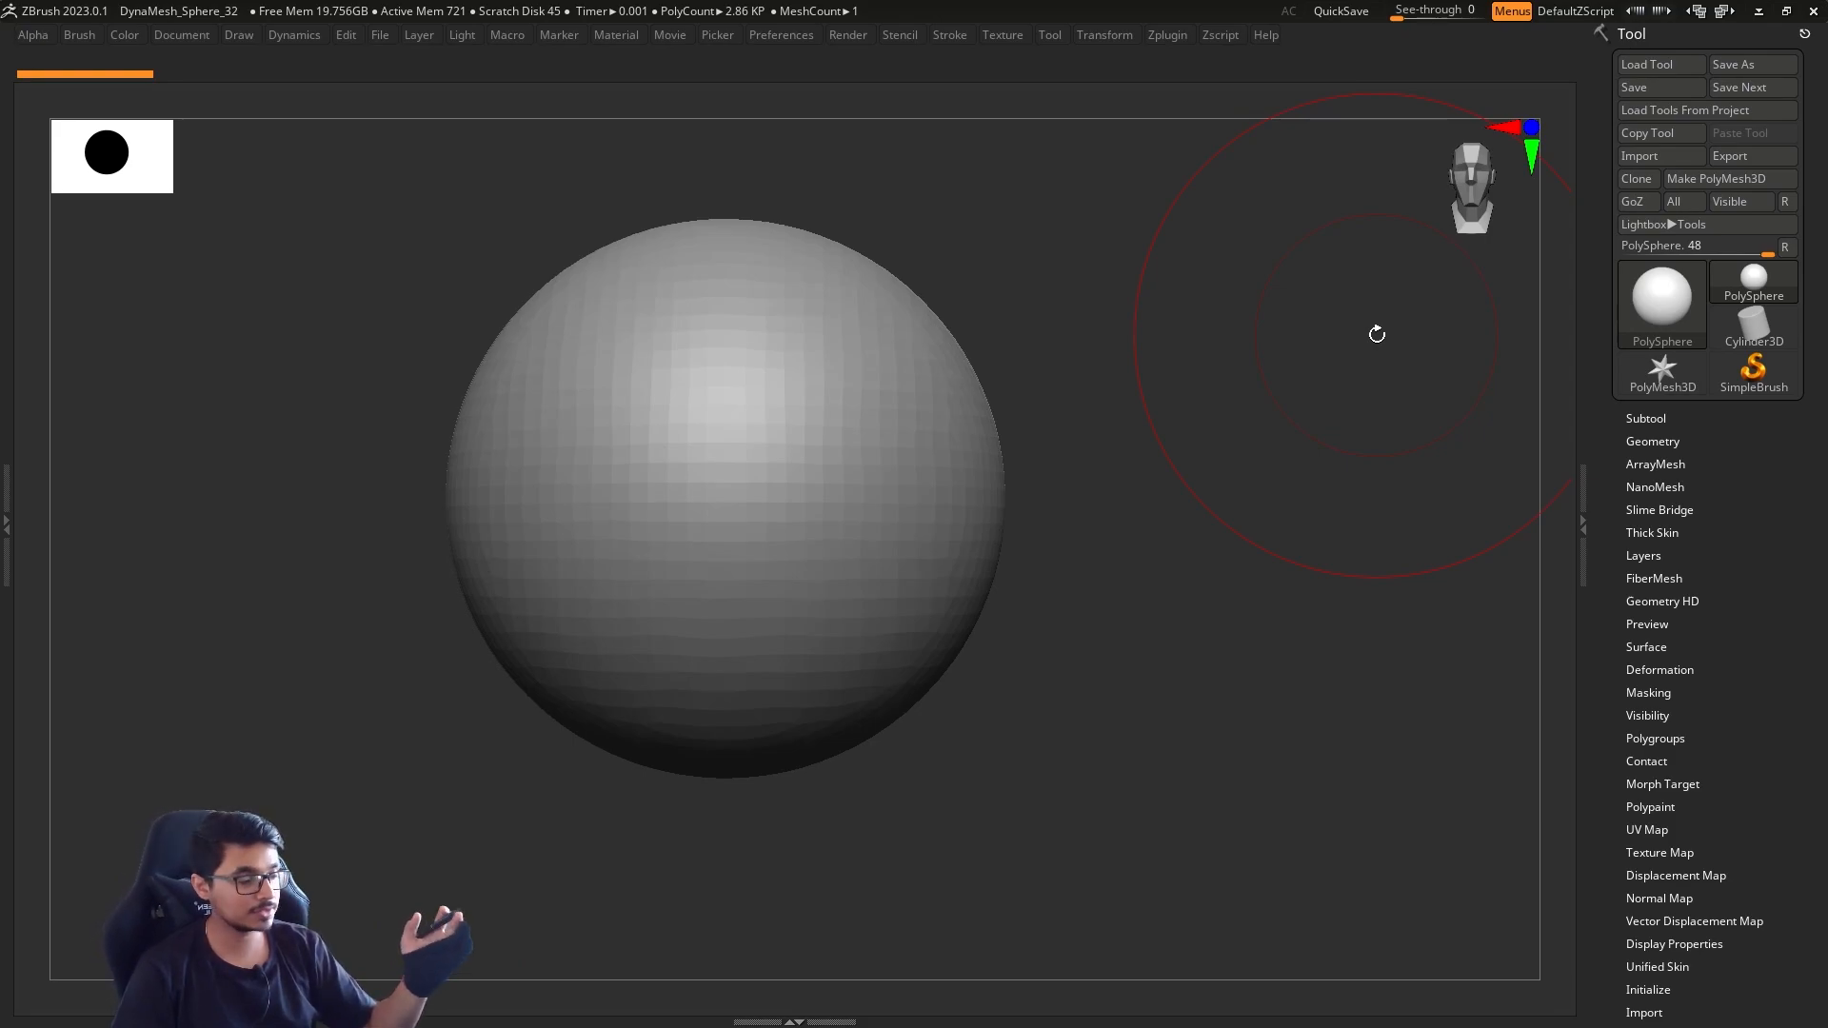
pyautogui.press('s')
pyautogui.moveTo(1240, 469)
pyautogui.mouseDown()
pyautogui.moveTo(1179, 469)
pyautogui.moveTo(1223, 490)
pyautogui.mouseUp()
pyautogui.press('s')
pyautogui.keyDown('alt'); pyautogui.moveTo(1237, 482); pyautogui.dragTo(1255, 511); pyautogui.keyUp('alt')
pyautogui.press('s')
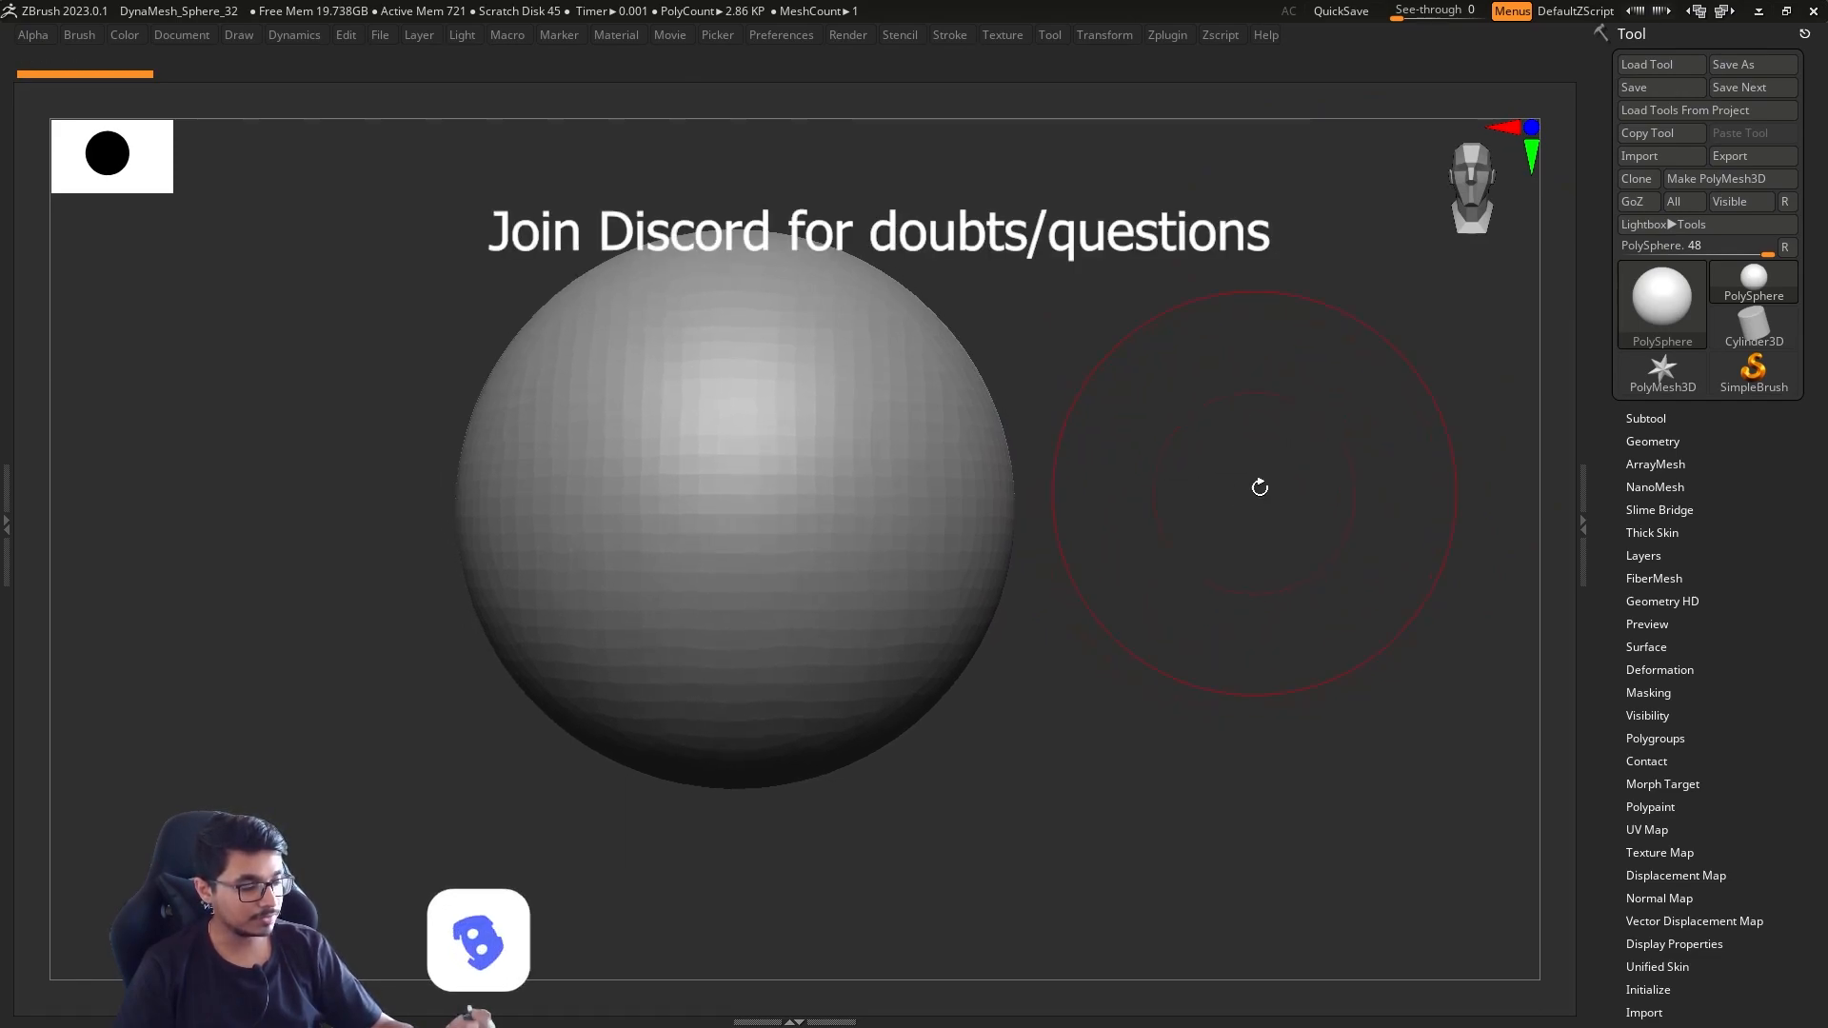
pyautogui.press('s')
pyautogui.moveTo(1126, 543)
pyautogui.mouseDown()
pyautogui.moveTo(1093, 544)
pyautogui.moveTo(1130, 514)
pyautogui.moveTo(1239, 531)
pyautogui.moveTo(1297, 497)
pyautogui.moveTo(1260, 485)
pyautogui.moveTo(1333, 522)
pyautogui.moveTo(1297, 542)
pyautogui.moveTo(1232, 526)
pyautogui.moveTo(1254, 573)
pyautogui.moveTo(1245, 504)
pyautogui.moveTo(1301, 534)
pyautogui.moveTo(1232, 552)
pyautogui.mouseUp()
pyautogui.press('s')
pyautogui.press('s')
pyautogui.press('s')
pyautogui.press('s')
pyautogui.press('s')
pyautogui.press('s')
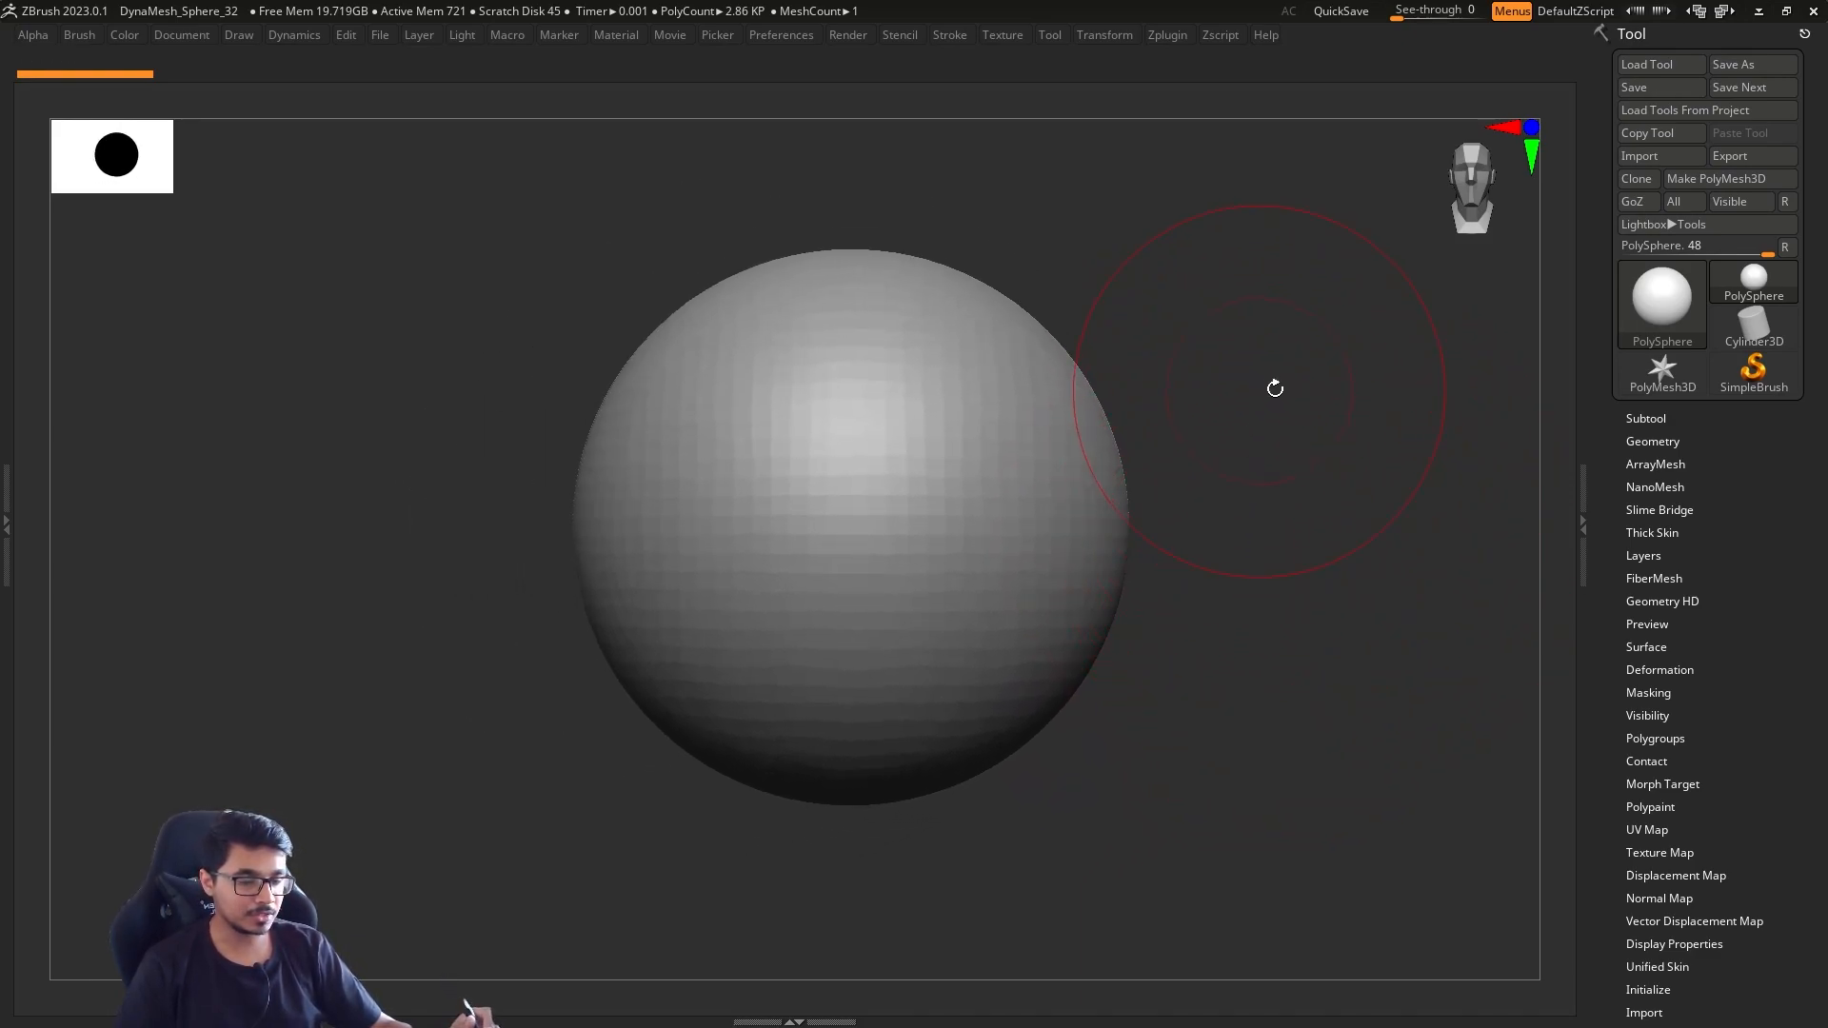
# Show the polyframe on the sphere, examine its topology from an angle, and hide the polyframe again
pyautogui.hotkey('shift', 'f')
pyautogui.moveTo(1215, 456)
pyautogui.mouseDown()
pyautogui.moveTo(1244, 504)
pyautogui.moveTo(1265, 432)
pyautogui.moveTo(1156, 430)
pyautogui.moveTo(1192, 424)
pyautogui.moveTo(1084, 392)
pyautogui.mouseUp()
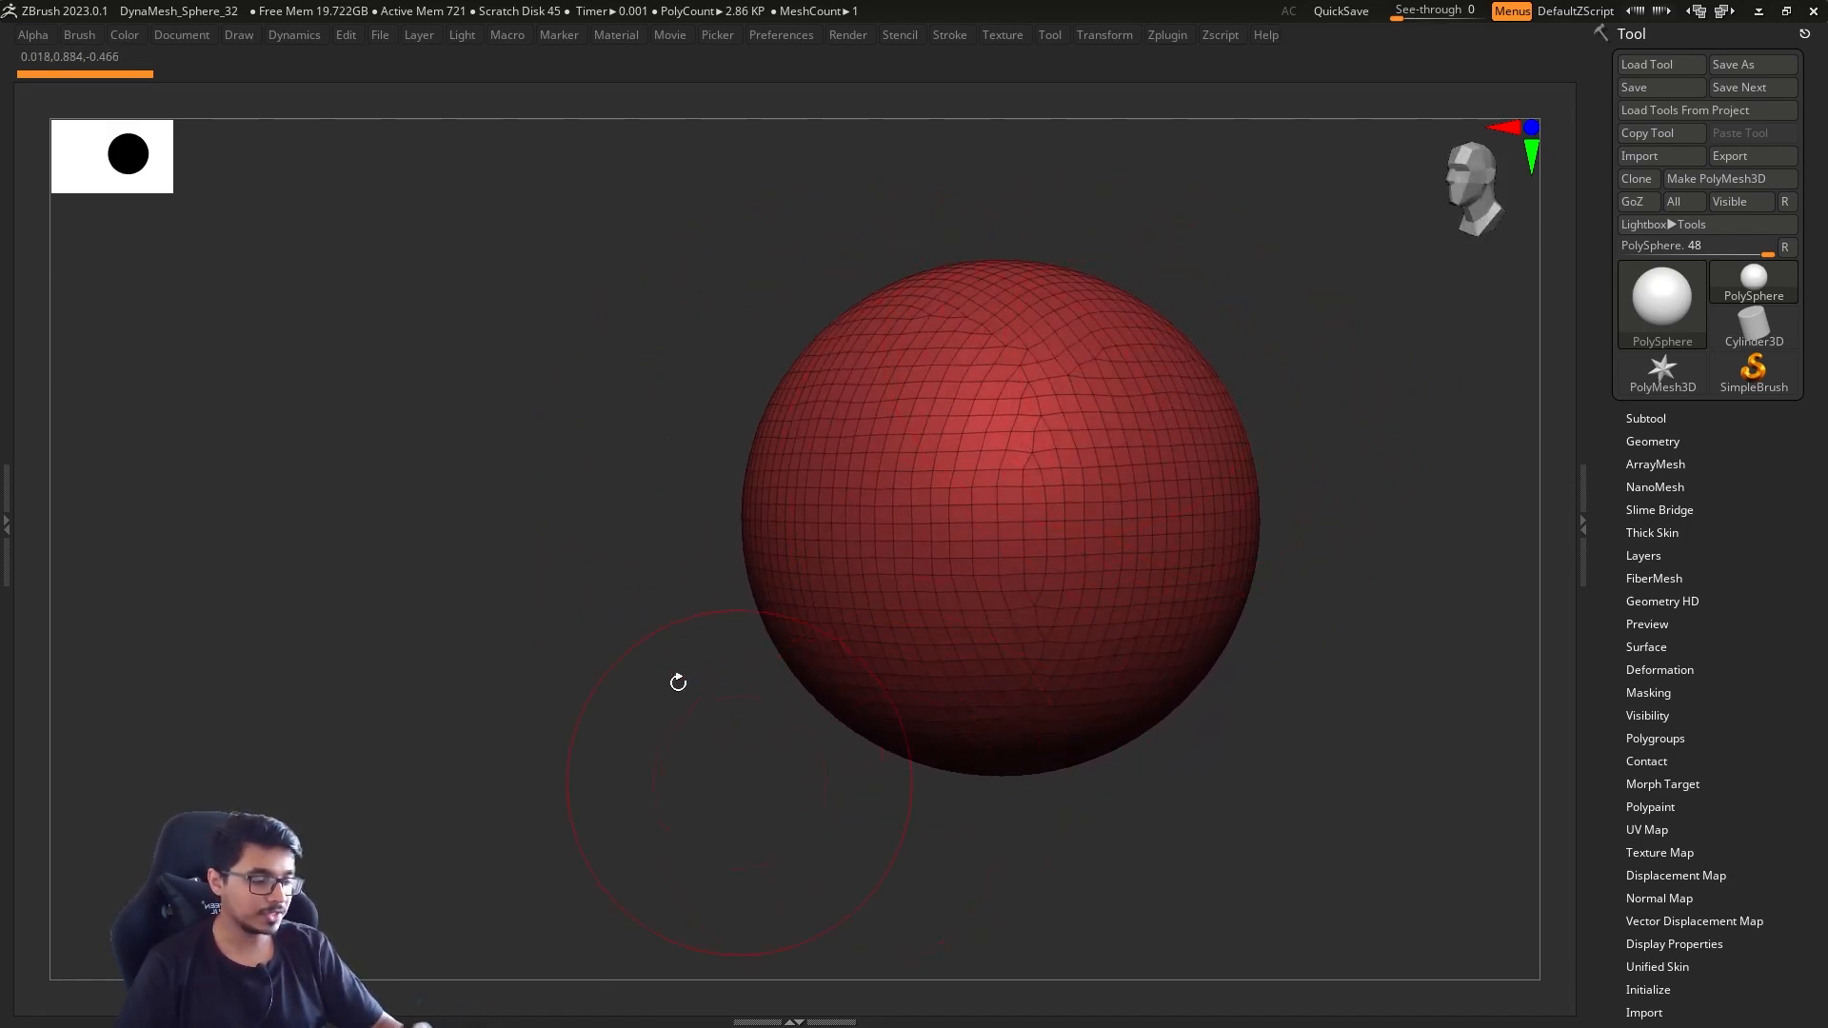
pyautogui.hotkey('shift', 'f')
pyautogui.moveTo(1354, 468); pyautogui.dragTo(1415, 496)
# Bring back the full sculpting interface around the canvas and set the brush draw size to about 62
pyautogui.press('s')
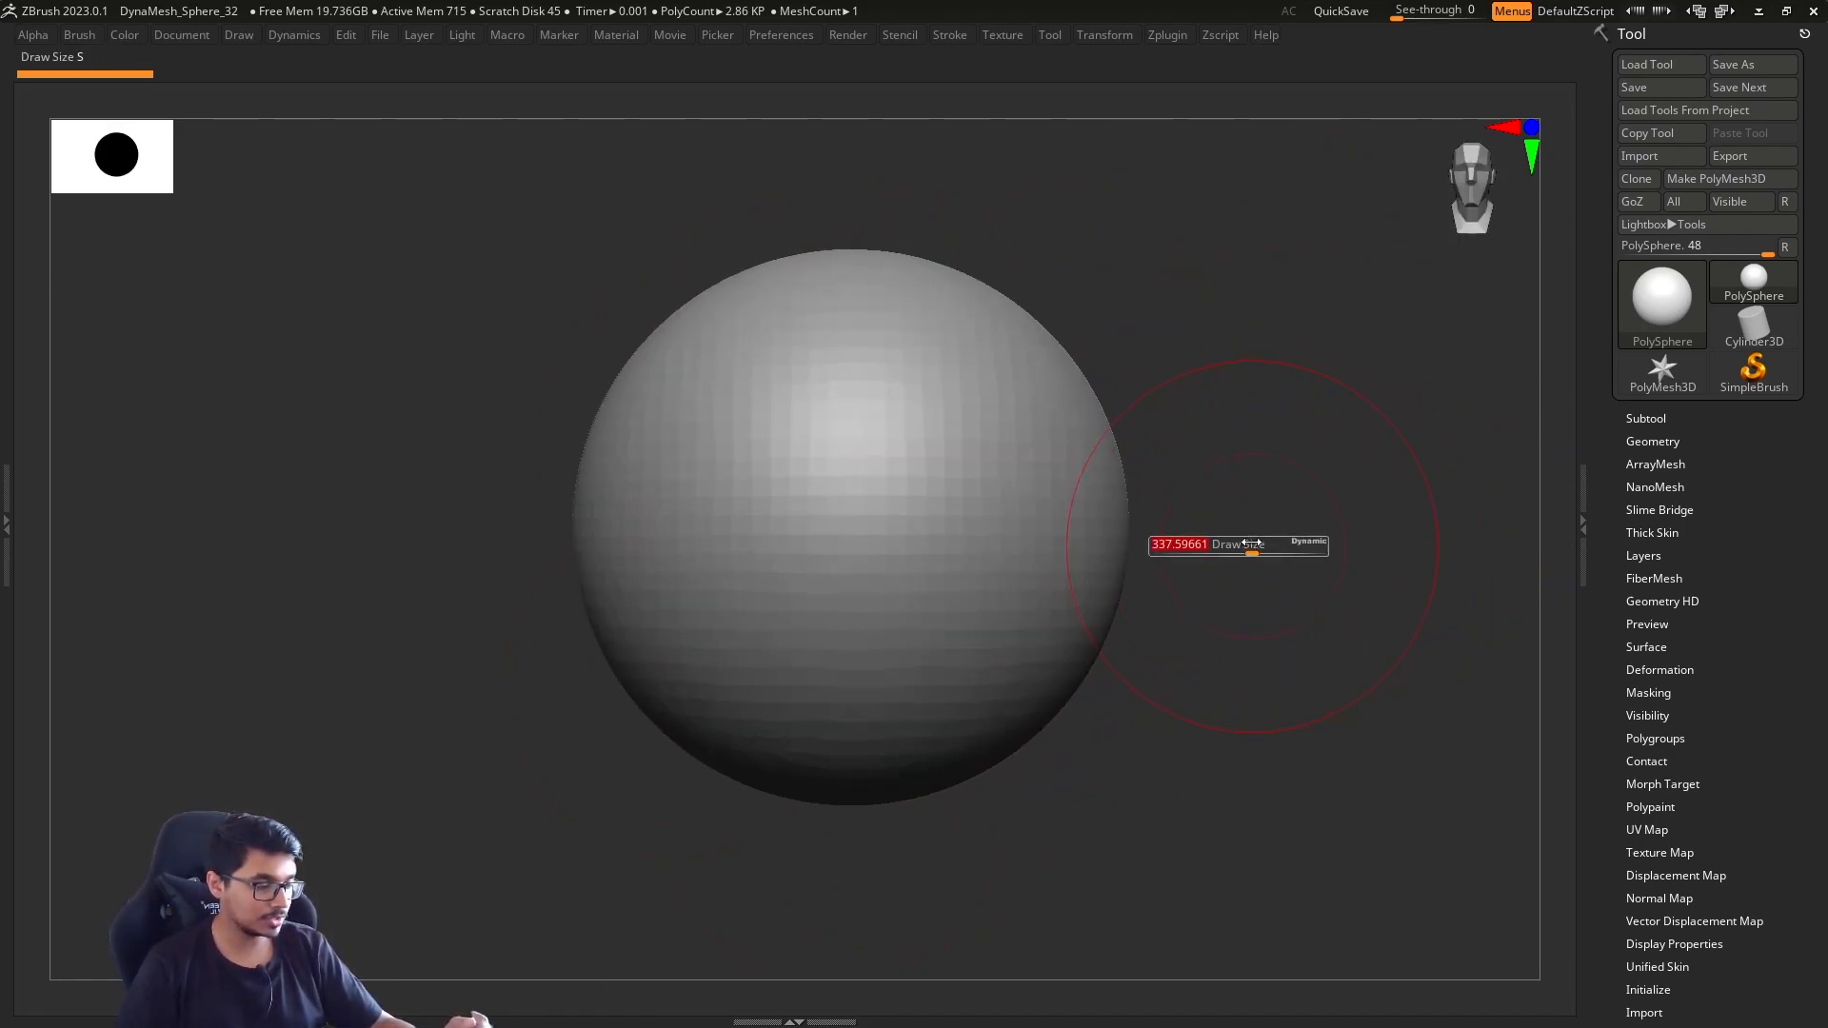
pyautogui.moveTo(1254, 547); pyautogui.dragTo(1215, 547)
pyautogui.keyDown('alt'); pyautogui.moveTo(1281, 494); pyautogui.dragTo(1199, 526); pyautogui.keyUp('alt')
pyautogui.press('Tab')
pyautogui.keyDown('alt'); pyautogui.moveTo(1274, 584); pyautogui.dragTo(1263, 551); pyautogui.keyUp('alt')
pyautogui.press('s')
pyautogui.press('s')
pyautogui.moveTo(1263, 553)
pyautogui.mouseDown()
pyautogui.moveTo(1283, 557)
pyautogui.moveTo(1224, 553)
pyautogui.mouseUp()
pyautogui.press('s')
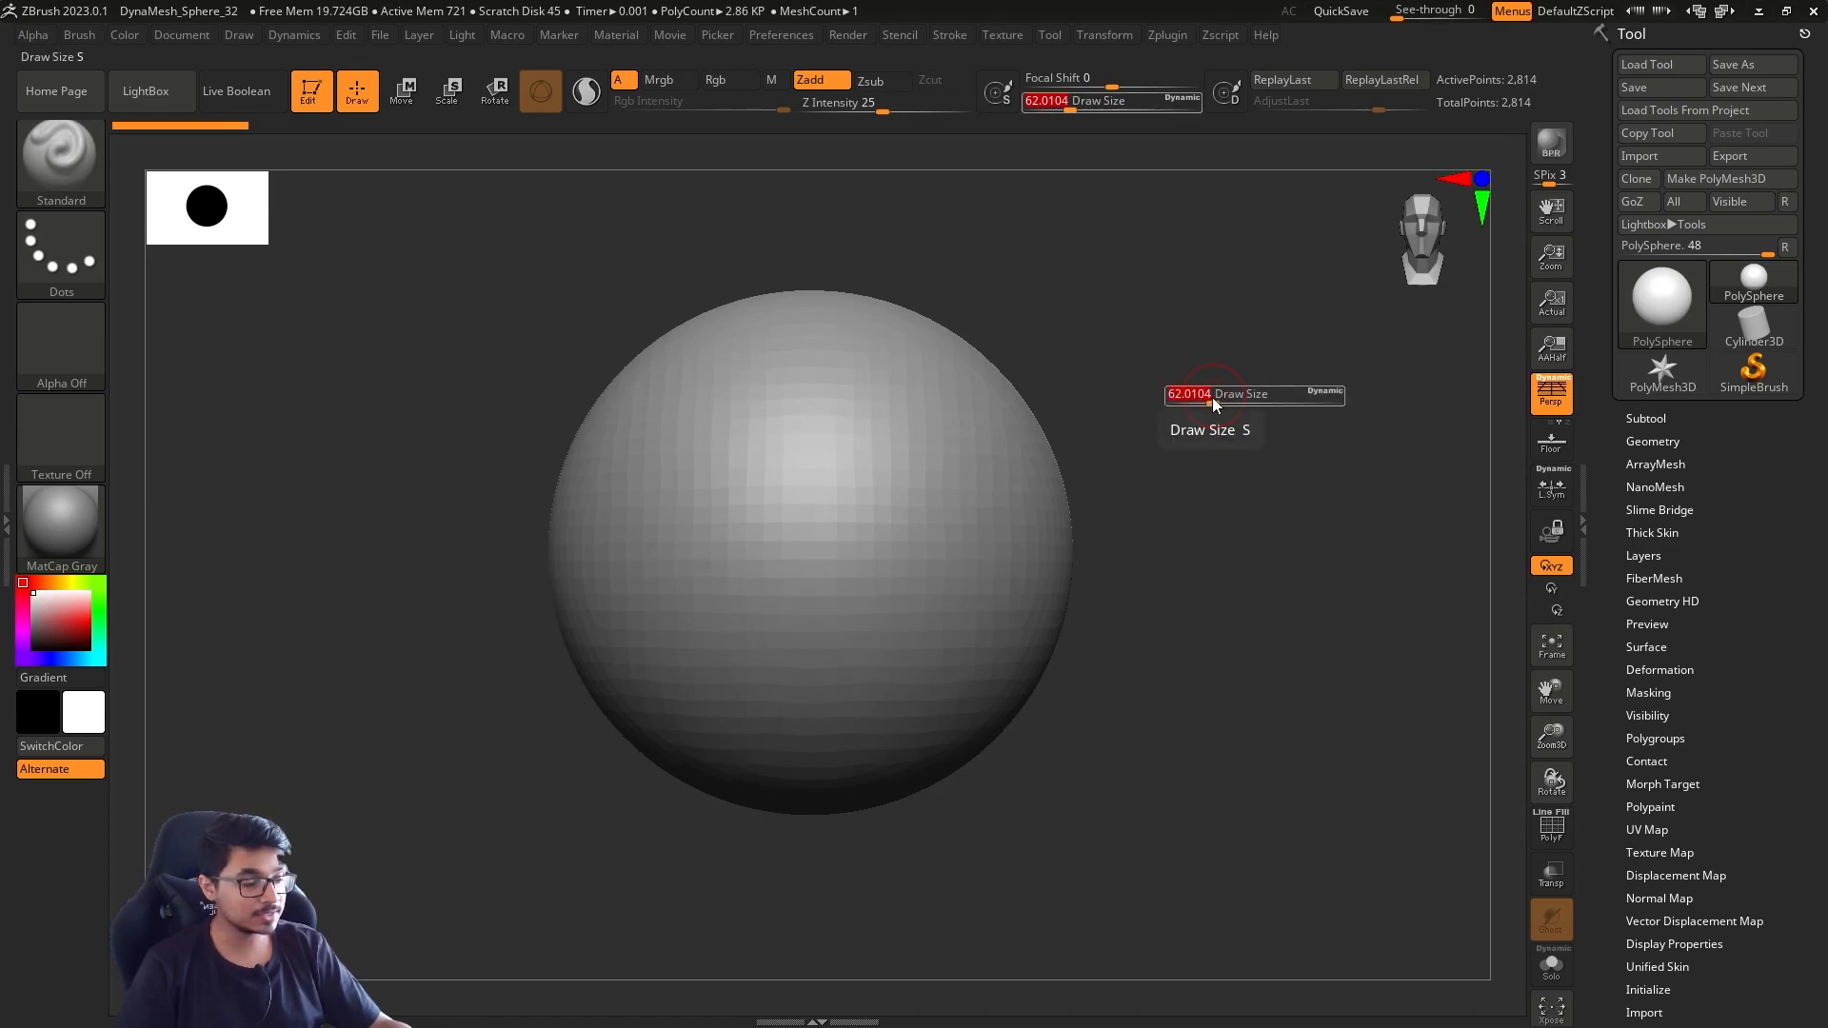
pyautogui.press('s')
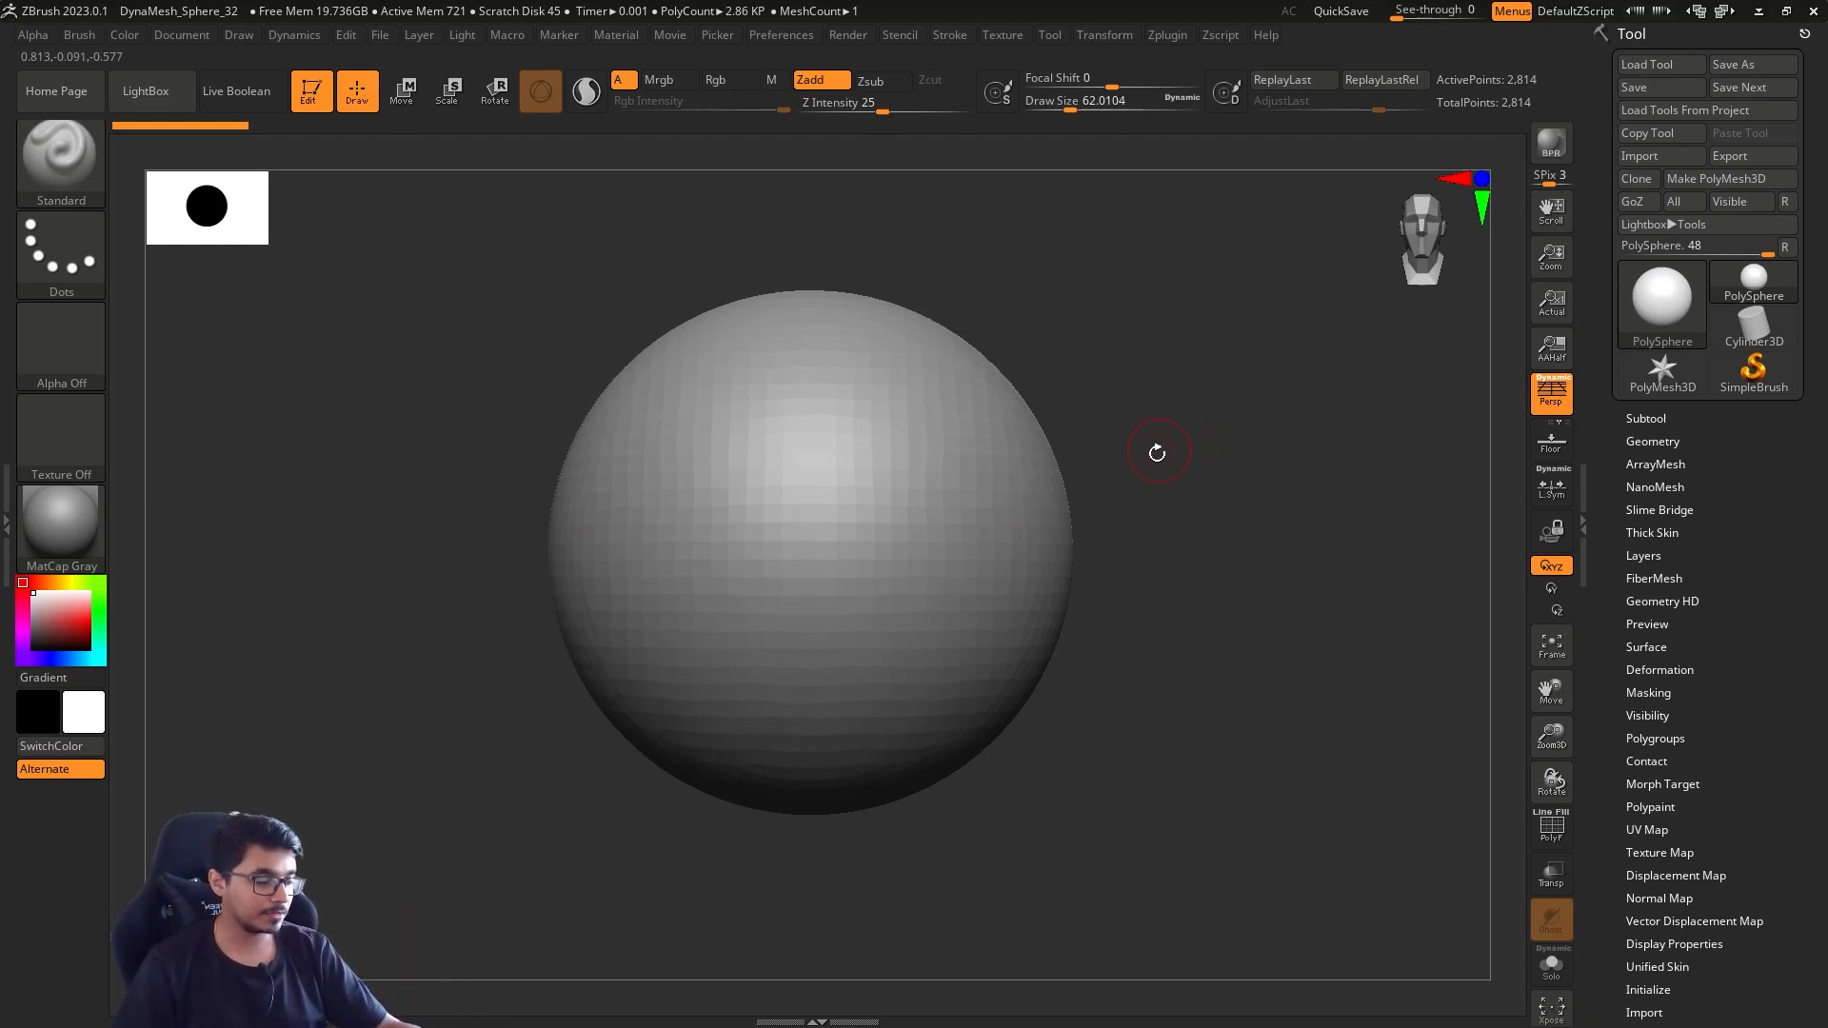
# Try out several brush draw sizes beside the sphere, finishing at about 262
pyautogui.moveTo(1179, 477)
pyautogui.mouseDown()
pyautogui.moveTo(1171, 437)
pyautogui.moveTo(1171, 489)
pyautogui.mouseUp()
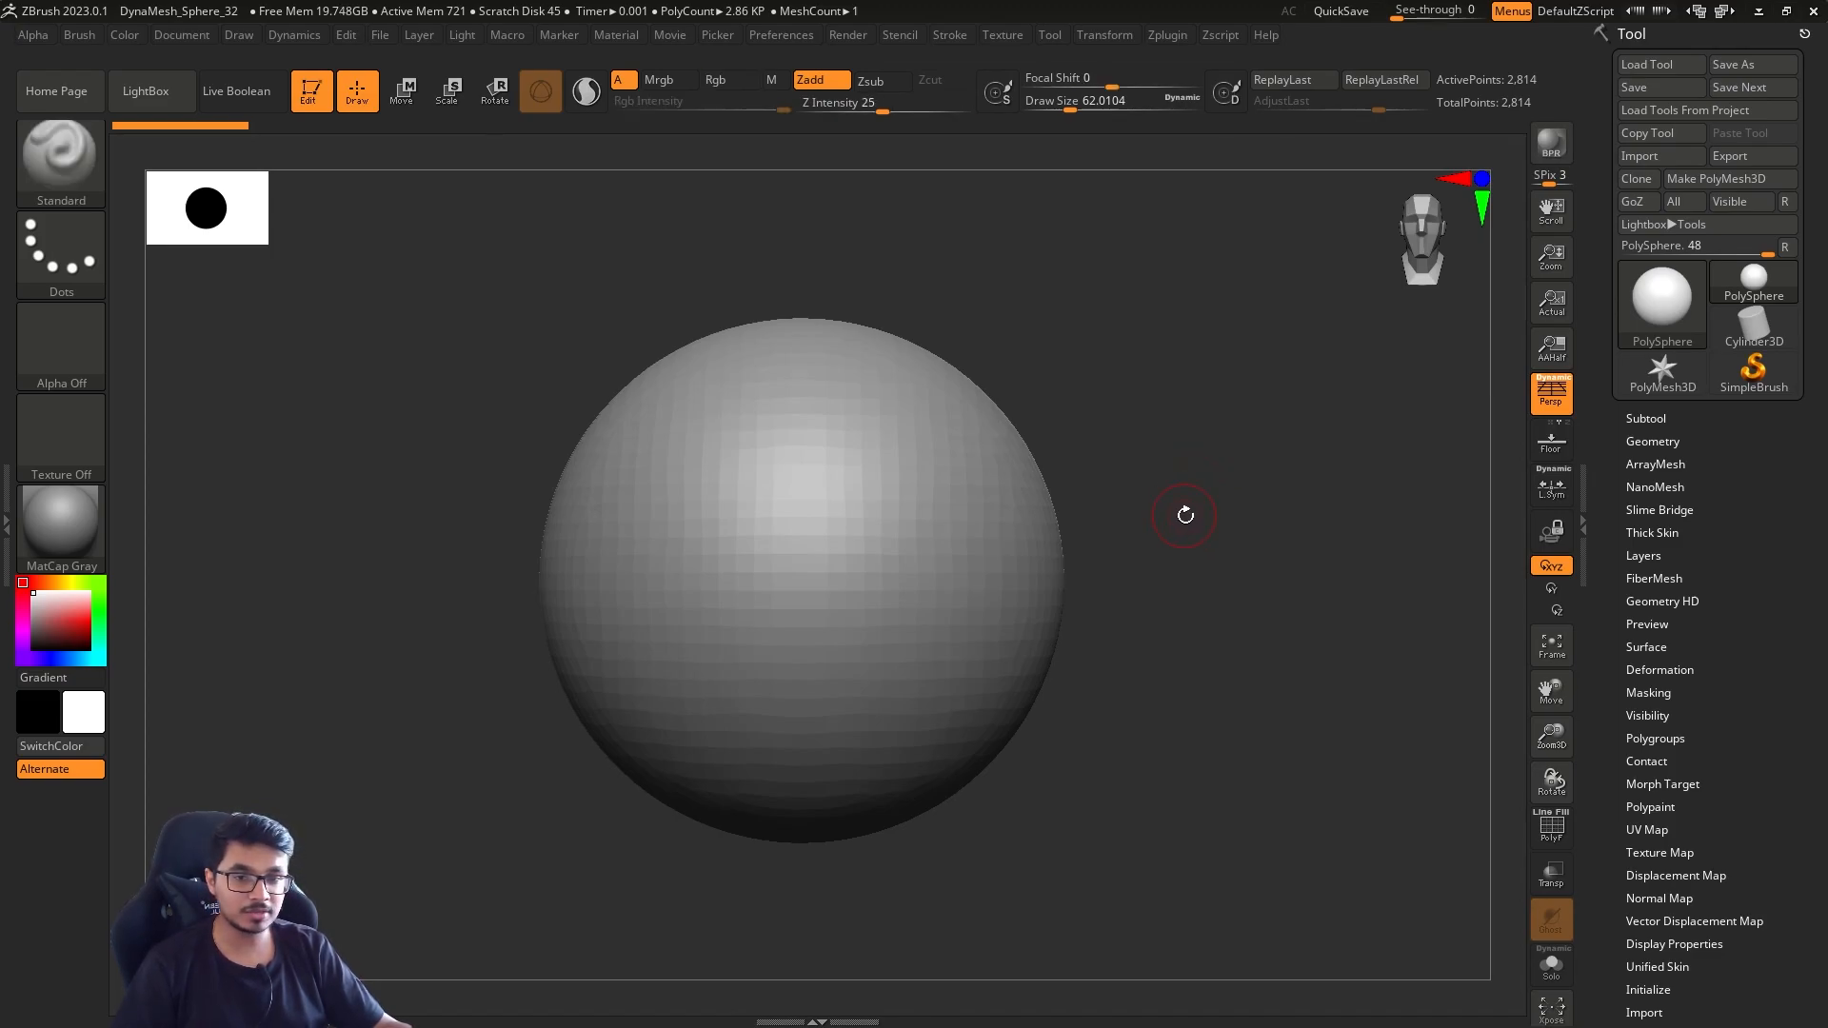
pyautogui.press('s')
pyautogui.moveTo(1170, 508); pyautogui.dragTo(1205, 472)
pyautogui.press('s')
pyautogui.moveTo(1177, 488)
pyautogui.mouseDown()
pyautogui.moveTo(1202, 497)
pyautogui.moveTo(1181, 498)
pyautogui.mouseUp()
pyautogui.press('s')
pyautogui.press('s')
pyautogui.moveTo(1174, 514)
pyautogui.mouseDown()
pyautogui.moveTo(1196, 469)
pyautogui.moveTo(1176, 495)
pyautogui.mouseUp()
pyautogui.press('s')
pyautogui.moveTo(1183, 509)
pyautogui.keyDown('alt'); pyautogui.mouseDown()
pyautogui.moveTo(1172, 473)
pyautogui.moveTo(1243, 479)
pyautogui.moveTo(1175, 499)
pyautogui.mouseUp(); pyautogui.keyUp('alt')
pyautogui.press('s')
pyautogui.press('s')
pyautogui.moveTo(1174, 478); pyautogui.dragTo(1136, 479)
pyautogui.moveTo(1177, 529)
pyautogui.keyDown('alt'); pyautogui.mouseDown()
pyautogui.moveTo(1187, 506)
pyautogui.moveTo(1118, 499)
pyautogui.moveTo(1166, 526)
pyautogui.moveTo(1144, 509)
pyautogui.mouseUp(); pyautogui.keyUp('alt')
pyautogui.press('s')
pyautogui.press('s')
pyautogui.keyDown('alt'); pyautogui.moveTo(1145, 520); pyautogui.dragTo(1151, 491); pyautogui.keyUp('alt')
pyautogui.press('s')
pyautogui.moveTo(1009, 538); pyautogui.dragTo(1043, 541)
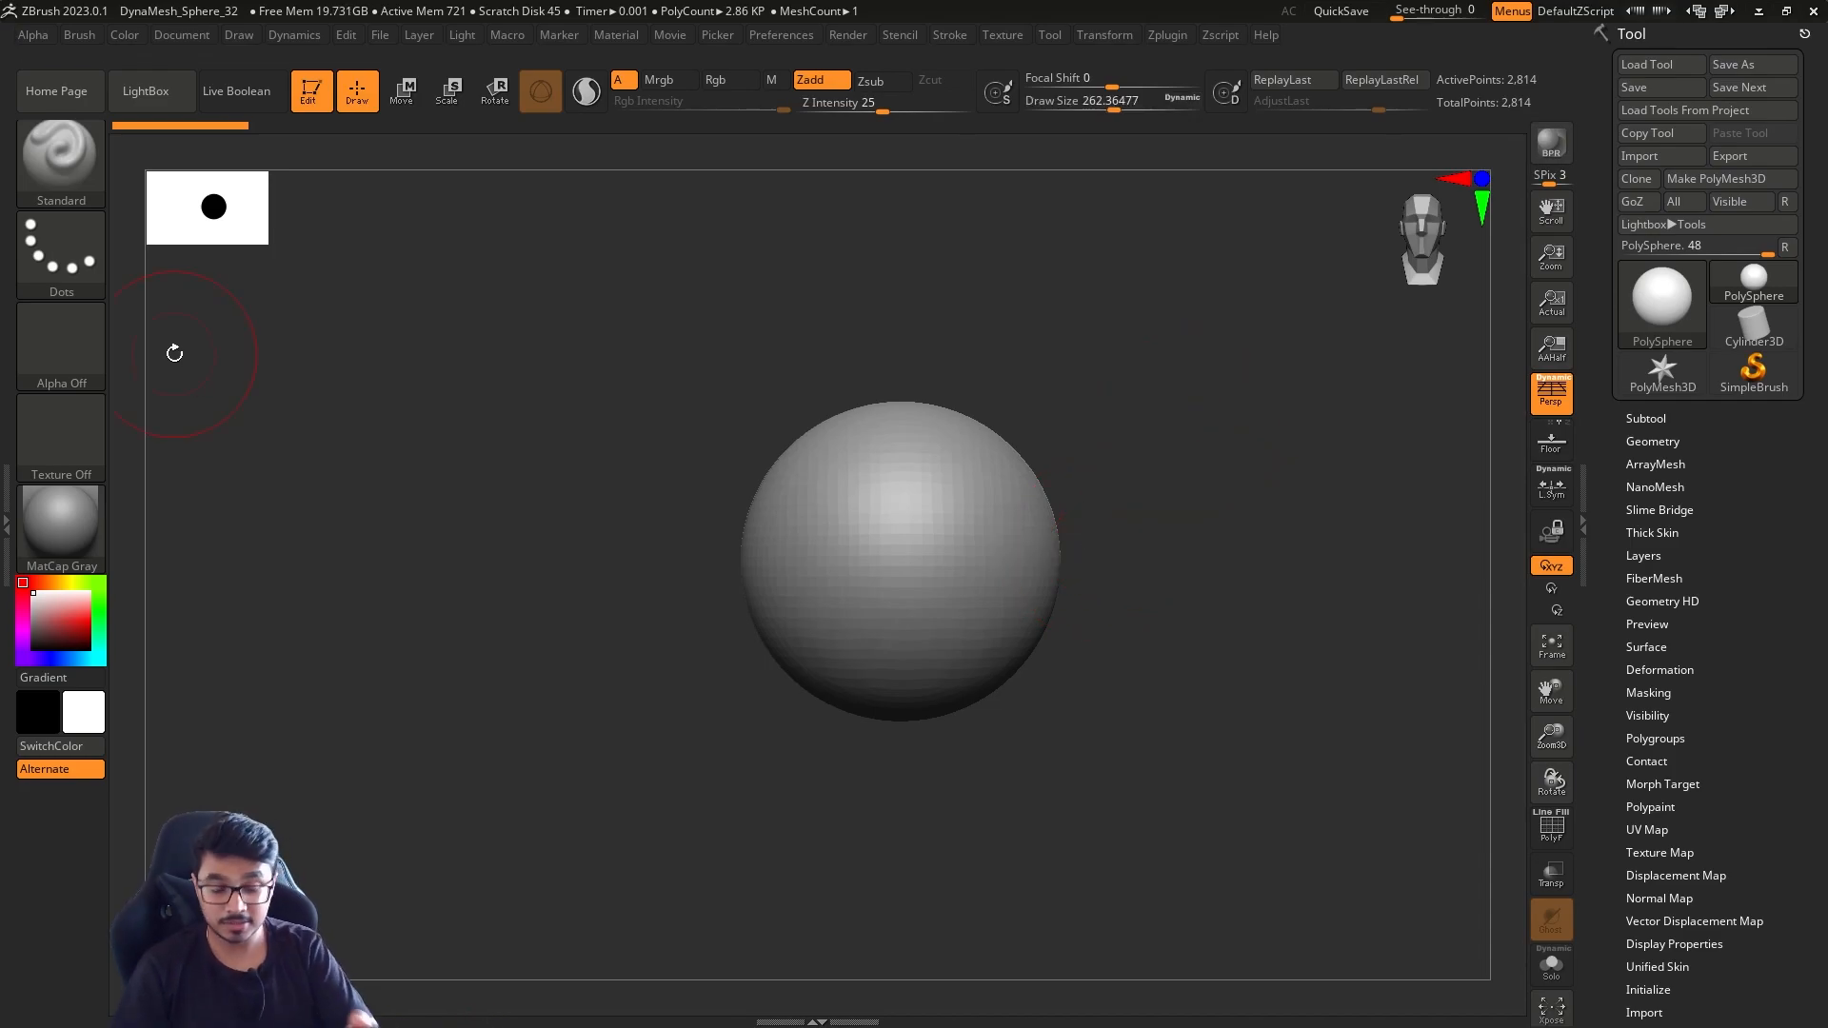
# Look through the sculpting brush palette and switch to the Move brush
pyautogui.click(59, 172)
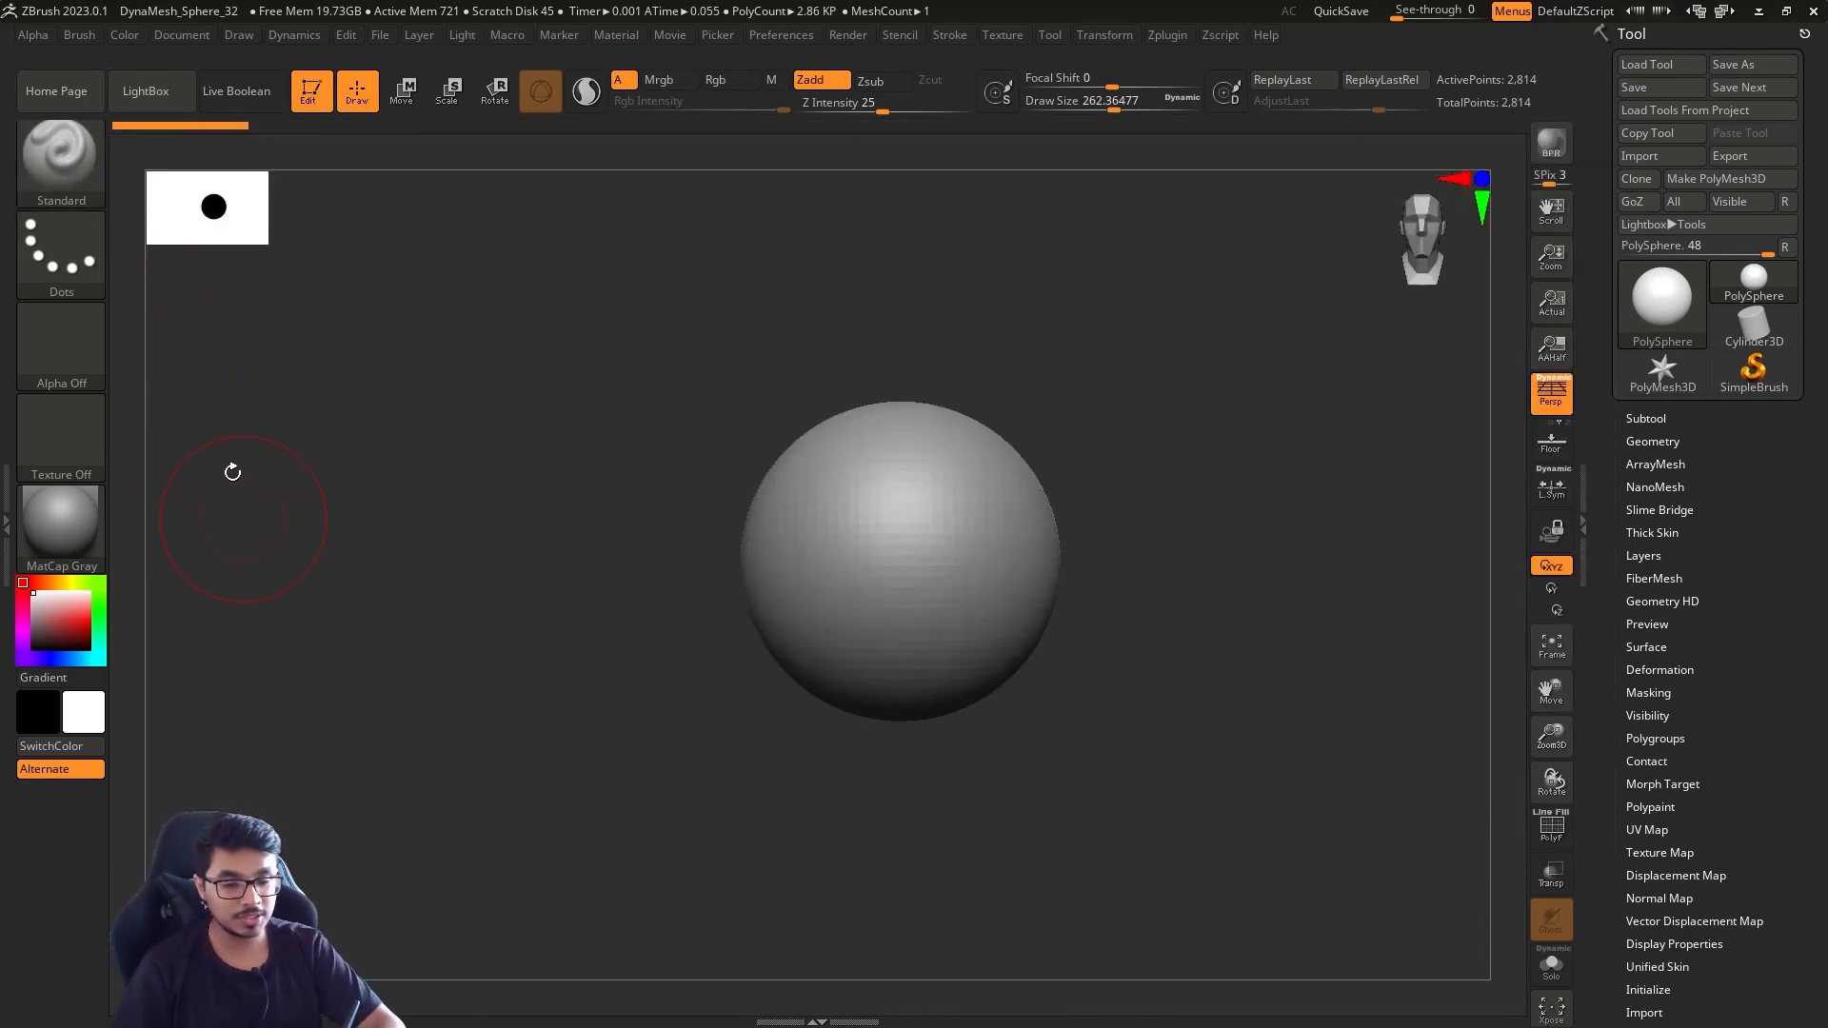
pyautogui.click(65, 157)
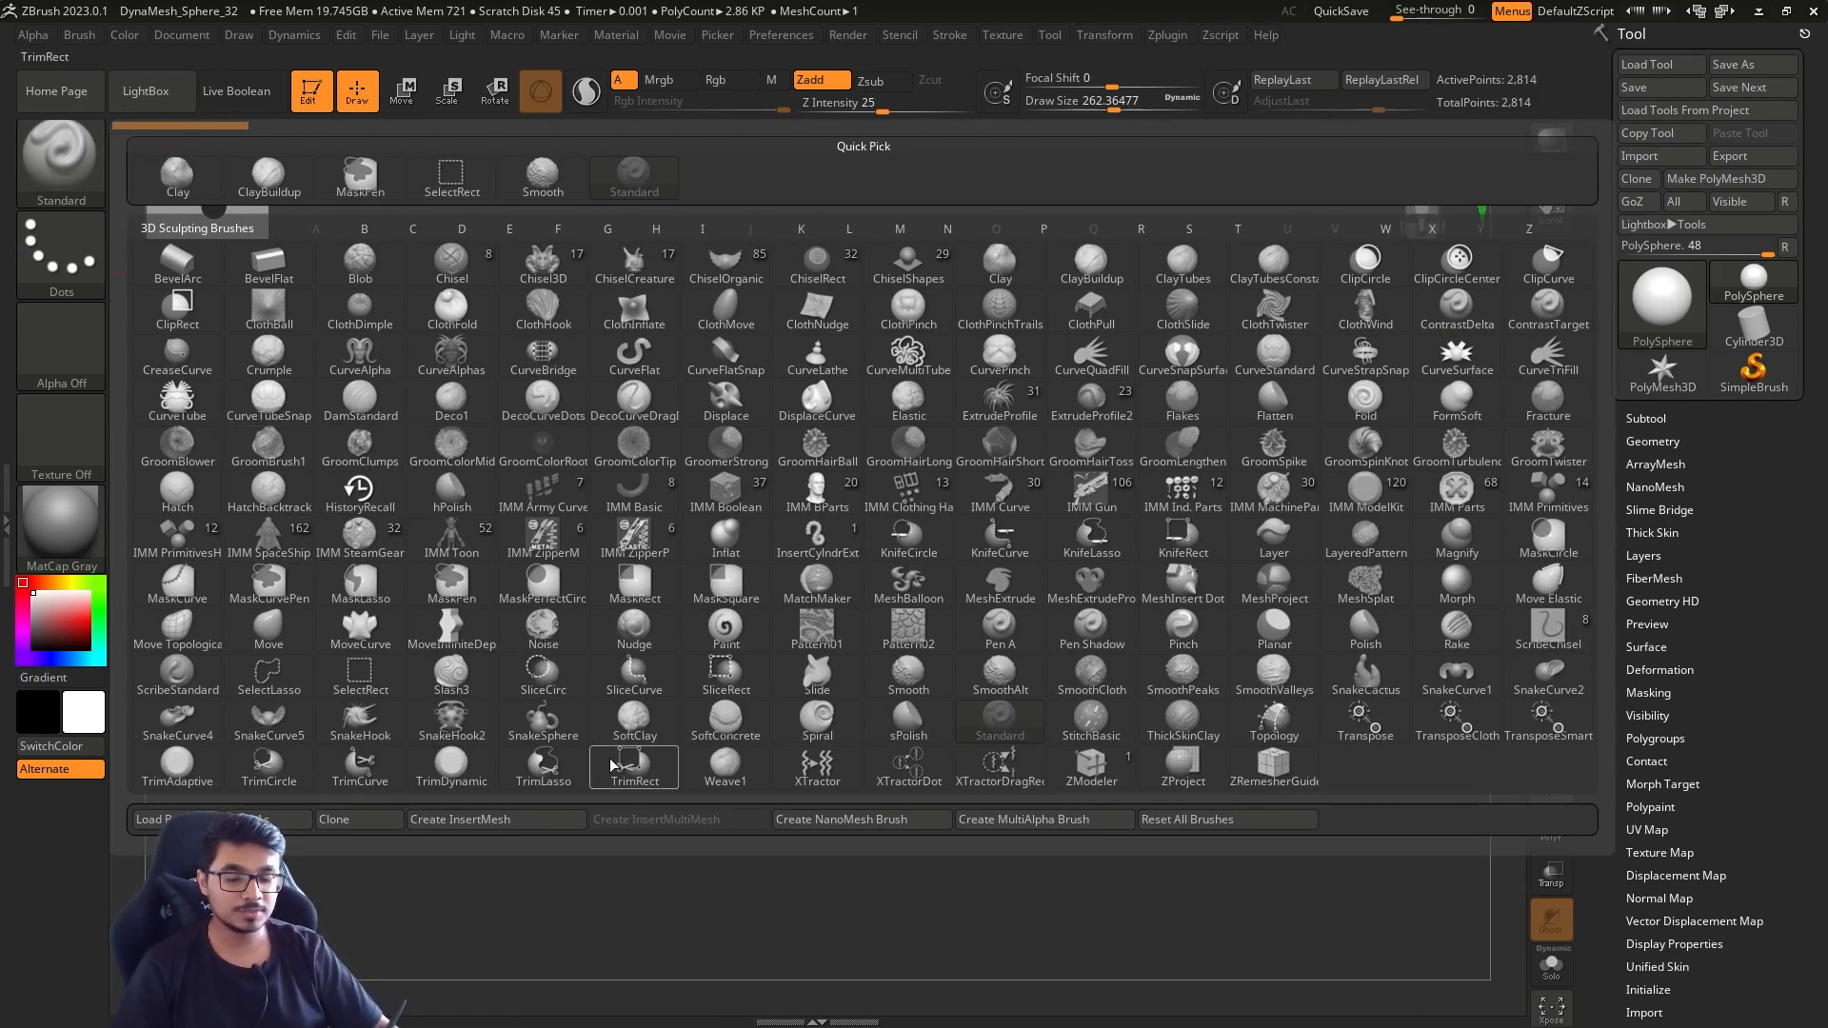
pyautogui.click(67, 172)
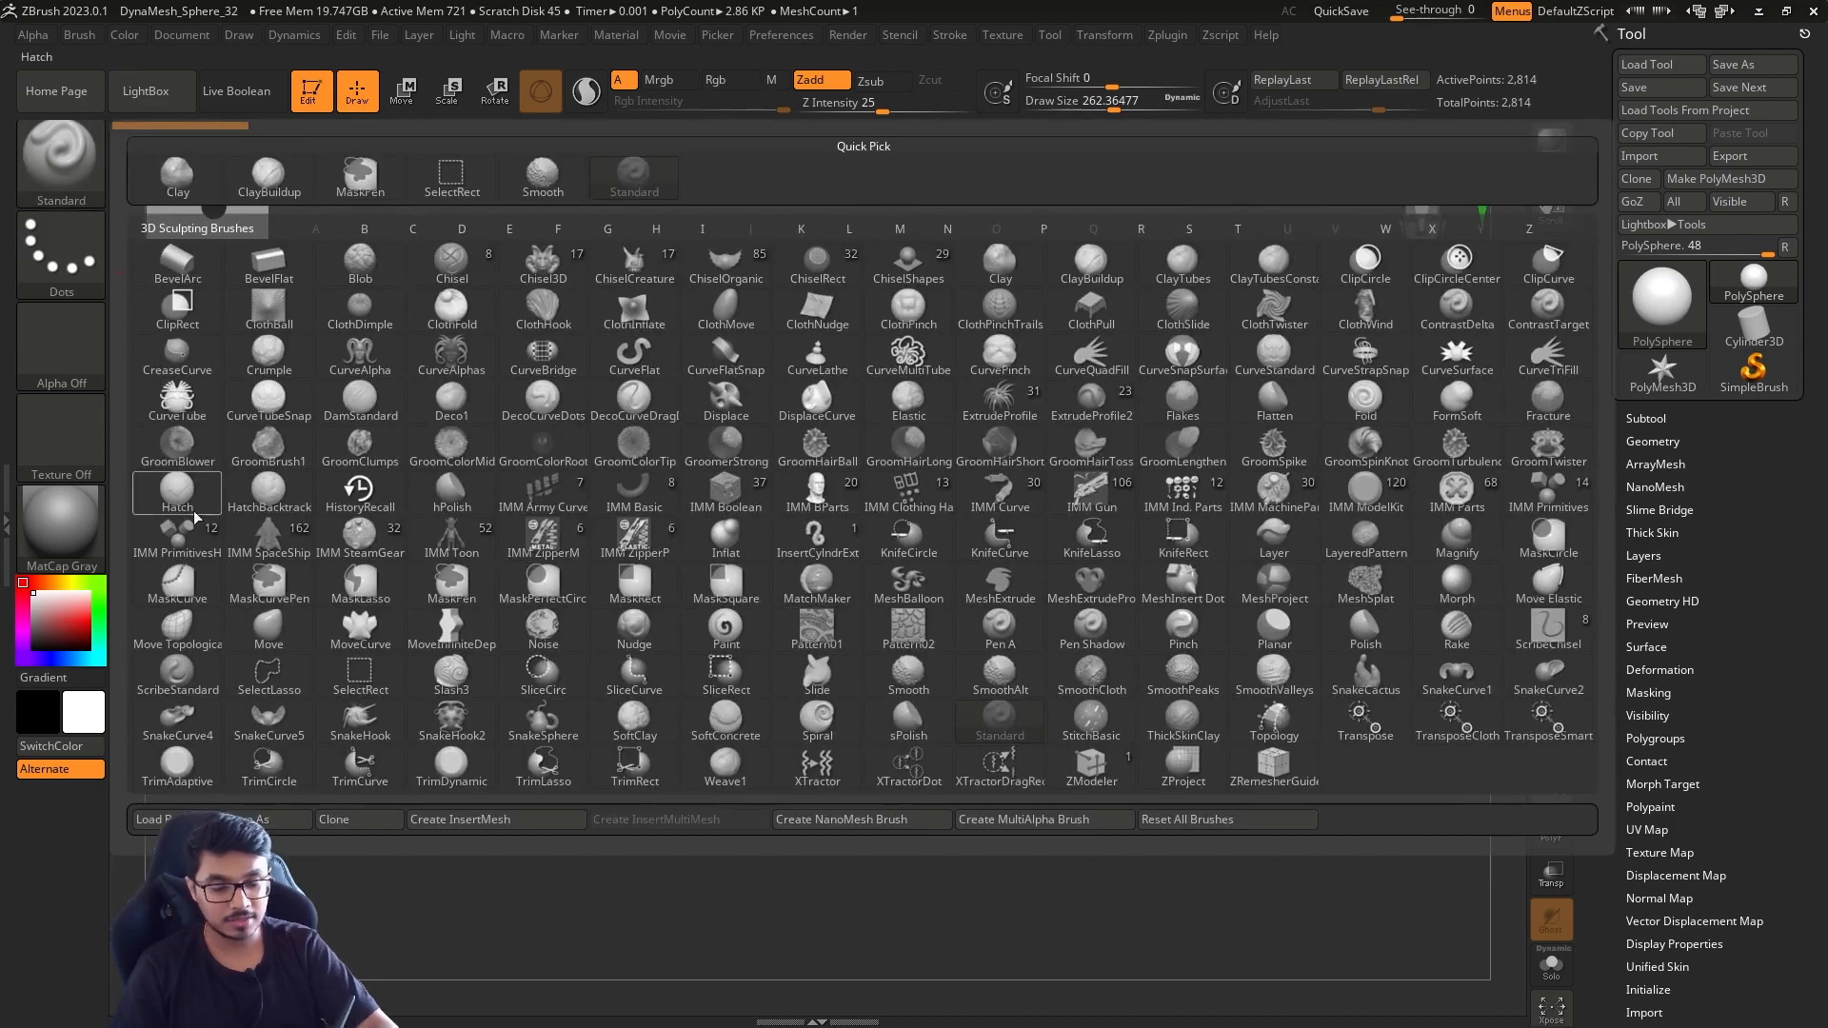
pyautogui.click(281, 640)
# Browse the available sculpting brushes and try draw sizes of about 62 and 685 with the Move brush
pyautogui.click(67, 168)
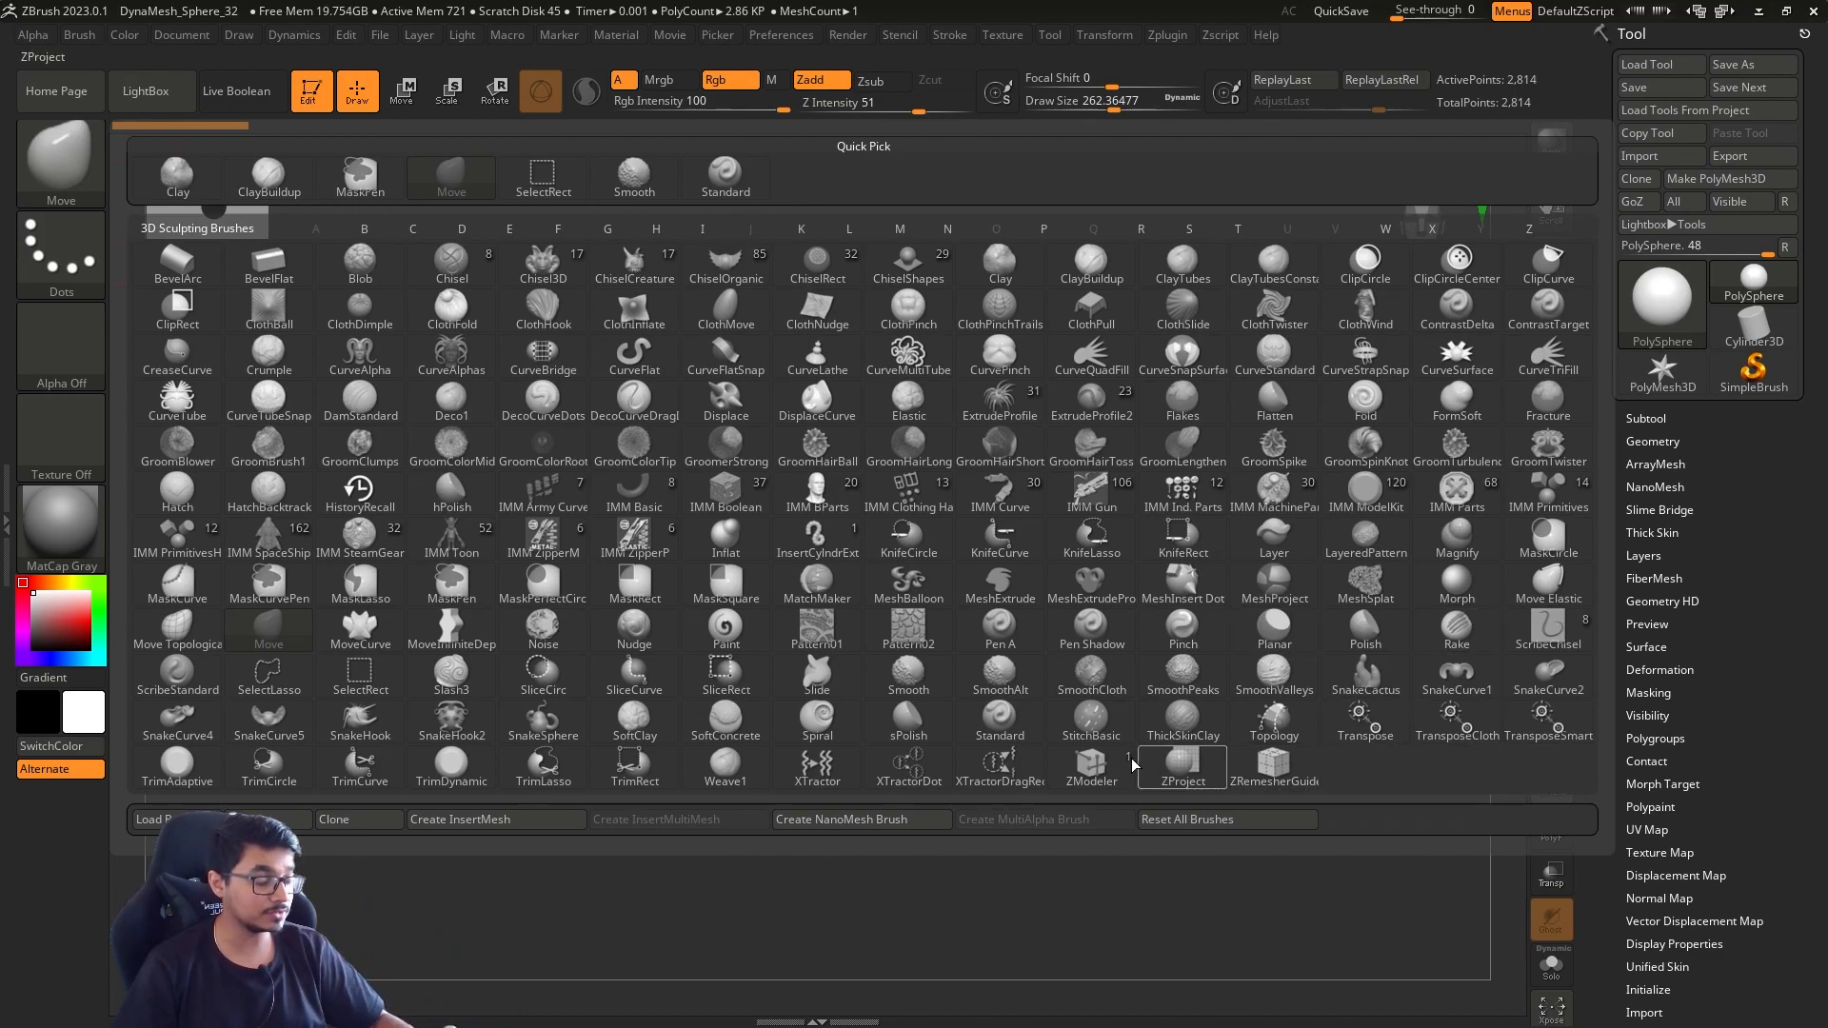
pyautogui.moveTo(1169, 519)
pyautogui.keyDown('alt'); pyautogui.mouseDown()
pyautogui.moveTo(1130, 539)
pyautogui.moveTo(1169, 582)
pyautogui.moveTo(1120, 533)
pyautogui.mouseUp(); pyautogui.keyUp('alt')
pyautogui.press('s')
pyautogui.moveTo(1181, 497)
pyautogui.keyDown('alt'); pyautogui.mouseDown()
pyautogui.moveTo(1126, 575)
pyautogui.moveTo(1136, 561)
pyautogui.mouseUp(); pyautogui.keyUp('alt')
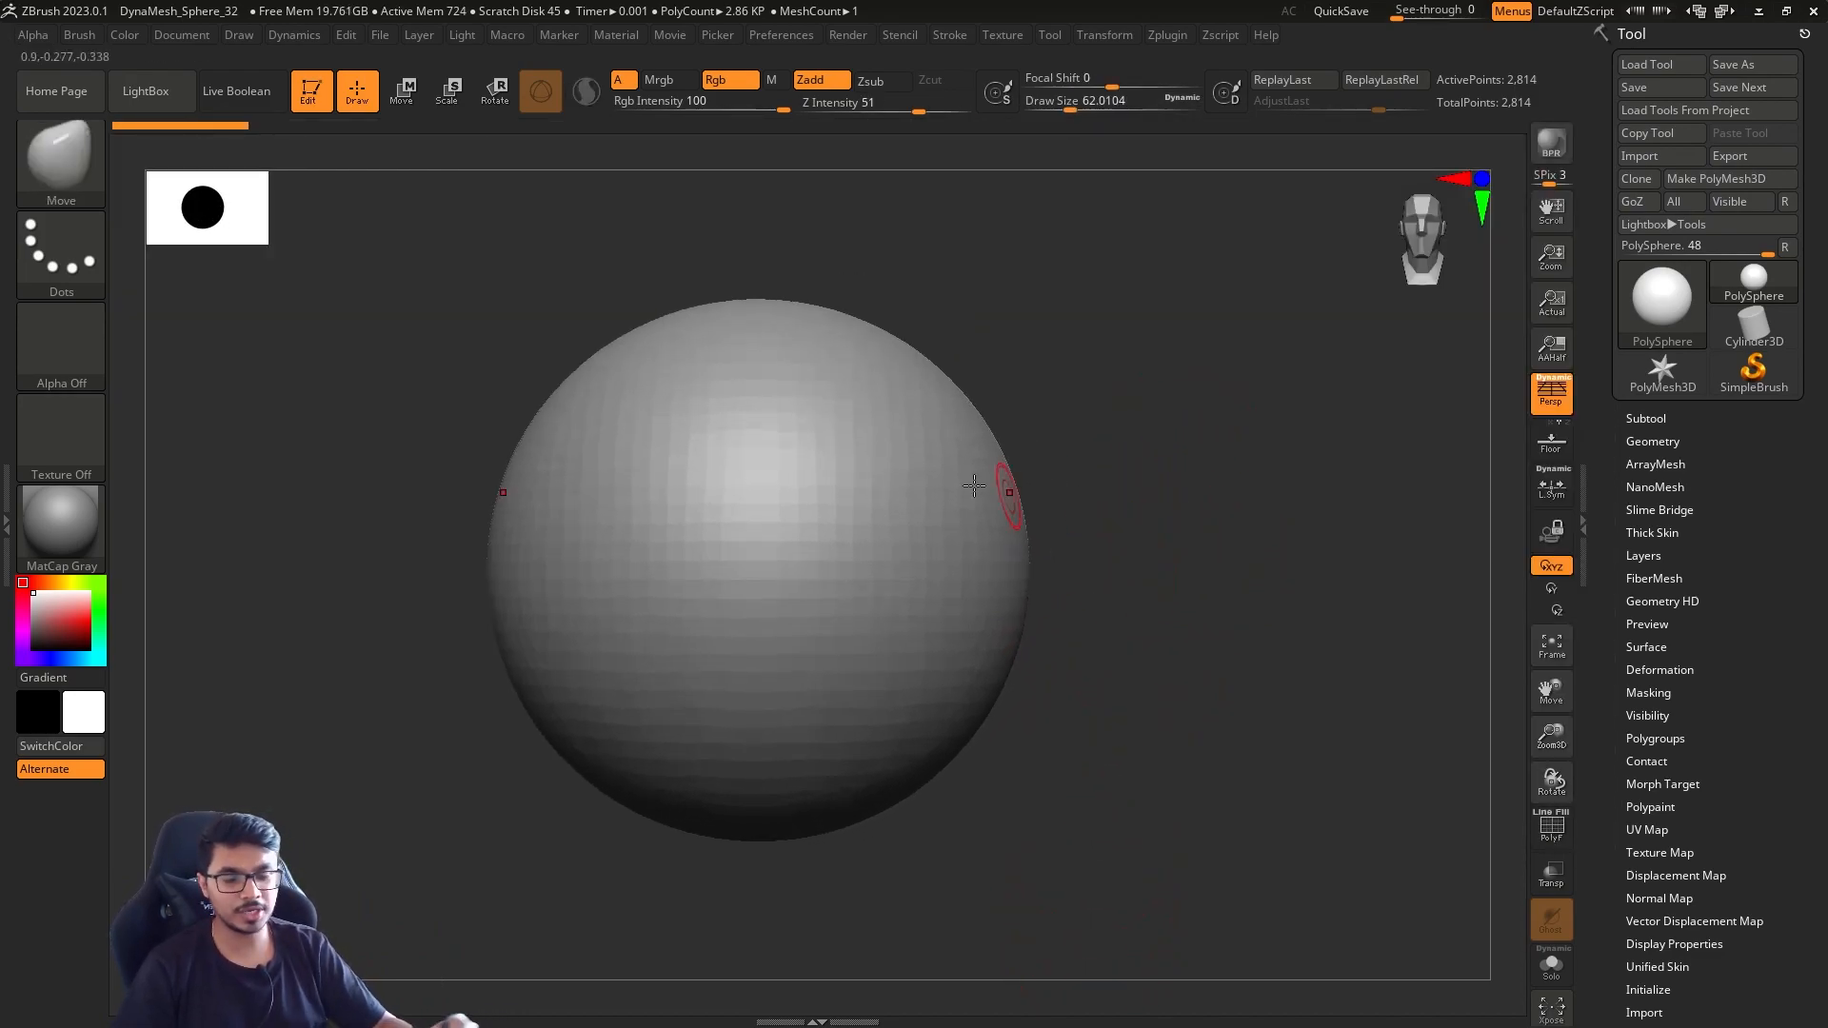
pyautogui.click(77, 185)
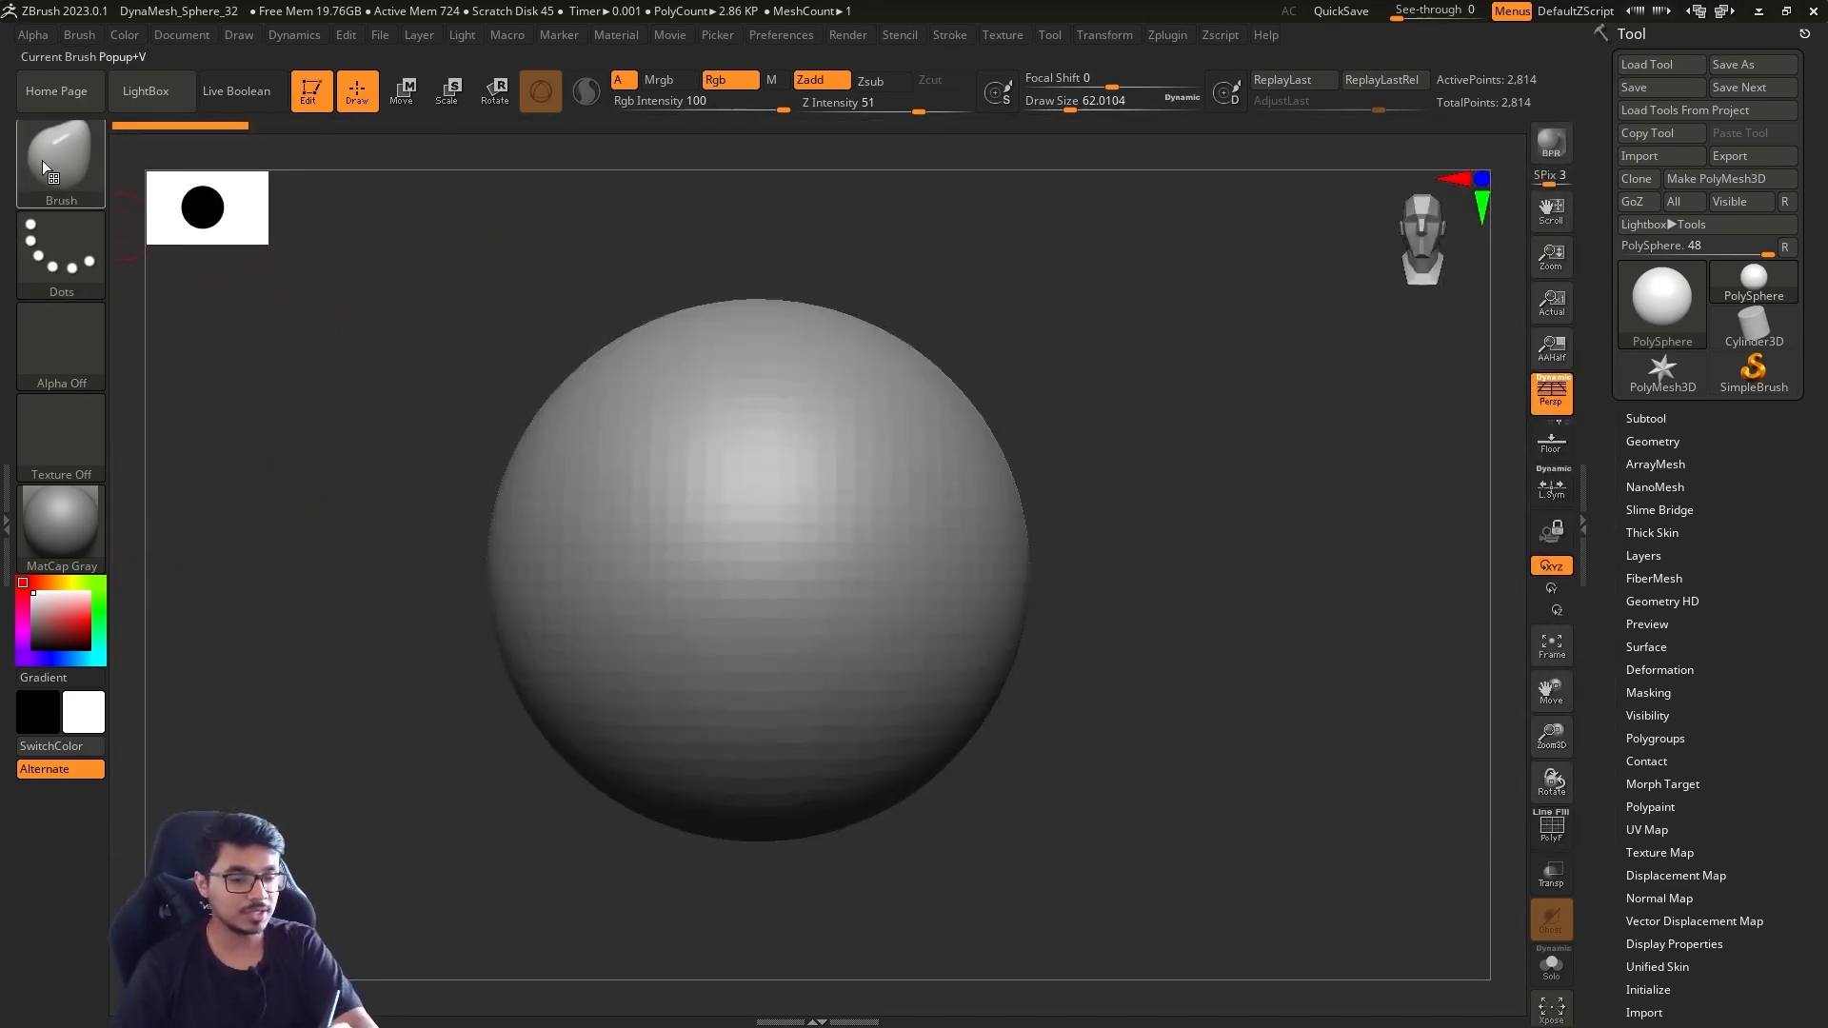
pyautogui.click(99, 196)
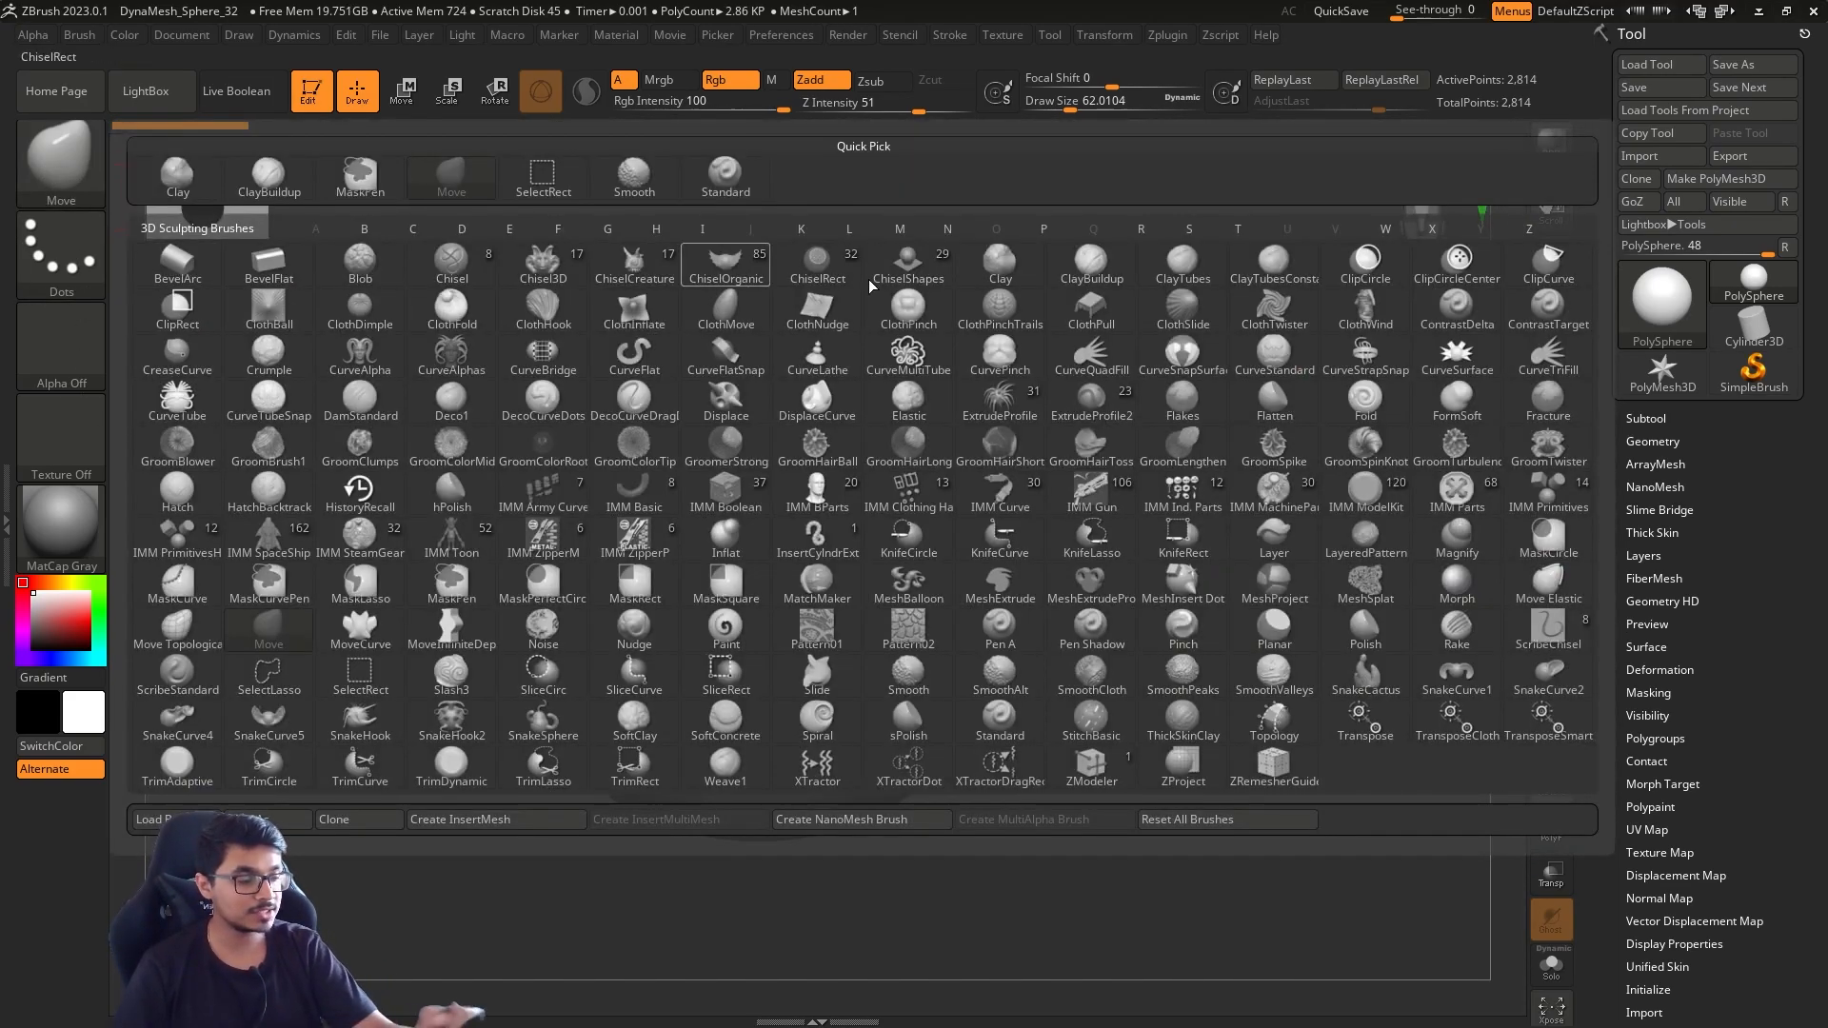
pyautogui.moveTo(1142, 552)
pyautogui.keyDown('alt'); pyautogui.mouseDown()
pyautogui.moveTo(1194, 500)
pyautogui.moveTo(1280, 591)
pyautogui.moveTo(1167, 608)
pyautogui.moveTo(1206, 525)
pyautogui.moveTo(1203, 611)
pyautogui.moveTo(1175, 616)
pyautogui.mouseUp(); pyautogui.keyUp('alt')
pyautogui.press('s')
# Select the Move brush from the brush palette and set its draw size to about 59
pyautogui.click(60, 175)
pyautogui.click(75, 160)
pyautogui.click(82, 173)
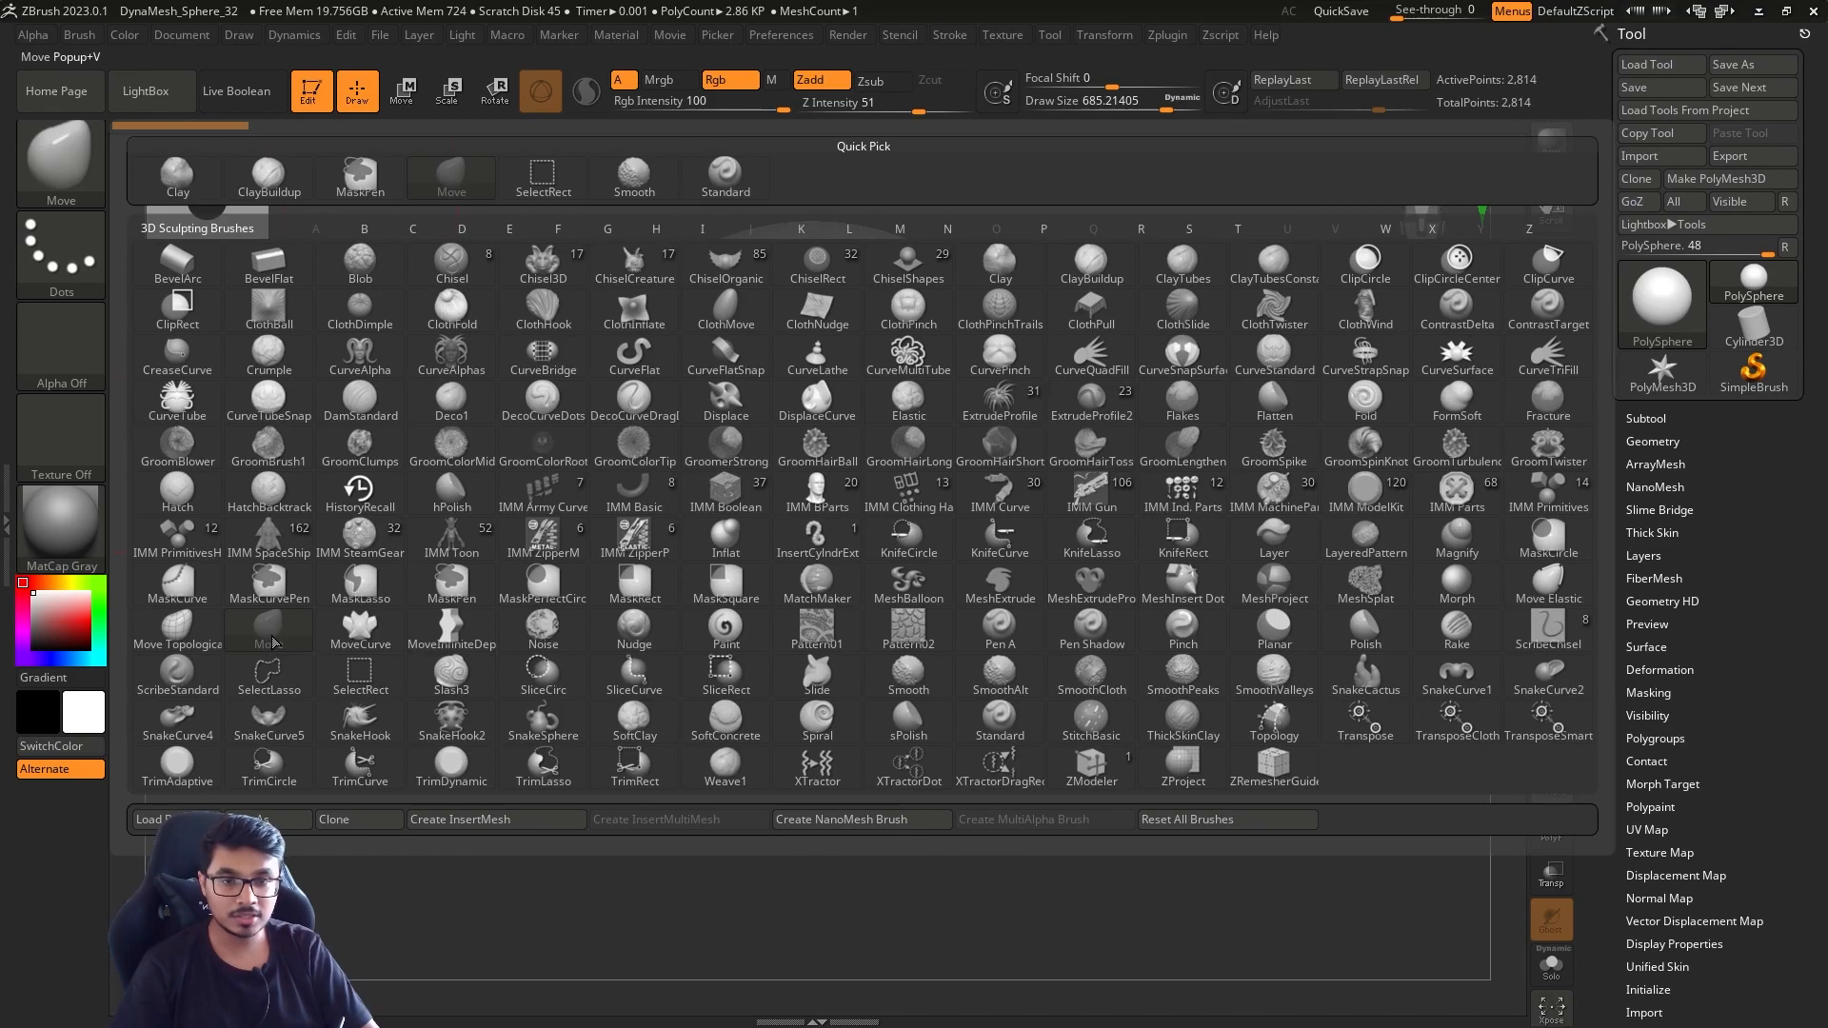
pyautogui.click(270, 633)
pyautogui.press('s')
pyautogui.moveTo(1217, 562); pyautogui.dragTo(1106, 564)
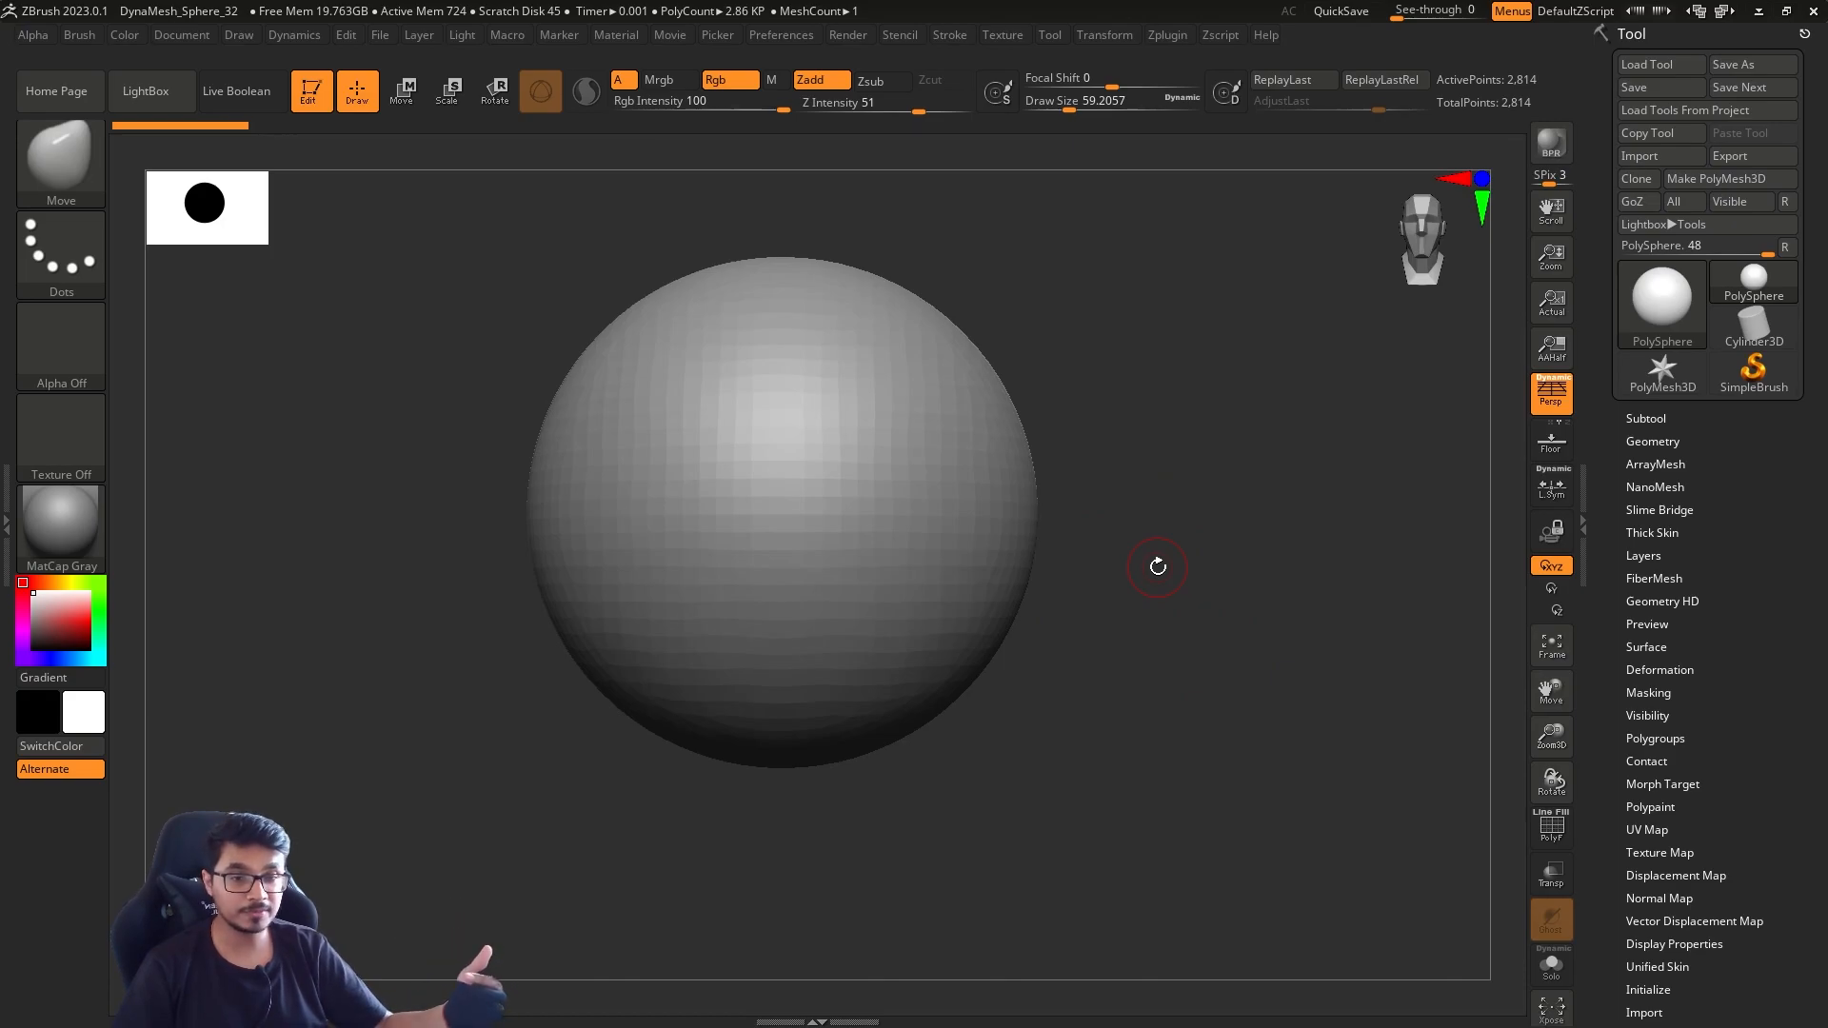
# Switch from the Move brush to the Standard brush
pyautogui.press('b')
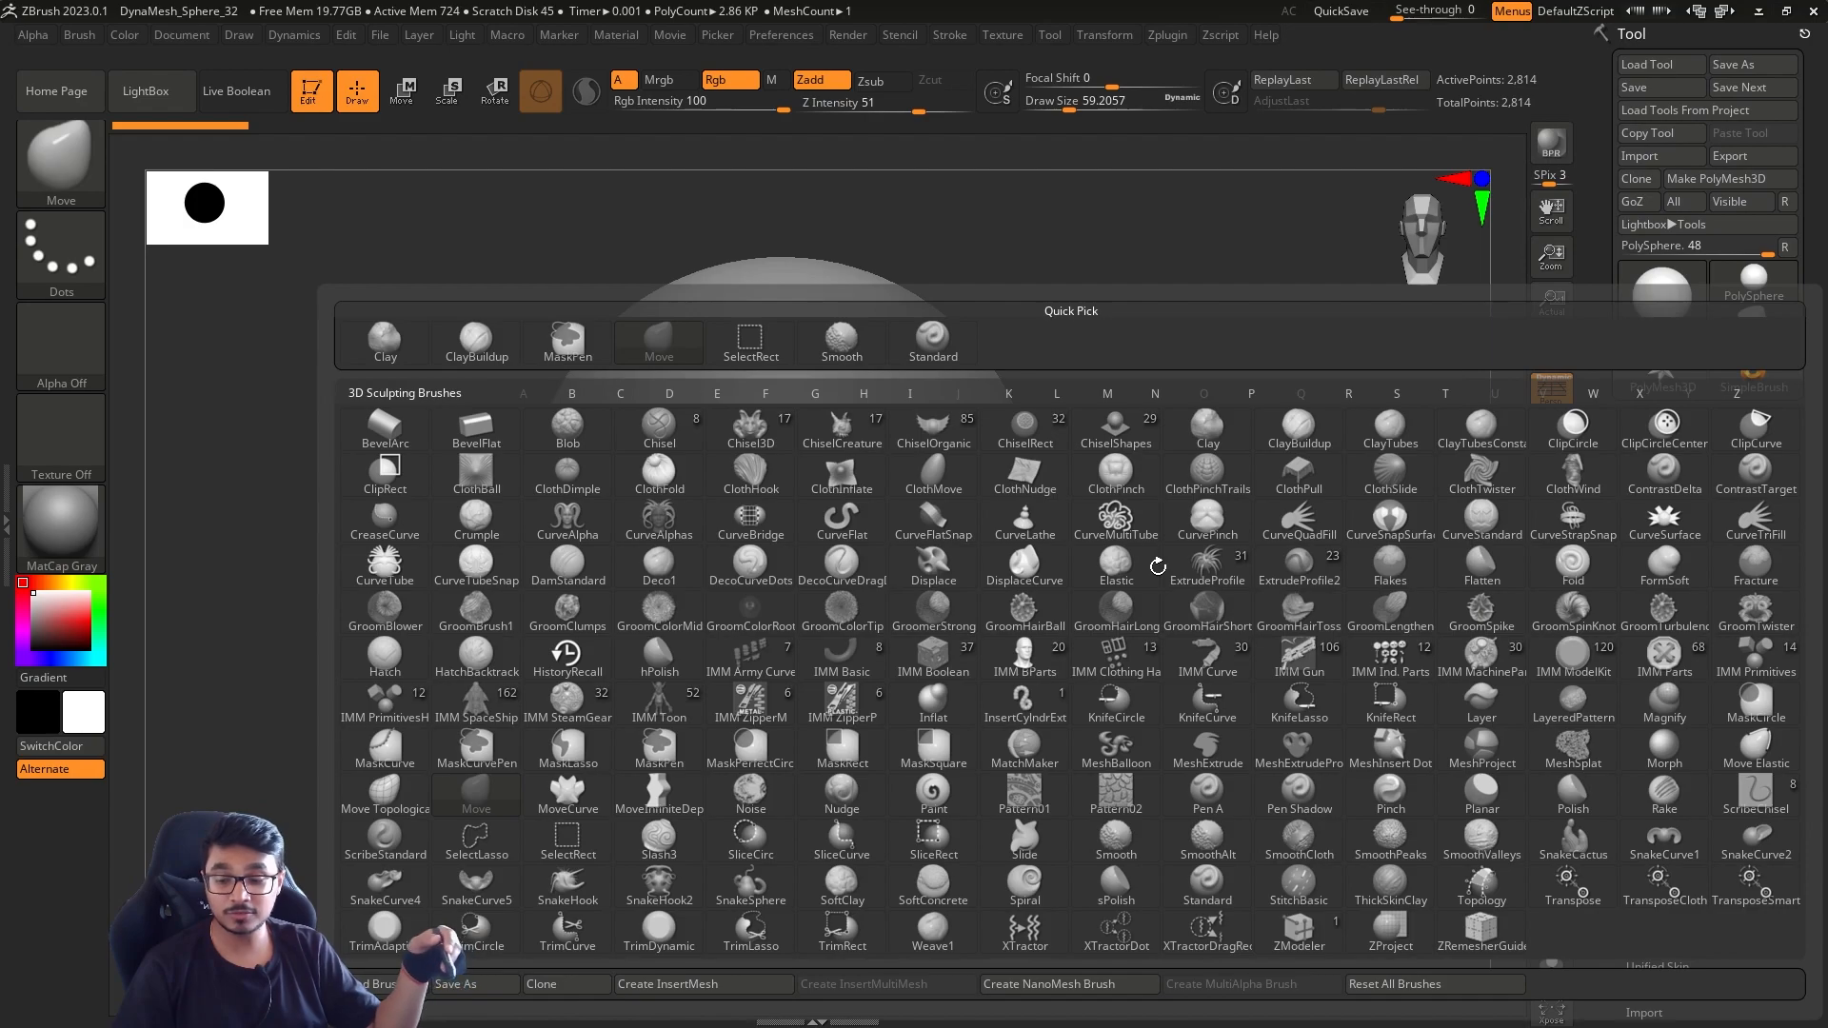
pyautogui.press('s')
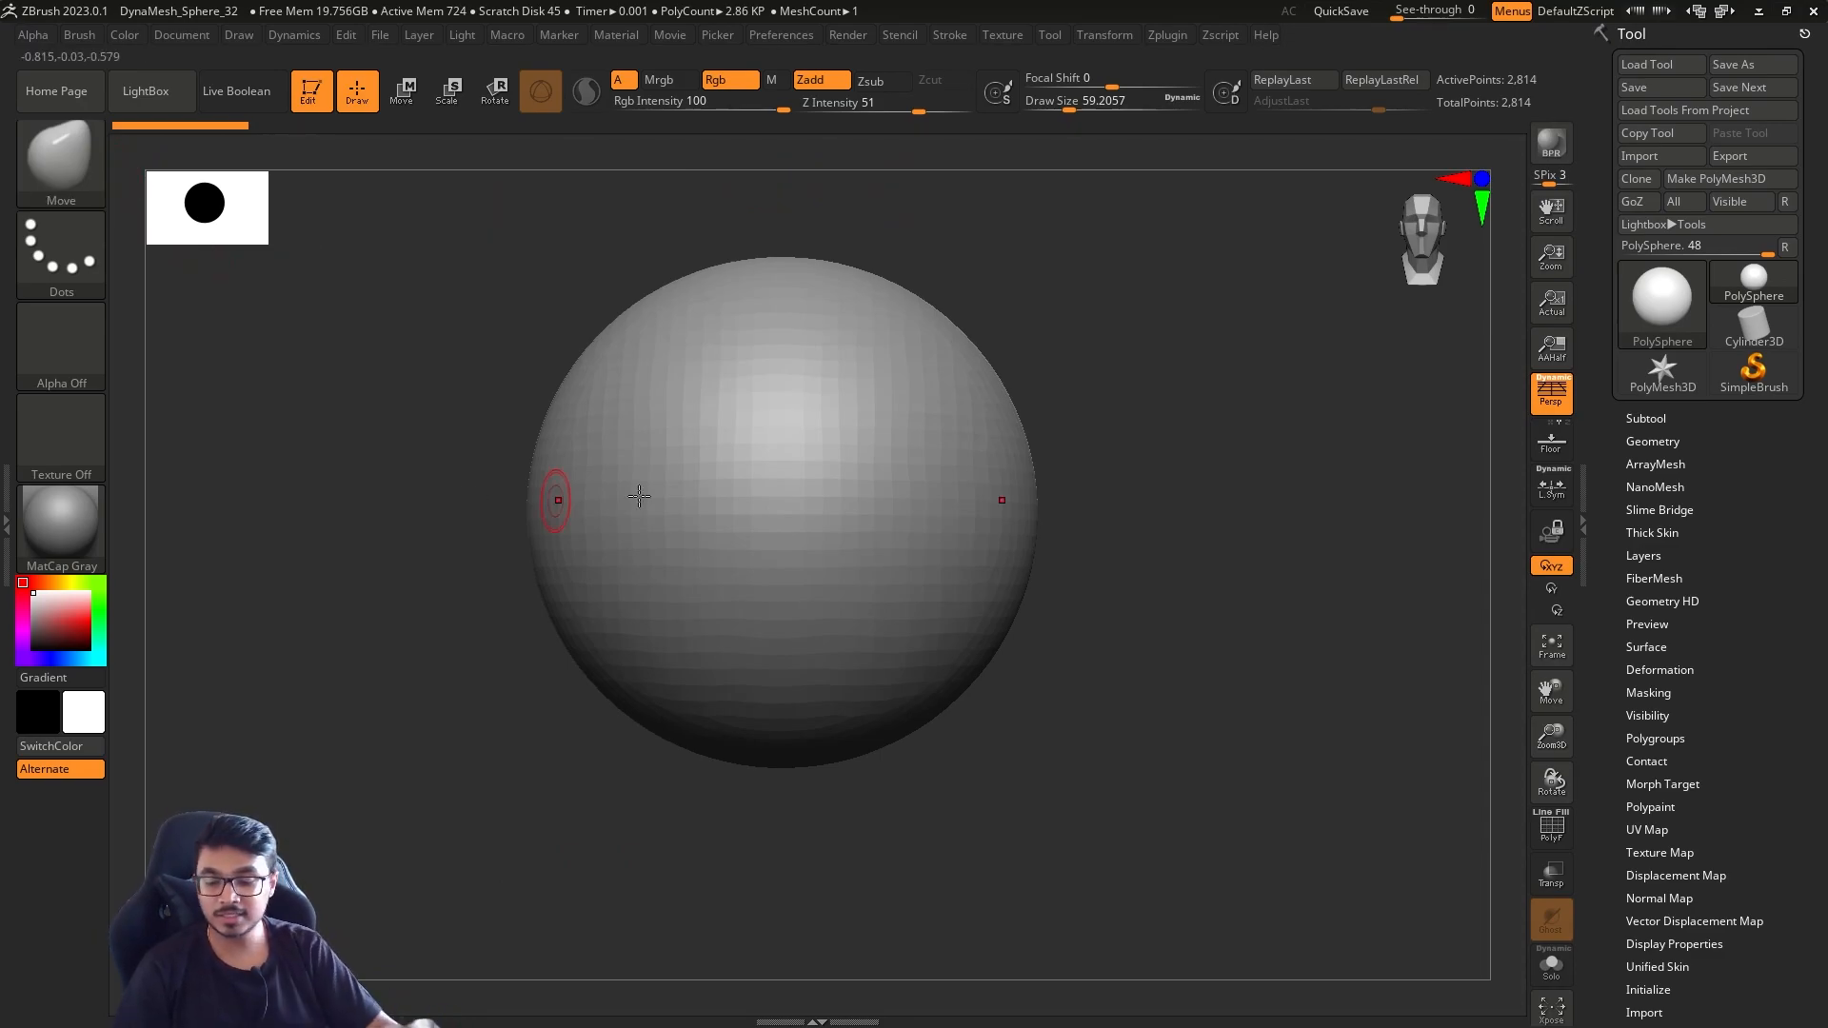
pyautogui.press('b')
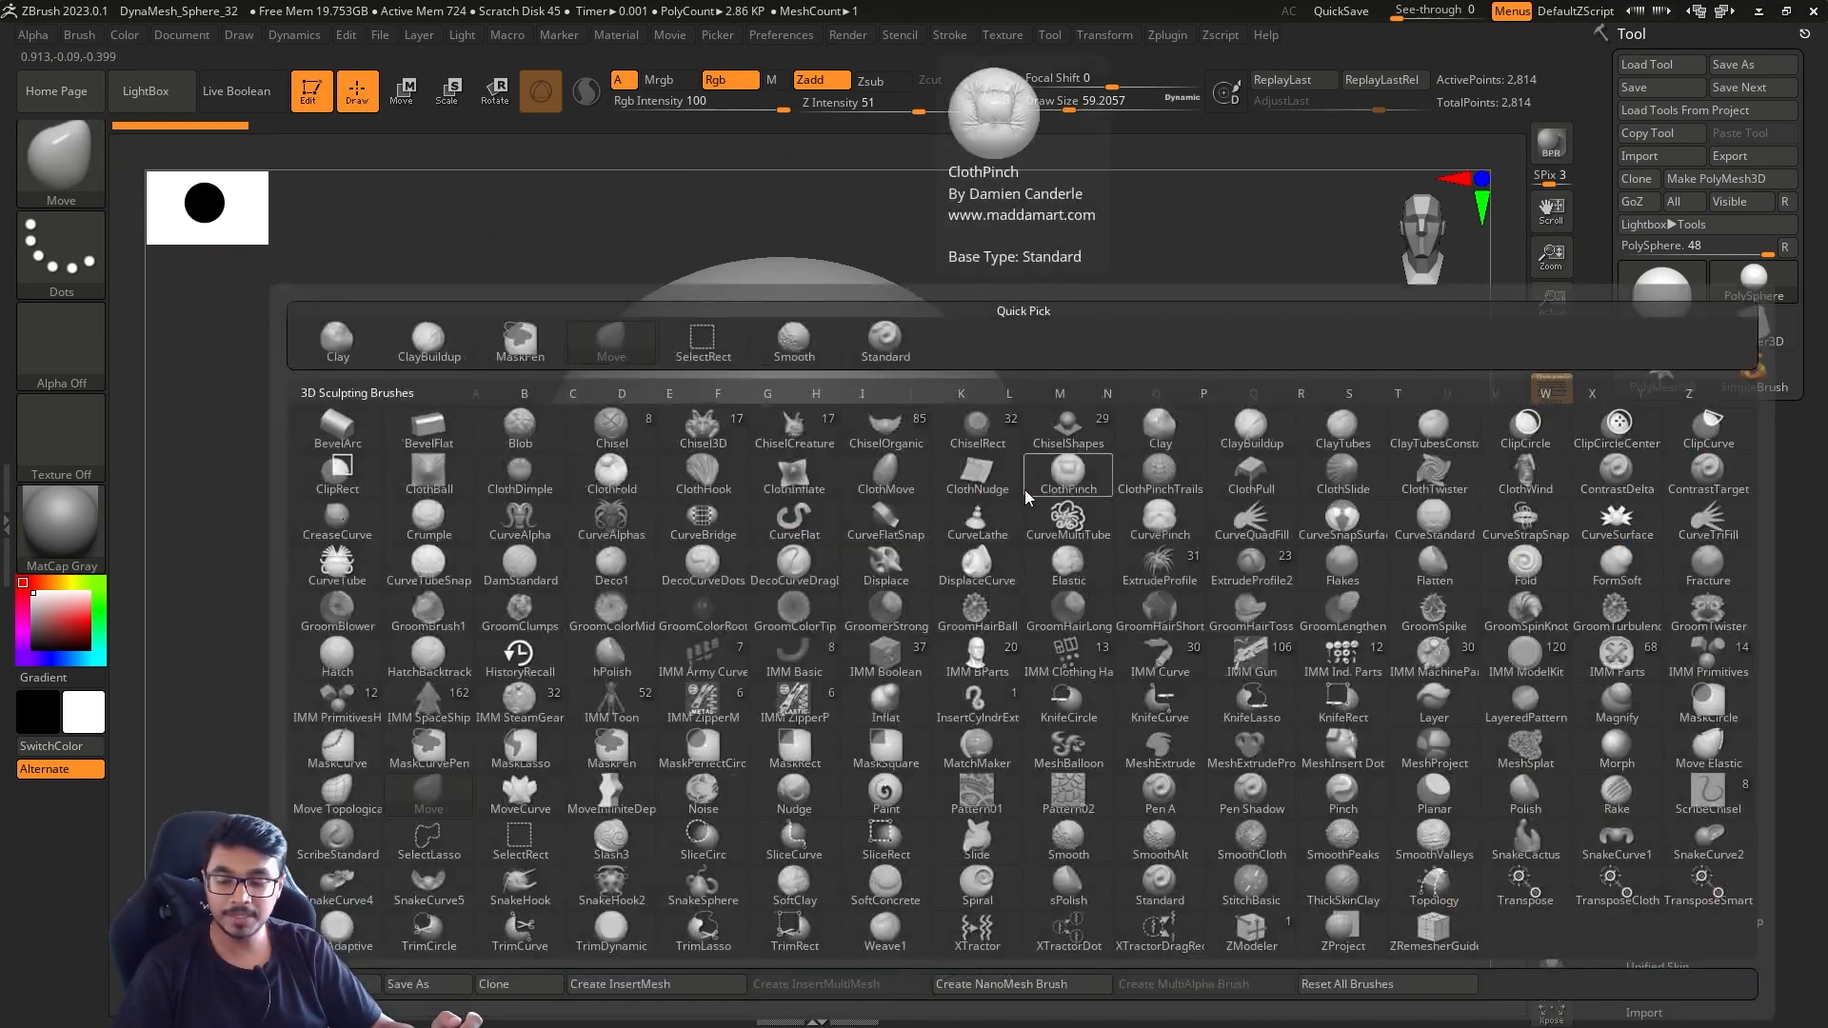
pyautogui.press('s')
pyautogui.press('t')
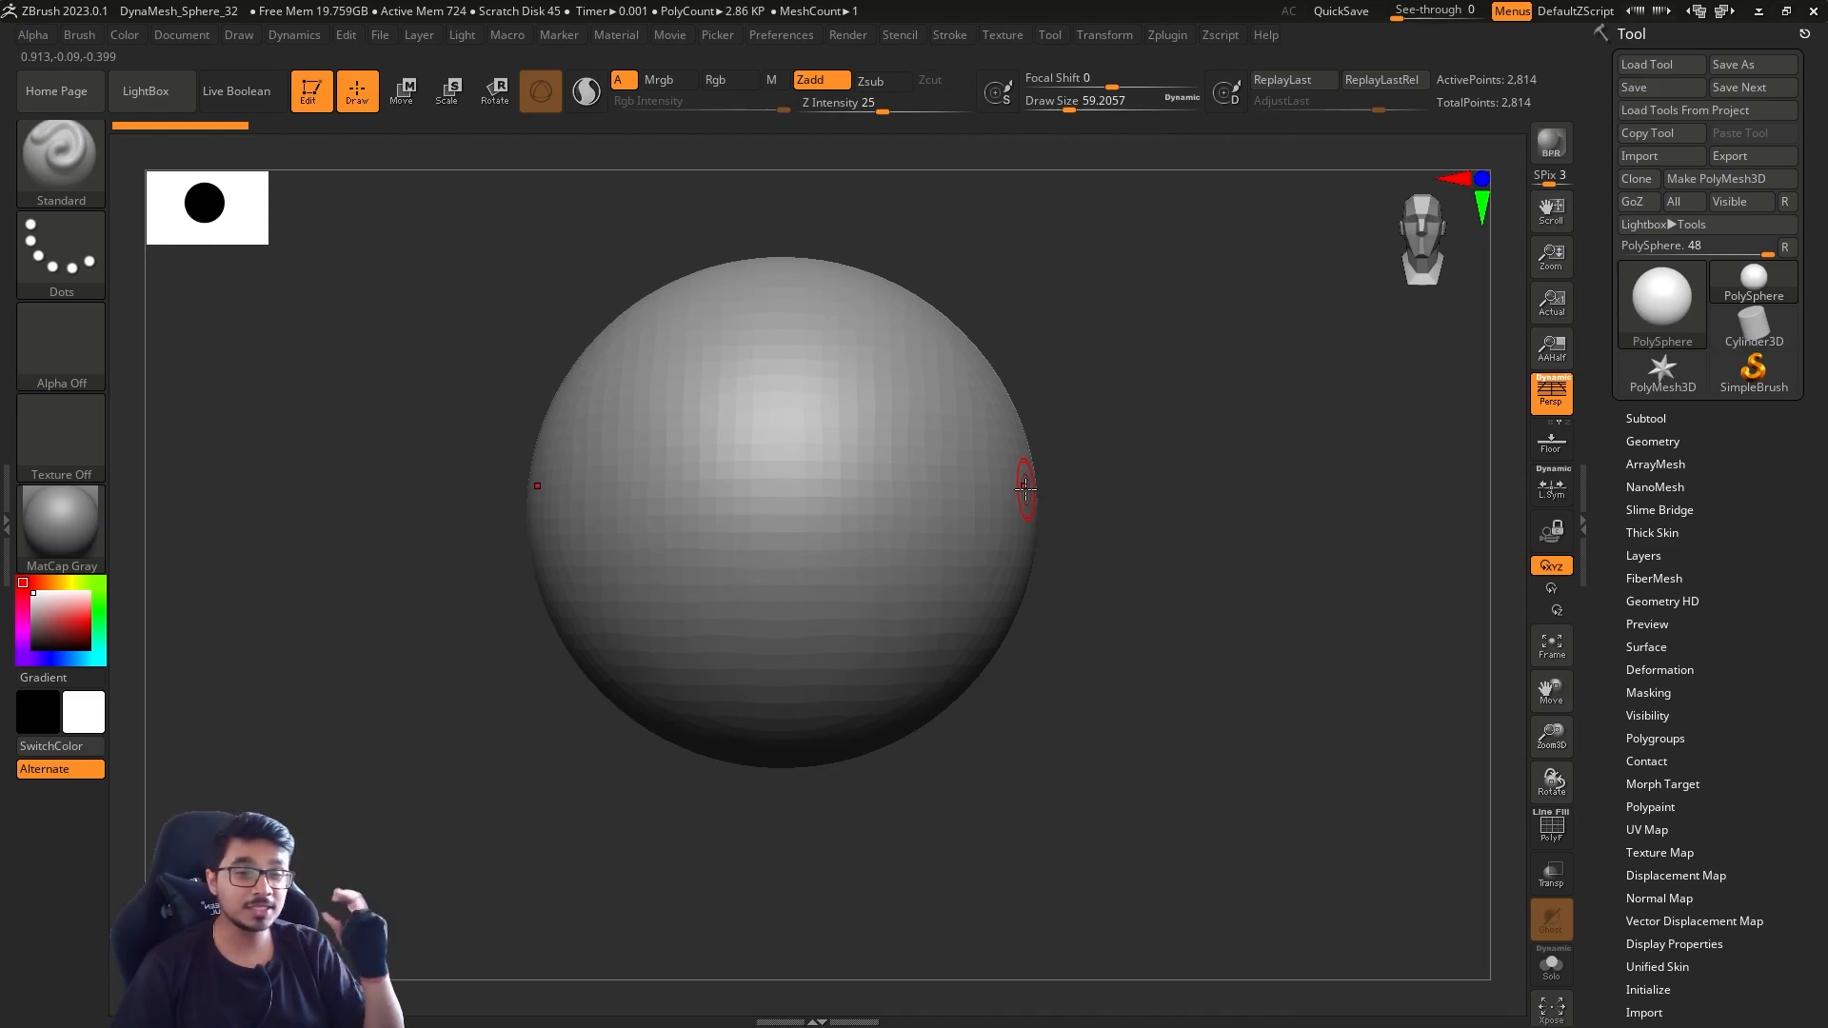
# Choose a masking brush from the brushes starting with M and accept the note about using it
pyautogui.press('b')
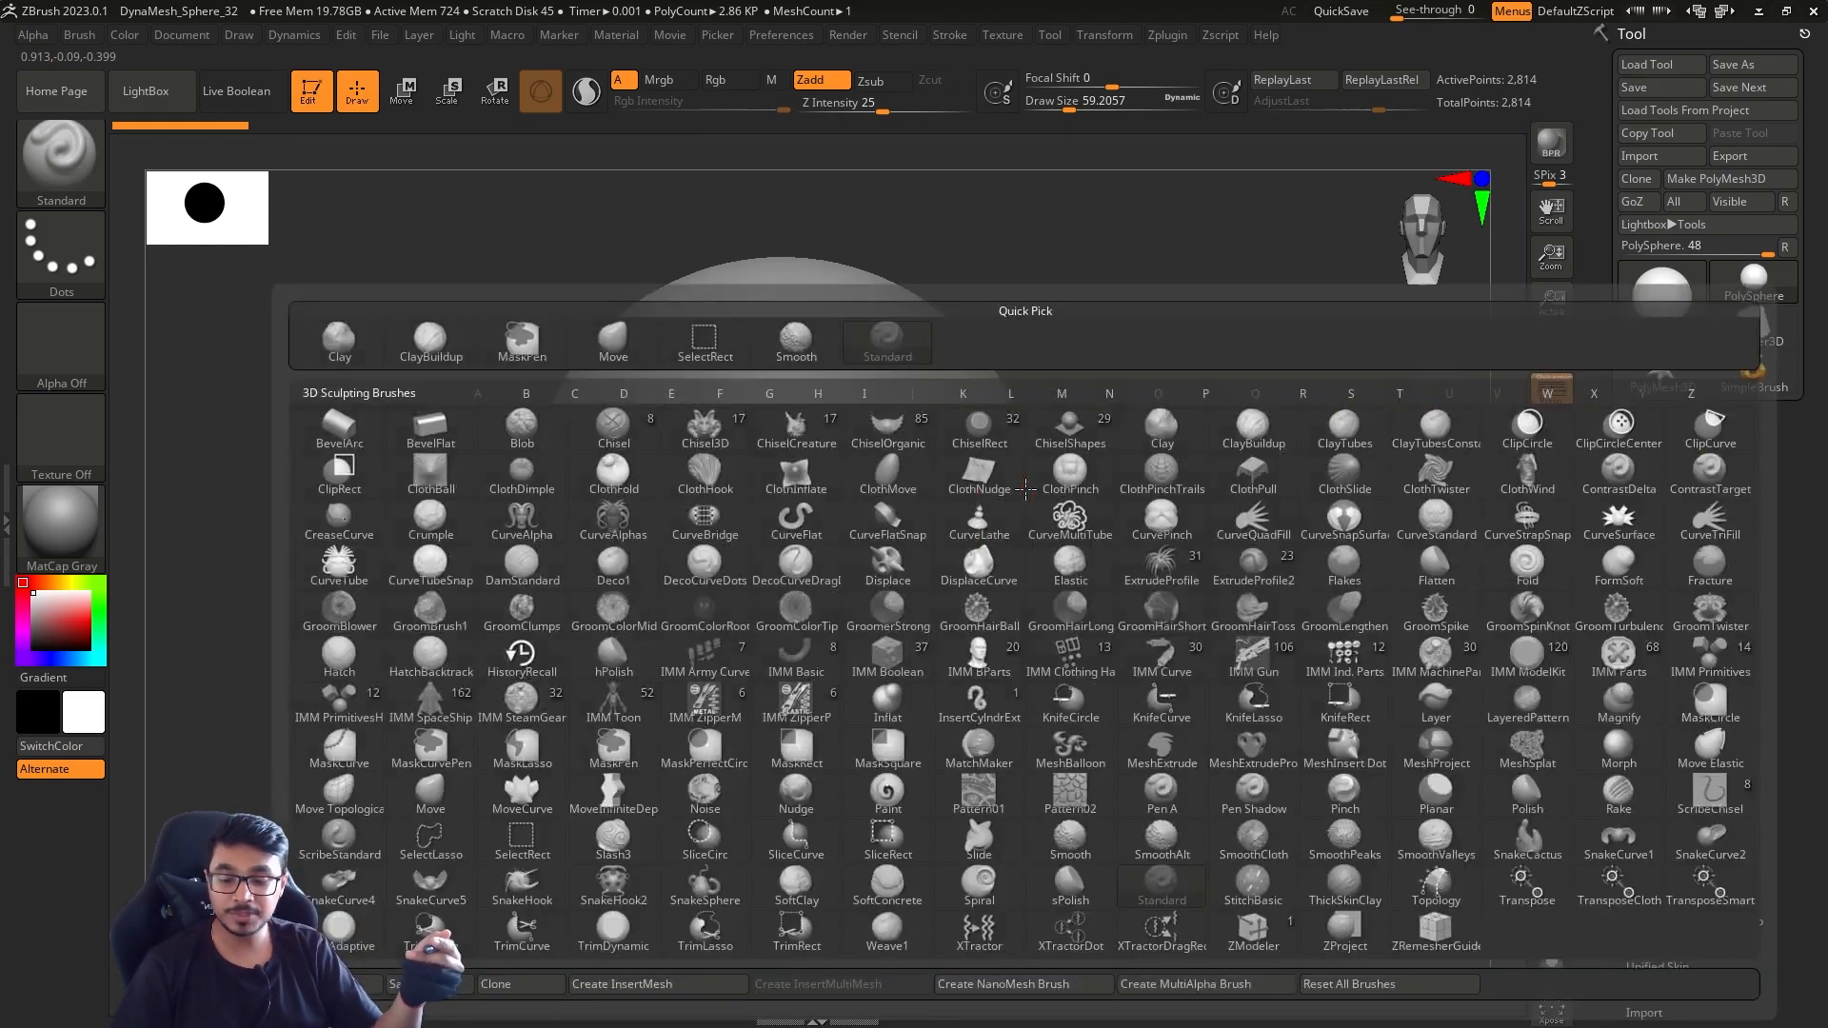
pyautogui.press('m')
pyautogui.press('l')
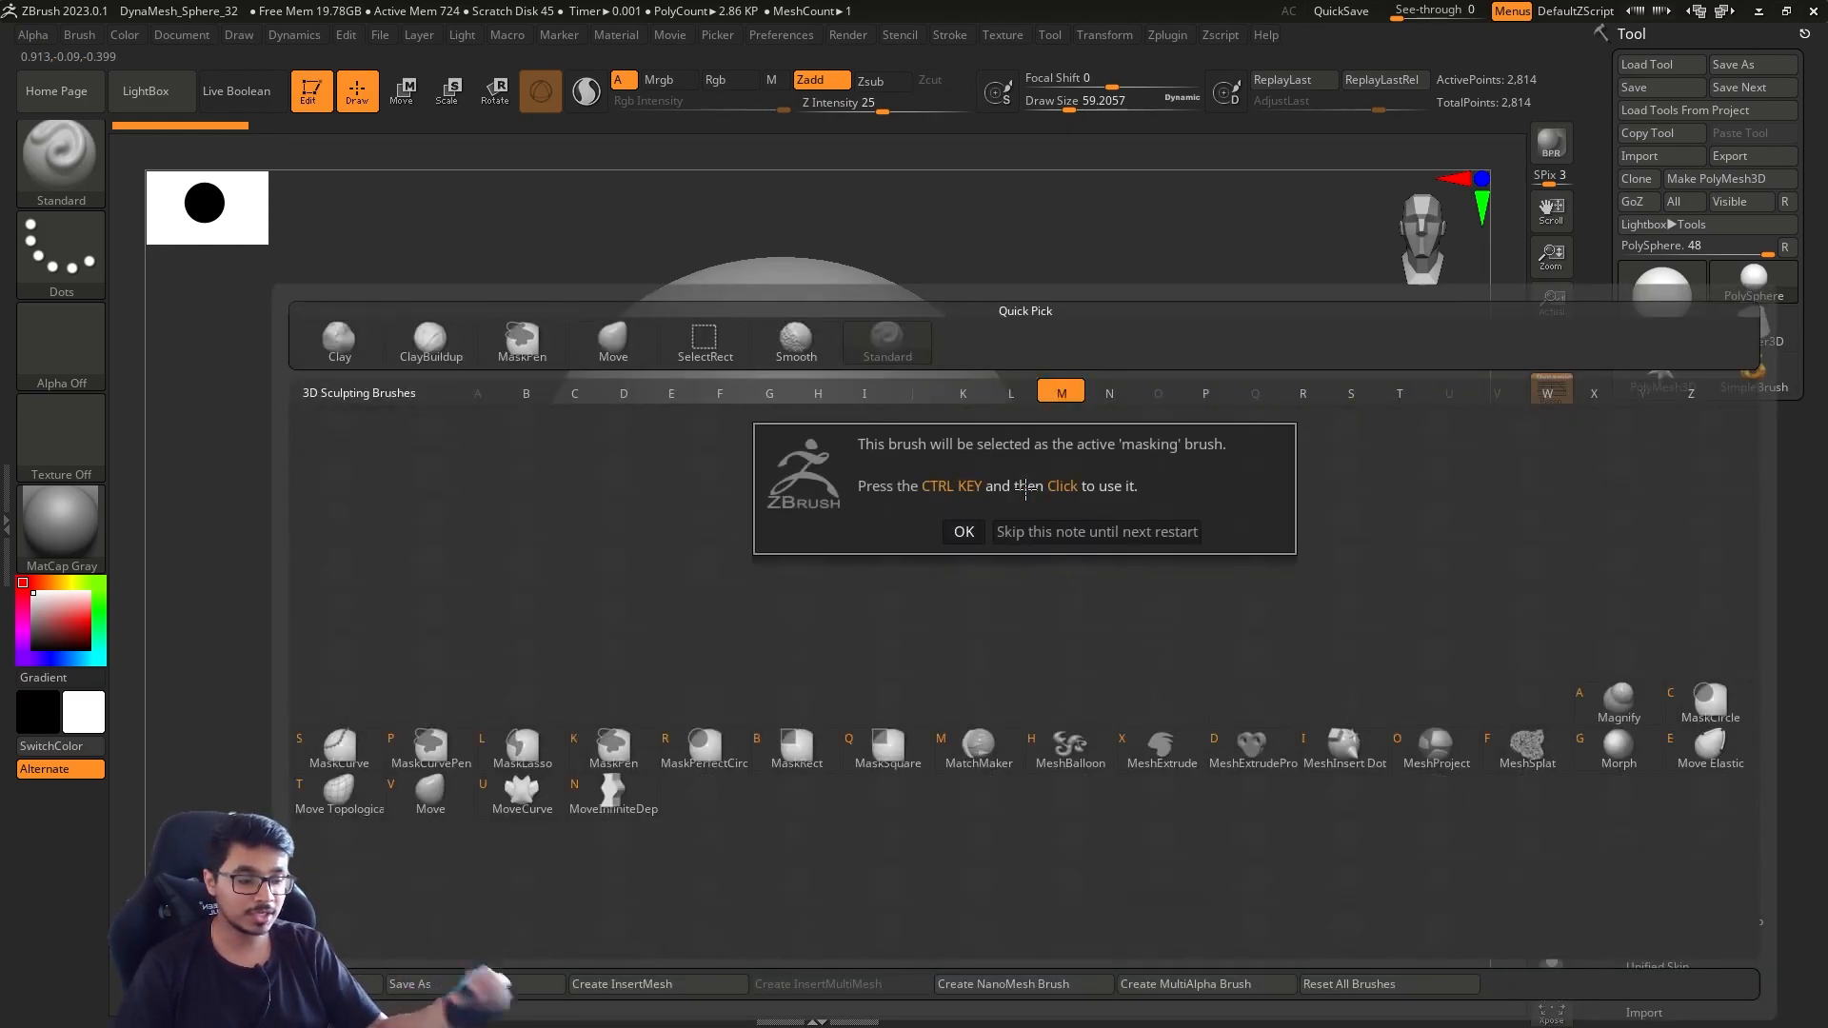
pyautogui.click(965, 532)
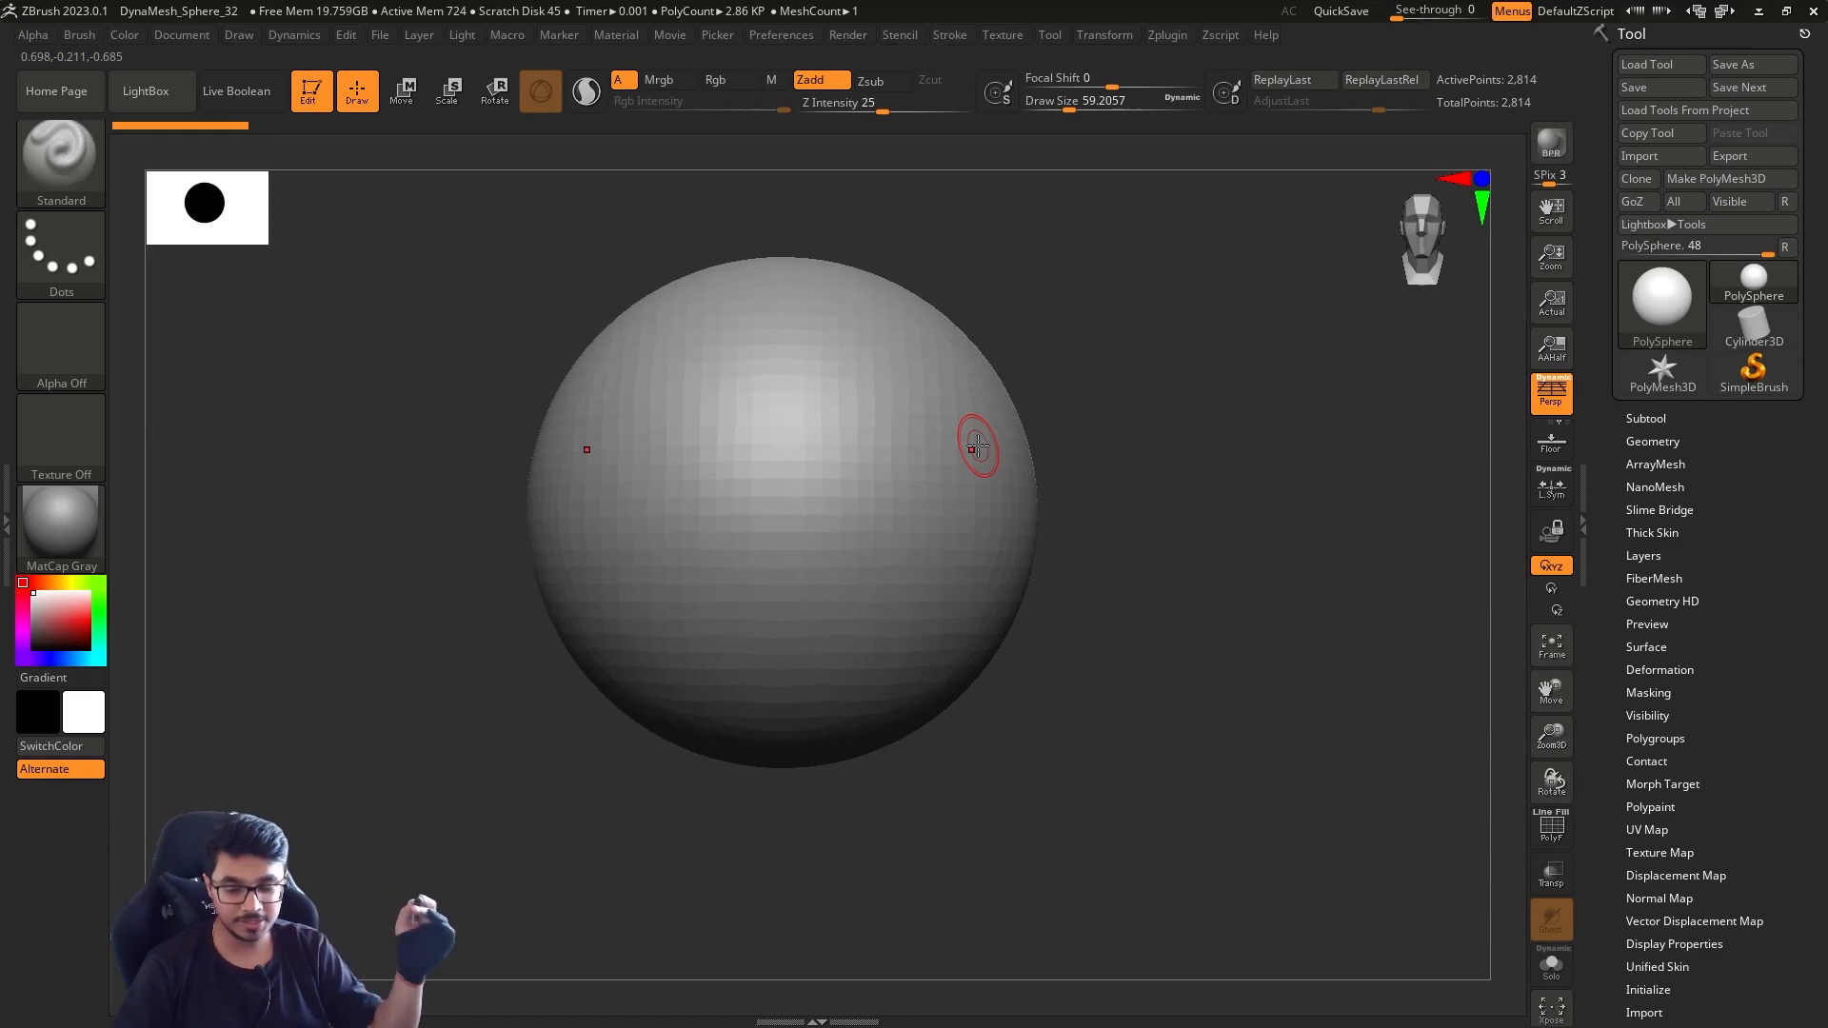
# Try the Move Topological brush, then make the Move brush the active one
pyautogui.press('b')
pyautogui.press('m')
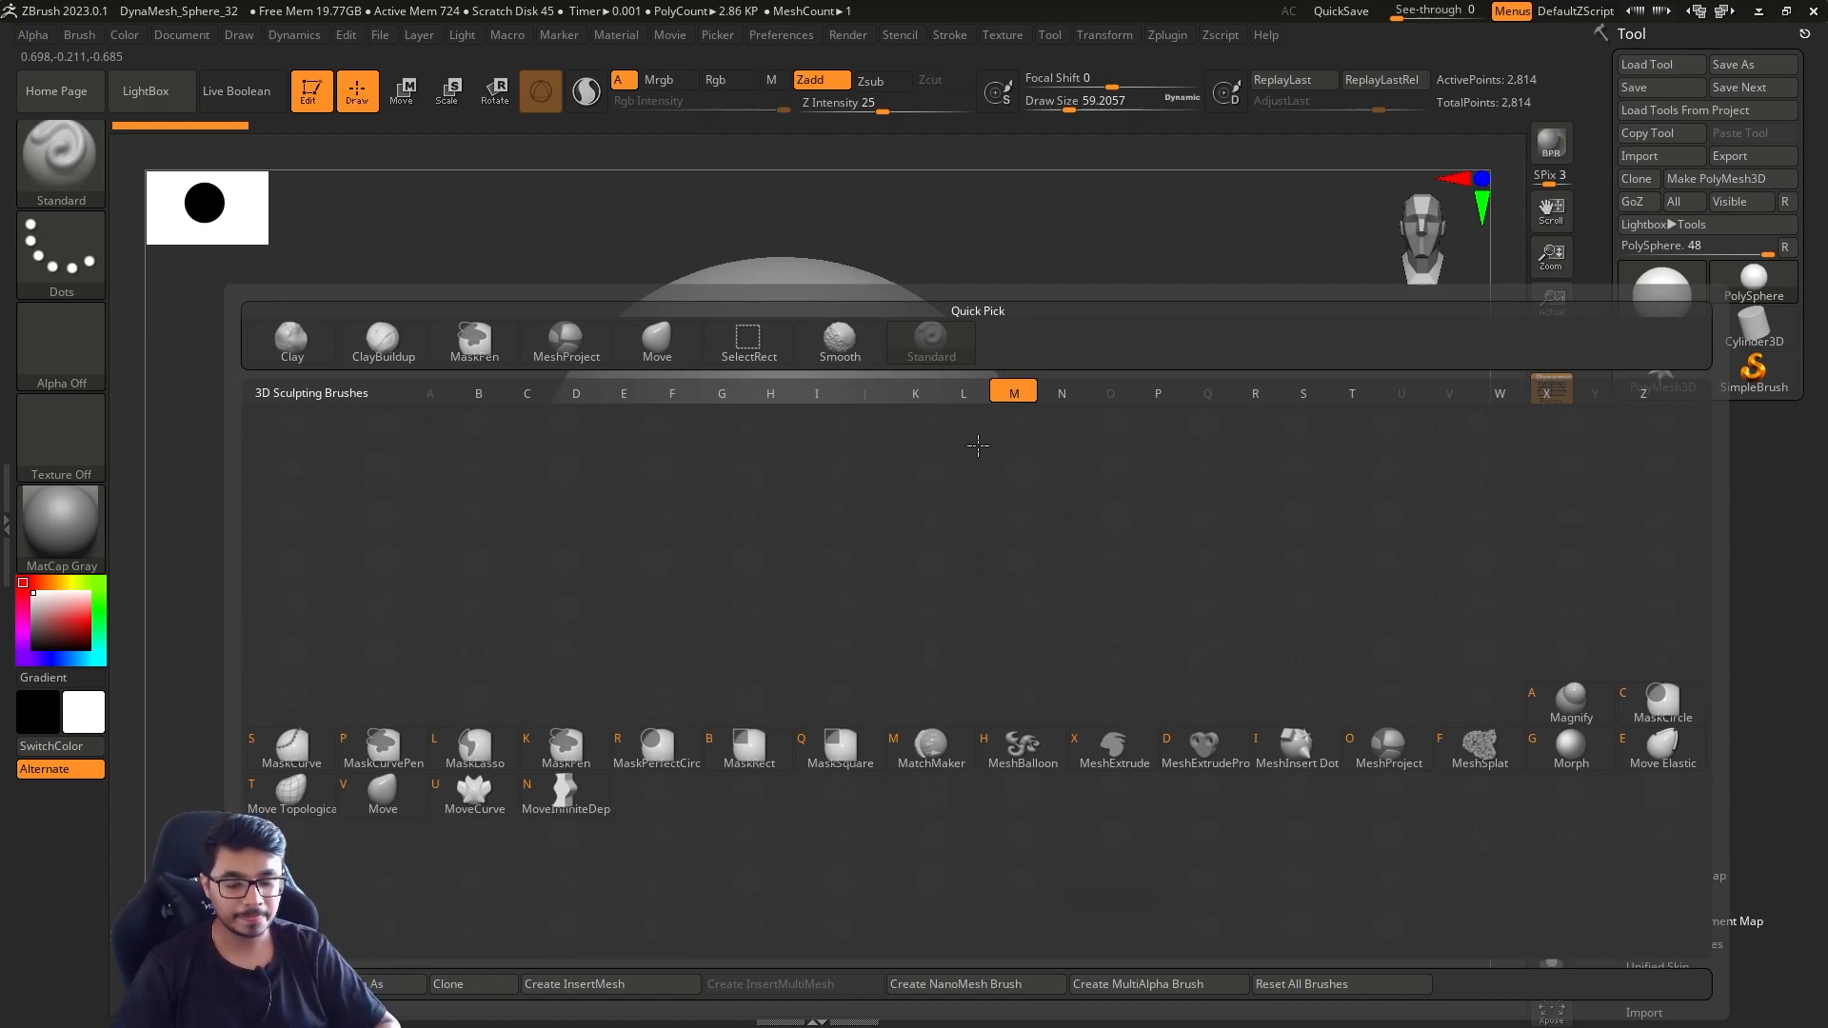
pyautogui.click(353, 778)
pyautogui.press('b')
pyautogui.press('m')
pyautogui.press('t')
pyautogui.press('b')
pyautogui.press('m')
pyautogui.press('v')
# Set the draw size to about 620 and pull the sphere's lower front downward into a jaw shape
pyautogui.press('s')
pyautogui.moveTo(911, 496); pyautogui.dragTo(1005, 493)
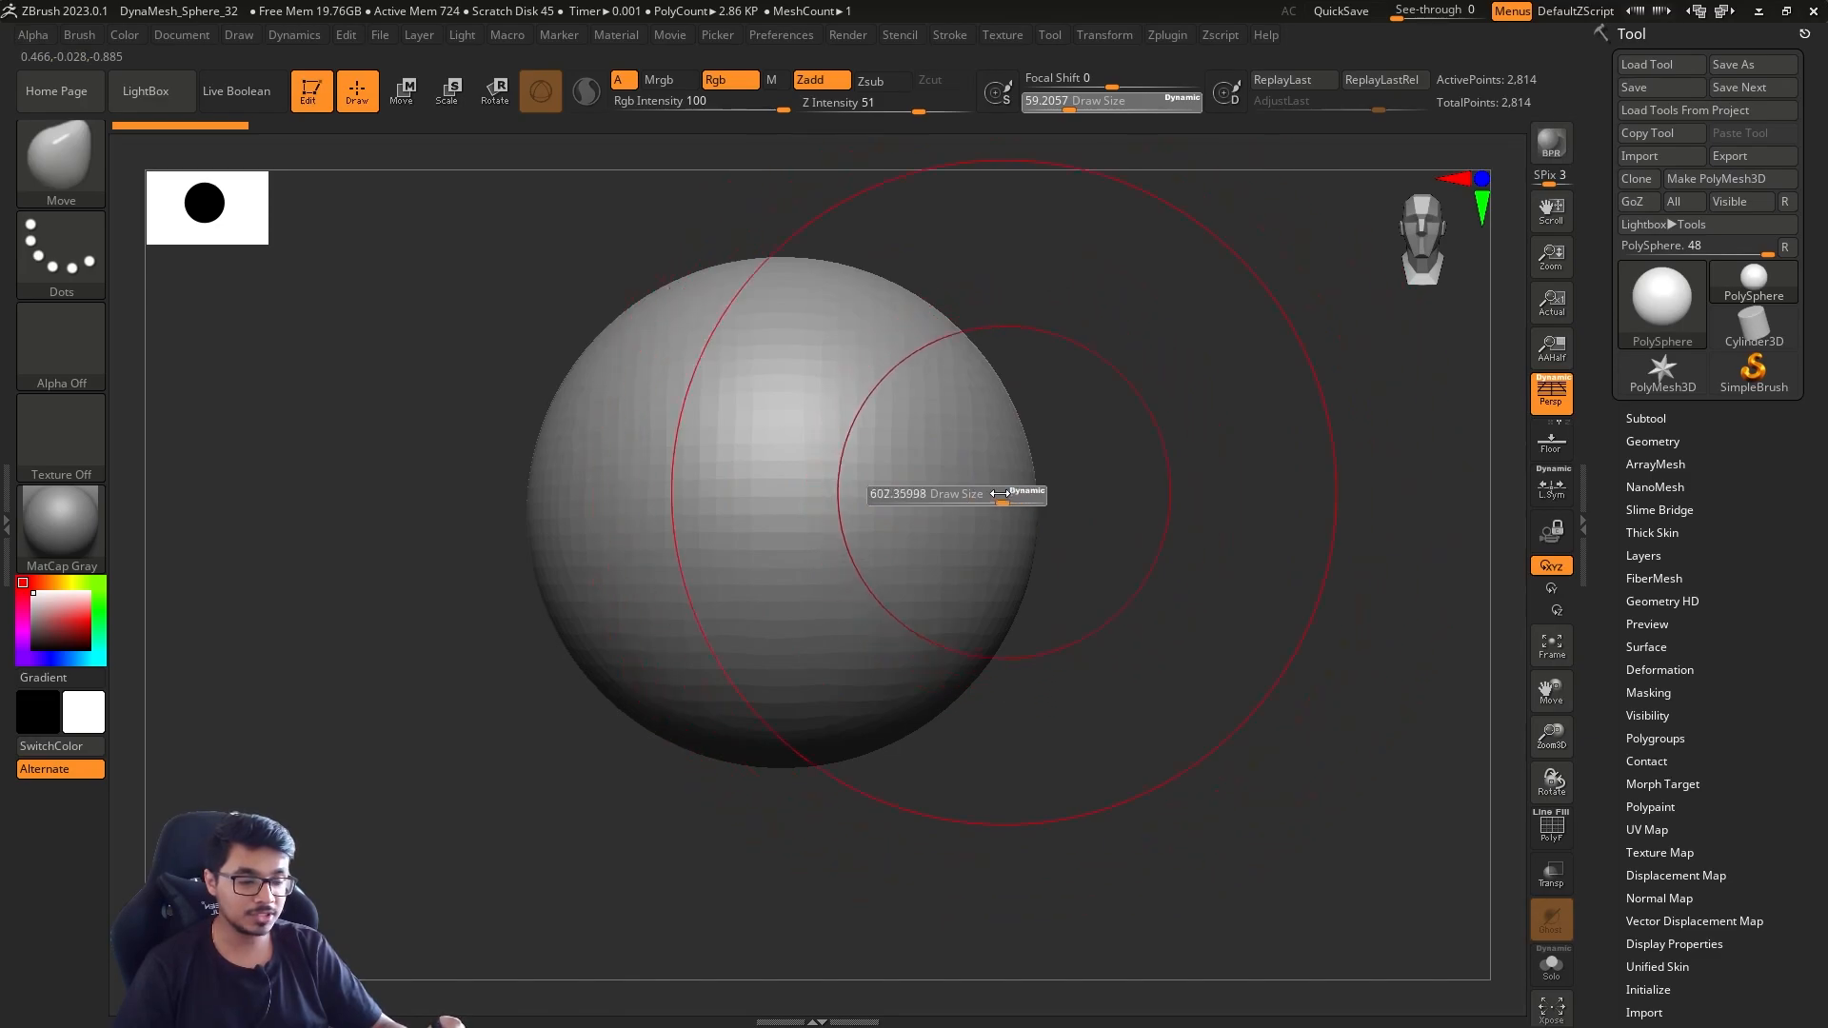
pyautogui.keyDown('alt'); pyautogui.moveTo(1118, 506); pyautogui.dragTo(1073, 482); pyautogui.keyUp('alt')
pyautogui.press('s')
pyautogui.moveTo(728, 660); pyautogui.dragTo(739, 873)
pyautogui.moveTo(996, 460); pyautogui.dragTo(933, 474)
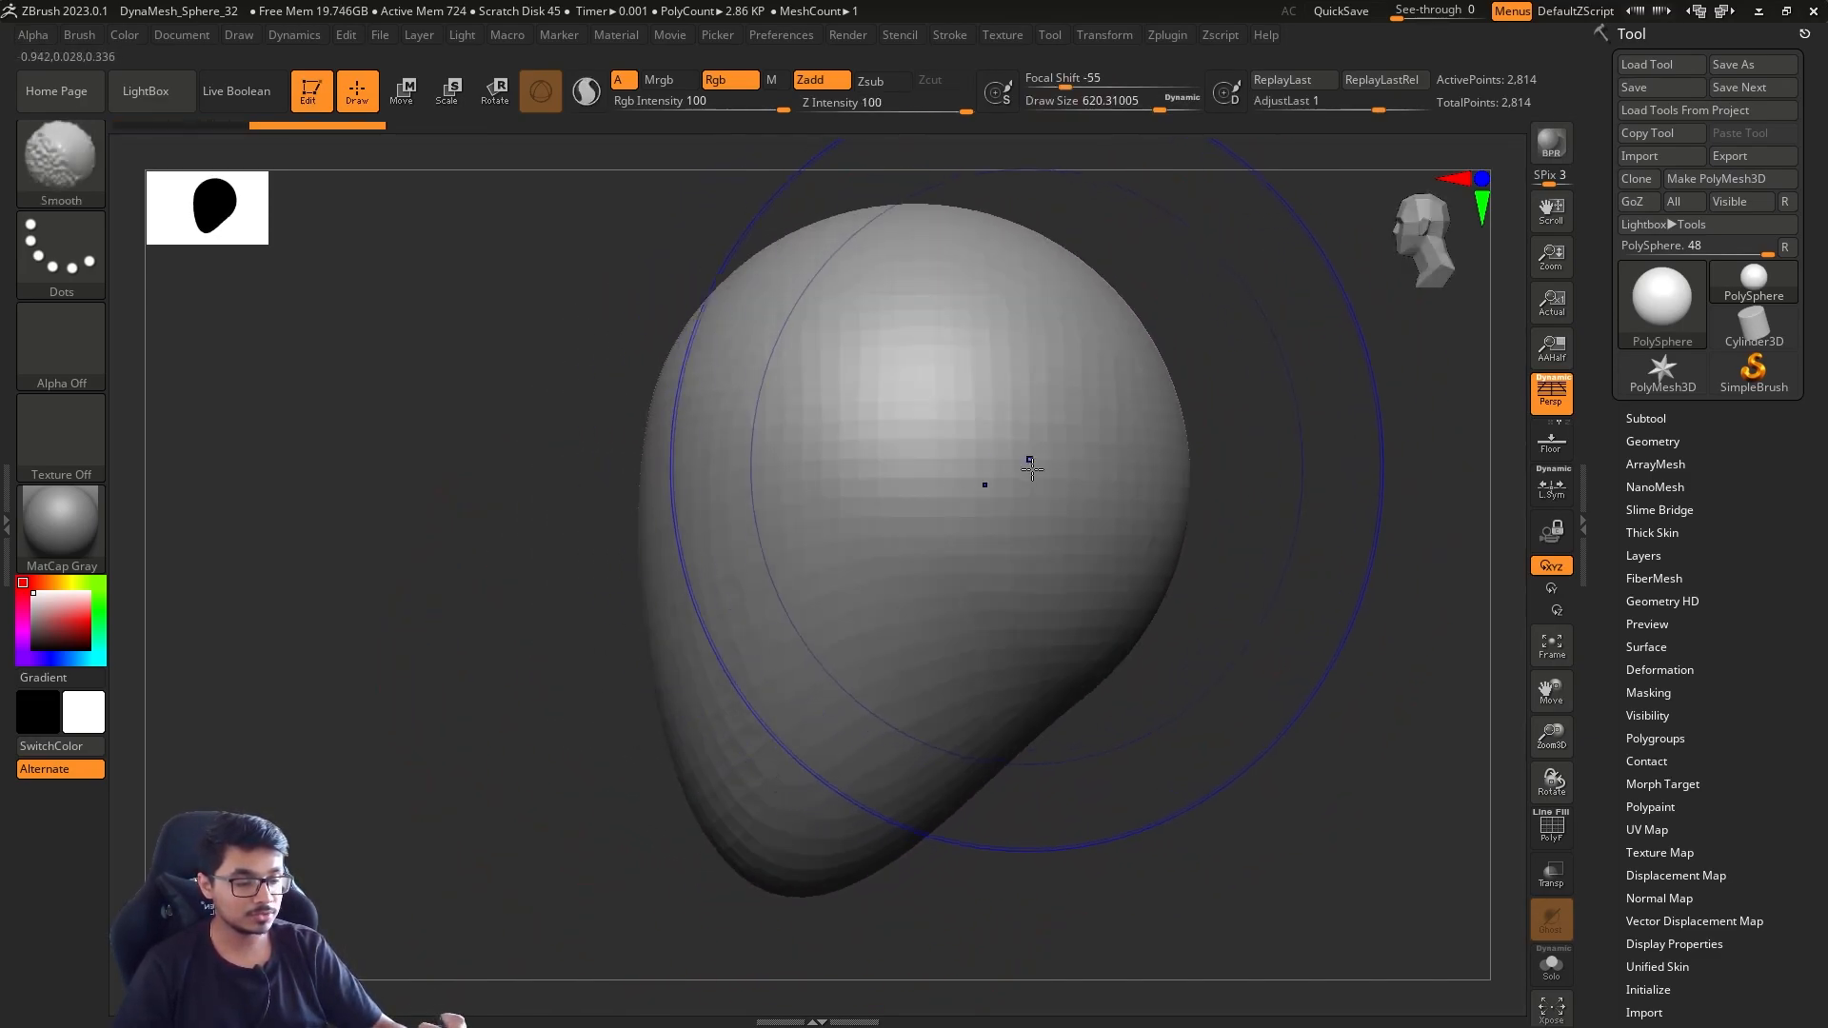
# Set the draw size to about 468 and push the sides of the form inward to narrow the head
pyautogui.keyDown('shift'); pyautogui.moveTo(581, 666); pyautogui.dragTo(632, 655); pyautogui.keyUp('shift')
pyautogui.press('s')
pyautogui.moveTo(1000, 447); pyautogui.dragTo(959, 463)
pyautogui.keyDown('alt'); pyautogui.moveTo(1077, 547); pyautogui.dragTo(1077, 506); pyautogui.keyUp('alt')
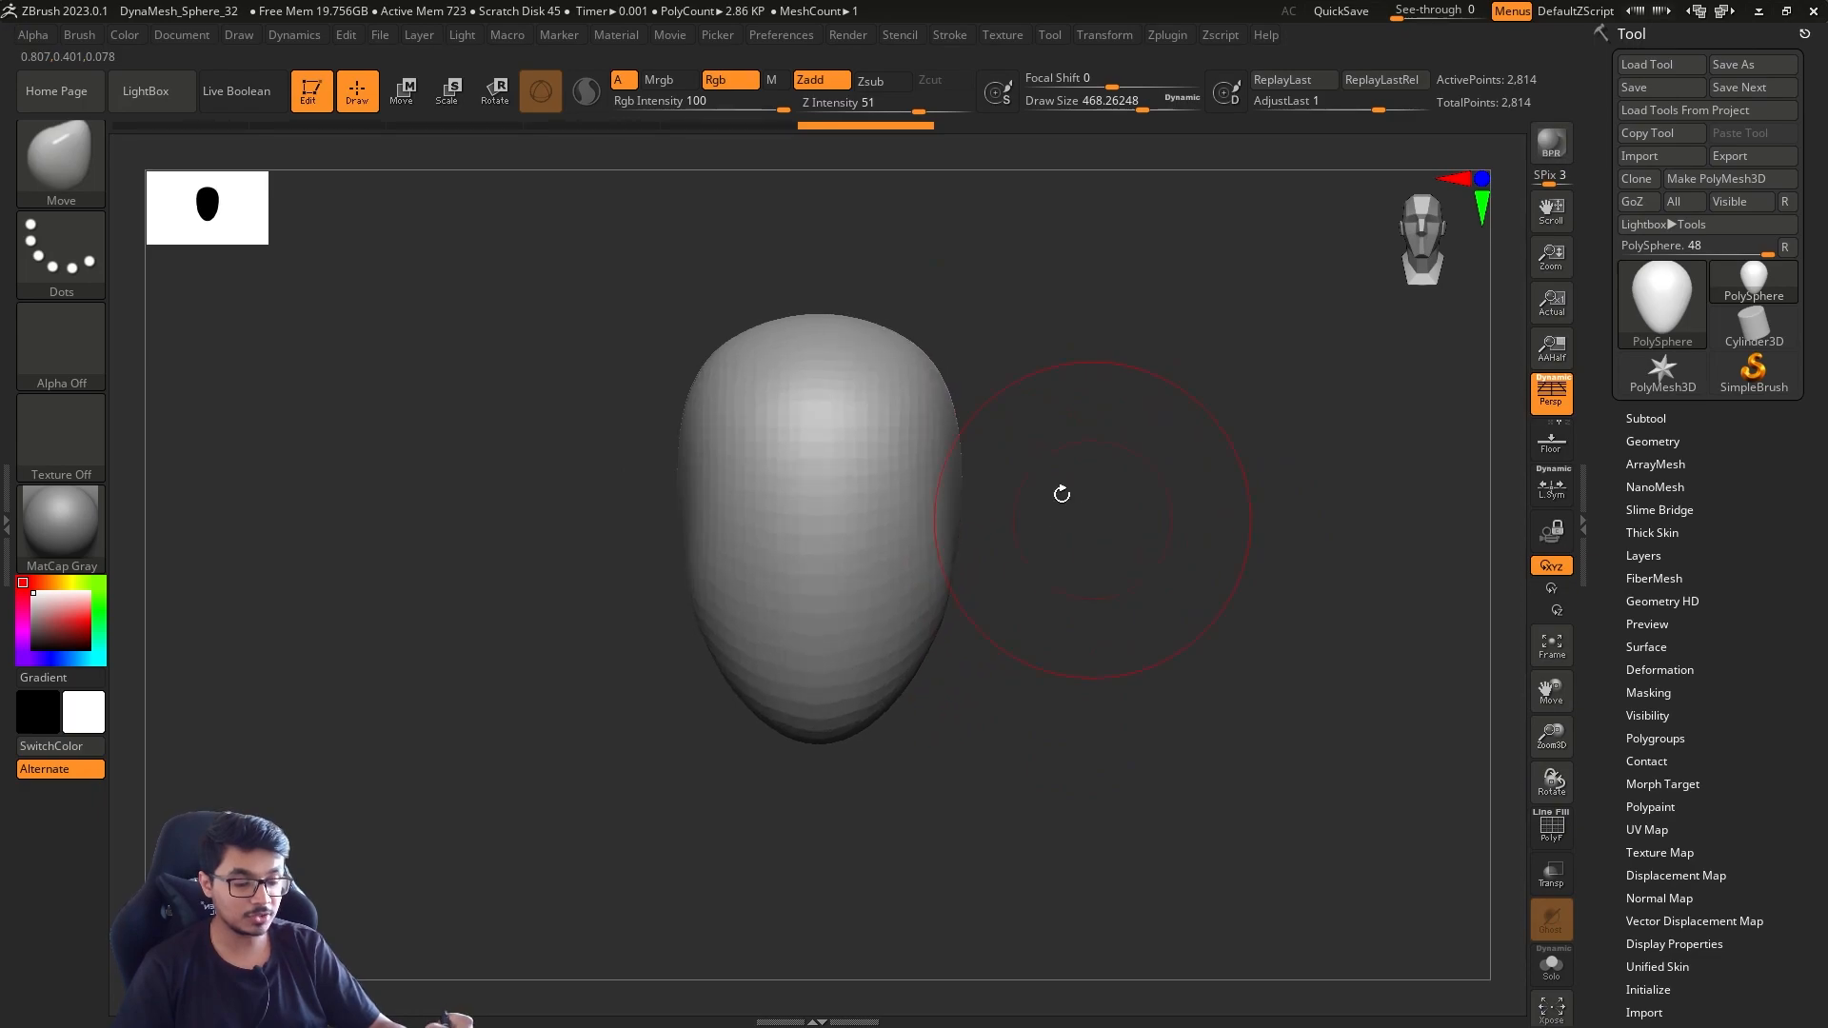
pyautogui.press('s')
pyautogui.moveTo(952, 418); pyautogui.dragTo(1378, 416)
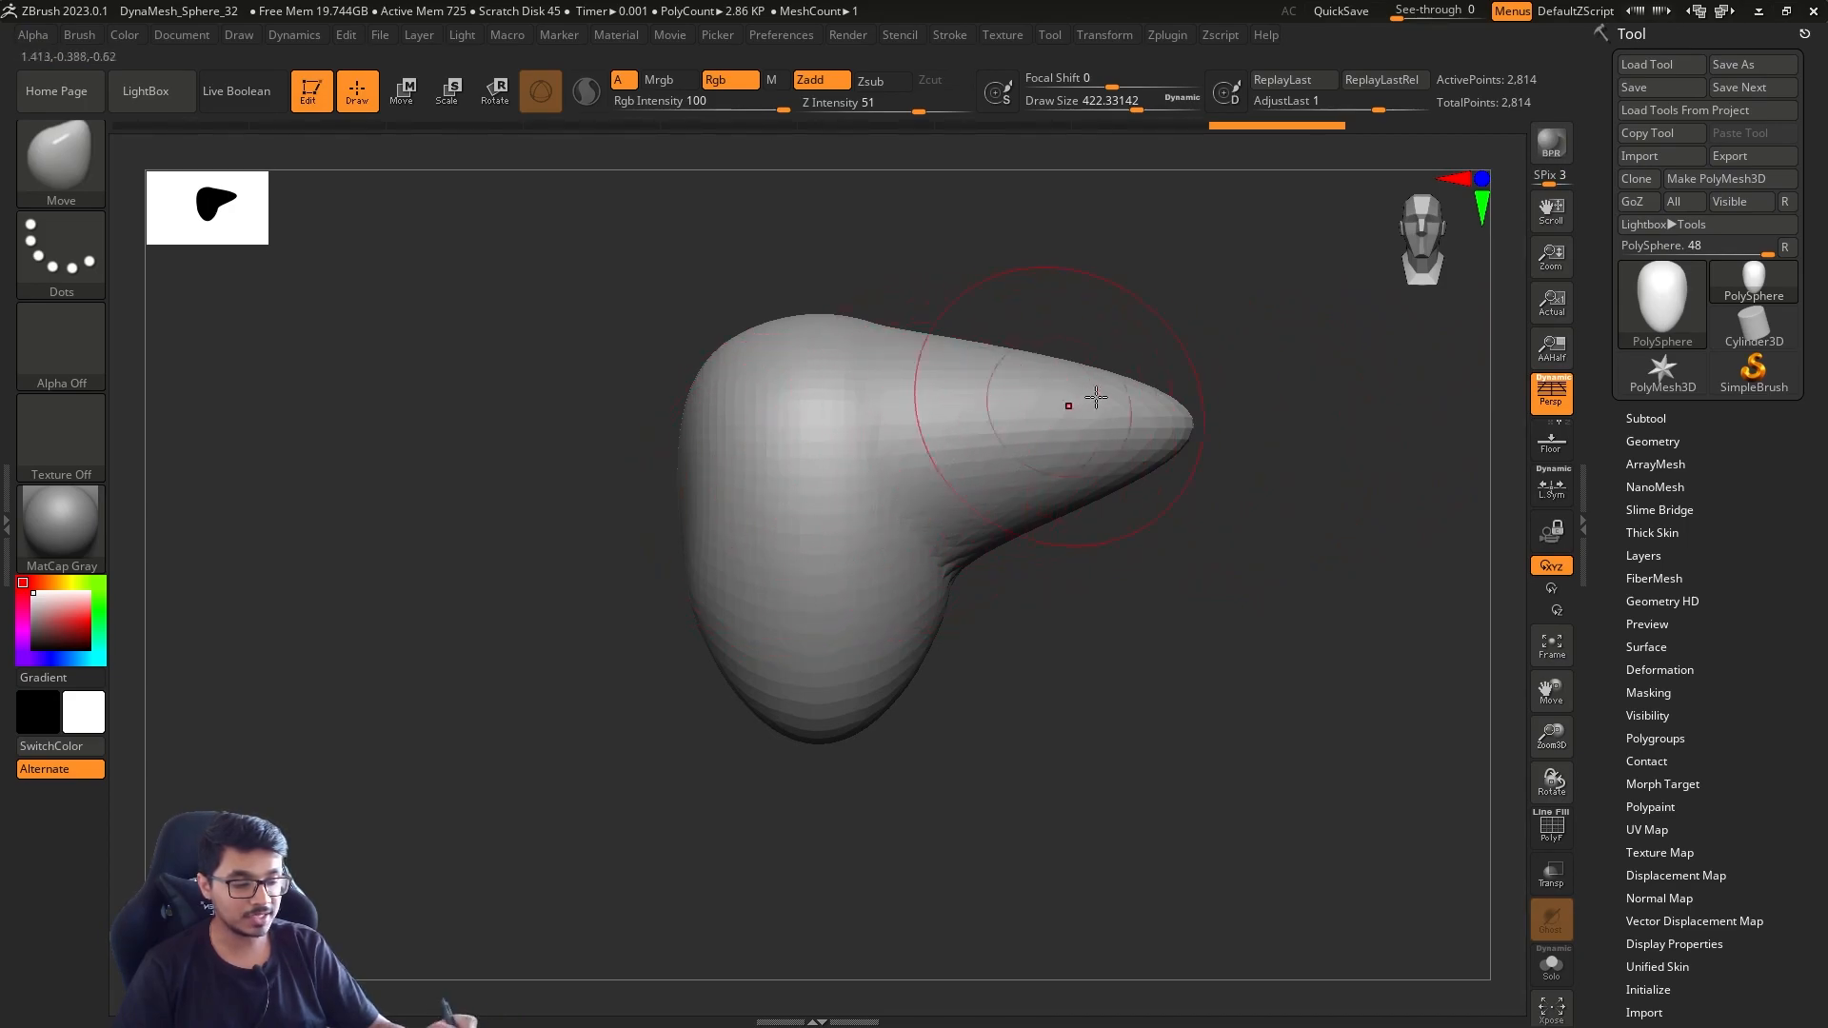
pyautogui.hotkey('ctrl', 'z')
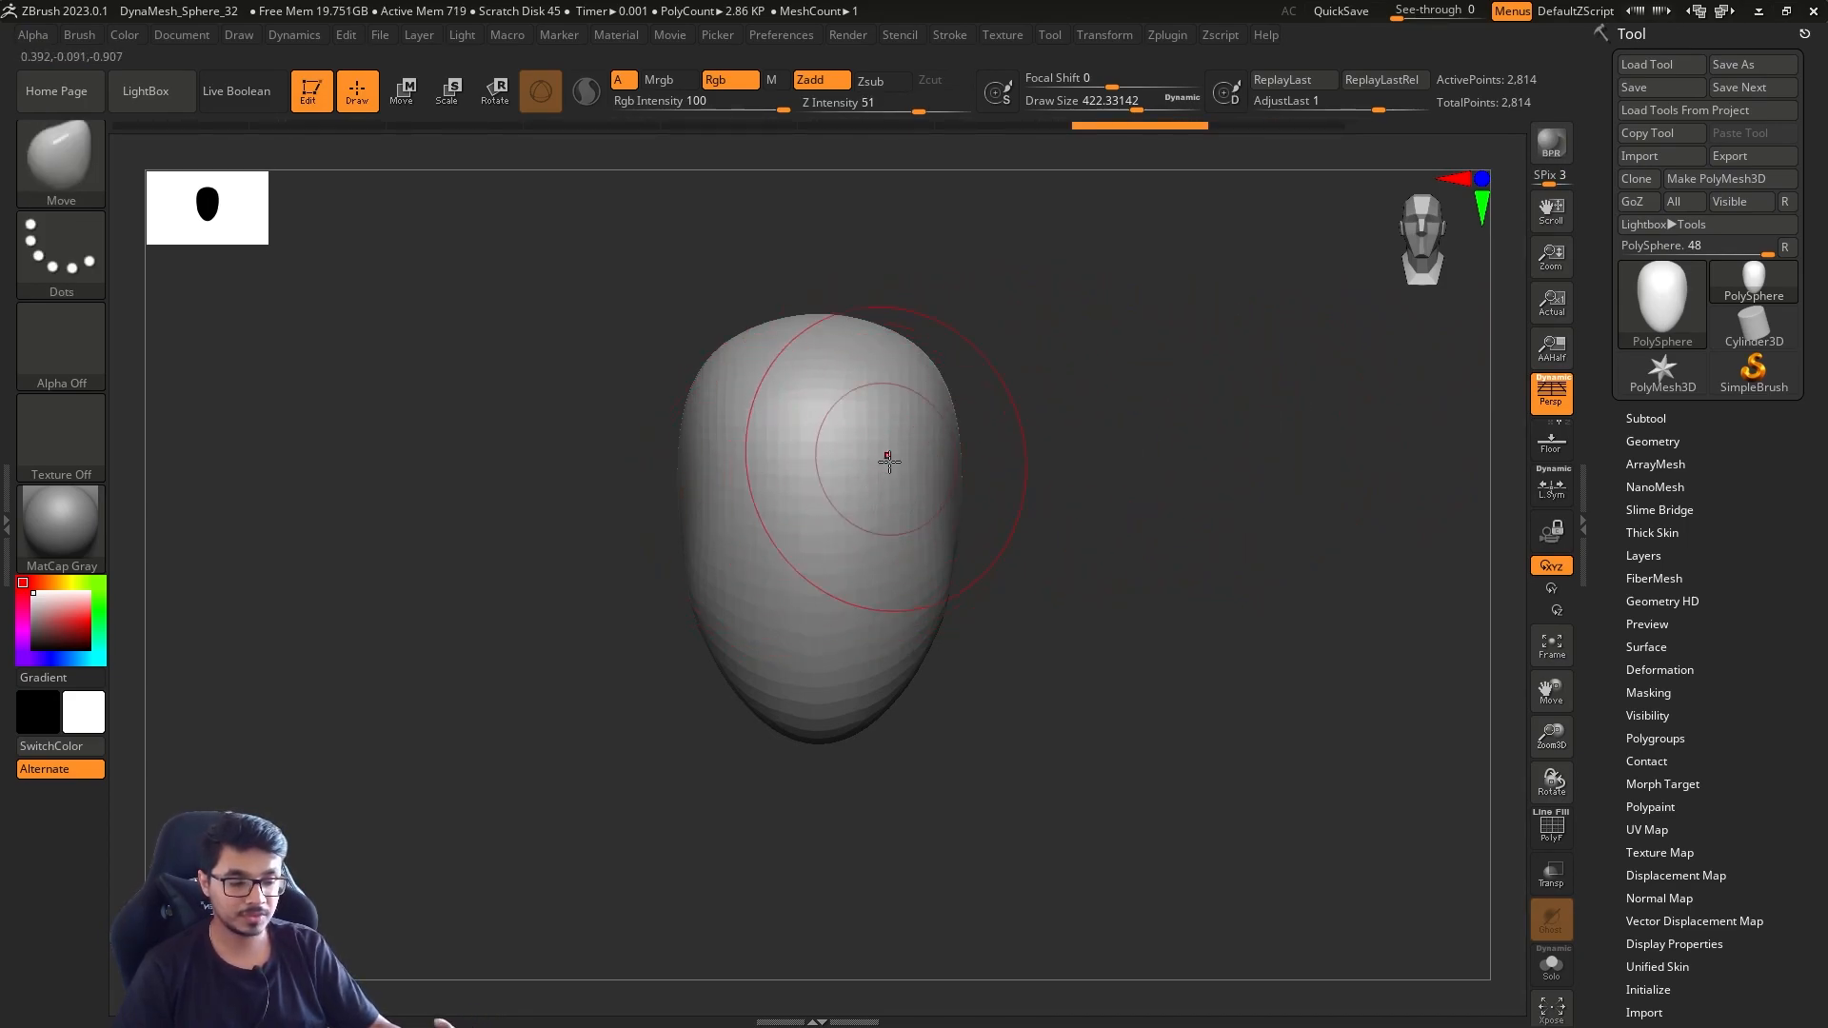
# Set the draw size to about 372 and refine the face, jaw and back of the head with small Move strokes
pyautogui.keyDown('alt'); pyautogui.moveTo(1047, 504); pyautogui.dragTo(1040, 524); pyautogui.keyUp('alt')
pyautogui.keyDown('alt'); pyautogui.moveTo(1117, 591); pyautogui.dragTo(1068, 575); pyautogui.keyUp('alt')
pyautogui.press('s')
pyautogui.moveTo(1068, 575); pyautogui.dragTo(931, 590)
pyautogui.press('s')
pyautogui.moveTo(829, 627); pyautogui.dragTo(840, 627)
pyautogui.moveTo(841, 579); pyautogui.dragTo(817, 569)
pyautogui.moveTo(842, 439); pyautogui.dragTo(829, 430)
pyautogui.moveTo(833, 606); pyautogui.dragTo(842, 609)
pyautogui.moveTo(939, 687); pyautogui.dragTo(945, 699)
pyautogui.press('s')
pyautogui.moveTo(1084, 579); pyautogui.dragTo(1004, 641)
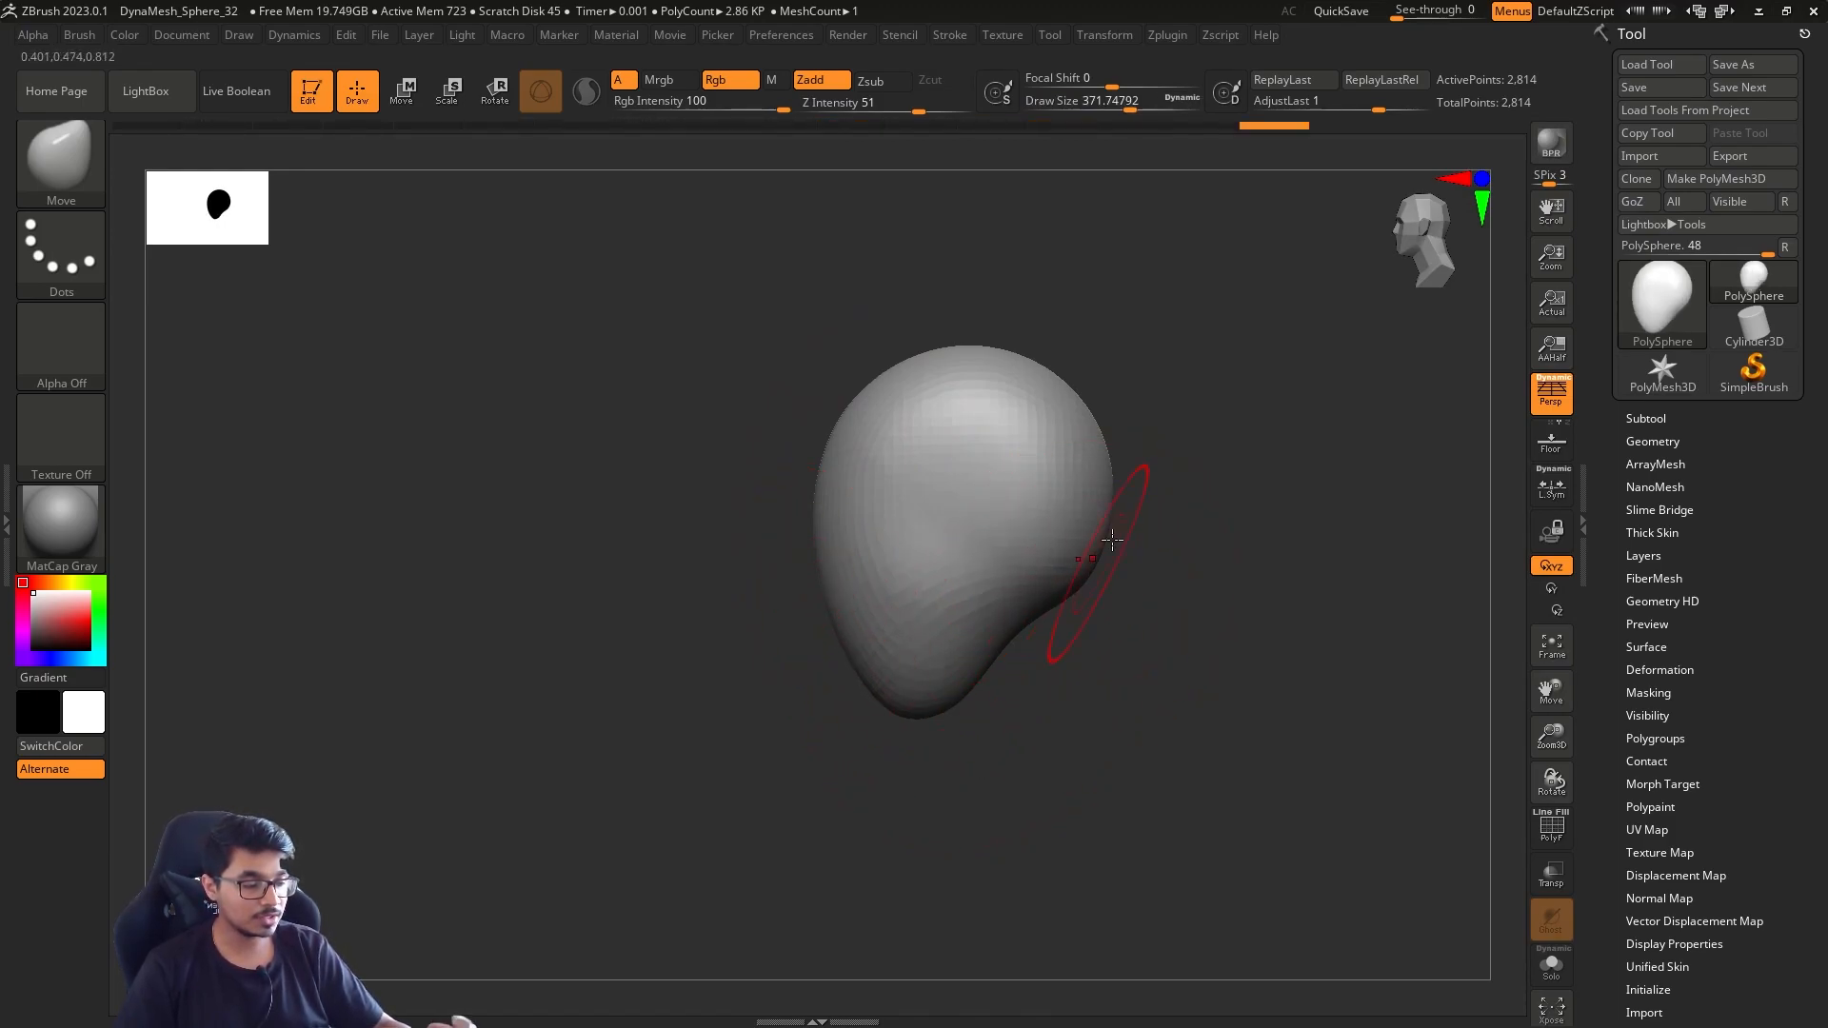
# Set the draw size to about 379 and refine the sides and back of the head with small Move strokes
pyautogui.moveTo(1185, 495)
pyautogui.mouseDown()
pyautogui.moveTo(1285, 534)
pyautogui.moveTo(1061, 596)
pyautogui.mouseUp()
pyautogui.press('s')
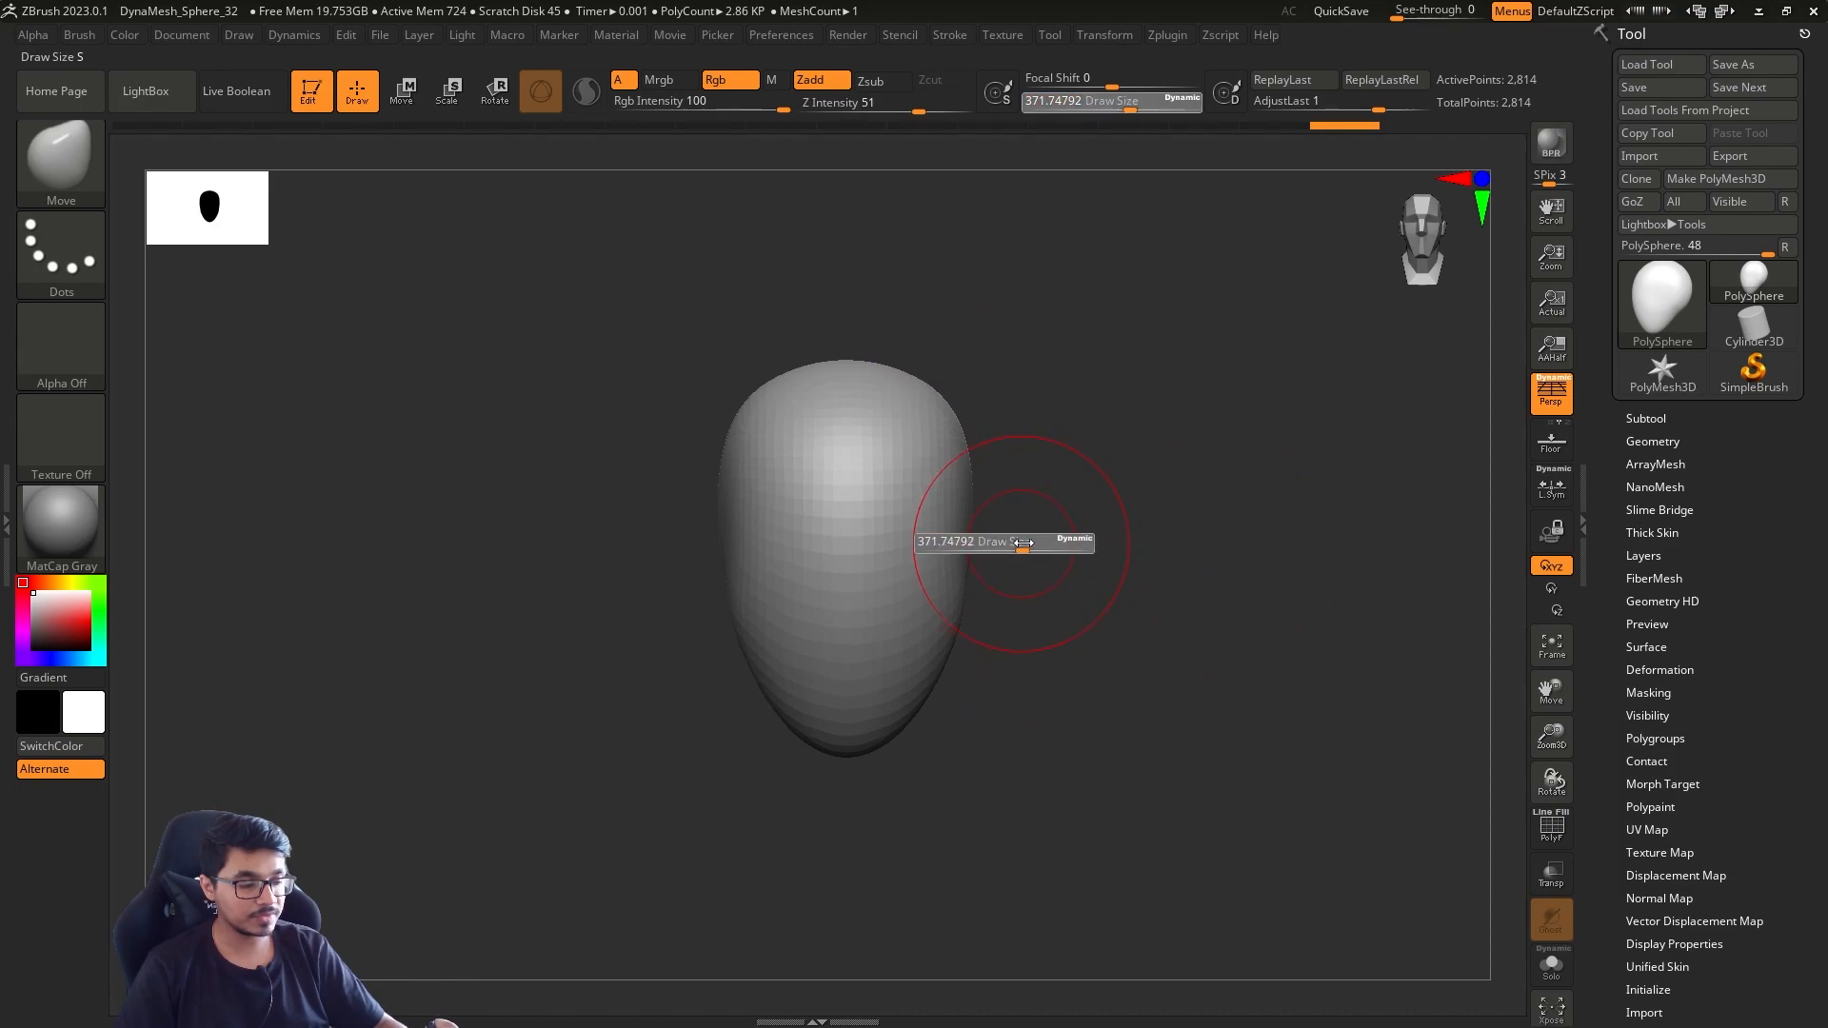
pyautogui.click(1018, 544)
pyautogui.moveTo(963, 510); pyautogui.dragTo(973, 511)
pyautogui.moveTo(1075, 573)
pyautogui.mouseDown()
pyautogui.moveTo(1031, 598)
pyautogui.moveTo(967, 592)
pyautogui.mouseUp()
pyautogui.press('s')
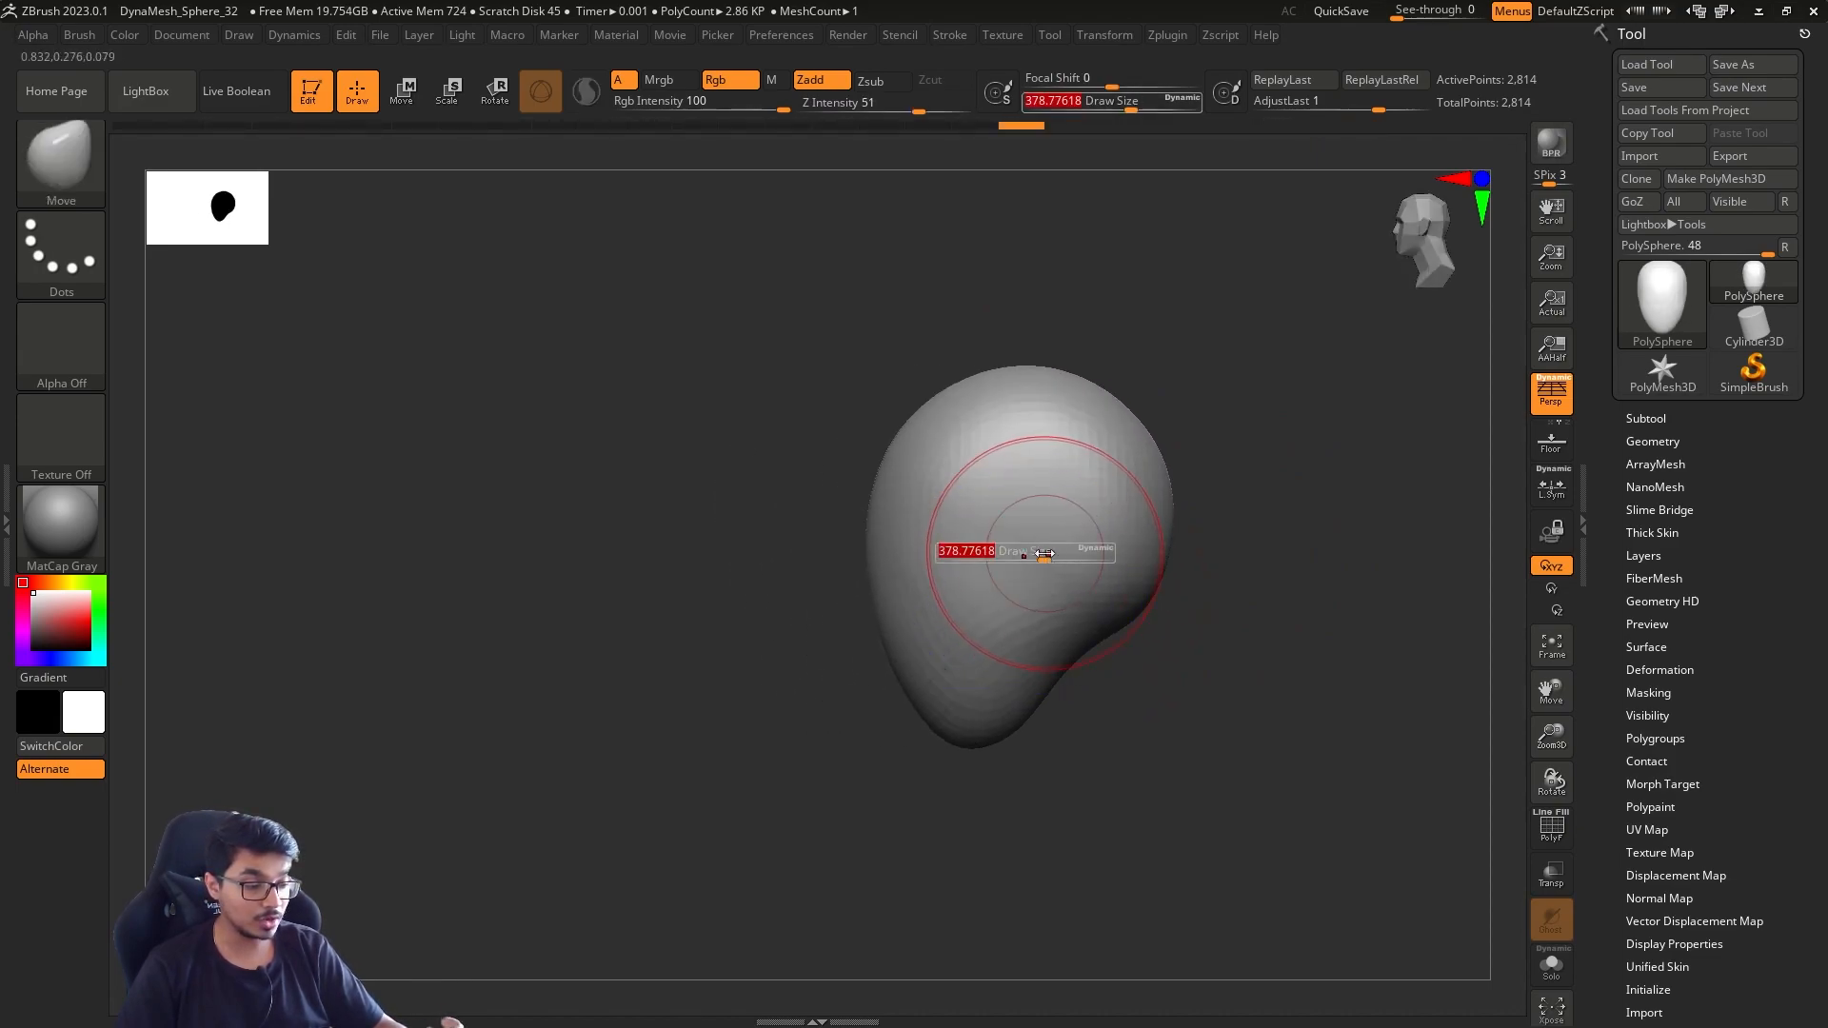
pyautogui.click(1045, 552)
pyautogui.keyDown('shift'); pyautogui.moveTo(1105, 533); pyautogui.dragTo(1105, 721); pyautogui.keyUp('shift')
pyautogui.keyDown('alt'); pyautogui.moveTo(1245, 547); pyautogui.dragTo(1127, 579); pyautogui.keyUp('alt')
# Set the draw size to about 251 and pull a pointed bump out of the back of the head
pyautogui.press('s')
pyautogui.click(1121, 579)
pyautogui.press('s')
pyautogui.click(1114, 595)
pyautogui.press('s')
pyautogui.click(1023, 492)
pyautogui.press('s')
pyautogui.click(1055, 495)
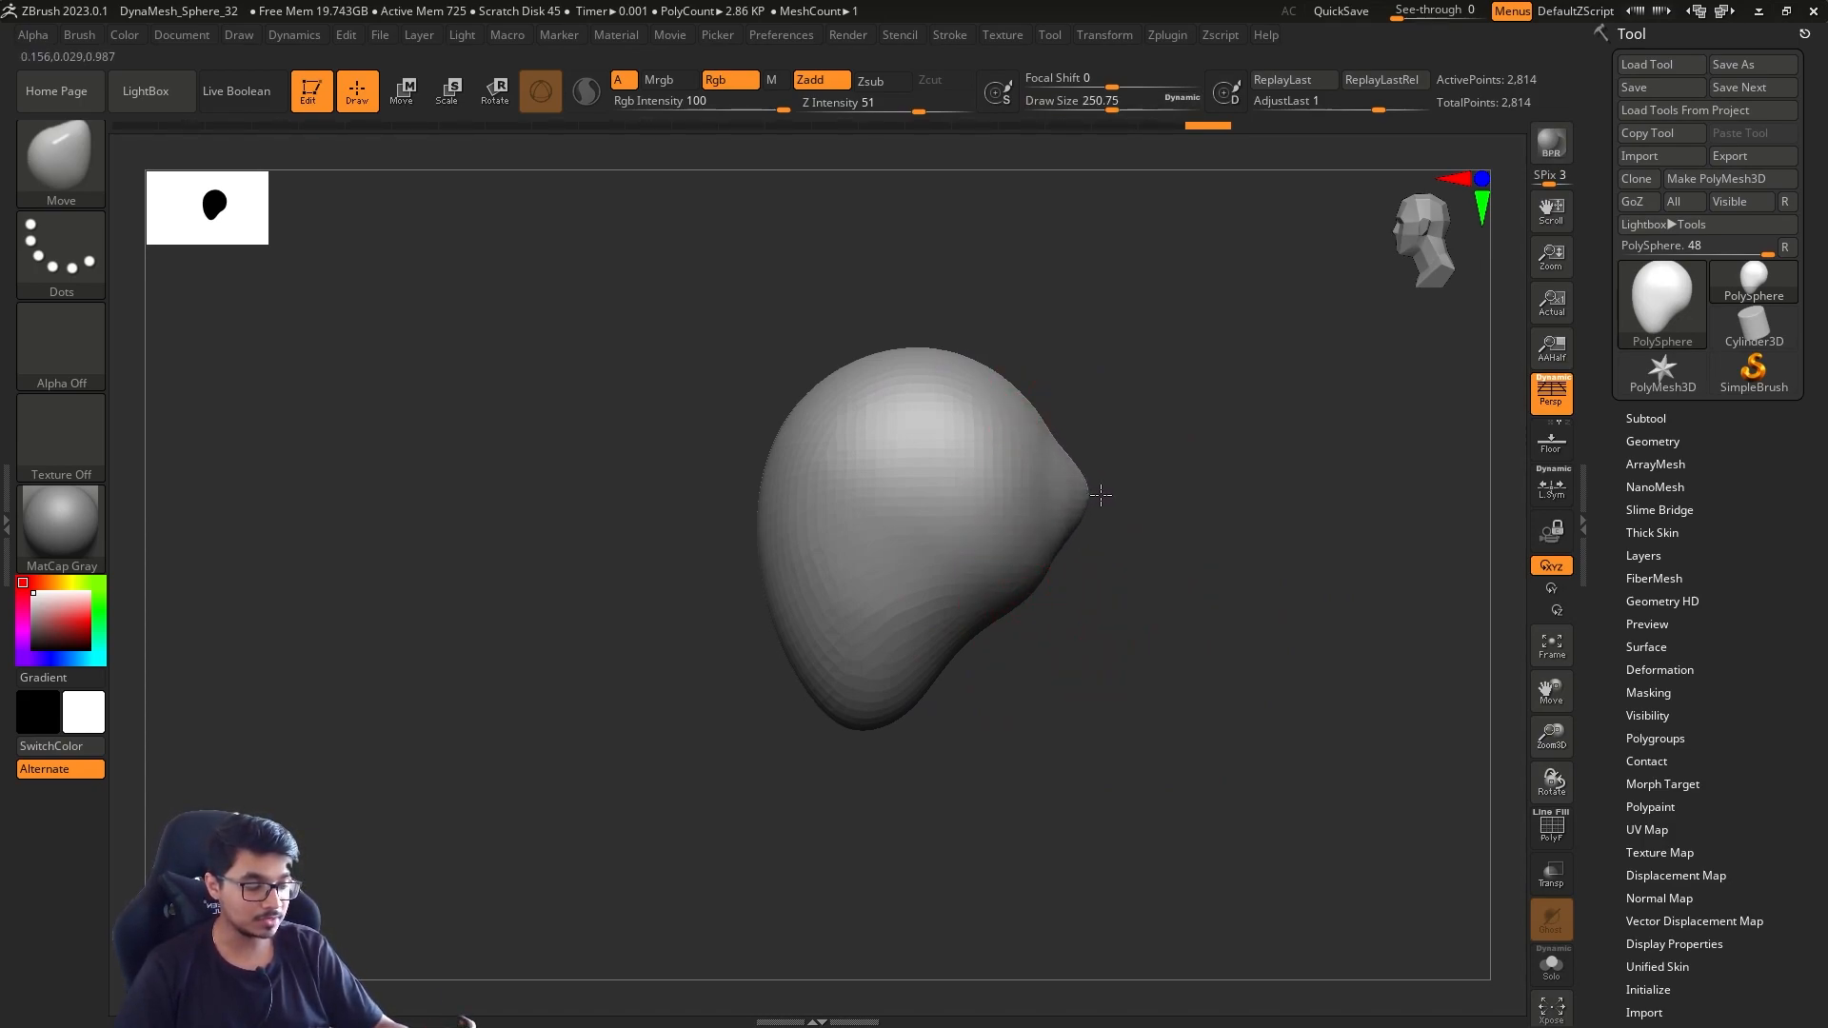
pyautogui.moveTo(1137, 504); pyautogui.dragTo(1061, 509)
# Set the draw size to about 299 and even out the bump on the back of the head with the Smooth brush
pyautogui.press('s')
pyautogui.click(1102, 514)
pyautogui.moveTo(1204, 450)
pyautogui.keyDown('alt'); pyautogui.mouseDown()
pyautogui.moveTo(1130, 505)
pyautogui.moveTo(1132, 537)
pyautogui.mouseUp(); pyautogui.keyUp('alt')
pyautogui.moveTo(1147, 448); pyautogui.dragTo(1231, 423)
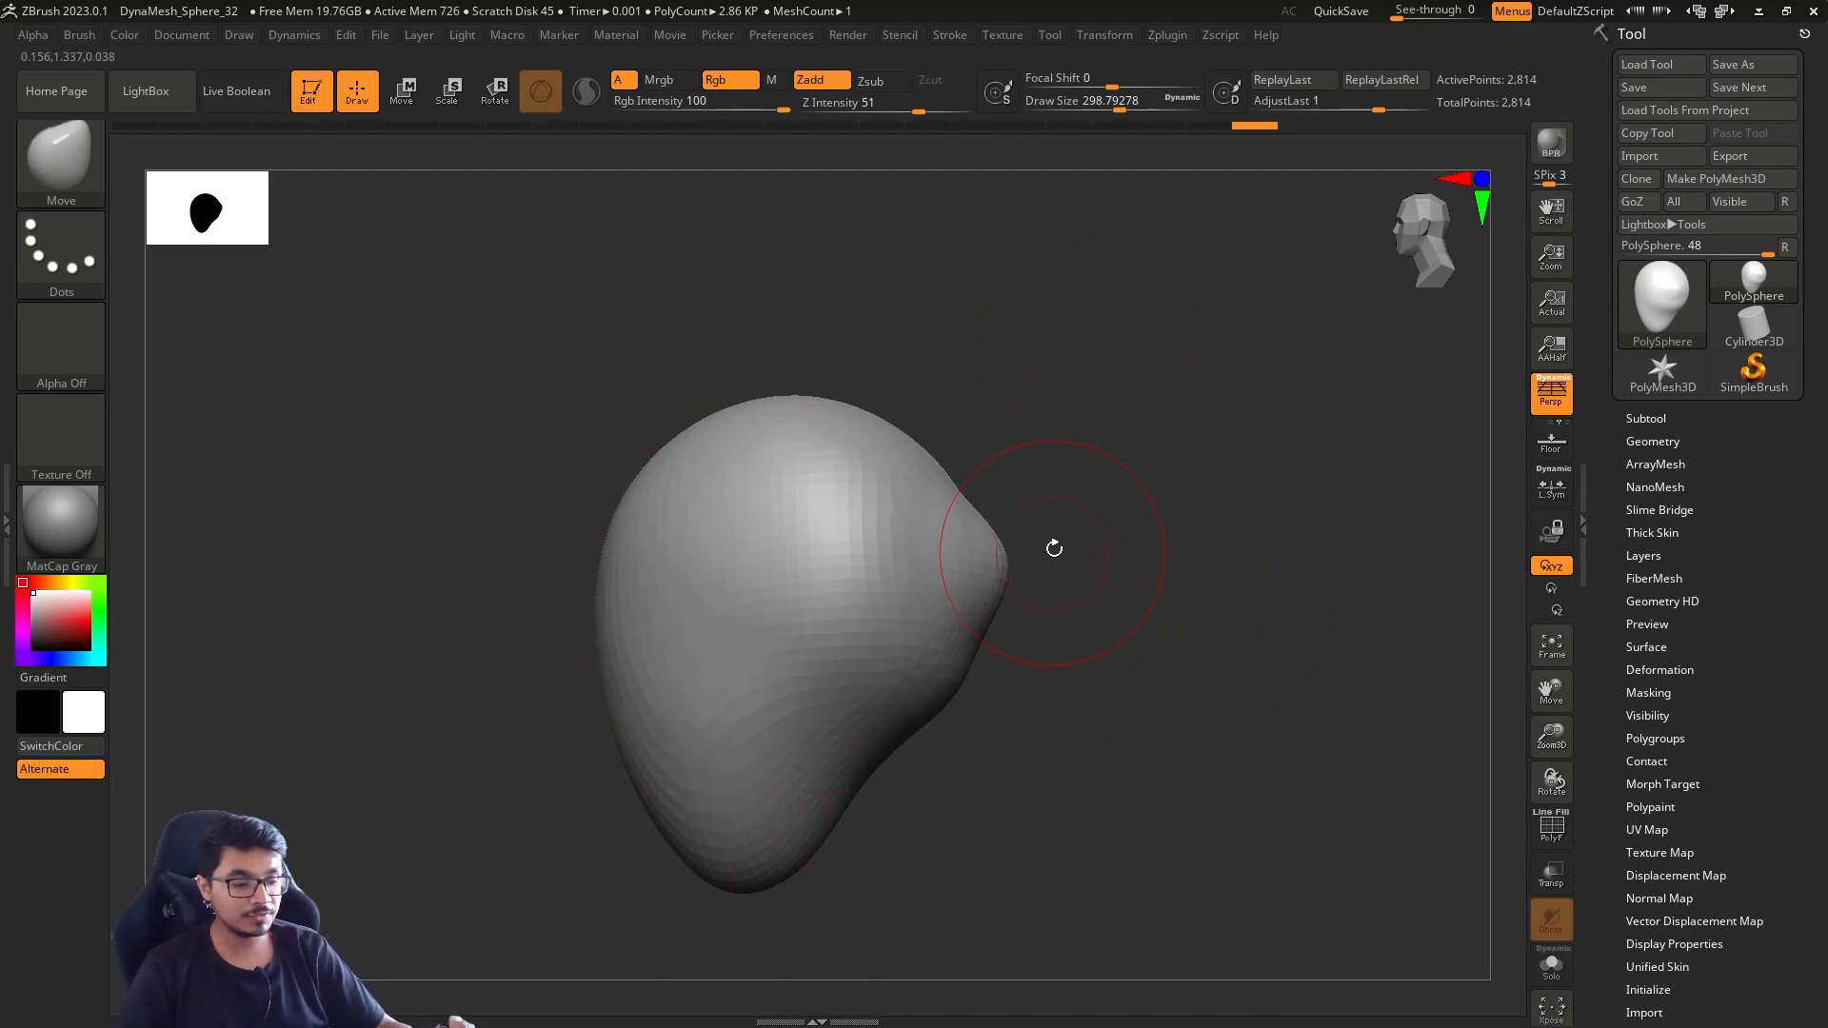
pyautogui.press('shift')
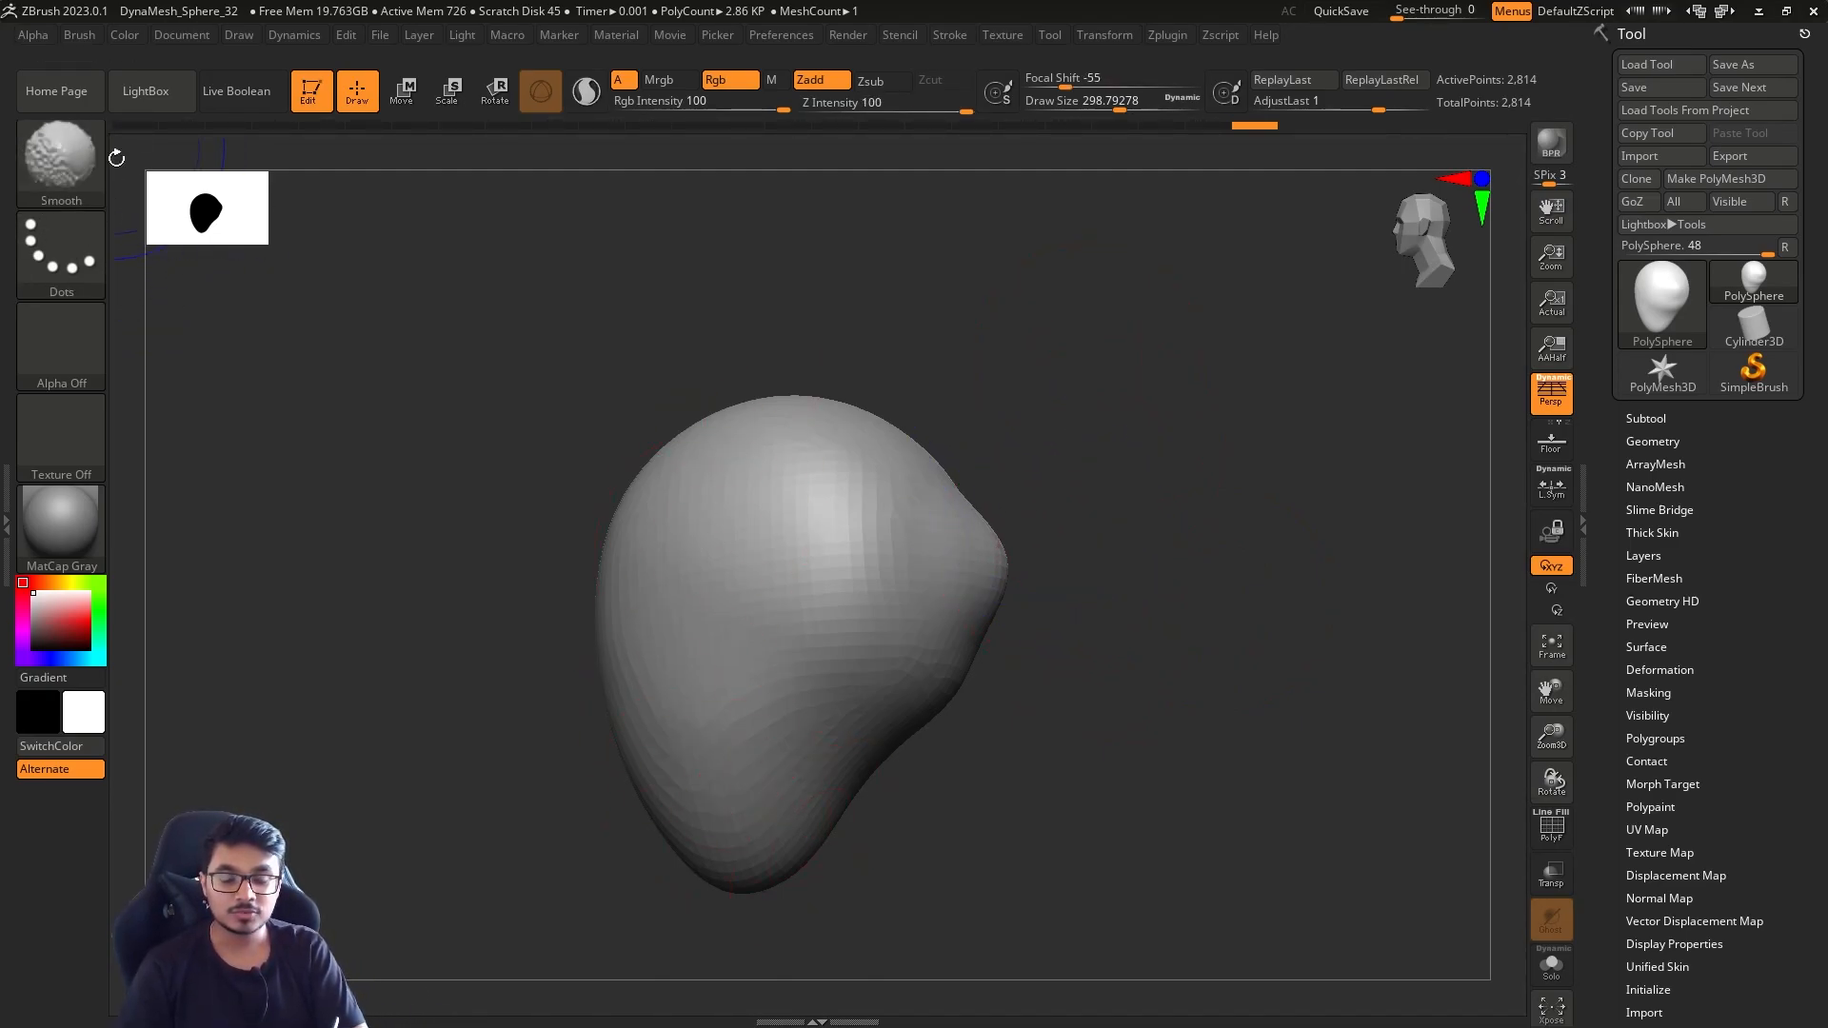
pyautogui.press('shift')
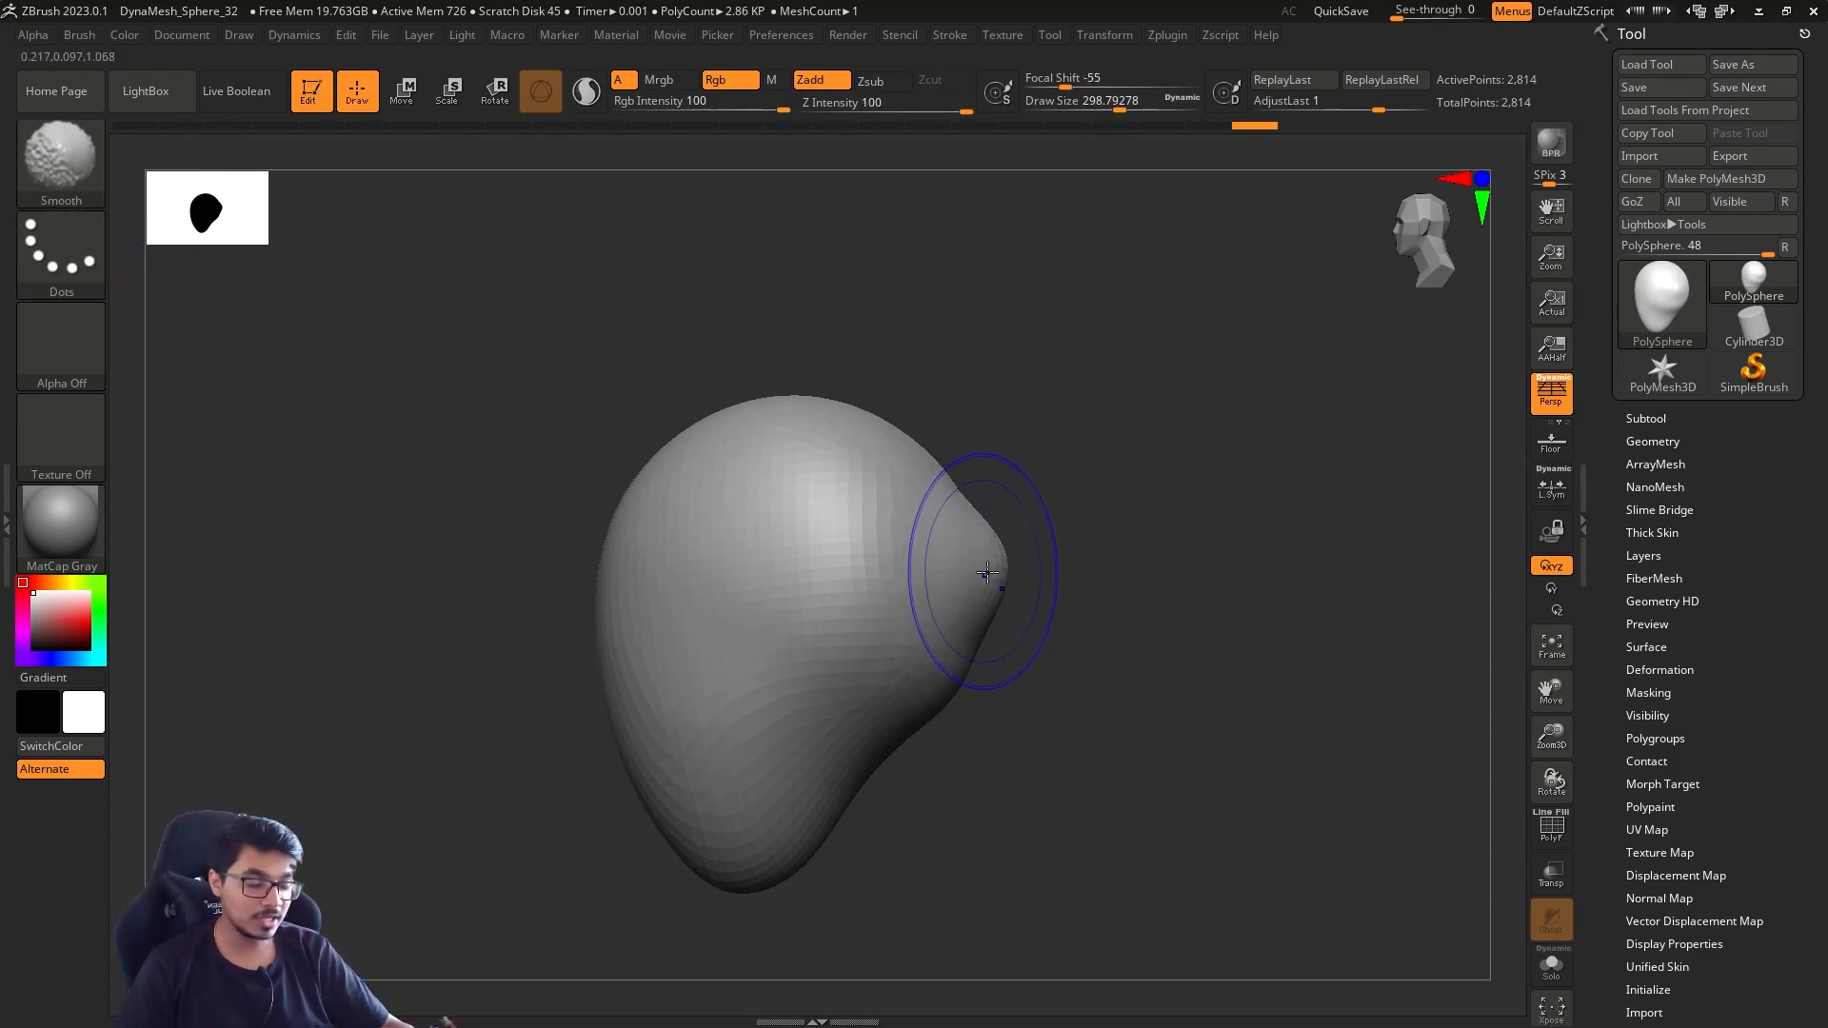
pyautogui.keyDown('shift'); pyautogui.moveTo(968, 507); pyautogui.dragTo(932, 544); pyautogui.keyUp('shift')
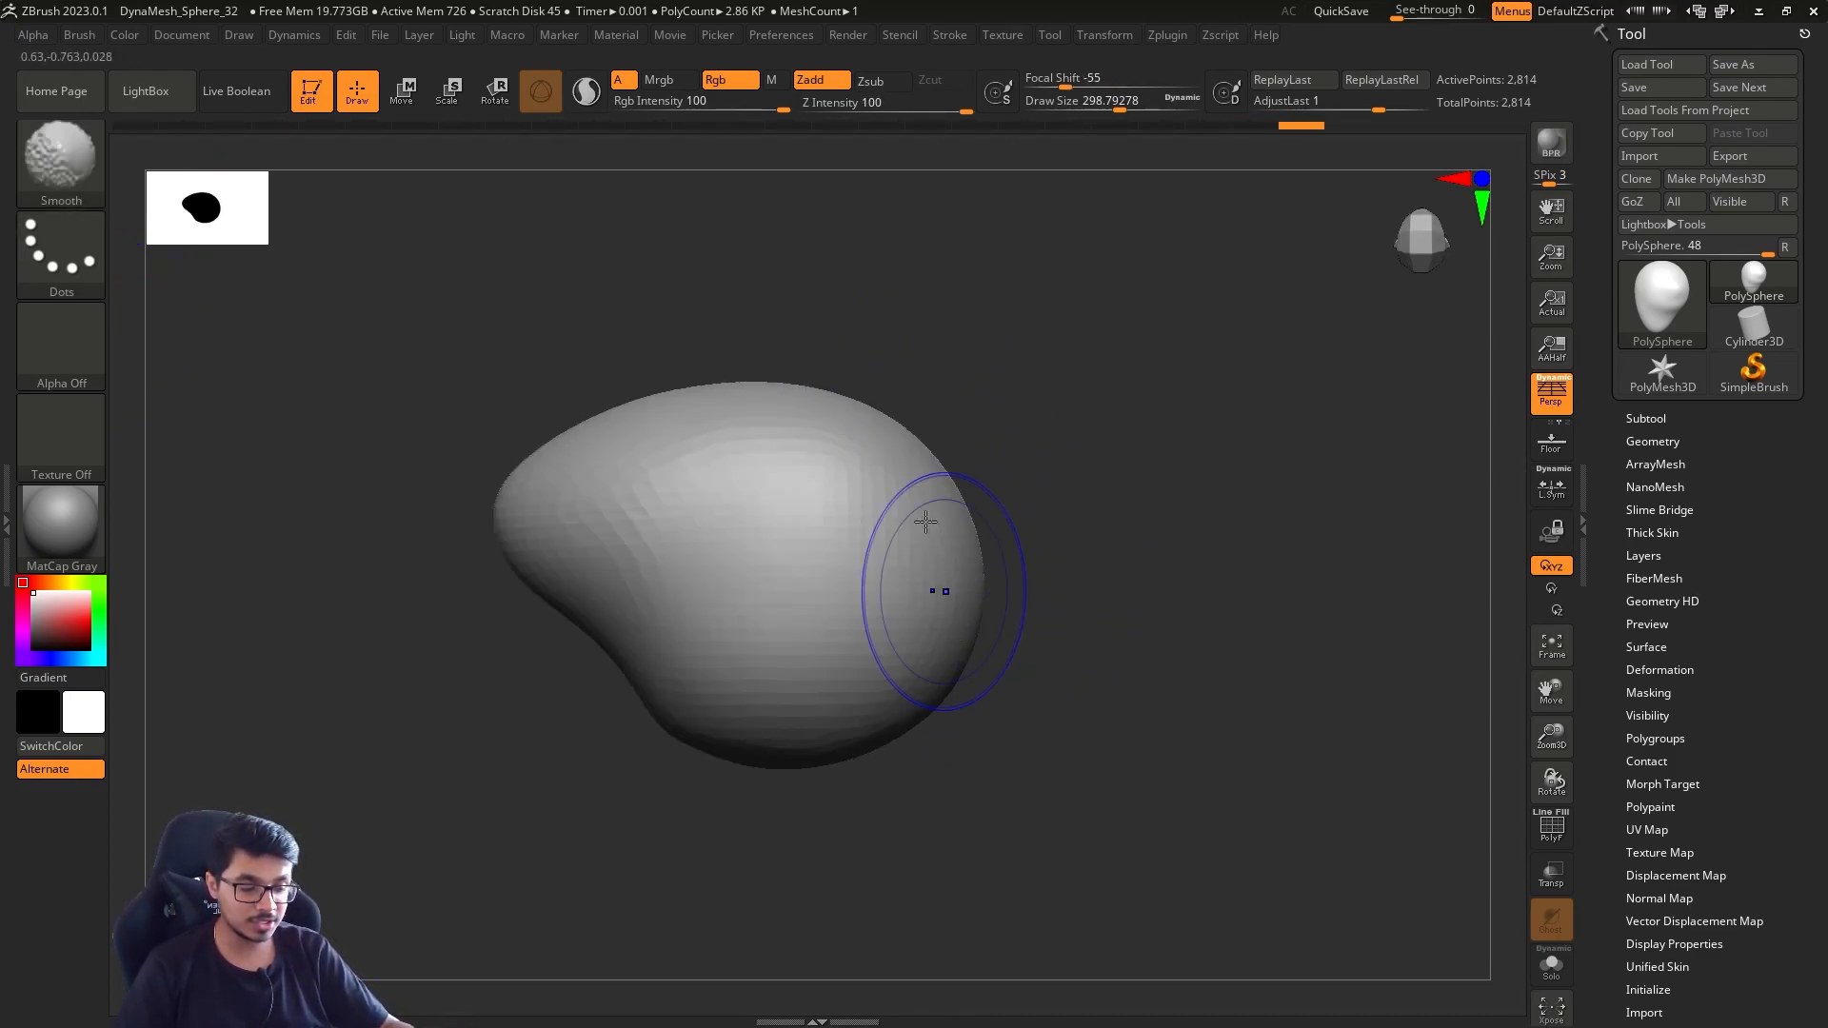
pyautogui.moveTo(1047, 609)
pyautogui.mouseDown()
pyautogui.moveTo(1139, 587)
pyautogui.moveTo(1110, 399)
pyautogui.moveTo(1094, 505)
pyautogui.moveTo(1073, 355)
pyautogui.moveTo(1155, 357)
pyautogui.mouseUp()
pyautogui.moveTo(900, 587)
pyautogui.keyDown('shift'); pyautogui.mouseDown()
pyautogui.moveTo(910, 499)
pyautogui.moveTo(952, 474)
pyautogui.mouseUp(); pyautogui.keyUp('shift')
pyautogui.keyDown('alt'); pyautogui.moveTo(1132, 609); pyautogui.dragTo(1132, 486); pyautogui.keyUp('alt')
pyautogui.moveTo(1133, 495)
pyautogui.keyDown('shift'); pyautogui.mouseDown()
pyautogui.moveTo(1066, 545)
pyautogui.moveTo(1079, 574)
pyautogui.mouseUp(); pyautogui.keyUp('shift')
# Select the Standard brush, try a stroke down the face and undo it, with the draw size at about 128
pyautogui.press('s')
pyautogui.press('b')
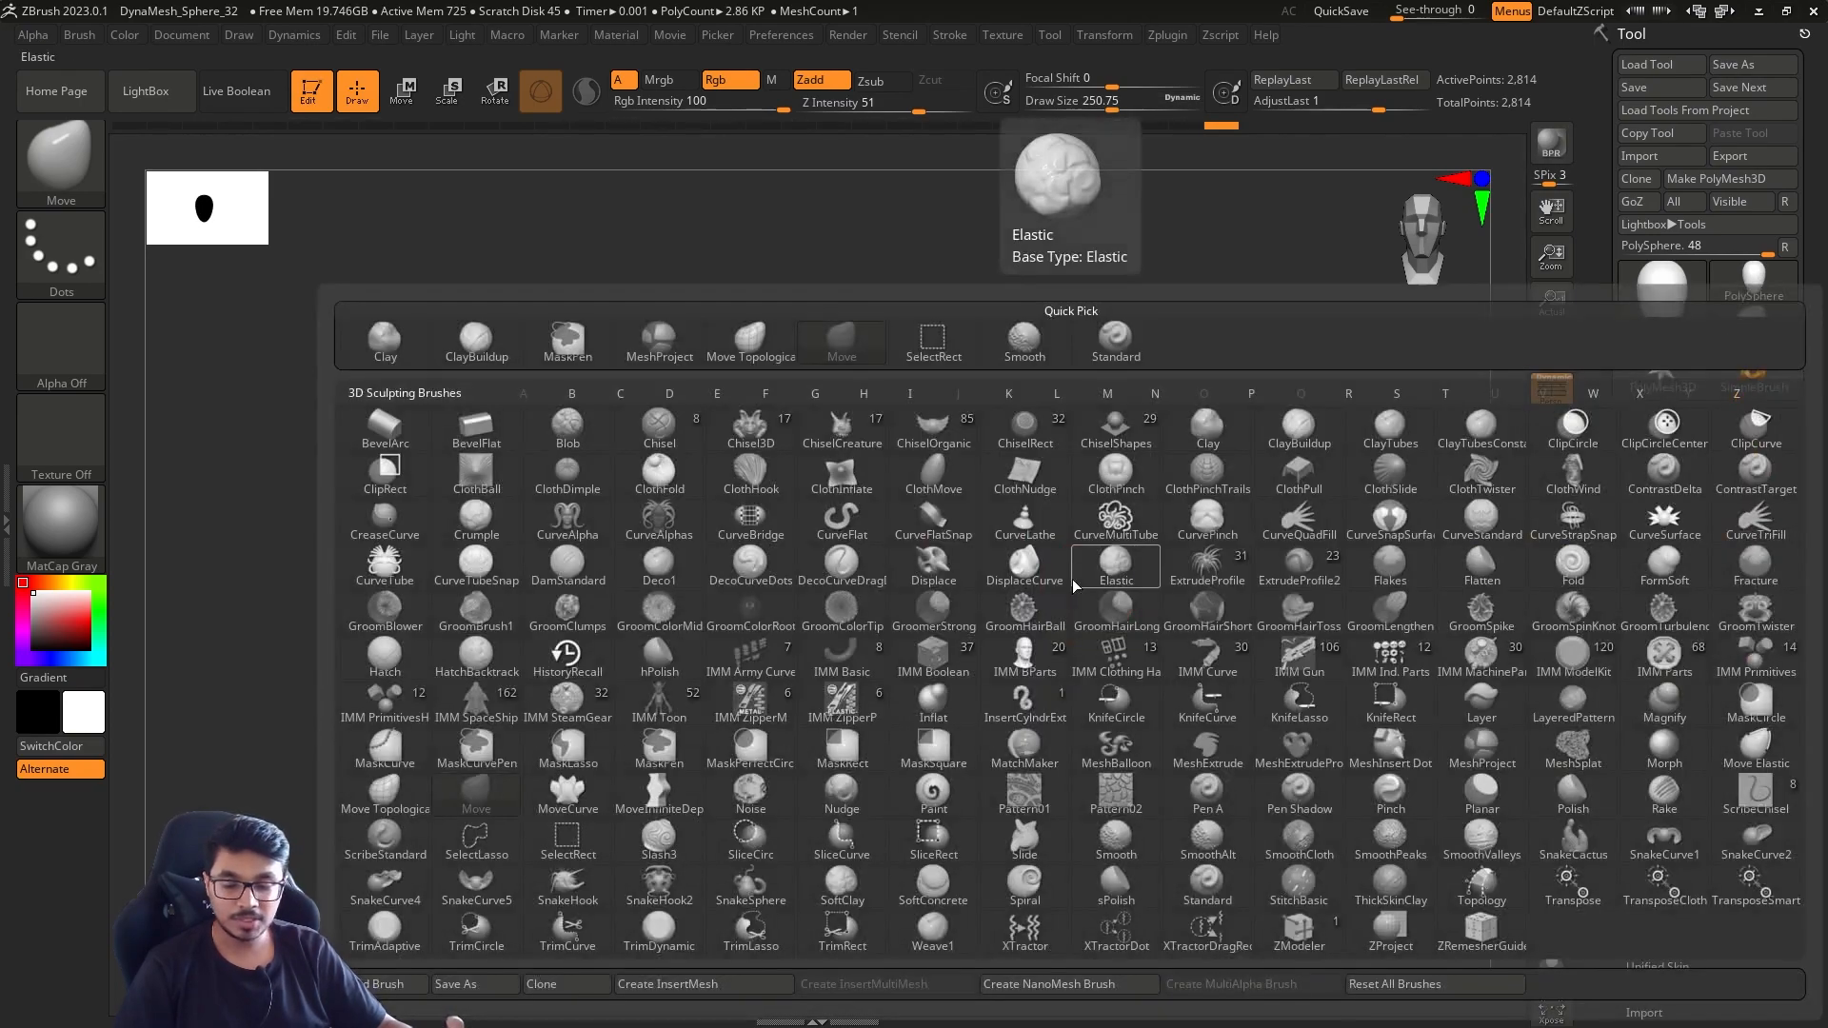
pyautogui.press('s')
pyautogui.press('t')
pyautogui.press('s')
pyautogui.moveTo(805, 520); pyautogui.dragTo(825, 635)
pyautogui.press('s')
pyautogui.hotkey('ctrl', 'z')
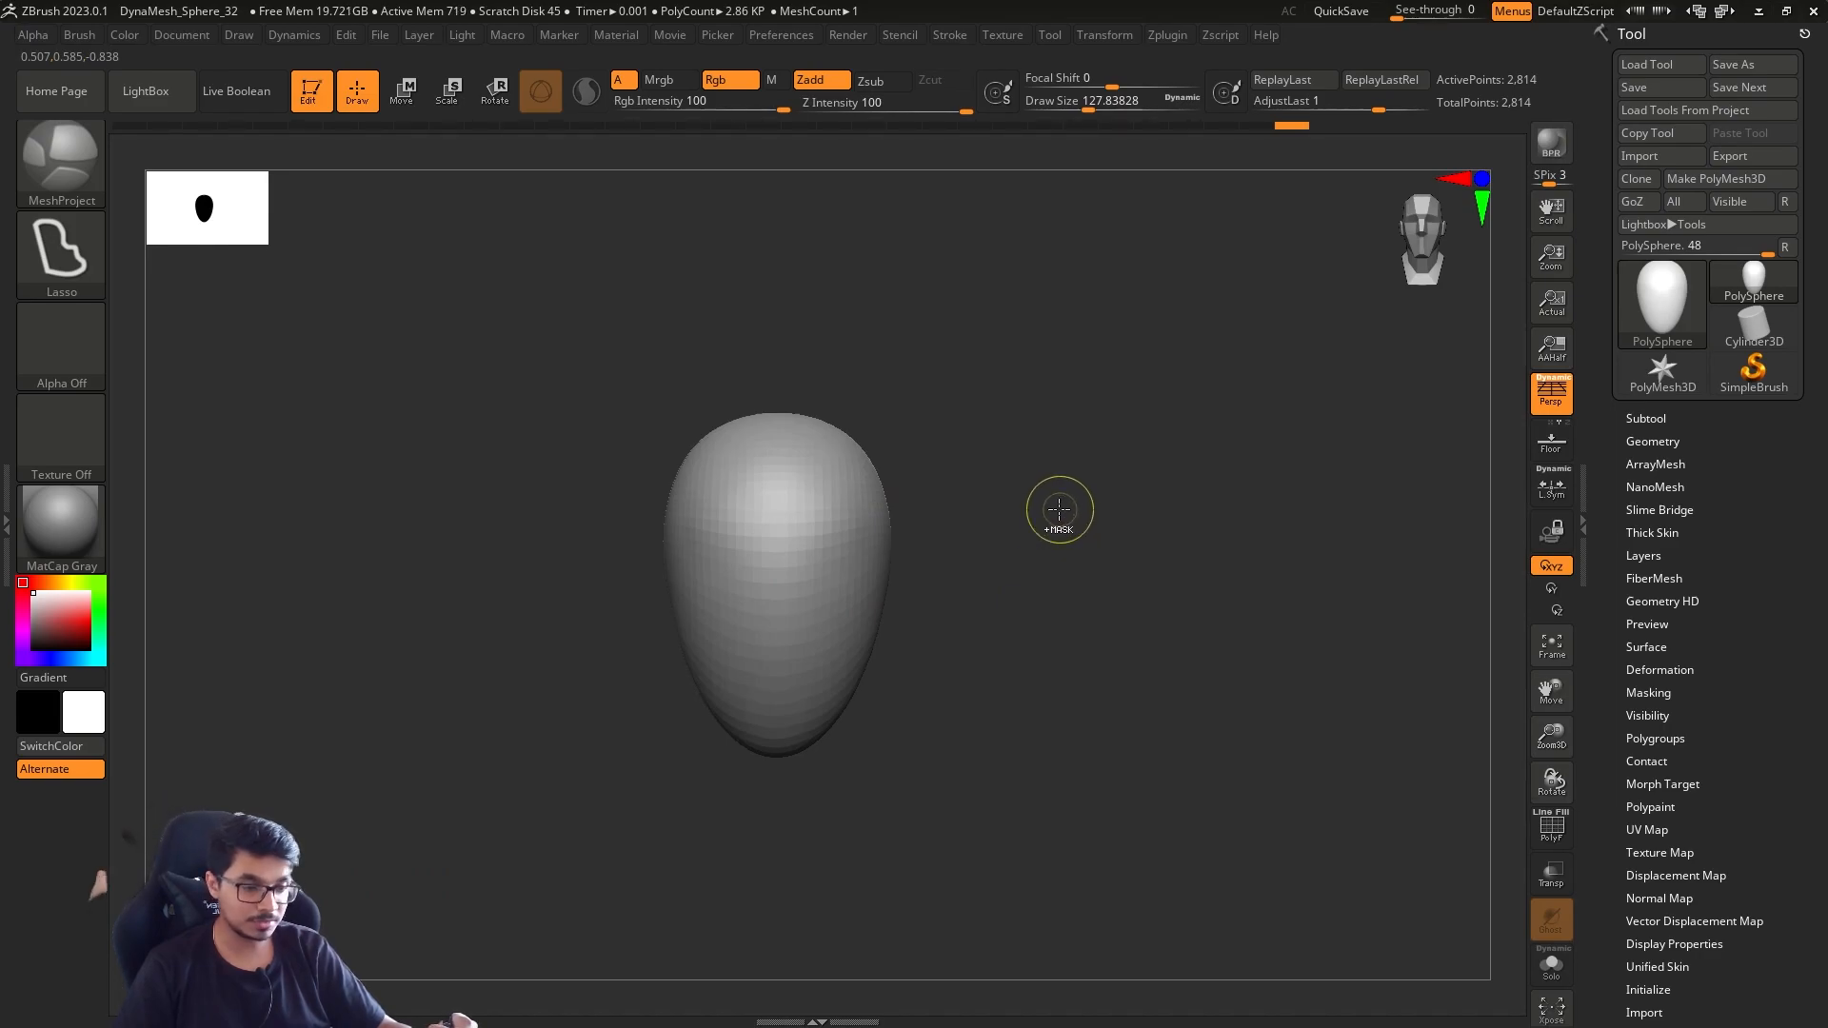
# Subdivide the mesh once, set the draw size to about 108 and sculpt vertical Standard strokes down the face
pyautogui.hotkey('ctrl', 'd')
pyautogui.moveTo(979, 484); pyautogui.dragTo(1027, 522)
pyautogui.press('s')
pyautogui.moveTo(1026, 525)
pyautogui.mouseDown()
pyautogui.moveTo(1014, 505)
pyautogui.moveTo(1020, 524)
pyautogui.mouseUp()
pyautogui.press('s')
pyautogui.moveTo(1023, 528)
pyautogui.mouseDown()
pyautogui.moveTo(1094, 510)
pyautogui.moveTo(1103, 533)
pyautogui.mouseUp()
pyautogui.moveTo(1102, 523); pyautogui.dragTo(1059, 529)
pyautogui.press('s')
pyautogui.moveTo(1073, 543); pyautogui.dragTo(1011, 542)
pyautogui.press('s')
pyautogui.moveTo(866, 521); pyautogui.dragTo(896, 771)
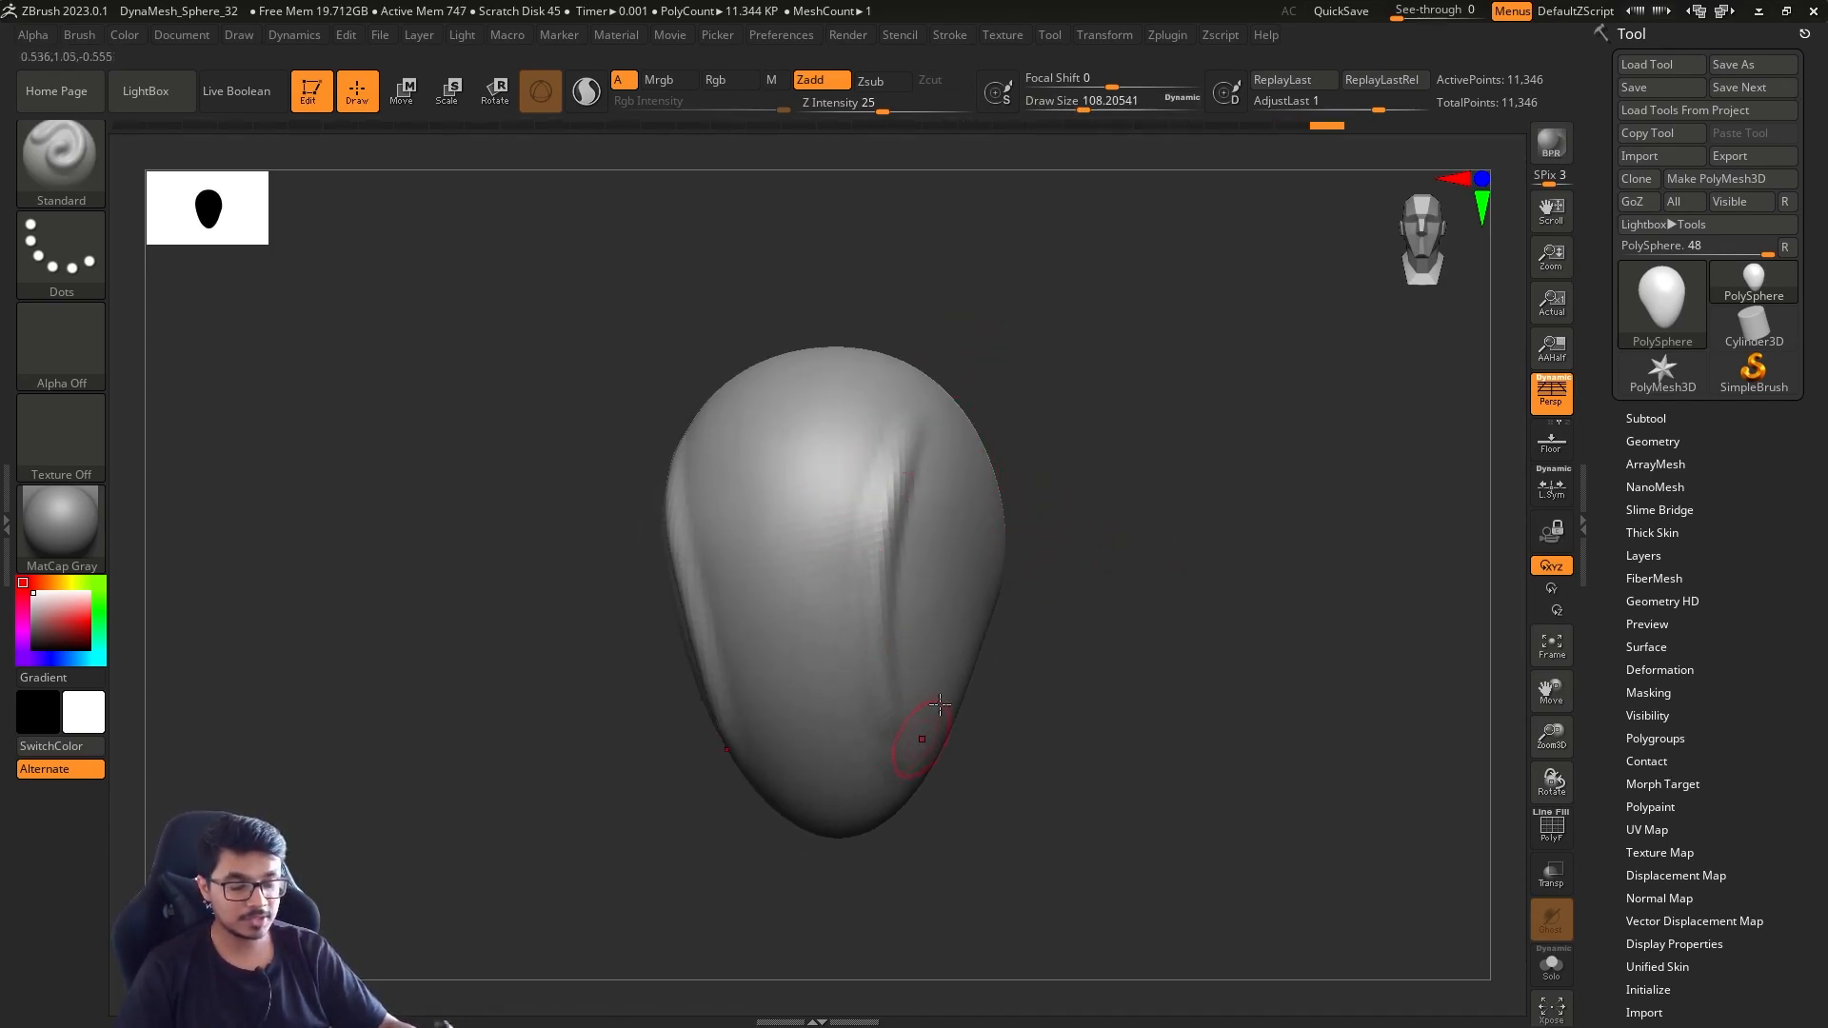
# Undo the Standard strokes and try further ones down the side of the face
pyautogui.moveTo(1086, 506); pyautogui.dragTo(1036, 484)
pyautogui.moveTo(1242, 405); pyautogui.dragTo(1296, 394)
pyautogui.hotkey('ctrl', 'z')
pyautogui.moveTo(882, 441)
pyautogui.mouseDown()
pyautogui.moveTo(874, 767)
pyautogui.moveTo(986, 576)
pyautogui.moveTo(938, 495)
pyautogui.moveTo(922, 700)
pyautogui.moveTo(961, 695)
pyautogui.mouseUp()
pyautogui.moveTo(1203, 486)
pyautogui.mouseDown()
pyautogui.moveTo(1203, 419)
pyautogui.moveTo(1192, 469)
pyautogui.moveTo(1140, 522)
pyautogui.moveTo(1095, 518)
pyautogui.mouseUp()
pyautogui.hotkey('ctrl', 'z')
pyautogui.keyDown('shift'); pyautogui.moveTo(839, 482); pyautogui.dragTo(797, 661); pyautogui.keyUp('shift')
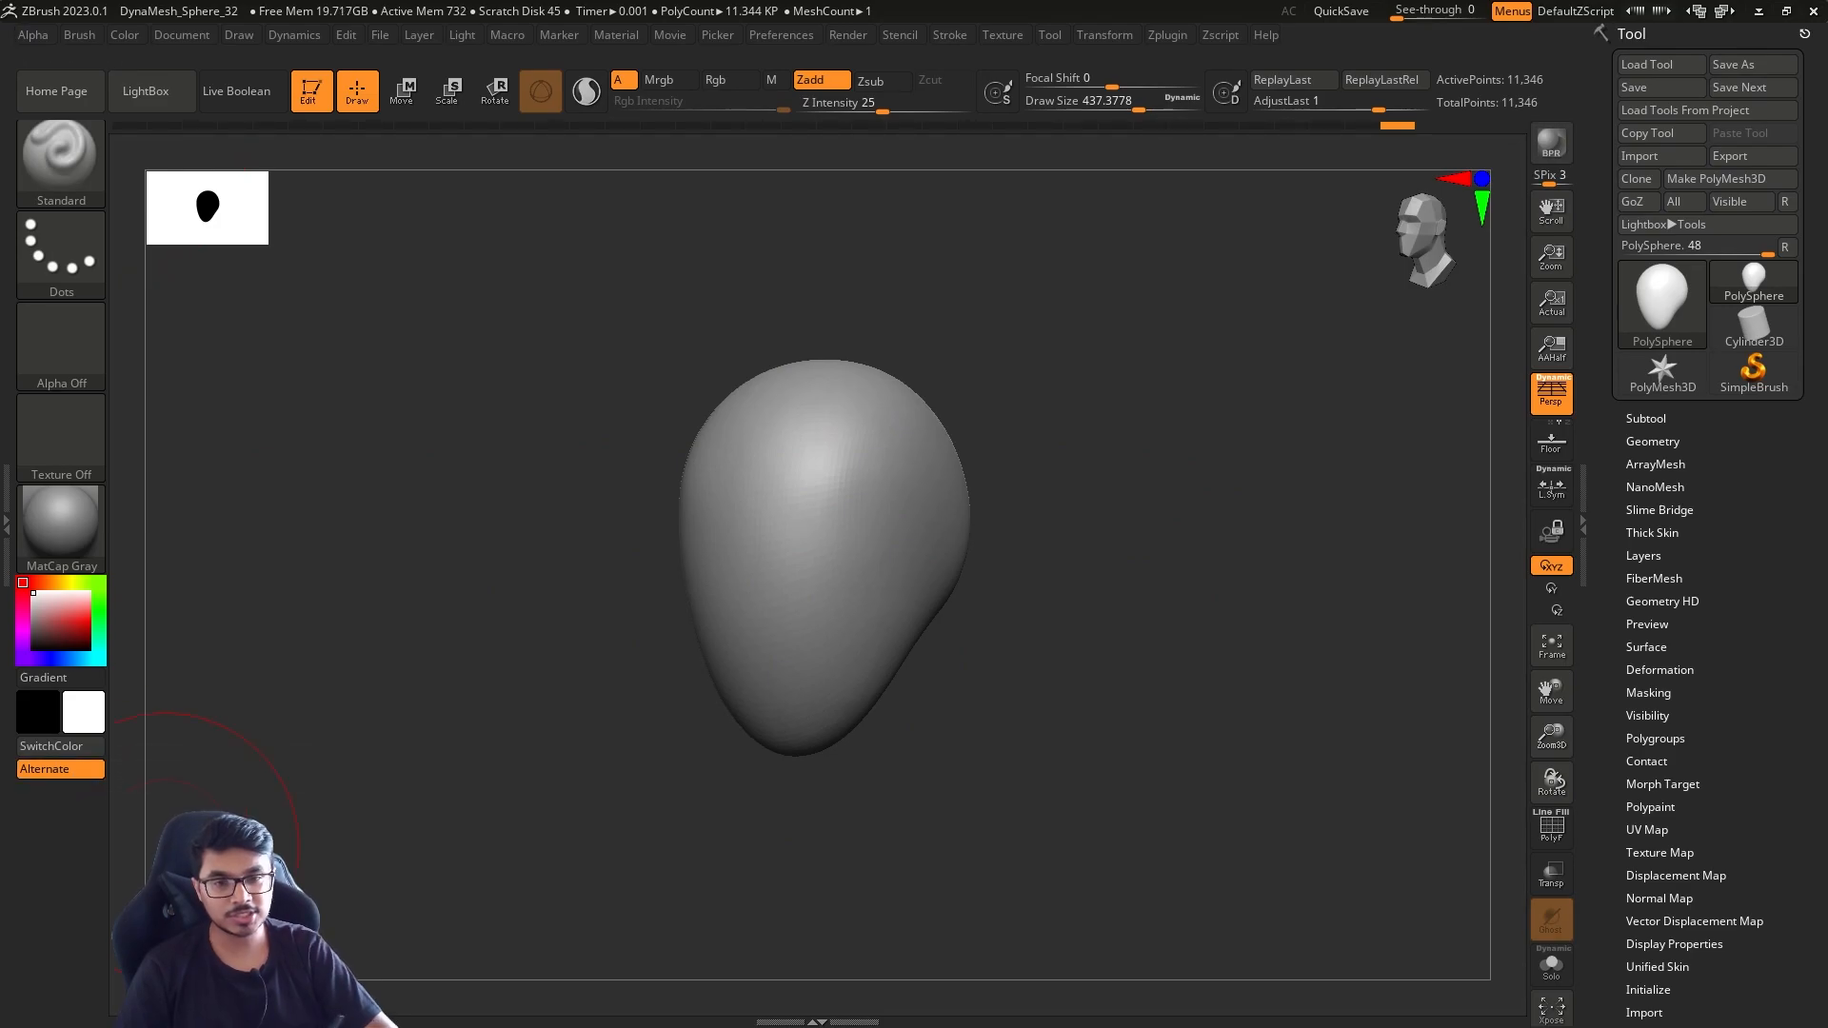
# Try the Smooth brush on the head at a draw size of about 274, and return the Standard brush to about 128
pyautogui.moveTo(1126, 494); pyautogui.dragTo(1163, 529)
pyautogui.press('s')
pyautogui.moveTo(1119, 529)
pyautogui.mouseDown()
pyautogui.moveTo(1091, 529)
pyautogui.moveTo(1060, 482)
pyautogui.mouseUp()
pyautogui.moveTo(1148, 437)
pyautogui.keyDown('alt'); pyautogui.mouseDown()
pyautogui.moveTo(1060, 477)
pyautogui.moveTo(1076, 494)
pyautogui.mouseUp(); pyautogui.keyUp('alt')
pyautogui.press('s')
pyautogui.moveTo(1080, 476); pyautogui.dragTo(1052, 468)
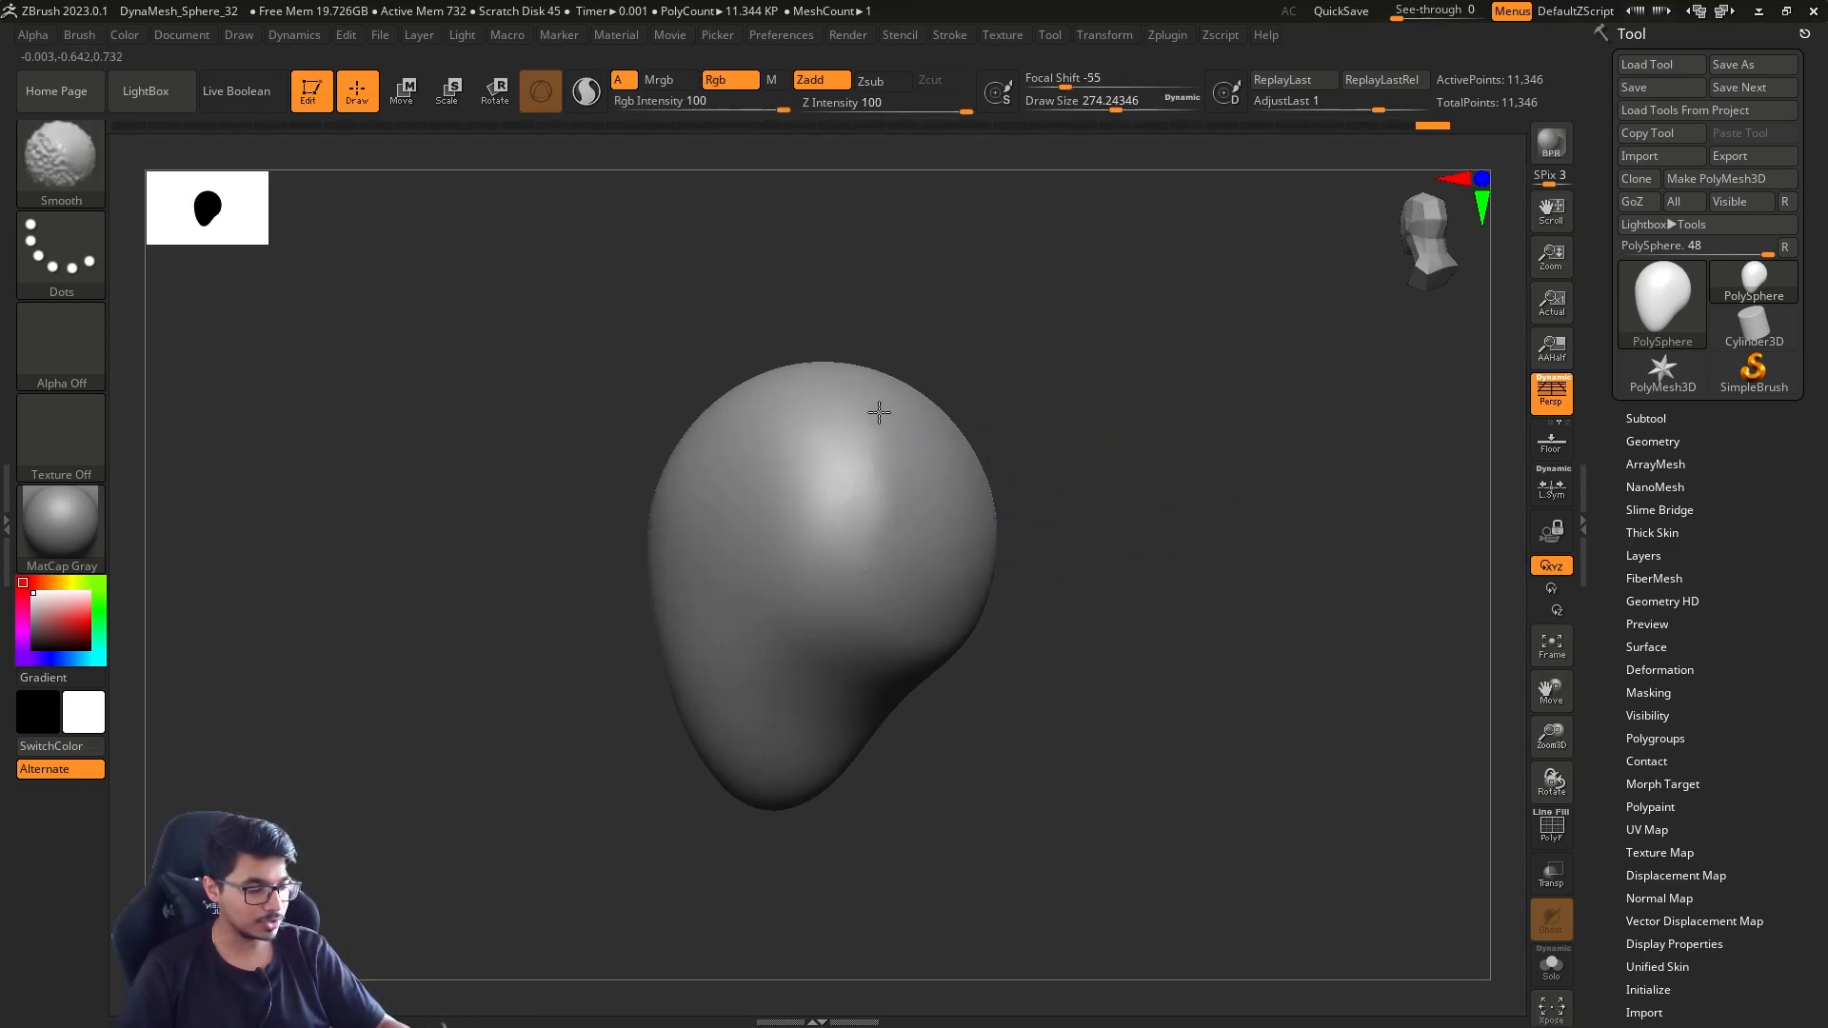
pyautogui.moveTo(1109, 564); pyautogui.dragTo(1224, 575)
pyautogui.press('s')
pyautogui.moveTo(1165, 561); pyautogui.dragTo(1077, 544)
# Review the stroke types, keep Dots, and assign Alpha 34 to the Standard brush
pyautogui.click(84, 265)
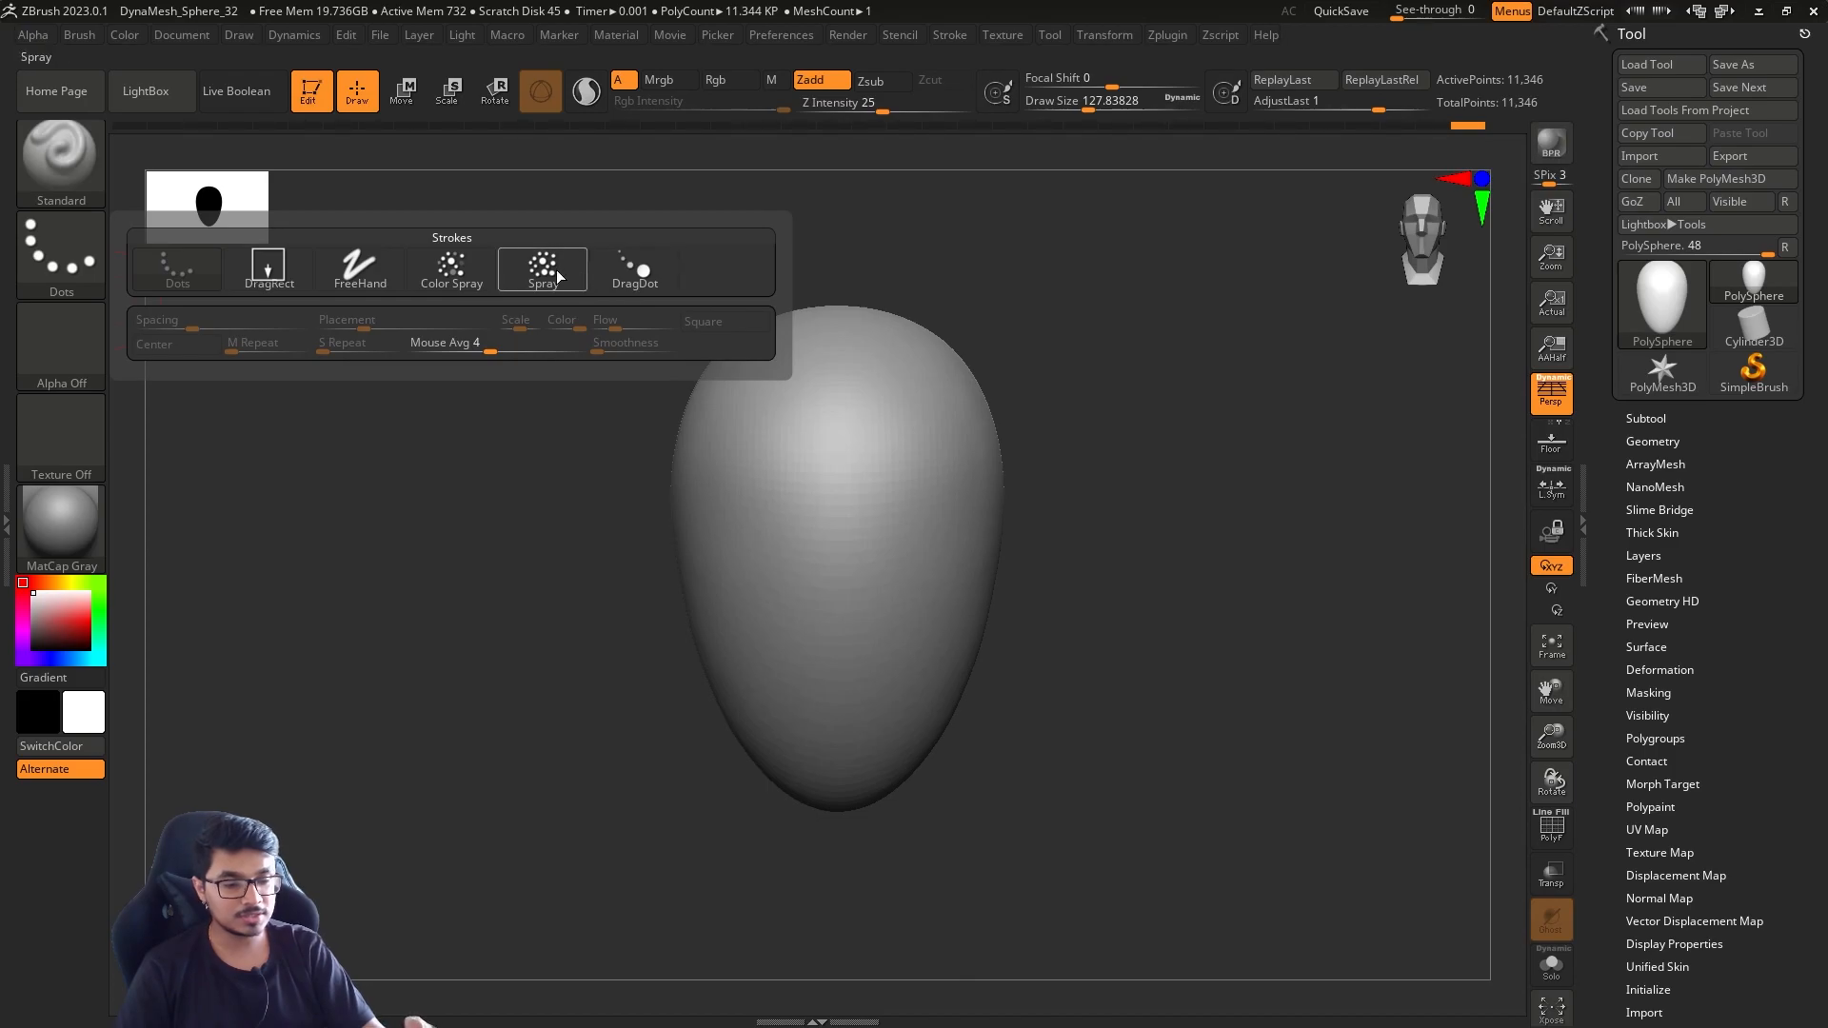
pyautogui.click(169, 276)
pyautogui.click(60, 248)
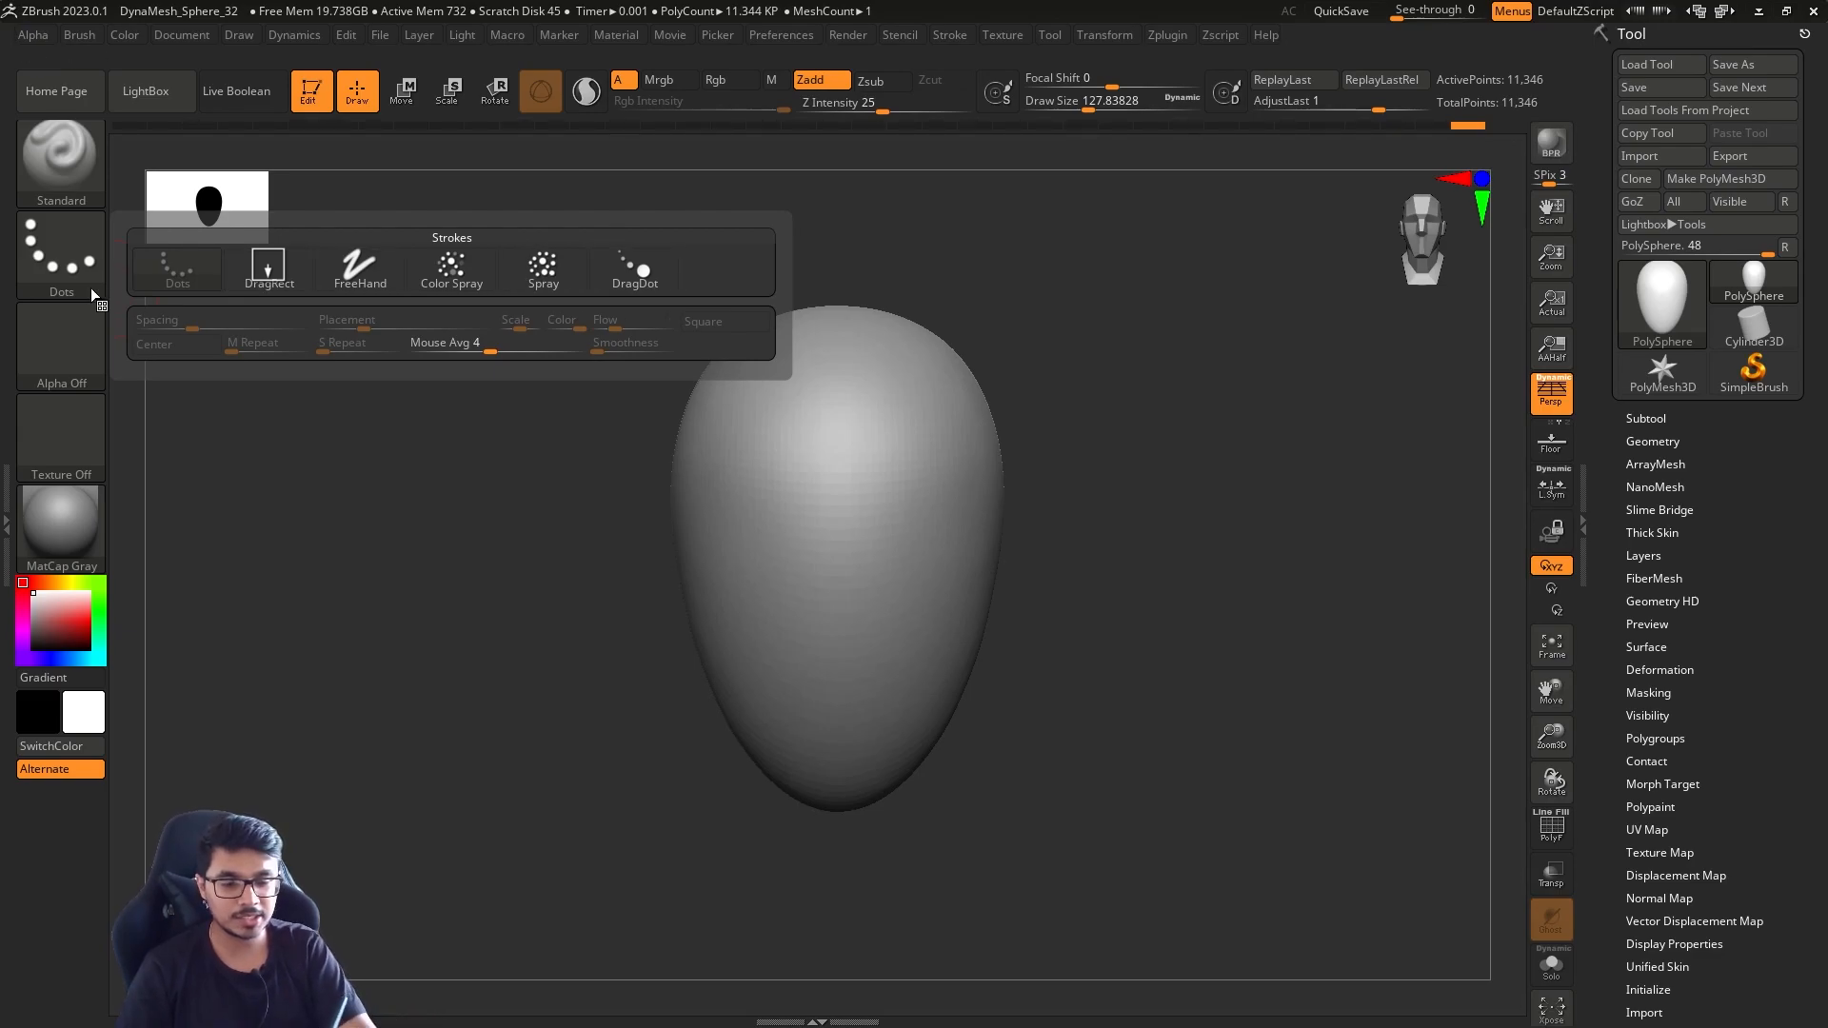
pyautogui.click(77, 362)
pyautogui.click(84, 334)
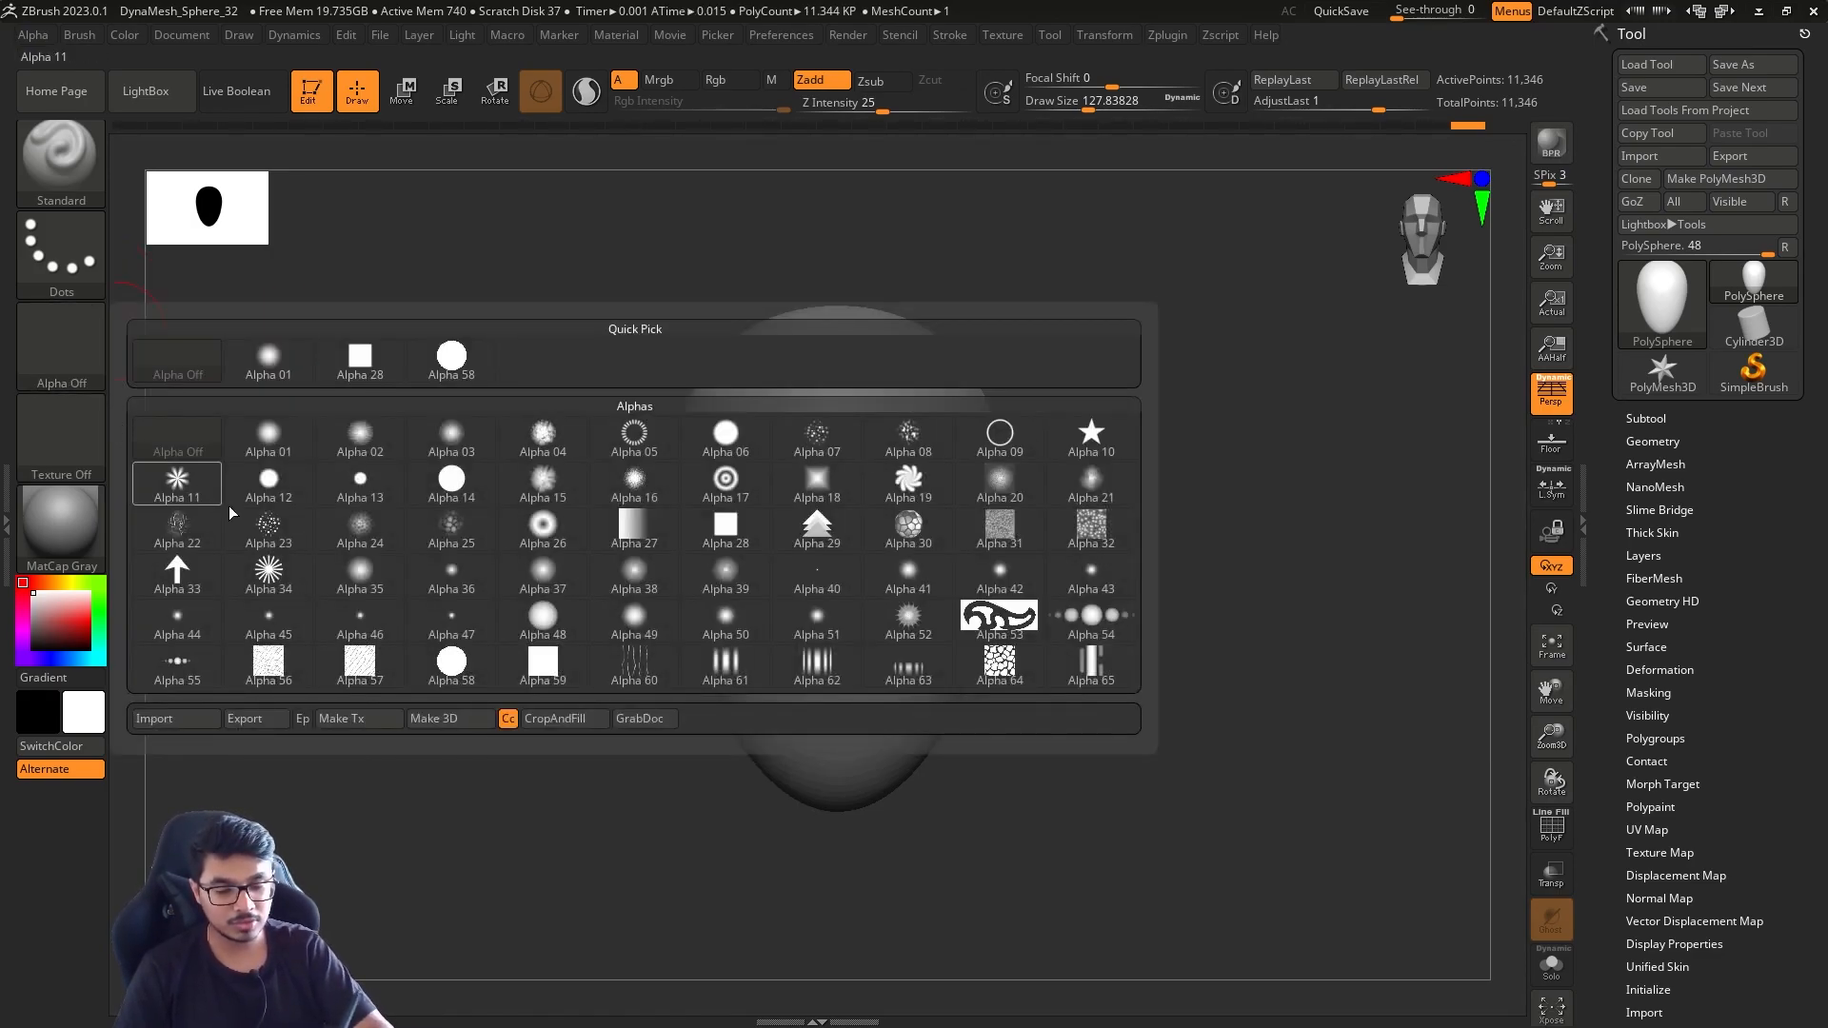
pyautogui.click(268, 572)
# Set the draw size to about 197, try an Alpha 34 stroke down the side of the face and undo it
pyautogui.press(']')
pyautogui.moveTo(909, 400); pyautogui.dragTo(990, 657)
pyautogui.moveTo(1132, 595); pyautogui.dragTo(1088, 559)
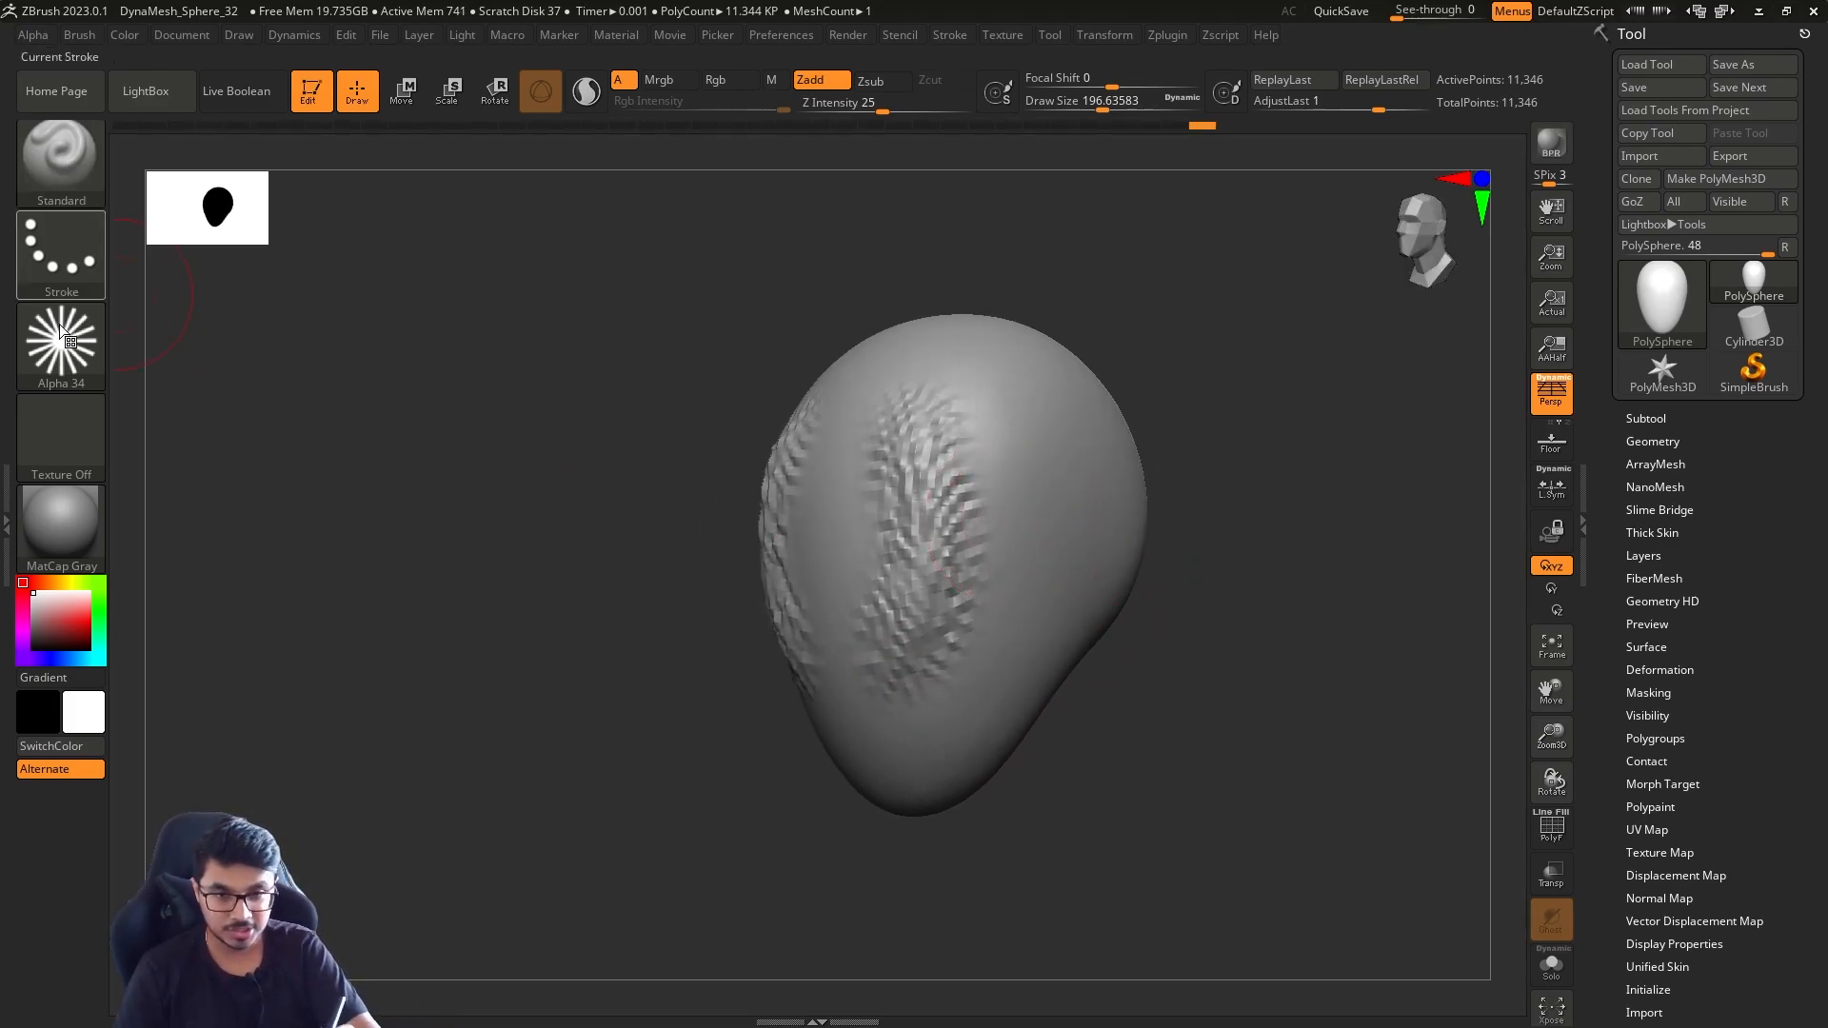
pyautogui.hotkey('ctrl', 'z')
# Switch the stroke type to DragRect, try stamping the alpha on the side of the head and undo the stamps
pyautogui.click(91, 261)
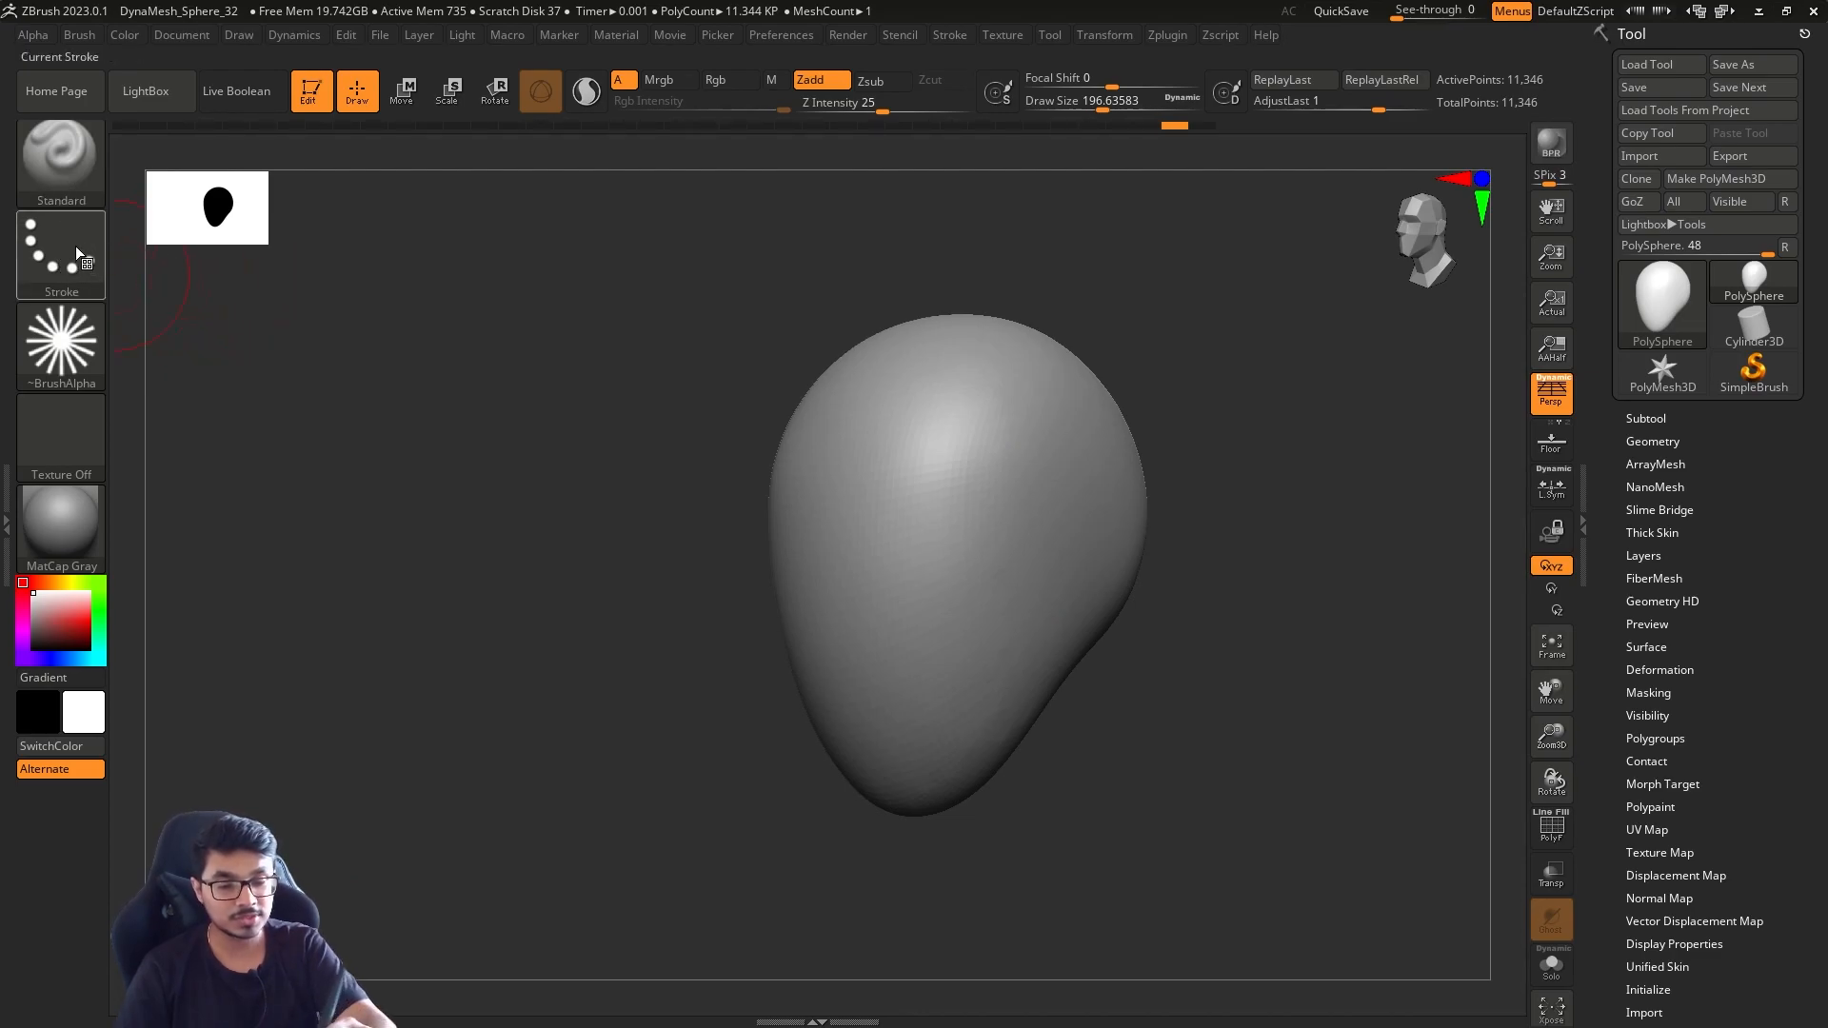
pyautogui.click(76, 247)
pyautogui.click(265, 281)
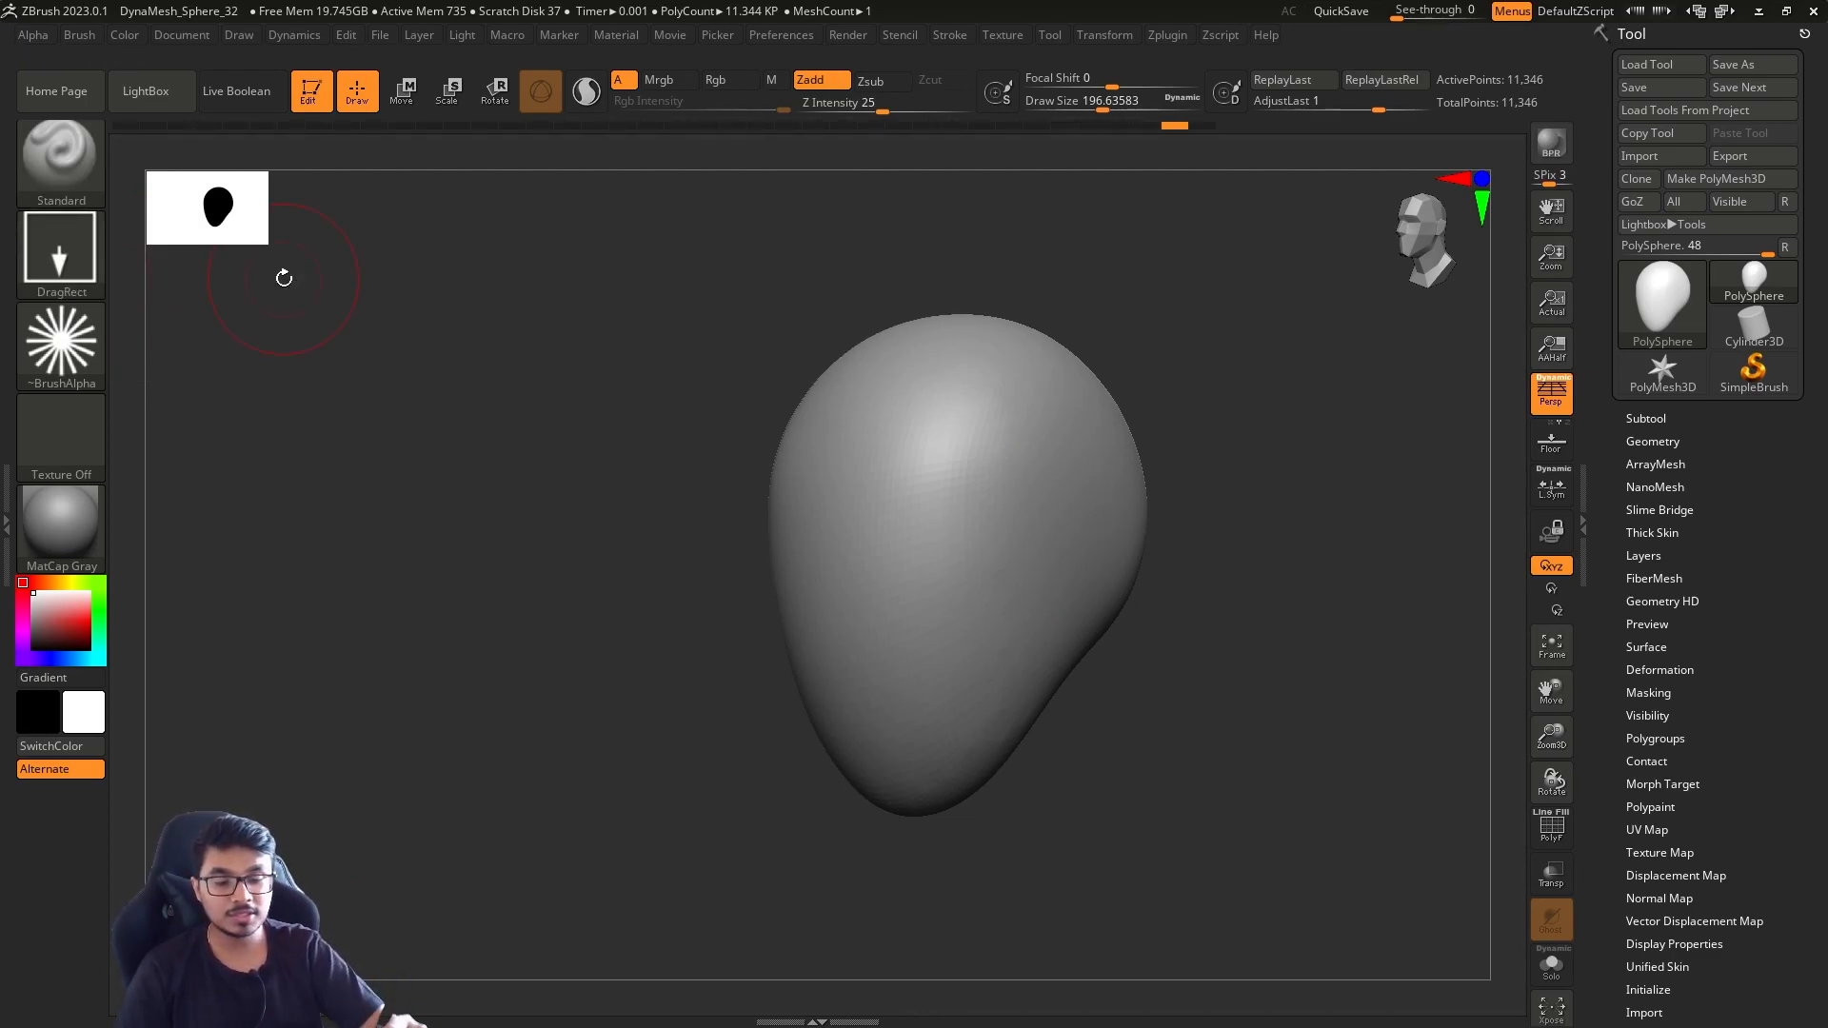
pyautogui.moveTo(1061, 533)
pyautogui.mouseDown()
pyautogui.moveTo(1257, 609)
pyautogui.moveTo(1228, 624)
pyautogui.mouseUp()
pyautogui.keyDown('ctrl'); pyautogui.moveTo(1228, 625); pyautogui.dragTo(1235, 590, button='right'); pyautogui.keyUp('ctrl')
pyautogui.moveTo(1235, 590)
pyautogui.mouseDown(button='right')
pyautogui.moveTo(1135, 605)
pyautogui.moveTo(1224, 600)
pyautogui.moveTo(1201, 606)
pyautogui.mouseUp(button='right')
pyautogui.hotkey('ctrl', 'z')
pyautogui.moveTo(981, 490); pyautogui.dragTo(1151, 604)
pyautogui.hotkey('ctrl', 'z')
# Stamp a large radial alpha pattern over the side of the head and set the draw size to about 108
pyautogui.moveTo(1142, 571); pyautogui.dragTo(1120, 588, button='right')
pyautogui.press('s')
pyautogui.click(1093, 581)
pyautogui.moveTo(1078, 507); pyautogui.dragTo(1241, 567)
pyautogui.moveTo(1260, 579); pyautogui.dragTo(1148, 635, button='right')
pyautogui.keyDown('ctrl'); pyautogui.moveTo(1148, 635); pyautogui.dragTo(1131, 528, button='right'); pyautogui.keyUp('ctrl')
pyautogui.moveTo(1131, 529); pyautogui.dragTo(1157, 569, button='right')
pyautogui.moveTo(1156, 569)
pyautogui.keyDown('ctrl'); pyautogui.mouseDown(button='right')
pyautogui.moveTo(1138, 588)
pyautogui.moveTo(1176, 598)
pyautogui.mouseUp(button='right'); pyautogui.keyUp('ctrl')
pyautogui.moveTo(1176, 598)
pyautogui.mouseDown(button='right')
pyautogui.moveTo(1129, 556)
pyautogui.moveTo(1163, 568)
pyautogui.moveTo(1052, 602)
pyautogui.moveTo(1133, 609)
pyautogui.moveTo(1097, 614)
pyautogui.mouseUp(button='right')
pyautogui.press('s')
pyautogui.click(1154, 575)
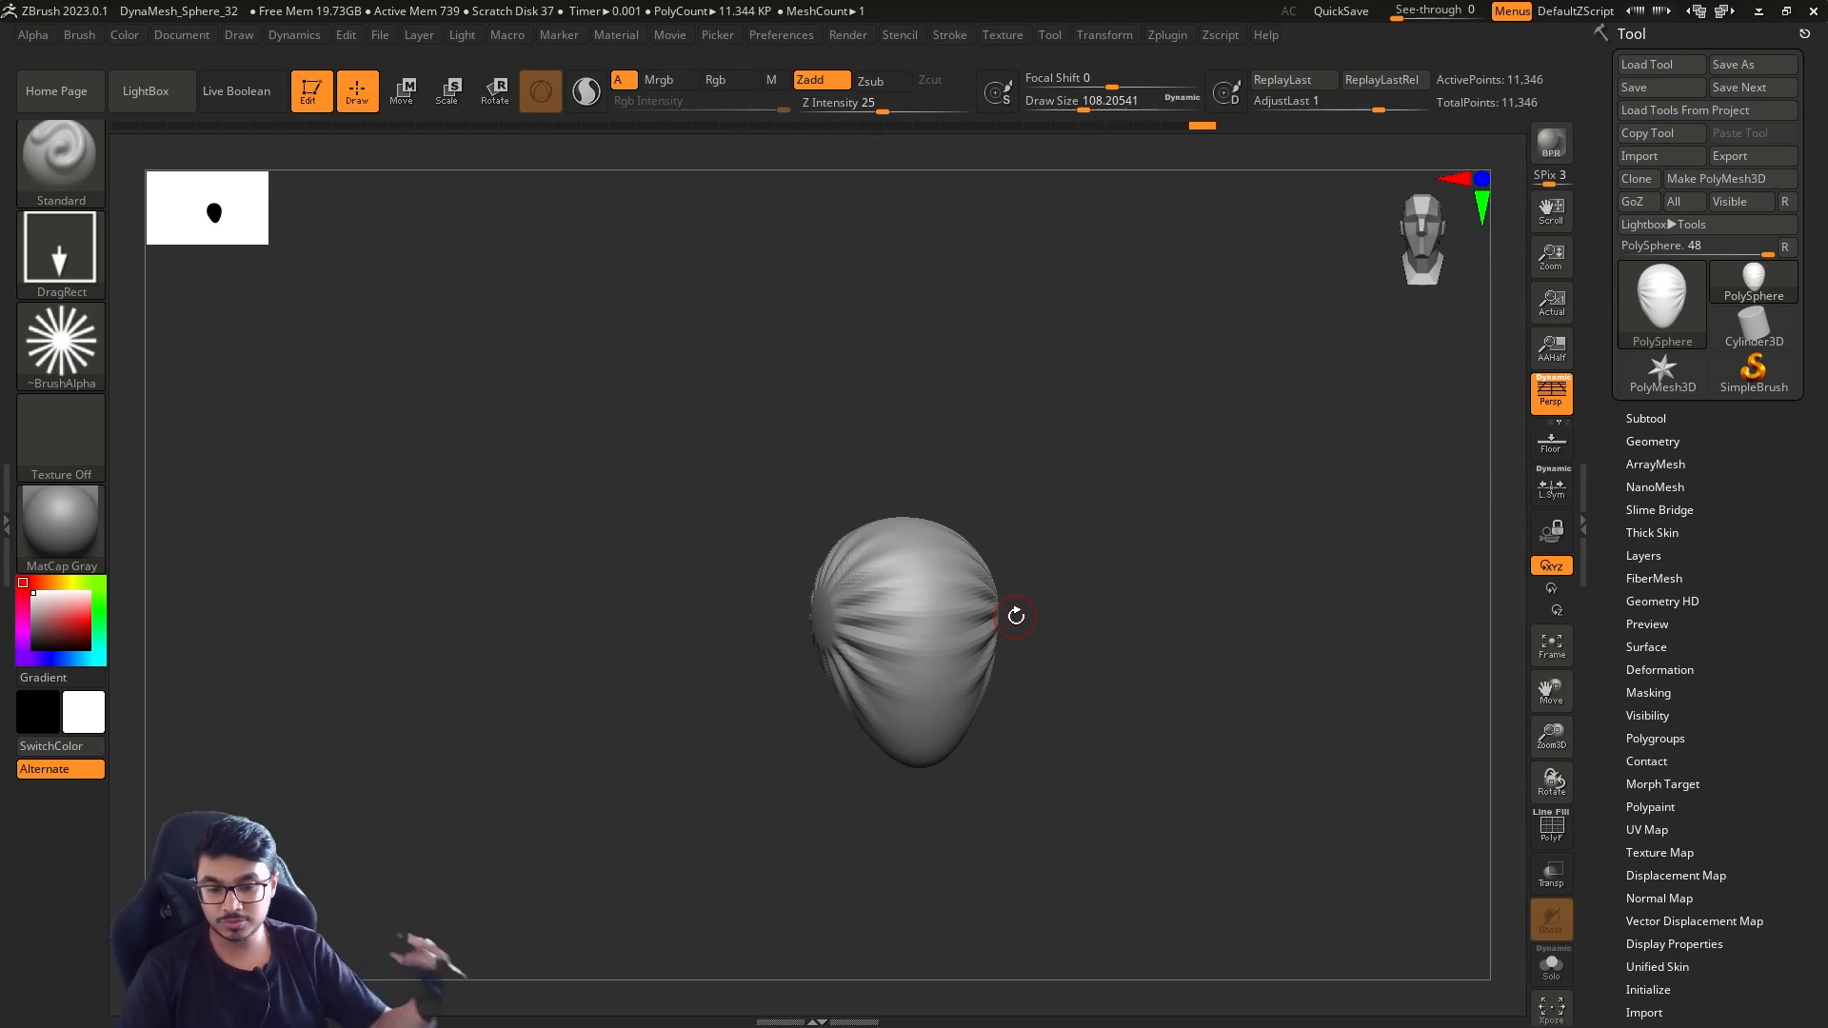
# Look over the available sculpting brushes and inspect the stamped pattern on the head
pyautogui.click(38, 160)
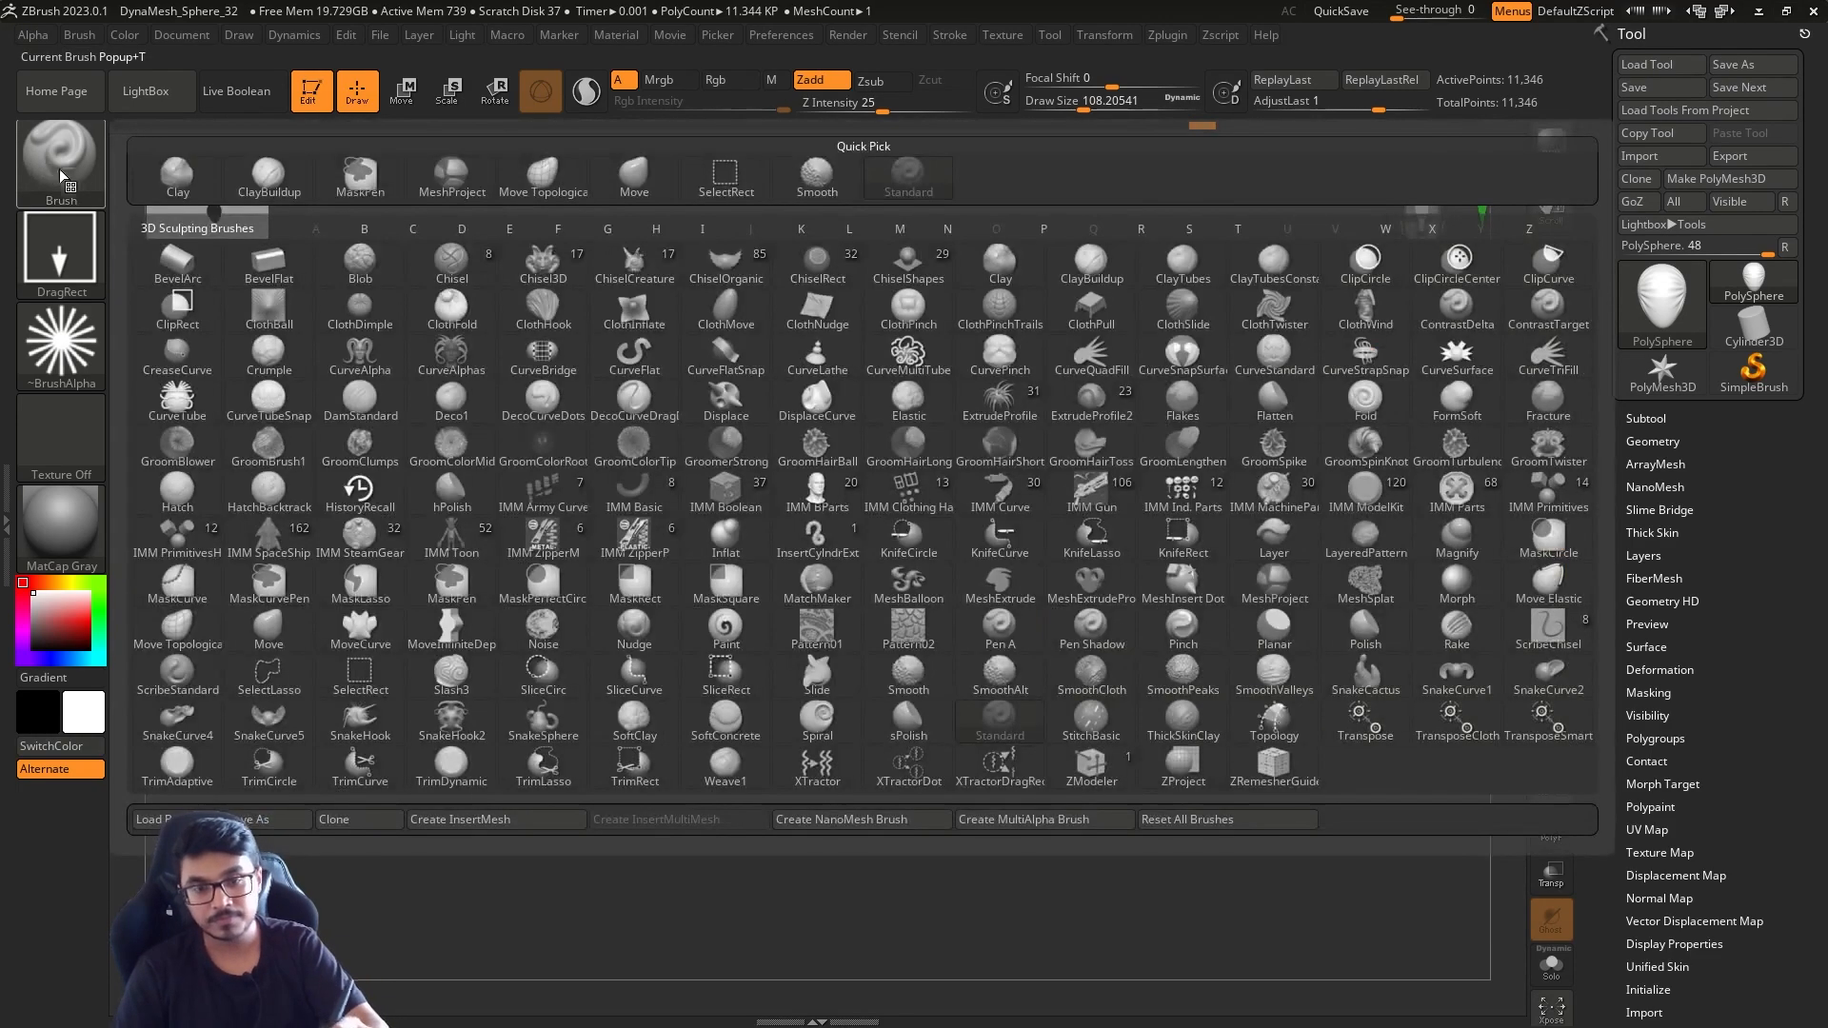
pyautogui.click(721, 765)
pyautogui.moveTo(1081, 889)
pyautogui.mouseDown(button='right')
pyautogui.moveTo(1212, 771)
pyautogui.moveTo(1090, 759)
pyautogui.mouseUp(button='right')
pyautogui.press(']')
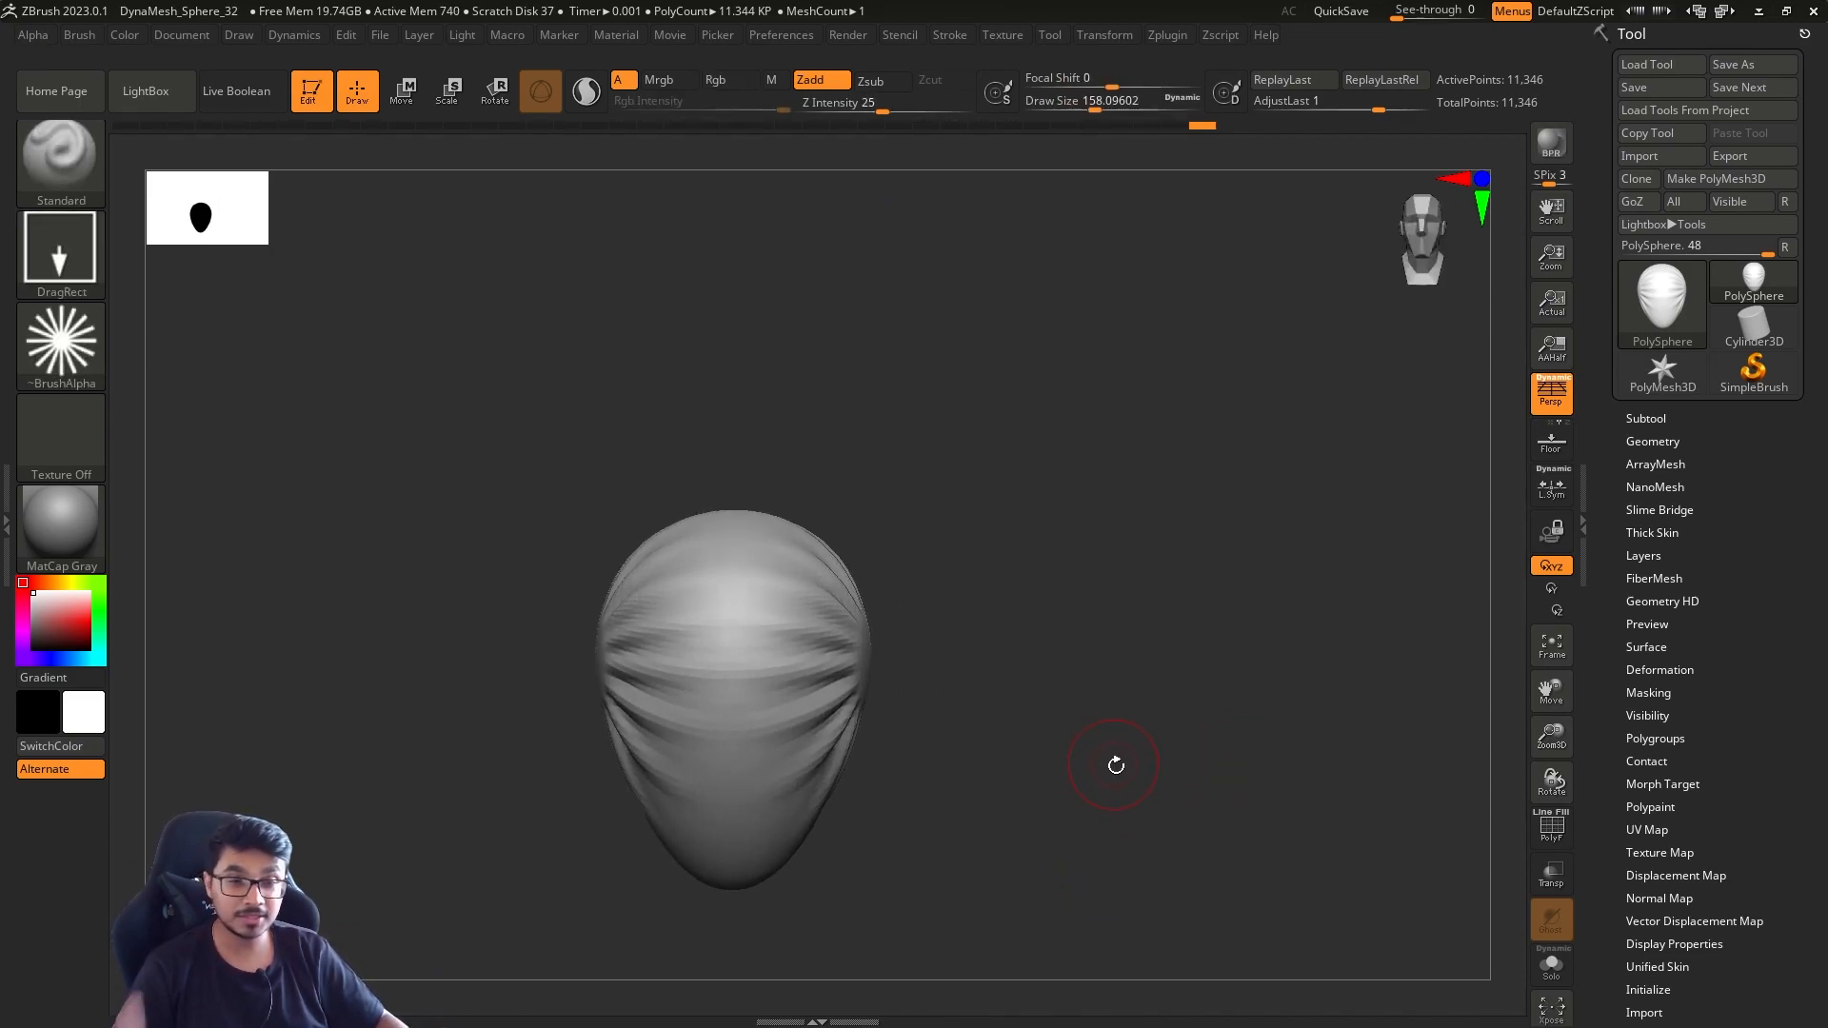
pyautogui.moveTo(951, 549); pyautogui.dragTo(1072, 484, button='right')
# Set the Standard brush's stroke type back to Dots and turn its alpha off
pyautogui.click(85, 179)
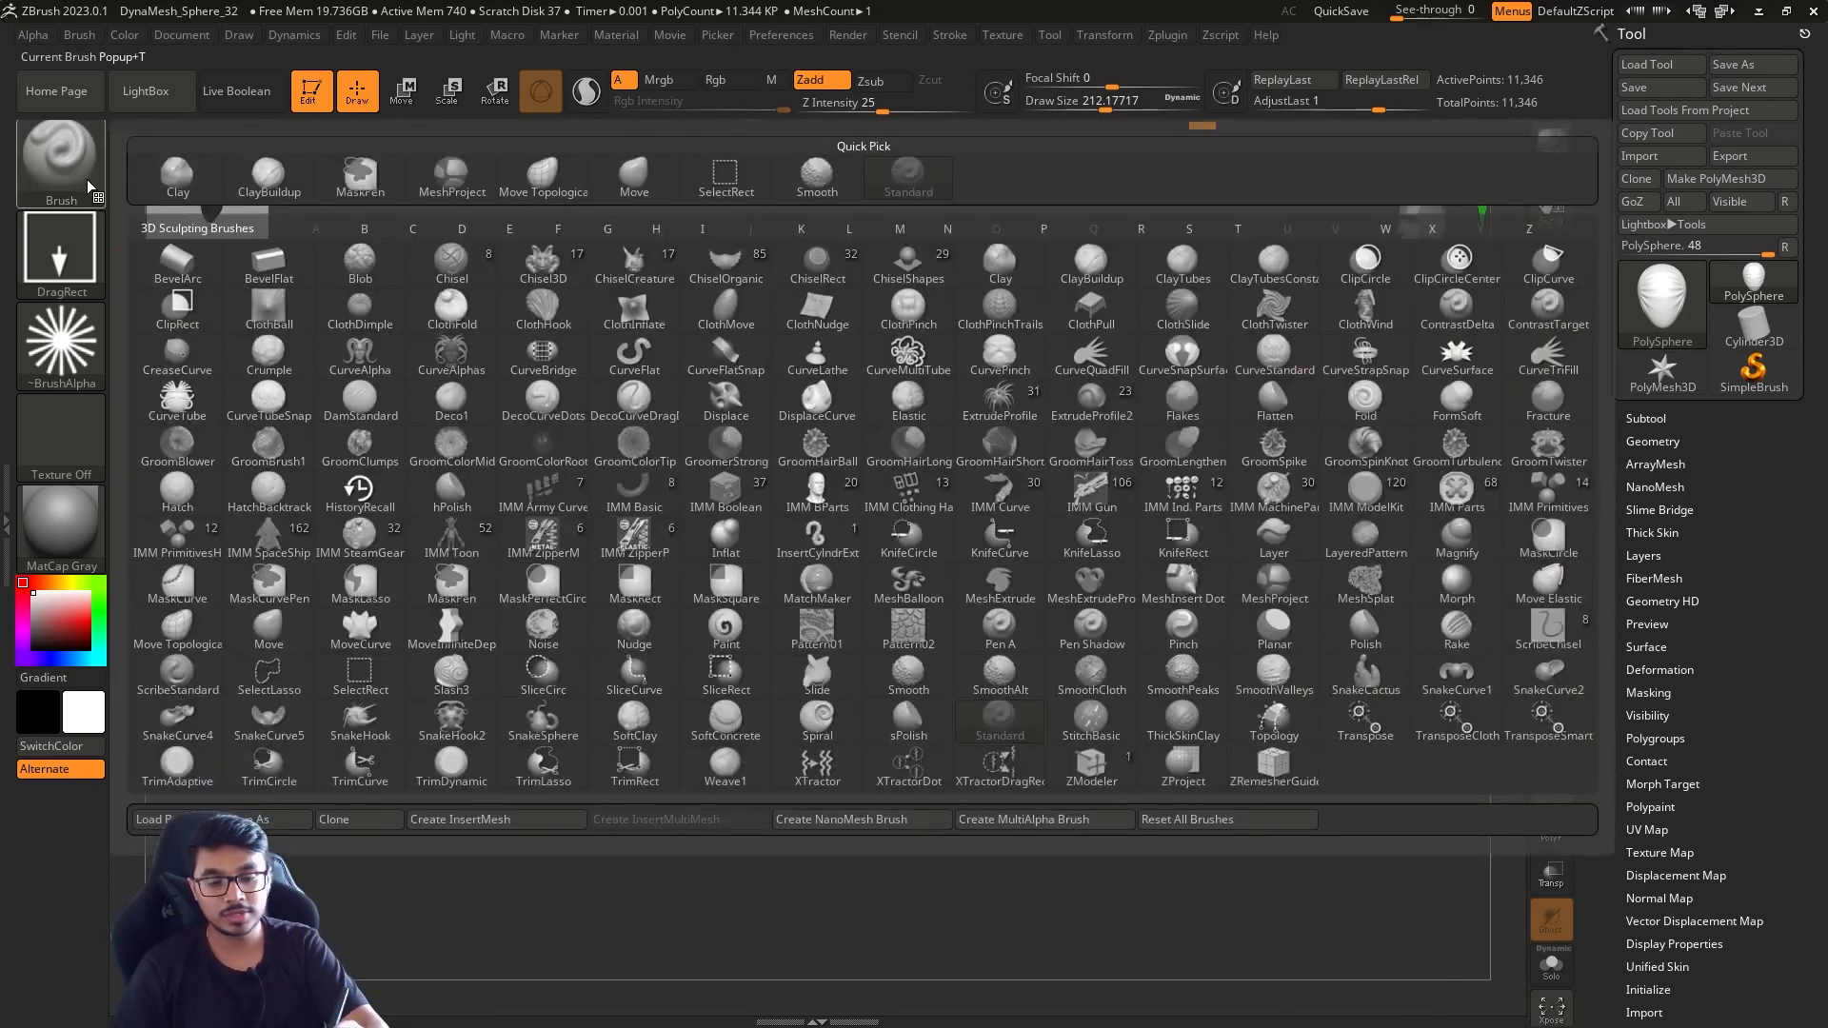
pyautogui.click(74, 272)
pyautogui.click(181, 268)
pyautogui.click(72, 350)
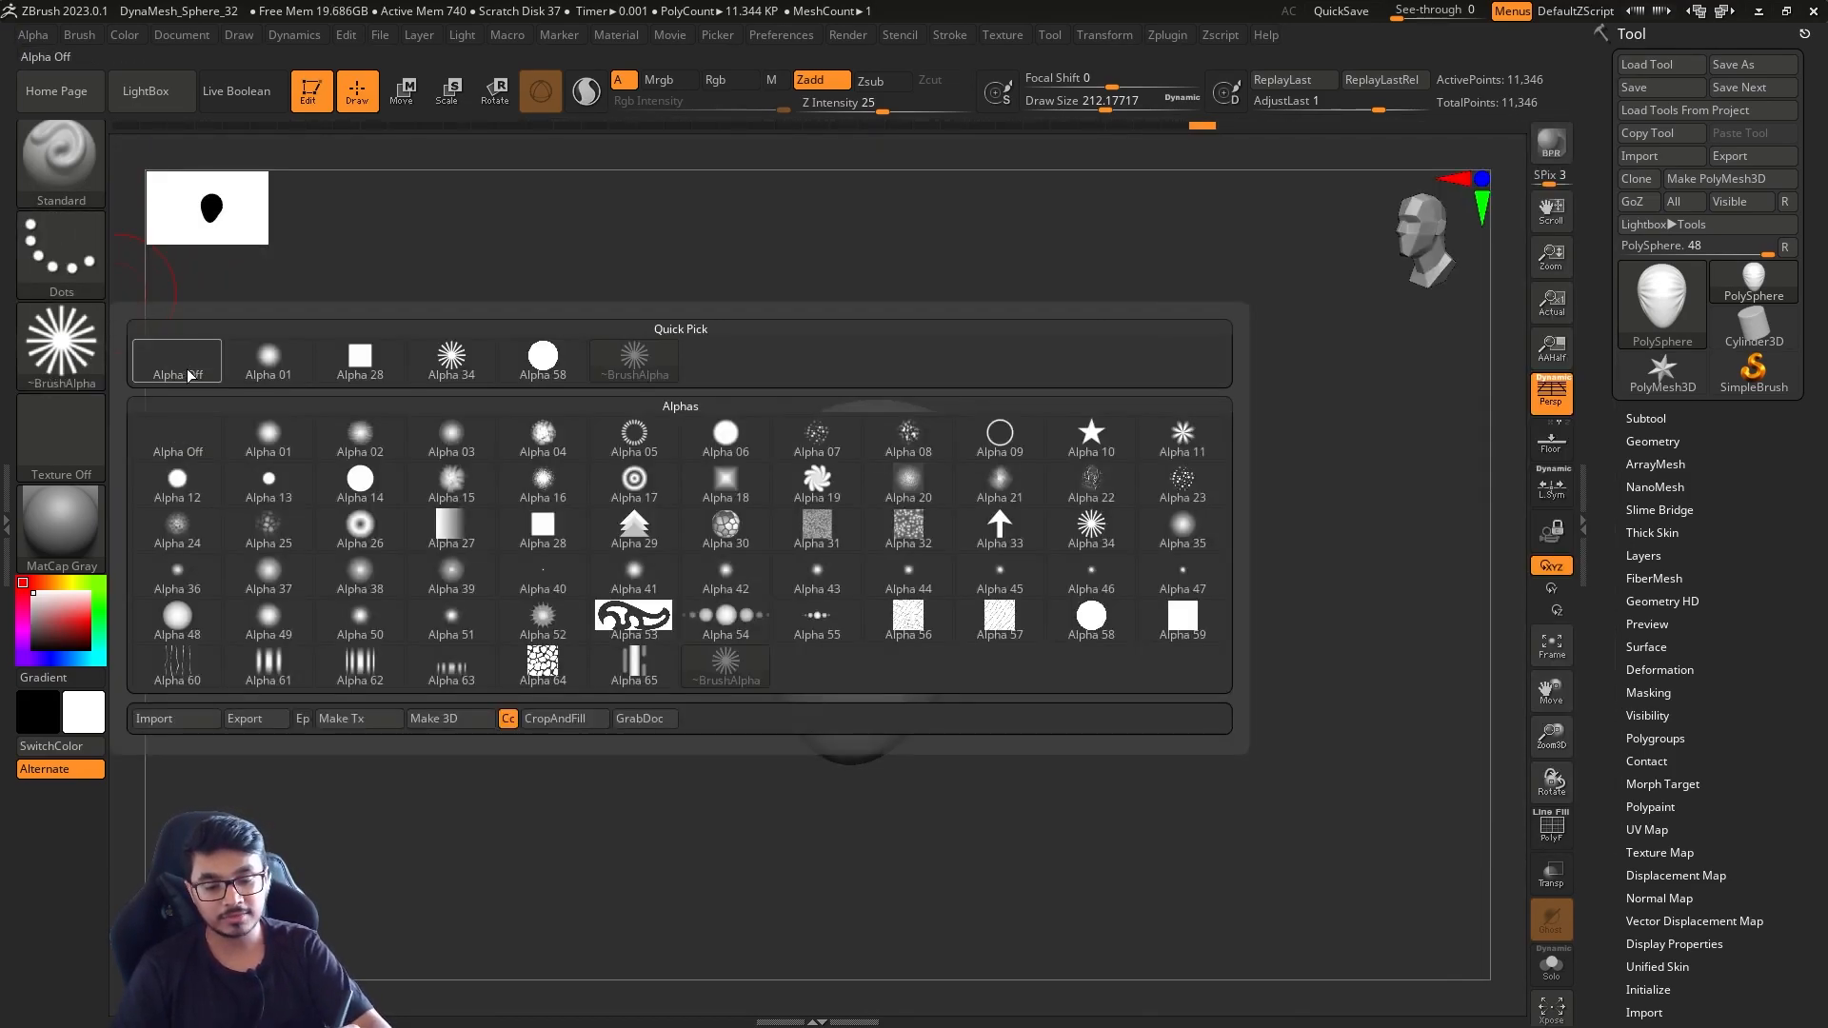
pyautogui.click(176, 357)
# Choose the ClayBuildup brush and adjust its draw size for sculpting the face
pyautogui.click(80, 190)
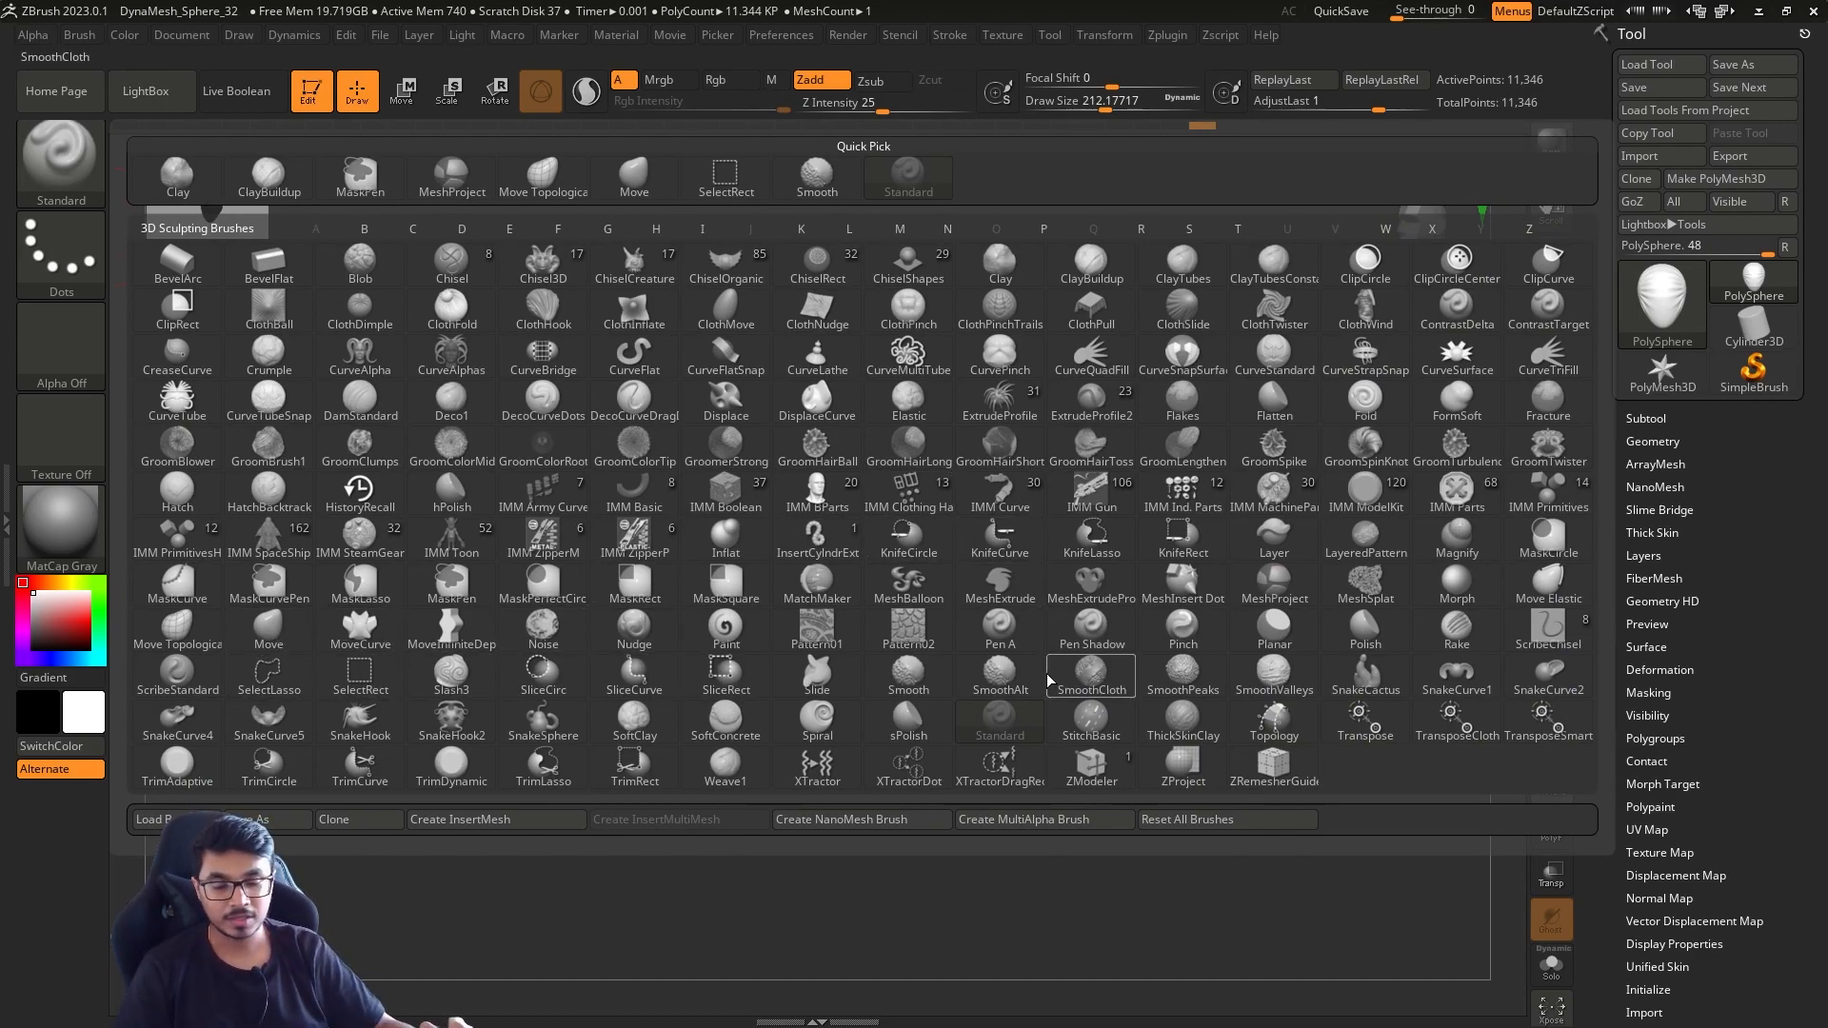
pyautogui.moveTo(527, 259)
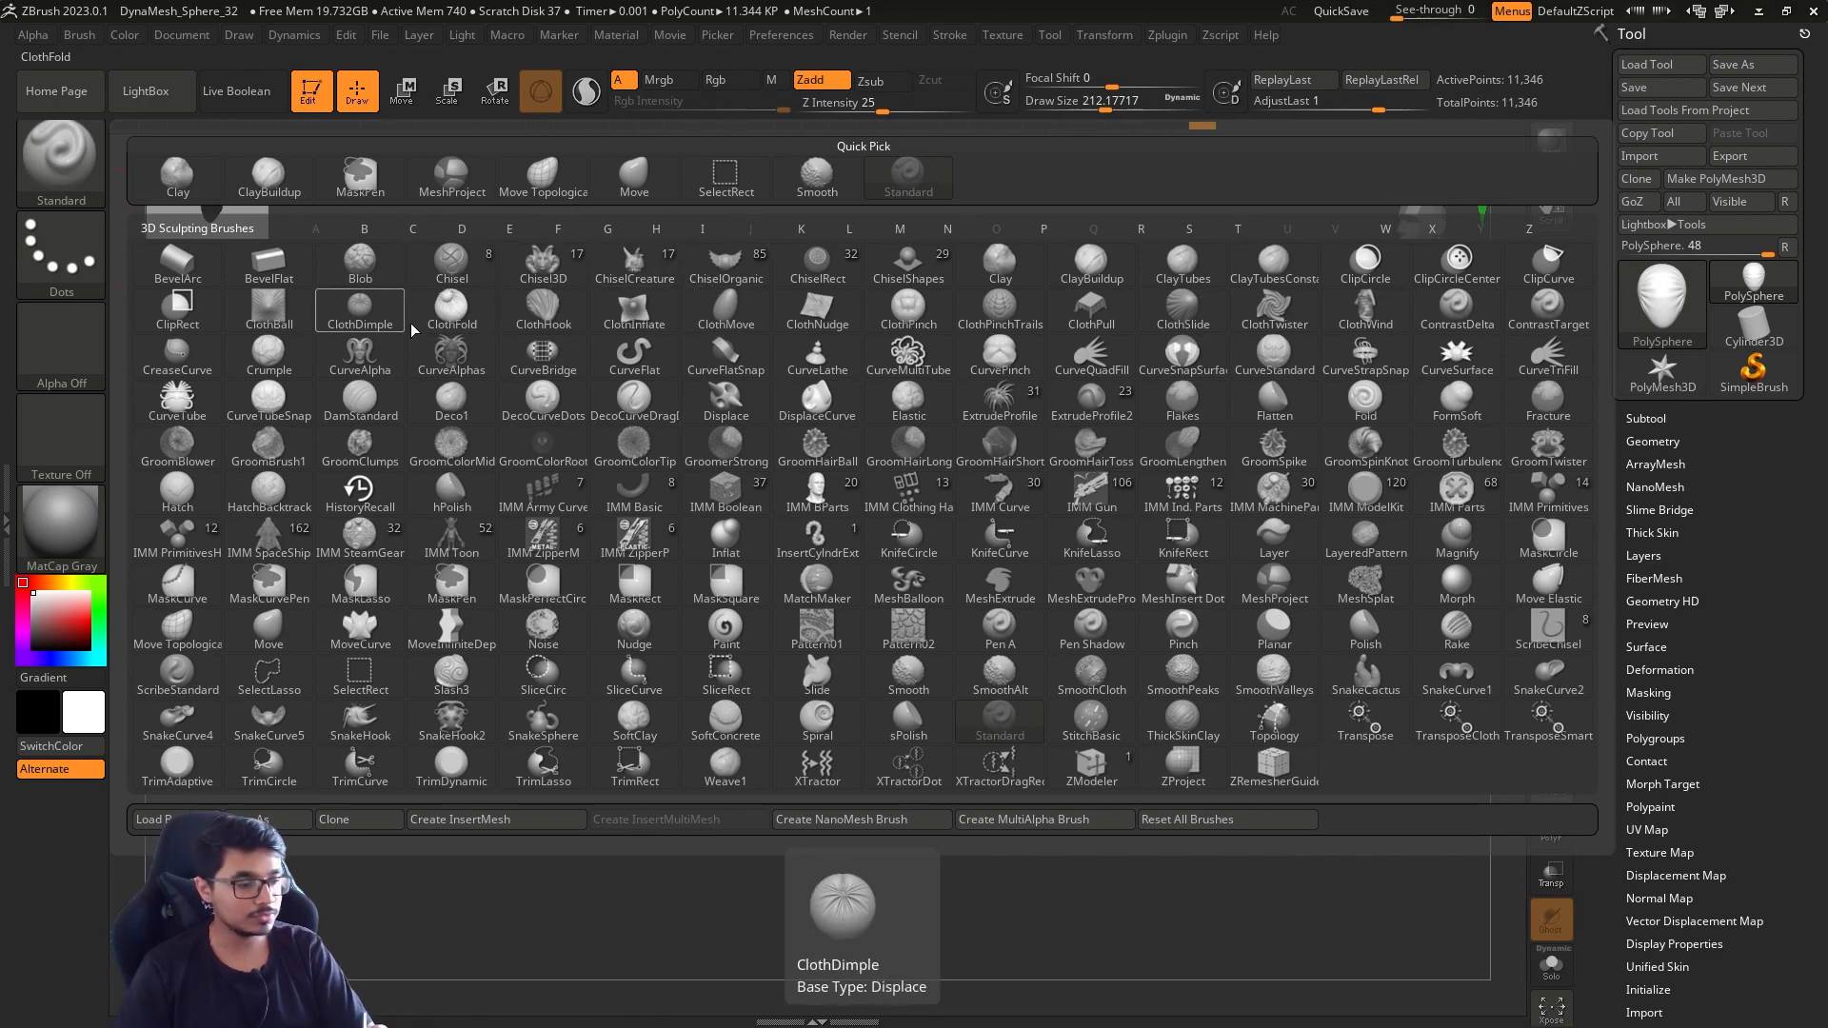
pyautogui.click(1075, 267)
pyautogui.moveTo(1071, 515); pyautogui.dragTo(1046, 535)
pyautogui.press('s')
pyautogui.moveTo(1045, 539); pyautogui.dragTo(1007, 499)
pyautogui.press('s')
# Try a ClayBuildup stroke on the front of the face and undo the test strokes
pyautogui.moveTo(897, 522)
pyautogui.keyDown('alt'); pyautogui.mouseDown()
pyautogui.moveTo(936, 525)
pyautogui.moveTo(918, 530)
pyautogui.moveTo(952, 552)
pyautogui.mouseUp(); pyautogui.keyUp('alt')
pyautogui.hotkey('ctrl', 'z')
pyautogui.hotkey('ctrl', 'z')
pyautogui.hotkey('ctrl', 'z')
pyautogui.hotkey('ctrl', 'z')
pyautogui.hotkey('ctrl', 'z')
# Set the draw size to about 116 and sculpt the nose, brow and eye sockets, smoothing around the eyes
pyautogui.press('s')
pyautogui.moveTo(1074, 535); pyautogui.dragTo(1064, 534)
pyautogui.moveTo(860, 547); pyautogui.dragTo(867, 637)
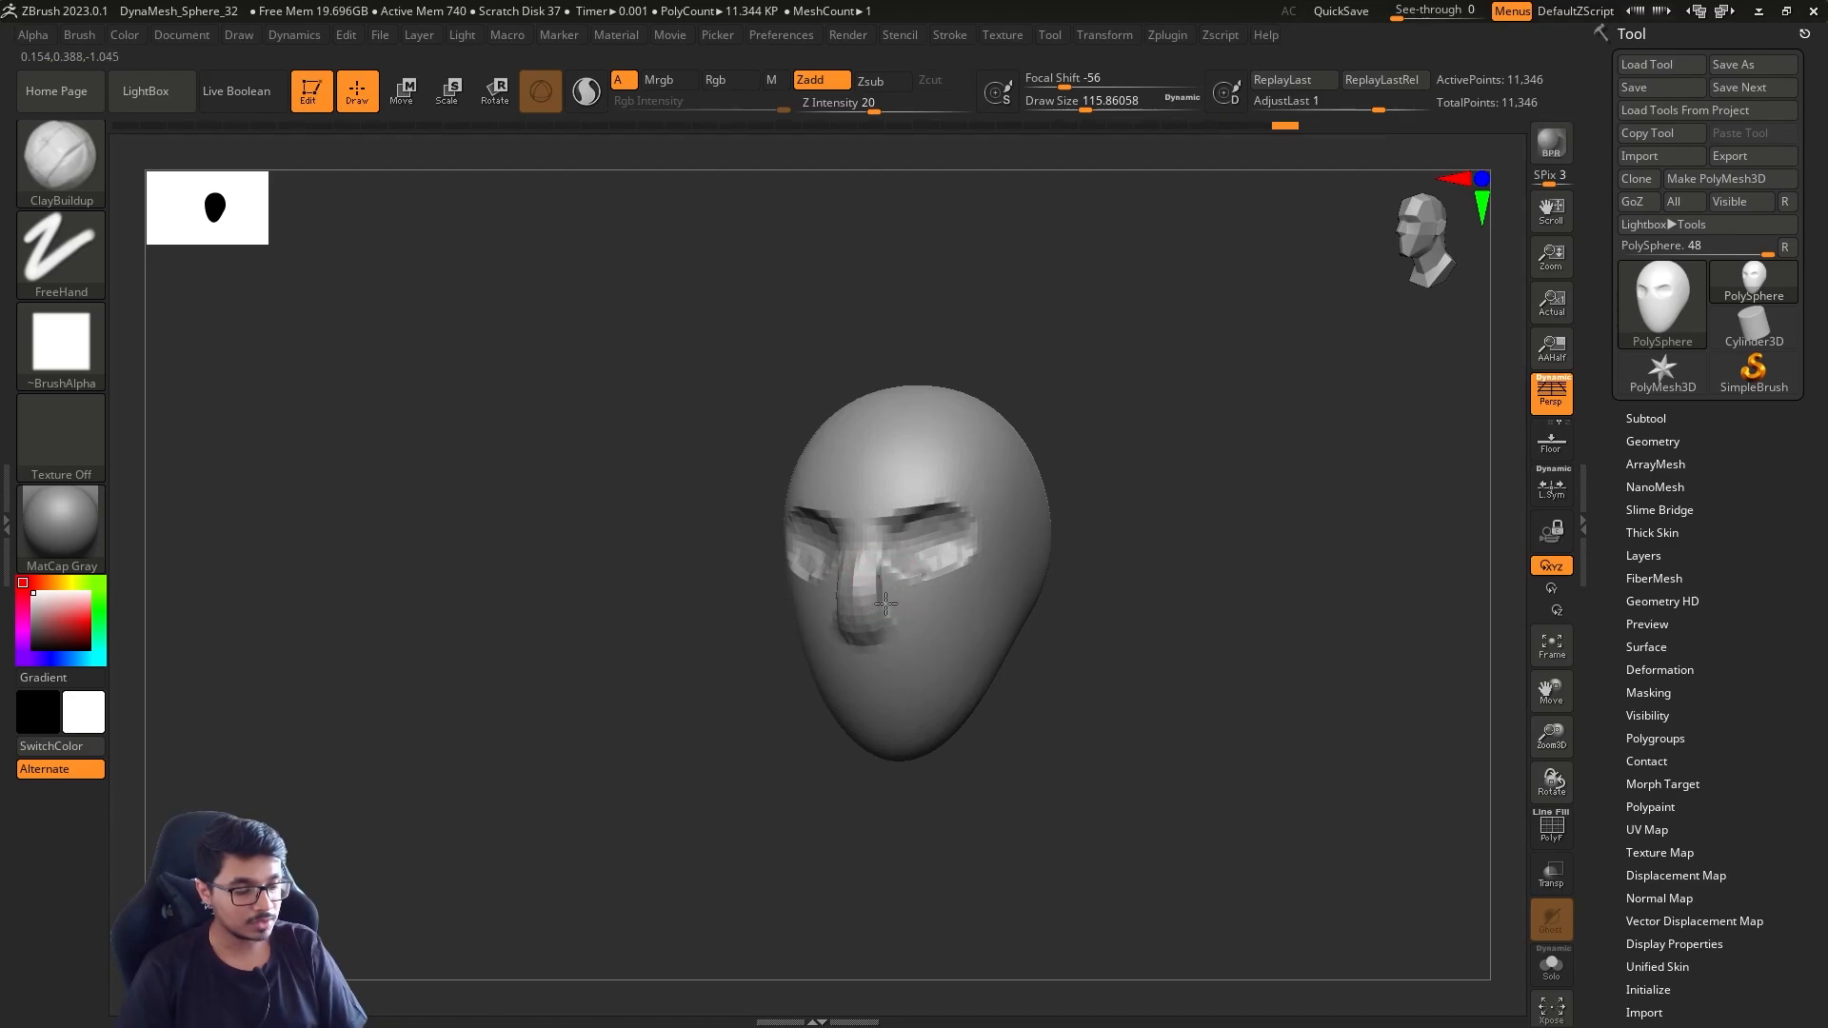
pyautogui.moveTo(895, 624)
pyautogui.keyDown('shift'); pyautogui.mouseDown()
pyautogui.moveTo(859, 561)
pyautogui.moveTo(895, 572)
pyautogui.mouseUp(); pyautogui.keyUp('shift')
pyautogui.moveTo(861, 506)
pyautogui.mouseDown()
pyautogui.moveTo(980, 484)
pyautogui.moveTo(1161, 502)
pyautogui.mouseUp()
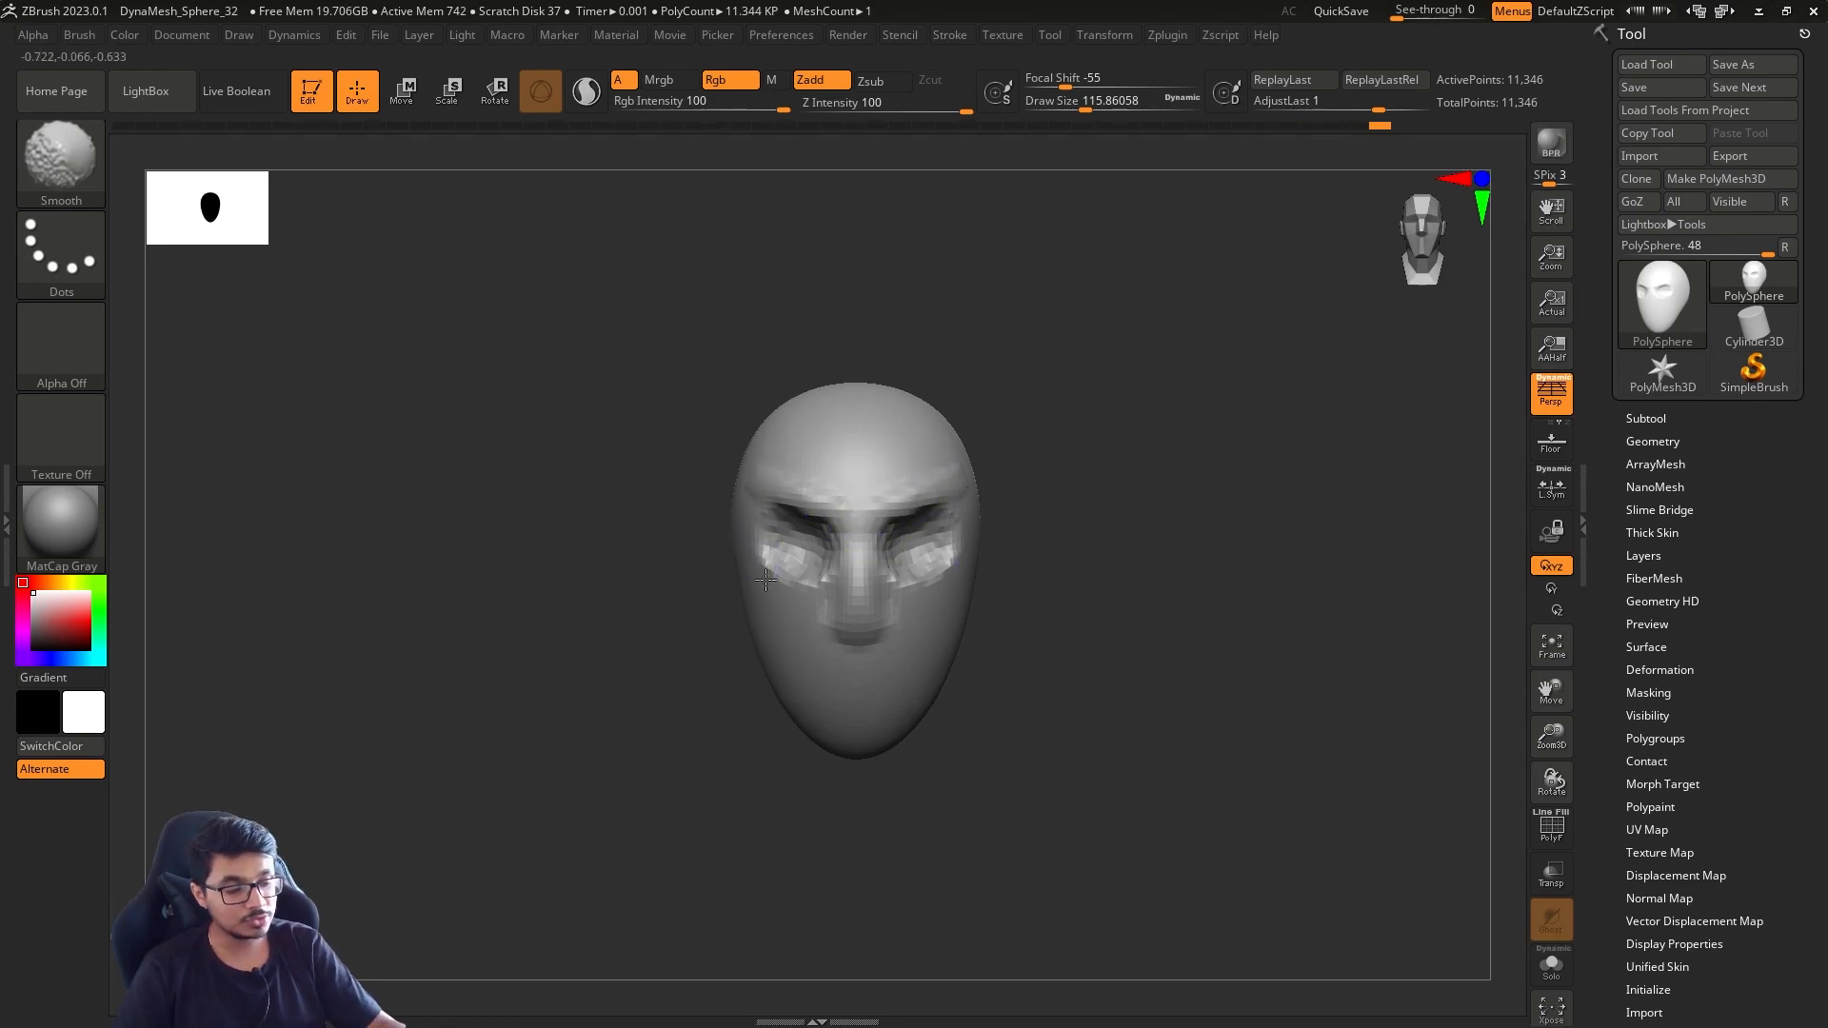
pyautogui.moveTo(1110, 559); pyautogui.dragTo(1077, 544)
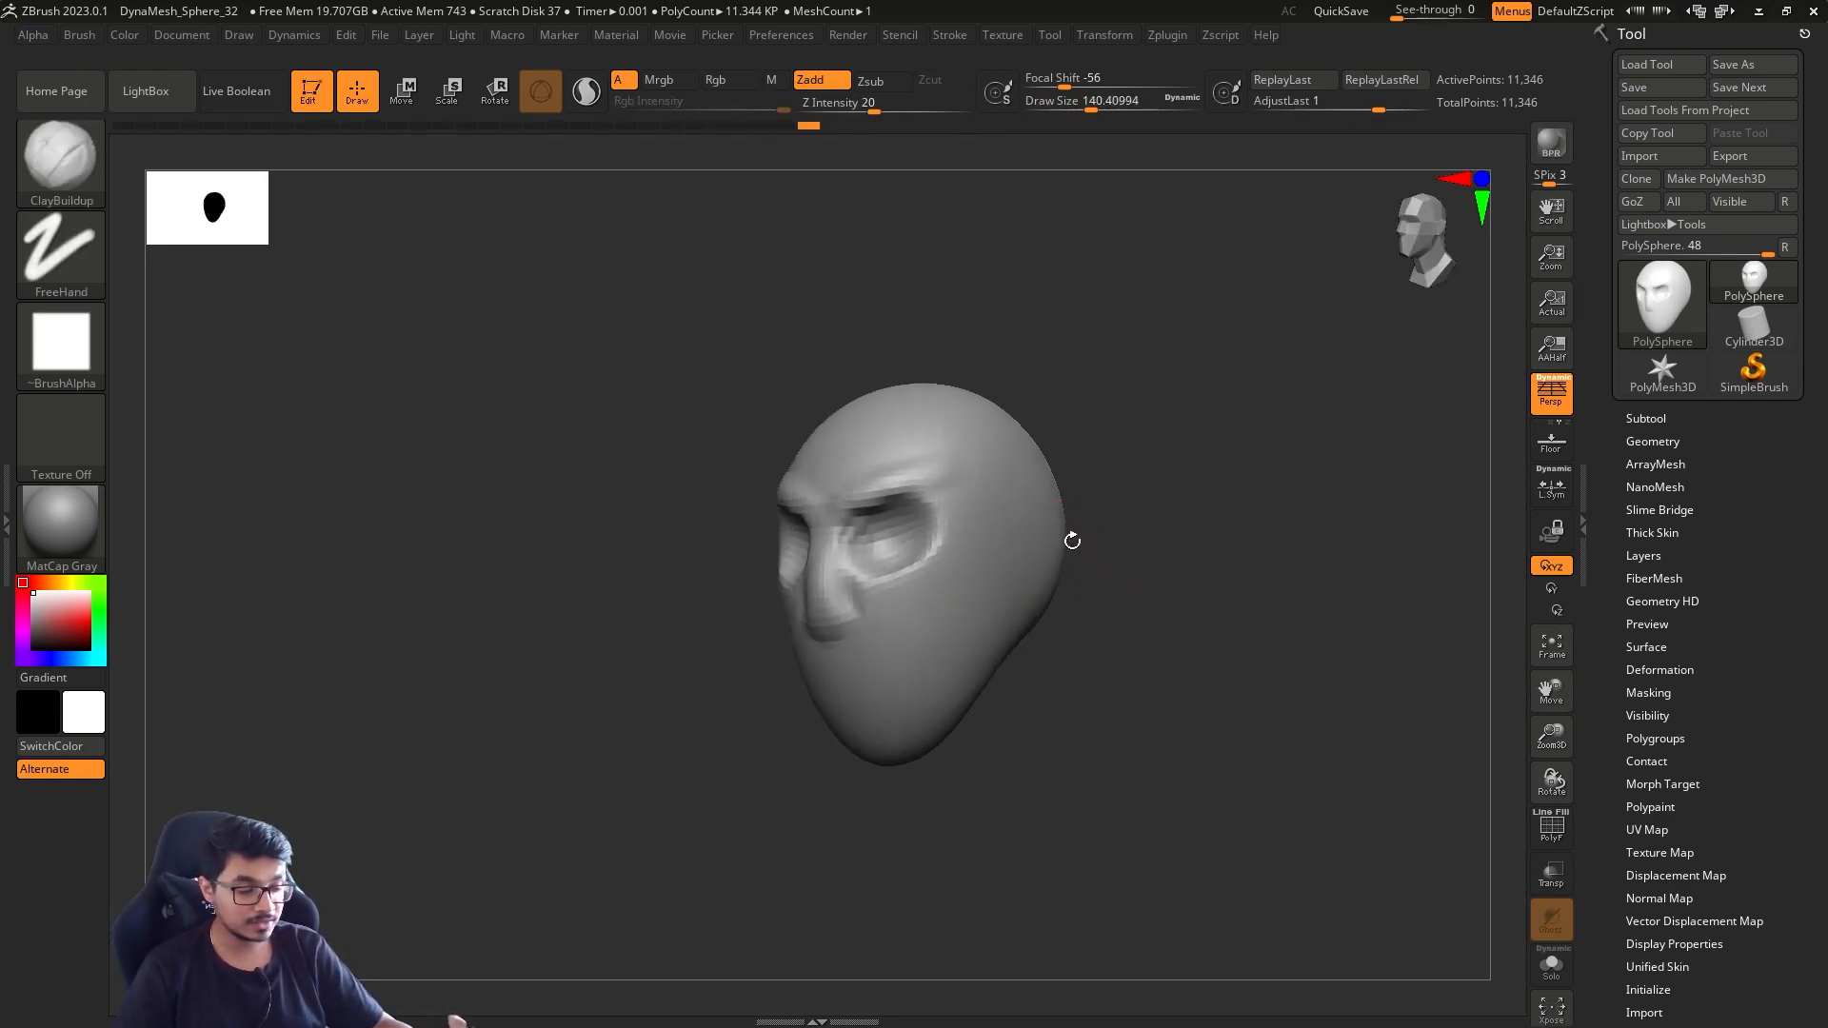
# Set the draw size to about 172, then sculpt and smooth the cheeks, mouth and chin
pyautogui.press('s')
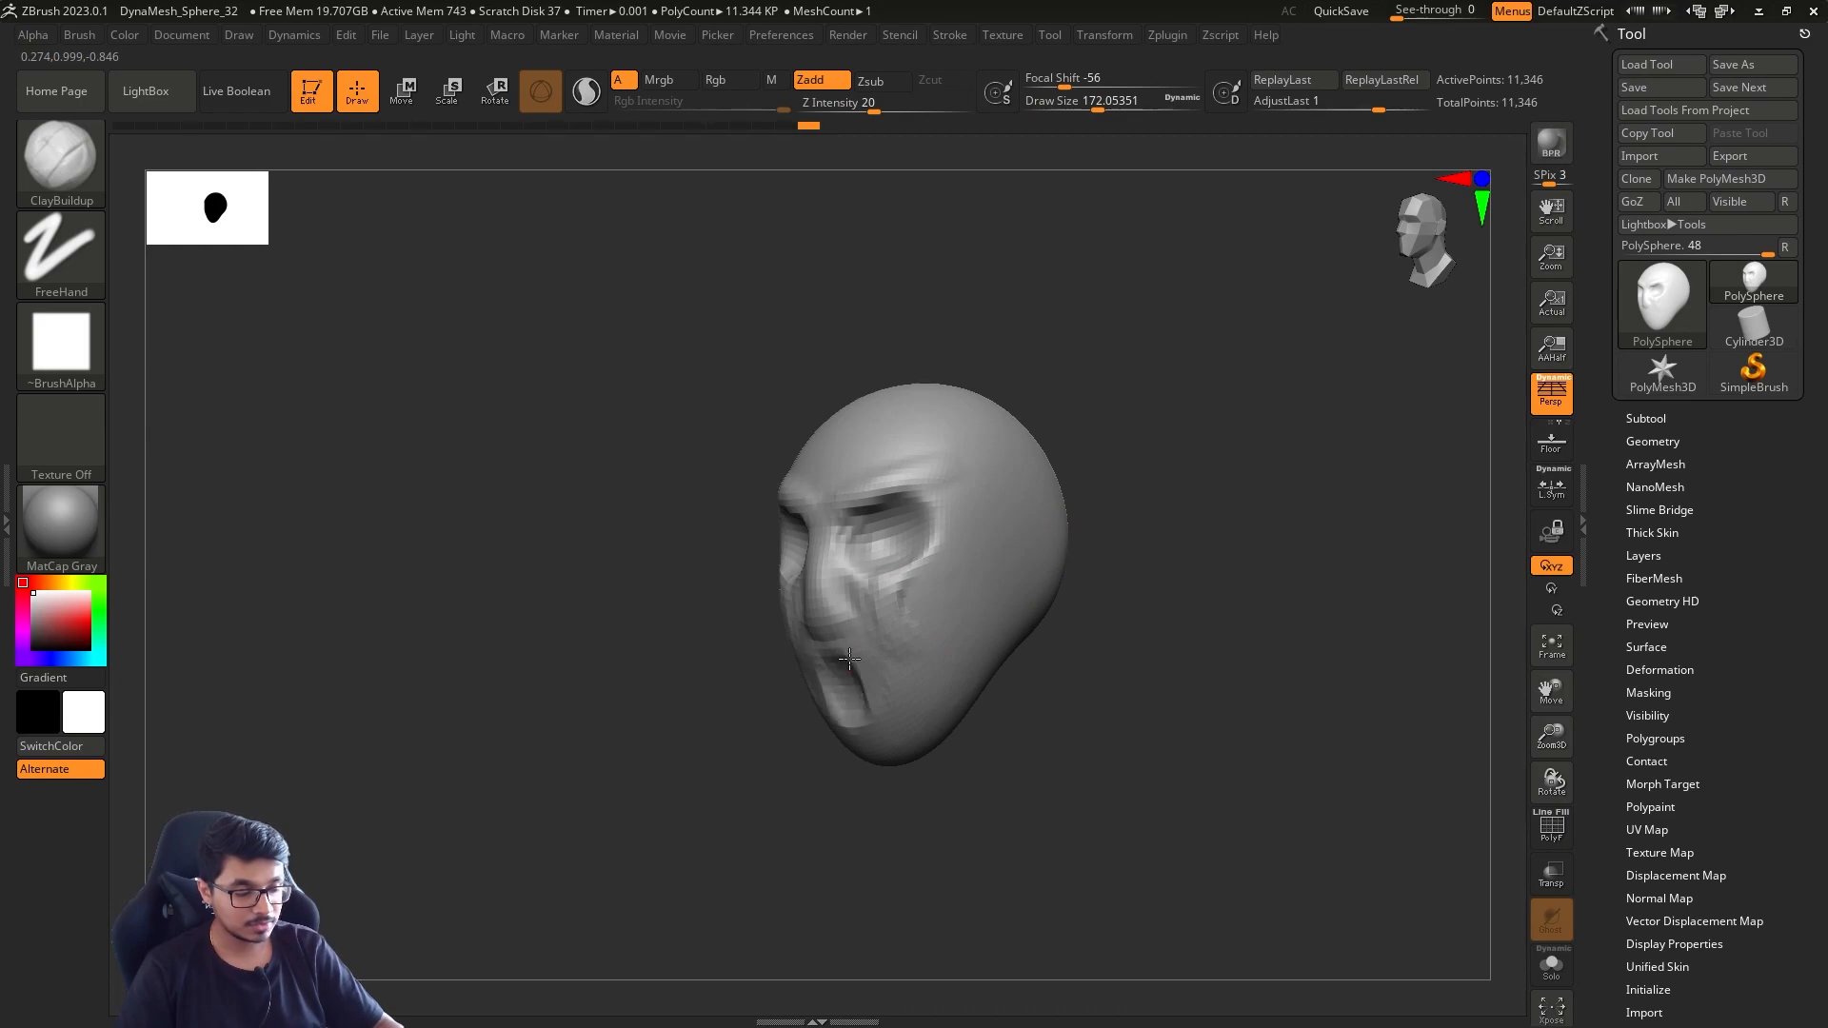
pyautogui.moveTo(892, 701); pyautogui.dragTo(932, 644)
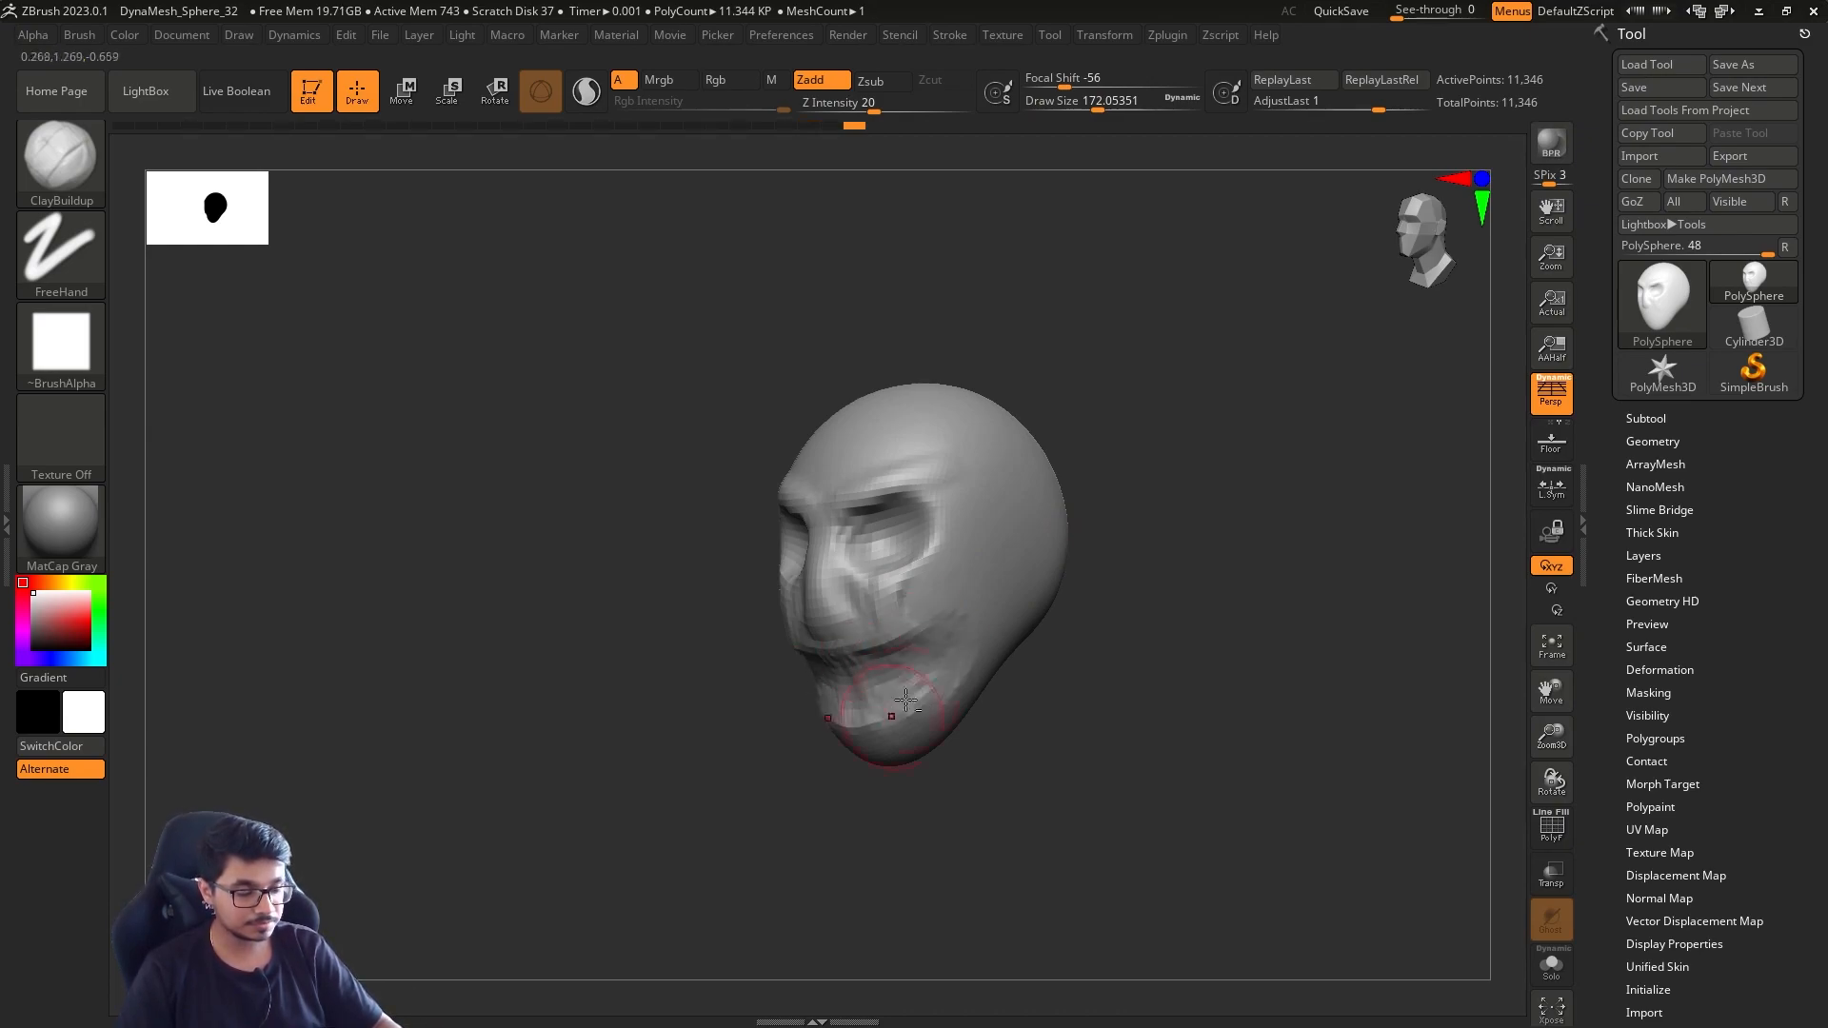
pyautogui.moveTo(760, 776); pyautogui.dragTo(911, 746)
pyautogui.keyDown('shift'); pyautogui.moveTo(880, 666); pyautogui.dragTo(895, 723); pyautogui.keyUp('shift')
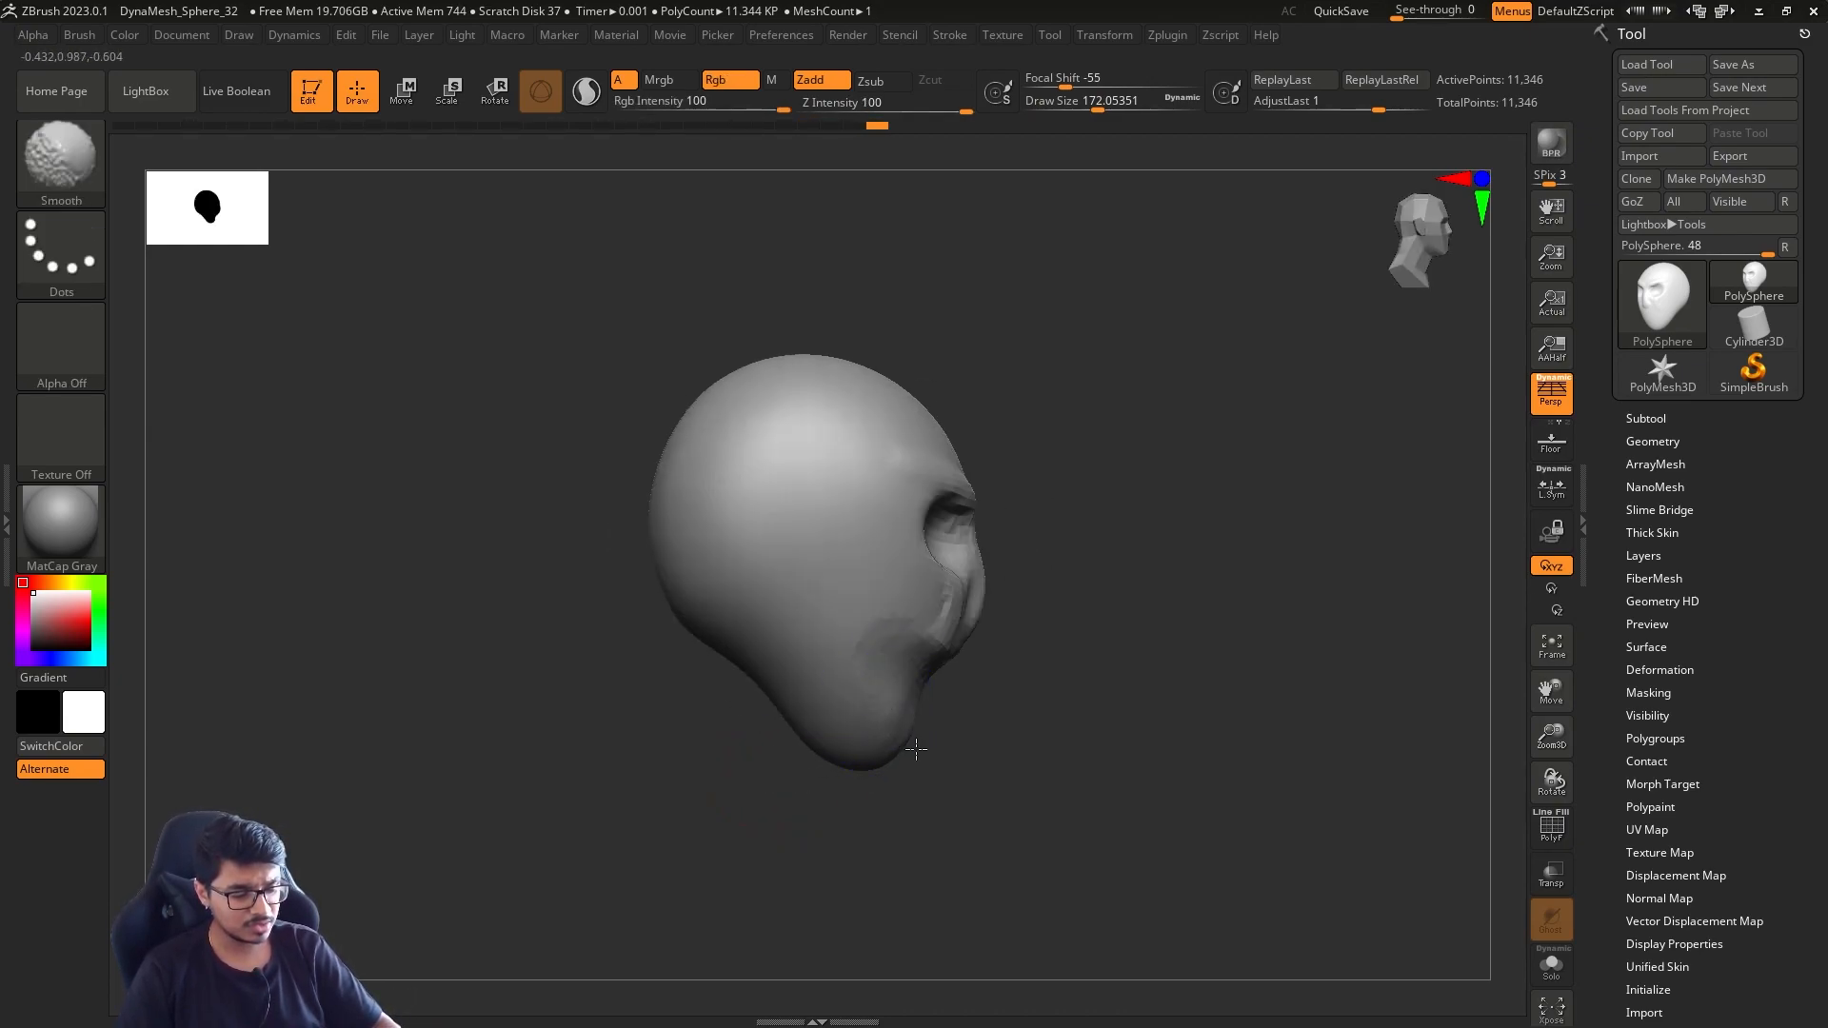
pyautogui.moveTo(1110, 559); pyautogui.dragTo(1069, 599)
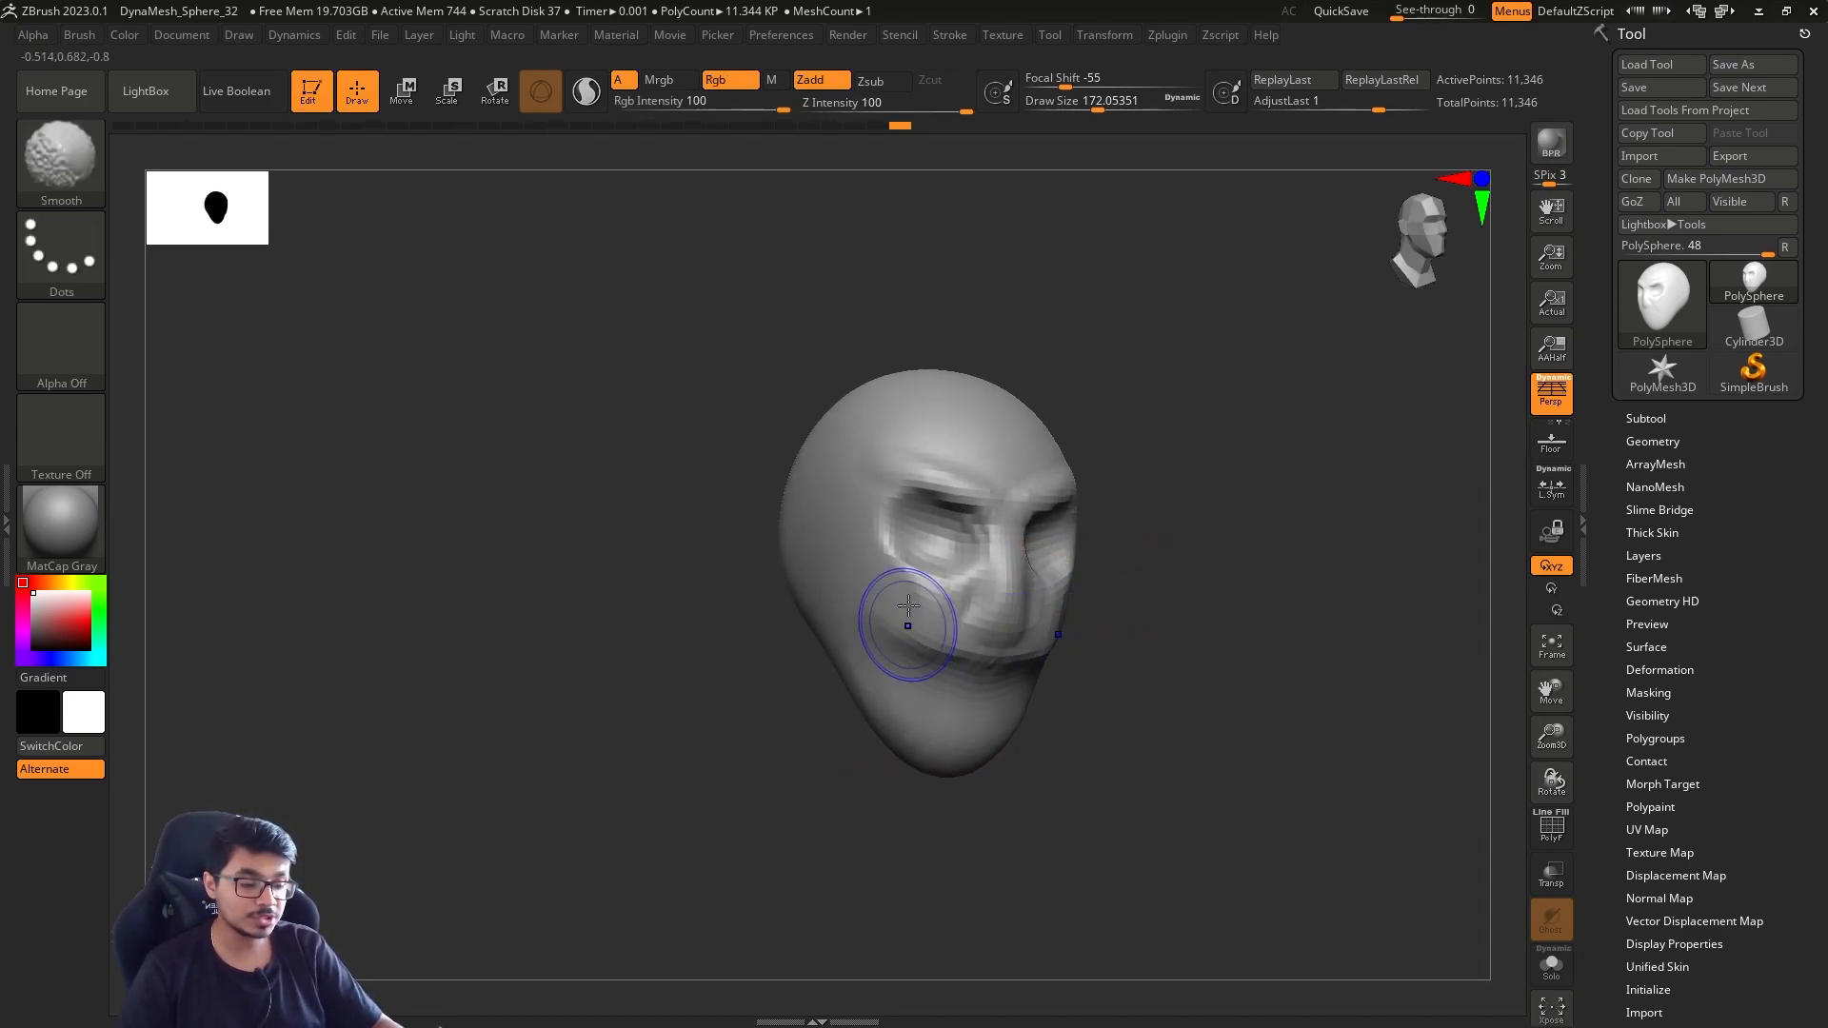
pyautogui.keyDown('shift'); pyautogui.moveTo(1030, 474); pyautogui.dragTo(1076, 474); pyautogui.keyUp('shift')
# Set the draw size to about 154 and refine the cheeks and jaw with ClayBuildup and Smooth strokes
pyautogui.moveTo(1223, 476); pyautogui.dragTo(1118, 473)
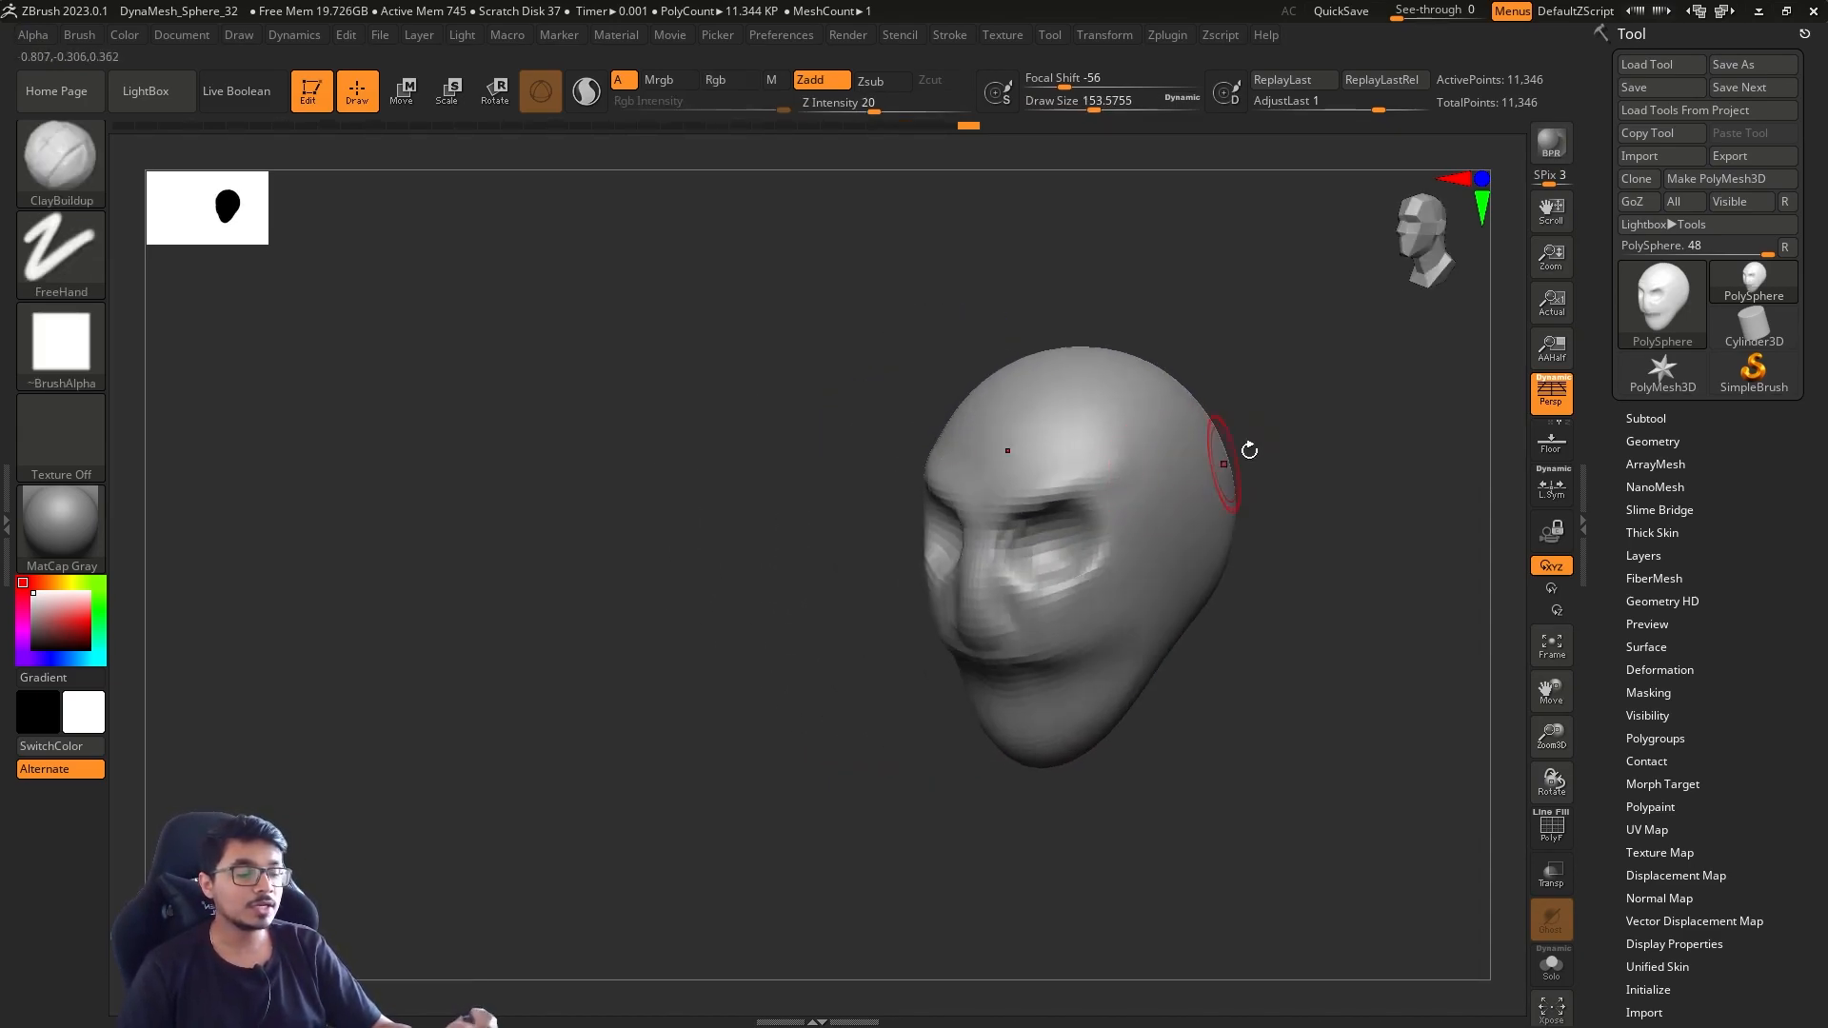
pyautogui.keyDown('alt'); pyautogui.moveTo(1301, 341); pyautogui.dragTo(1180, 396); pyautogui.keyUp('alt')
pyautogui.keyDown('shift'); pyautogui.moveTo(947, 667); pyautogui.dragTo(930, 695); pyautogui.keyUp('shift')
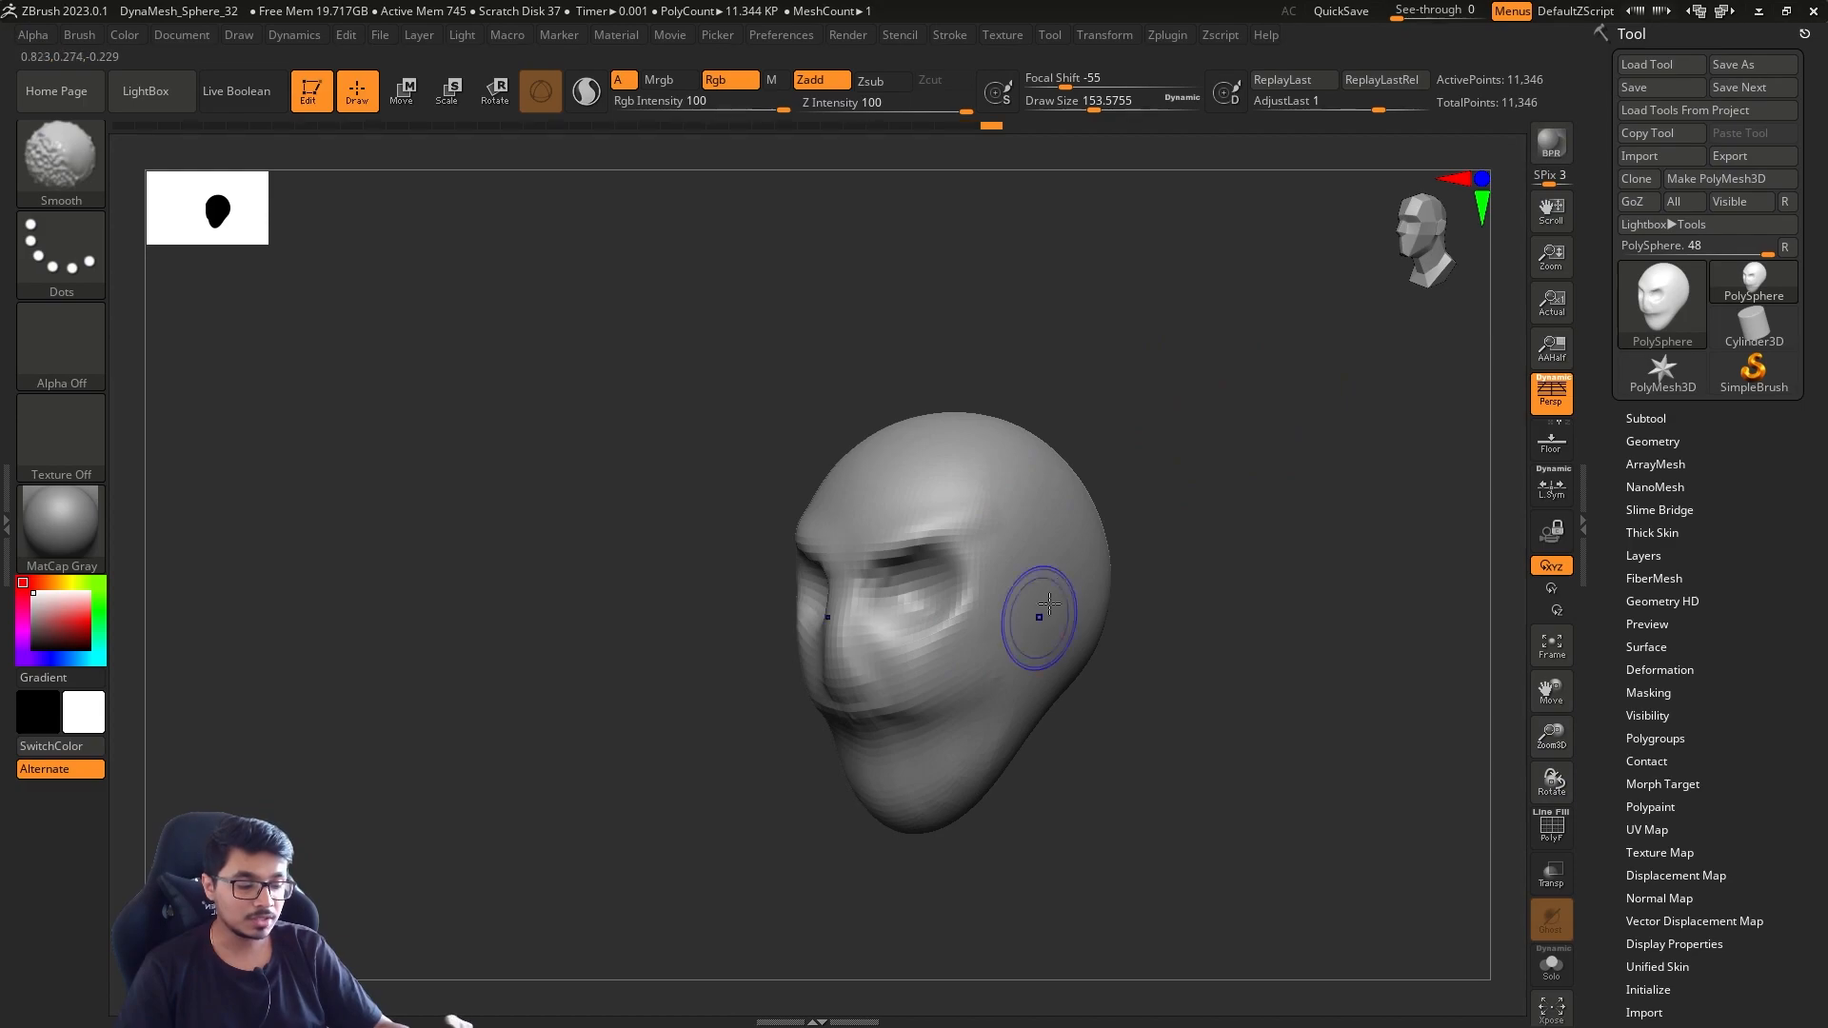
pyautogui.moveTo(1176, 533); pyautogui.dragTo(1188, 512)
pyautogui.moveTo(1028, 526)
pyautogui.keyDown('shift'); pyautogui.mouseDown()
pyautogui.moveTo(959, 494)
pyautogui.moveTo(1018, 600)
pyautogui.mouseUp(); pyautogui.keyUp('shift')
pyautogui.moveTo(1212, 494)
pyautogui.mouseDown()
pyautogui.moveTo(1182, 443)
pyautogui.moveTo(1150, 496)
pyautogui.mouseUp()
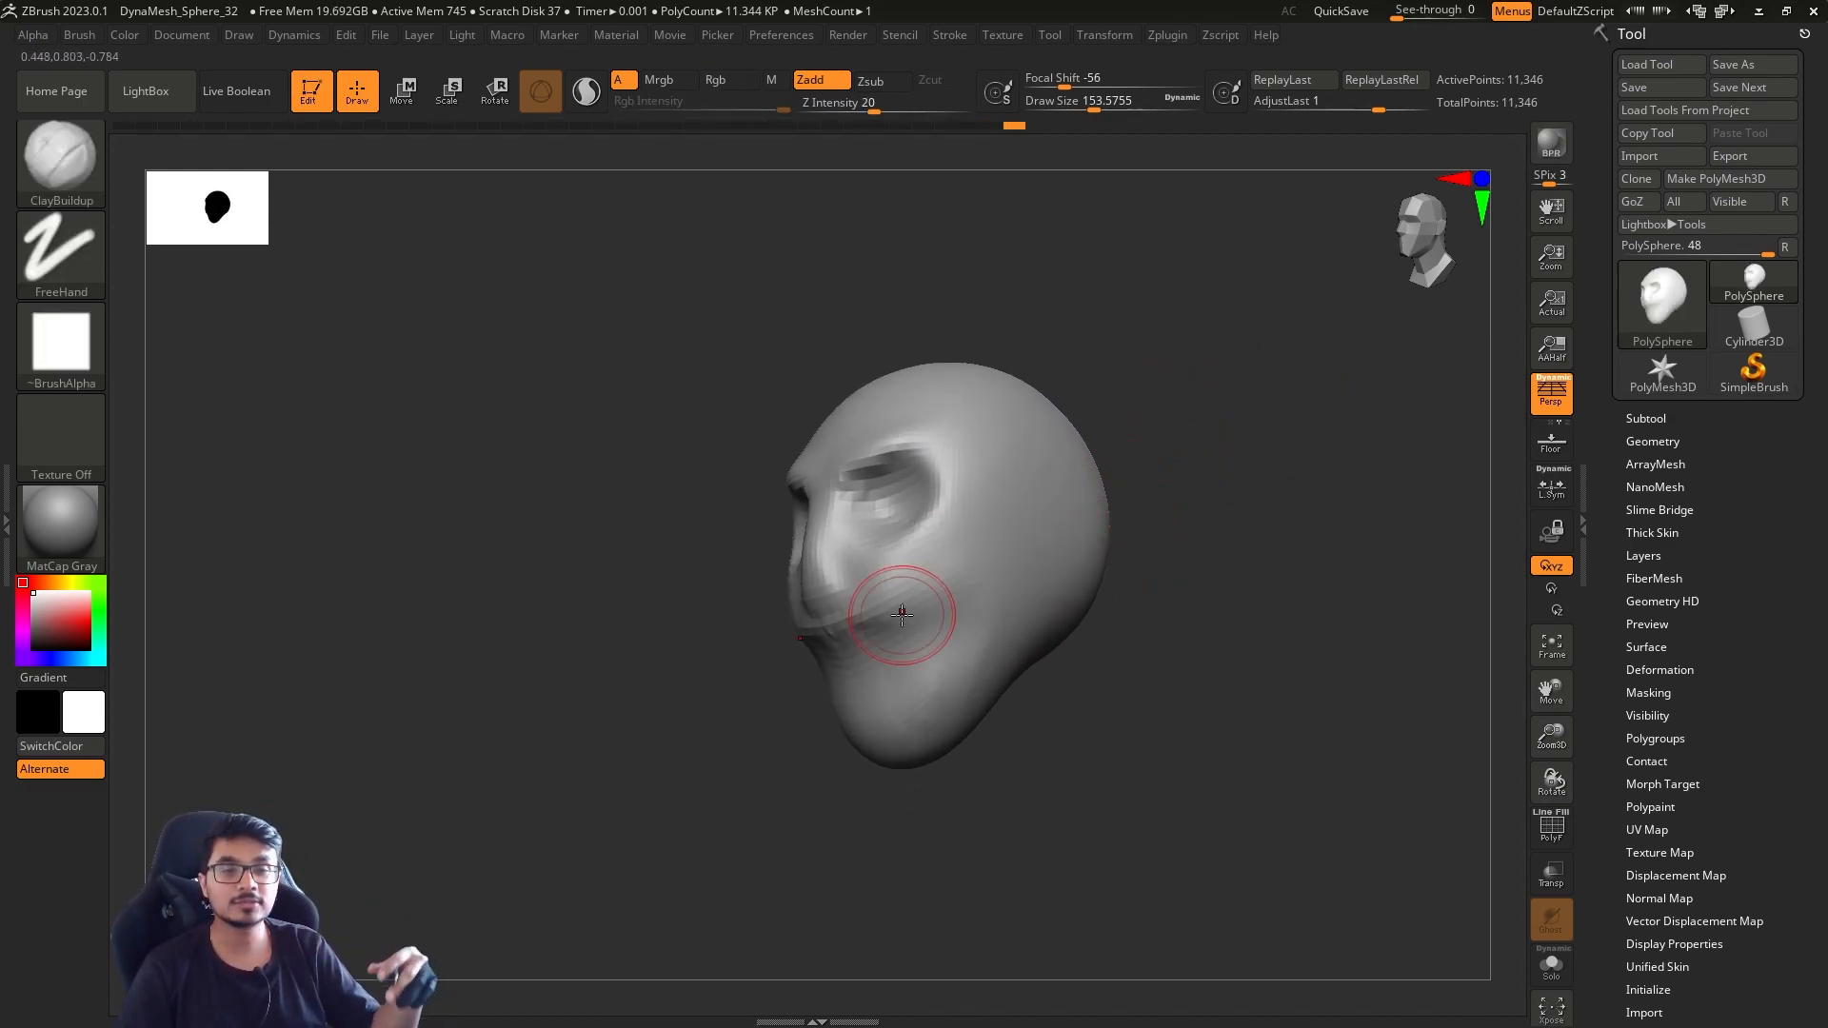
# Set the draw size to about 132 and deepen and shape the eye sockets with ClayBuildup strokes
pyautogui.moveTo(1242, 447)
pyautogui.mouseDown()
pyautogui.moveTo(1216, 482)
pyautogui.moveTo(1266, 488)
pyautogui.mouseUp()
pyautogui.press('s')
pyautogui.moveTo(843, 529); pyautogui.dragTo(838, 529)
pyautogui.keyDown('shift'); pyautogui.moveTo(836, 534); pyautogui.dragTo(820, 559); pyautogui.keyUp('shift')
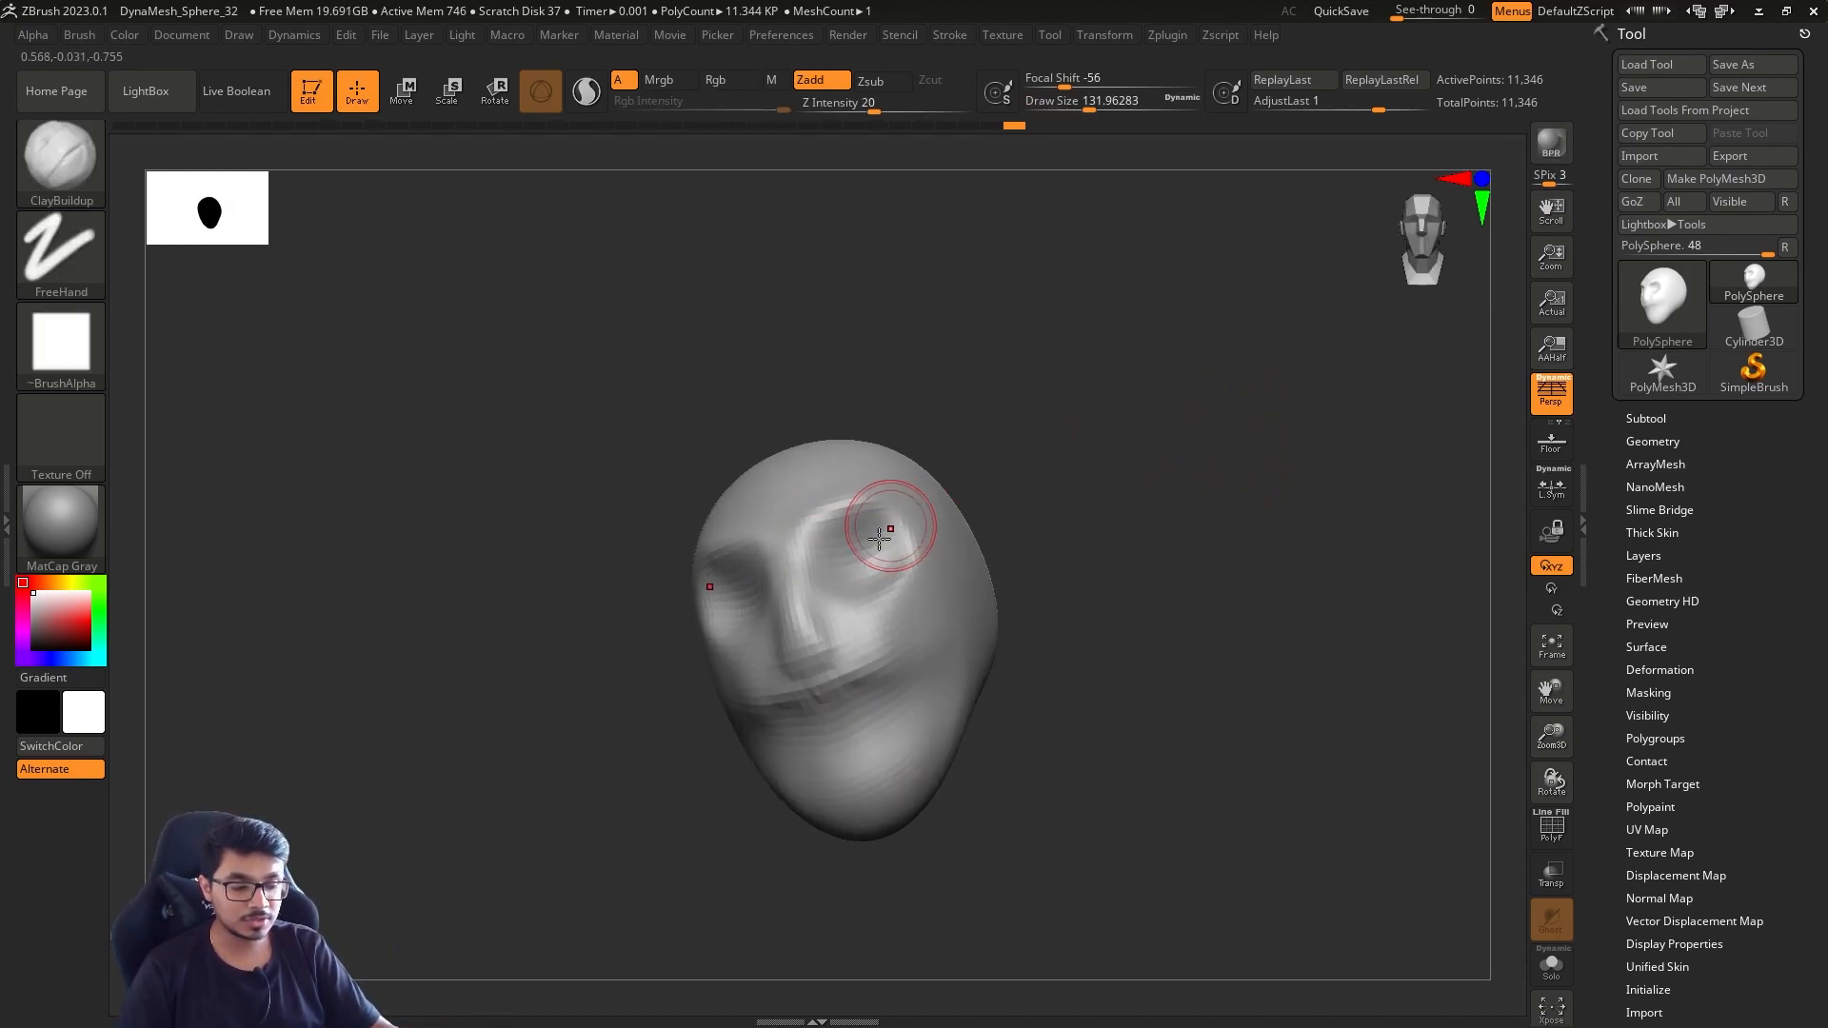
pyautogui.moveTo(900, 529)
pyautogui.keyDown('alt'); pyautogui.mouseDown()
pyautogui.moveTo(861, 562)
pyautogui.moveTo(871, 547)
pyautogui.mouseUp(); pyautogui.keyUp('alt')
pyautogui.moveTo(988, 477); pyautogui.dragTo(1032, 466)
pyautogui.moveTo(853, 416)
pyautogui.keyDown('alt'); pyautogui.mouseDown()
pyautogui.moveTo(991, 416)
pyautogui.moveTo(942, 404)
pyautogui.mouseUp(); pyautogui.keyUp('alt')
pyautogui.moveTo(918, 533)
pyautogui.keyDown('shift'); pyautogui.mouseDown()
pyautogui.moveTo(798, 553)
pyautogui.moveTo(909, 572)
pyautogui.mouseUp(); pyautogui.keyUp('shift')
# Try carving the mouth line with the DamStandard brush, enlarging the draw size to about 251
pyautogui.moveTo(1085, 528)
pyautogui.keyDown('alt'); pyautogui.mouseDown()
pyautogui.moveTo(1059, 465)
pyautogui.moveTo(1066, 501)
pyautogui.moveTo(1127, 518)
pyautogui.mouseUp(); pyautogui.keyUp('alt')
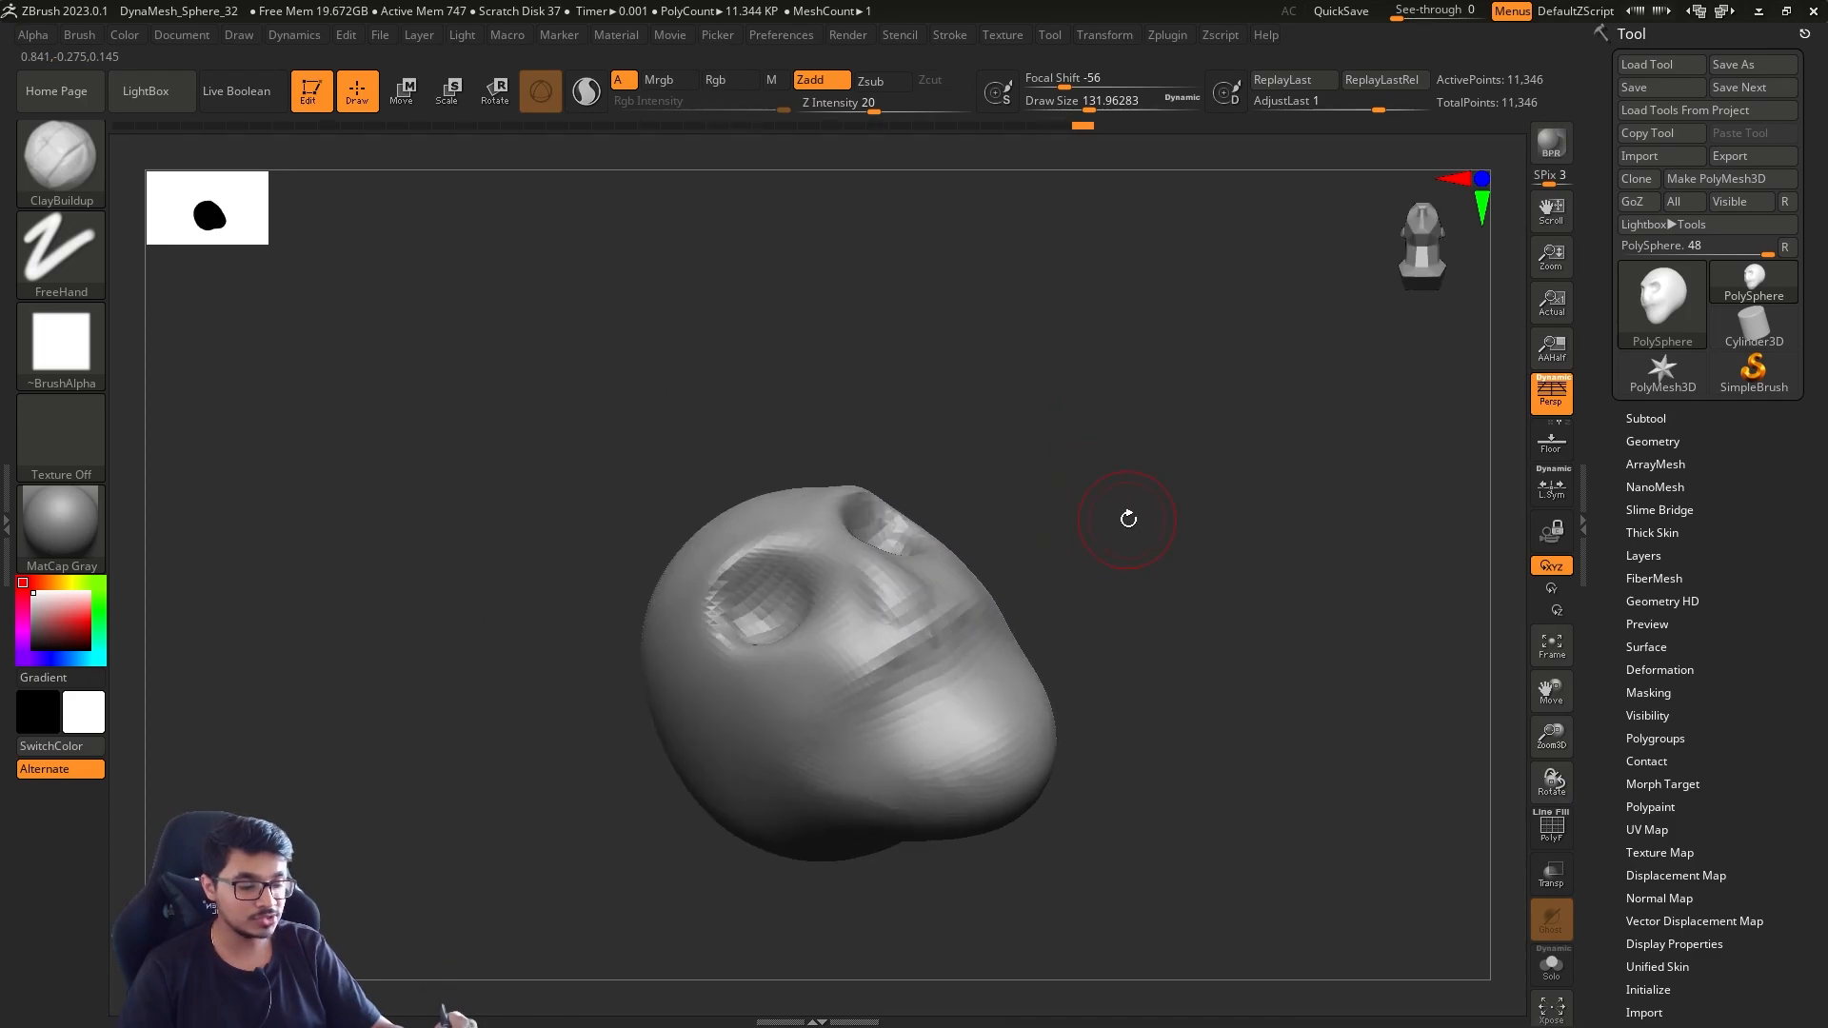
pyautogui.press('b')
pyautogui.press('d')
pyautogui.press('s')
pyautogui.moveTo(980, 657); pyautogui.dragTo(948, 682)
pyautogui.moveTo(1105, 619)
pyautogui.mouseDown()
pyautogui.moveTo(1042, 666)
pyautogui.moveTo(1048, 634)
pyautogui.mouseUp()
pyautogui.press('s')
pyautogui.moveTo(1211, 610)
pyautogui.mouseDown()
pyautogui.moveTo(1147, 657)
pyautogui.moveTo(1222, 646)
pyautogui.mouseUp()
pyautogui.moveTo(1323, 654)
pyautogui.keyDown('alt'); pyautogui.mouseDown()
pyautogui.moveTo(1146, 660)
pyautogui.moveTo(1163, 663)
pyautogui.mouseUp(); pyautogui.keyUp('alt')
pyautogui.press('s')
pyautogui.moveTo(1167, 666)
pyautogui.mouseDown()
pyautogui.moveTo(1179, 677)
pyautogui.moveTo(1170, 650)
pyautogui.moveTo(1092, 680)
pyautogui.moveTo(1061, 625)
pyautogui.mouseUp()
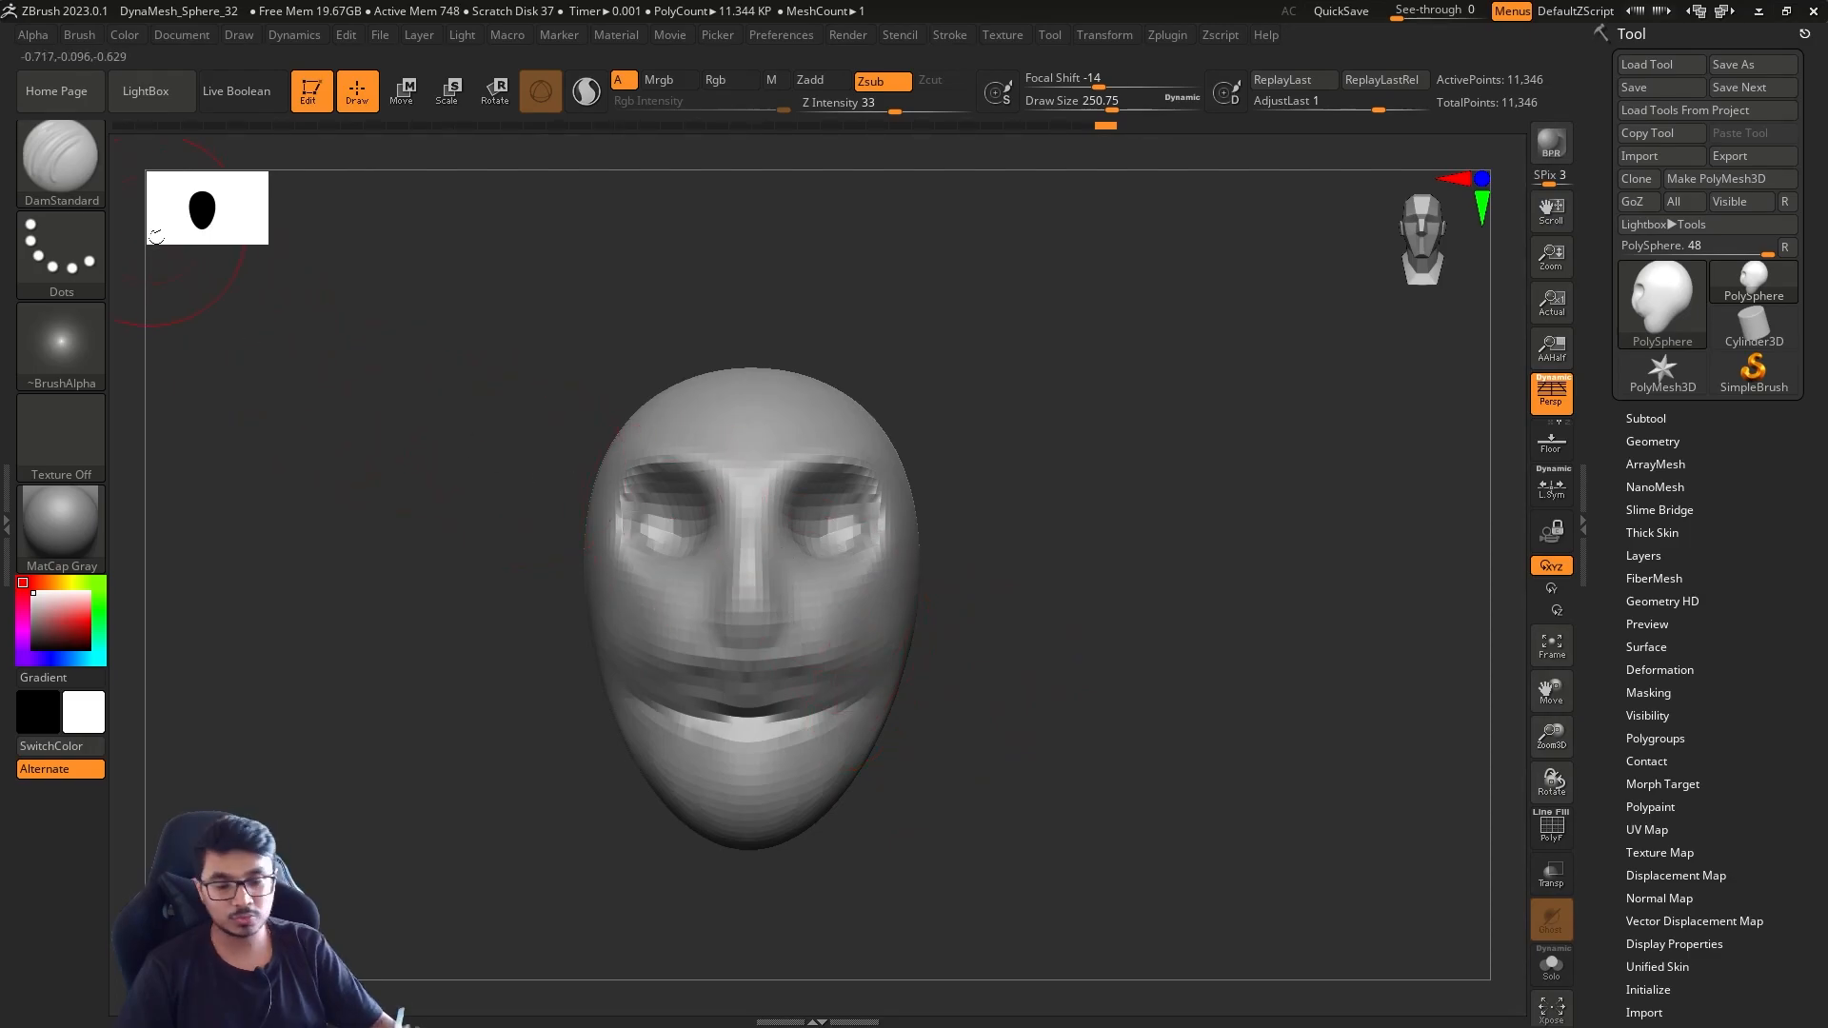
# Switch to the Move brush with a draw size of about 207 and adjust the side of the mouth and jaw
pyautogui.press('b')
pyautogui.press('m')
pyautogui.press('v')
pyautogui.moveTo(861, 712)
pyautogui.keyDown('shift'); pyautogui.mouseDown()
pyautogui.moveTo(767, 781)
pyautogui.moveTo(891, 733)
pyautogui.mouseUp(); pyautogui.keyUp('shift')
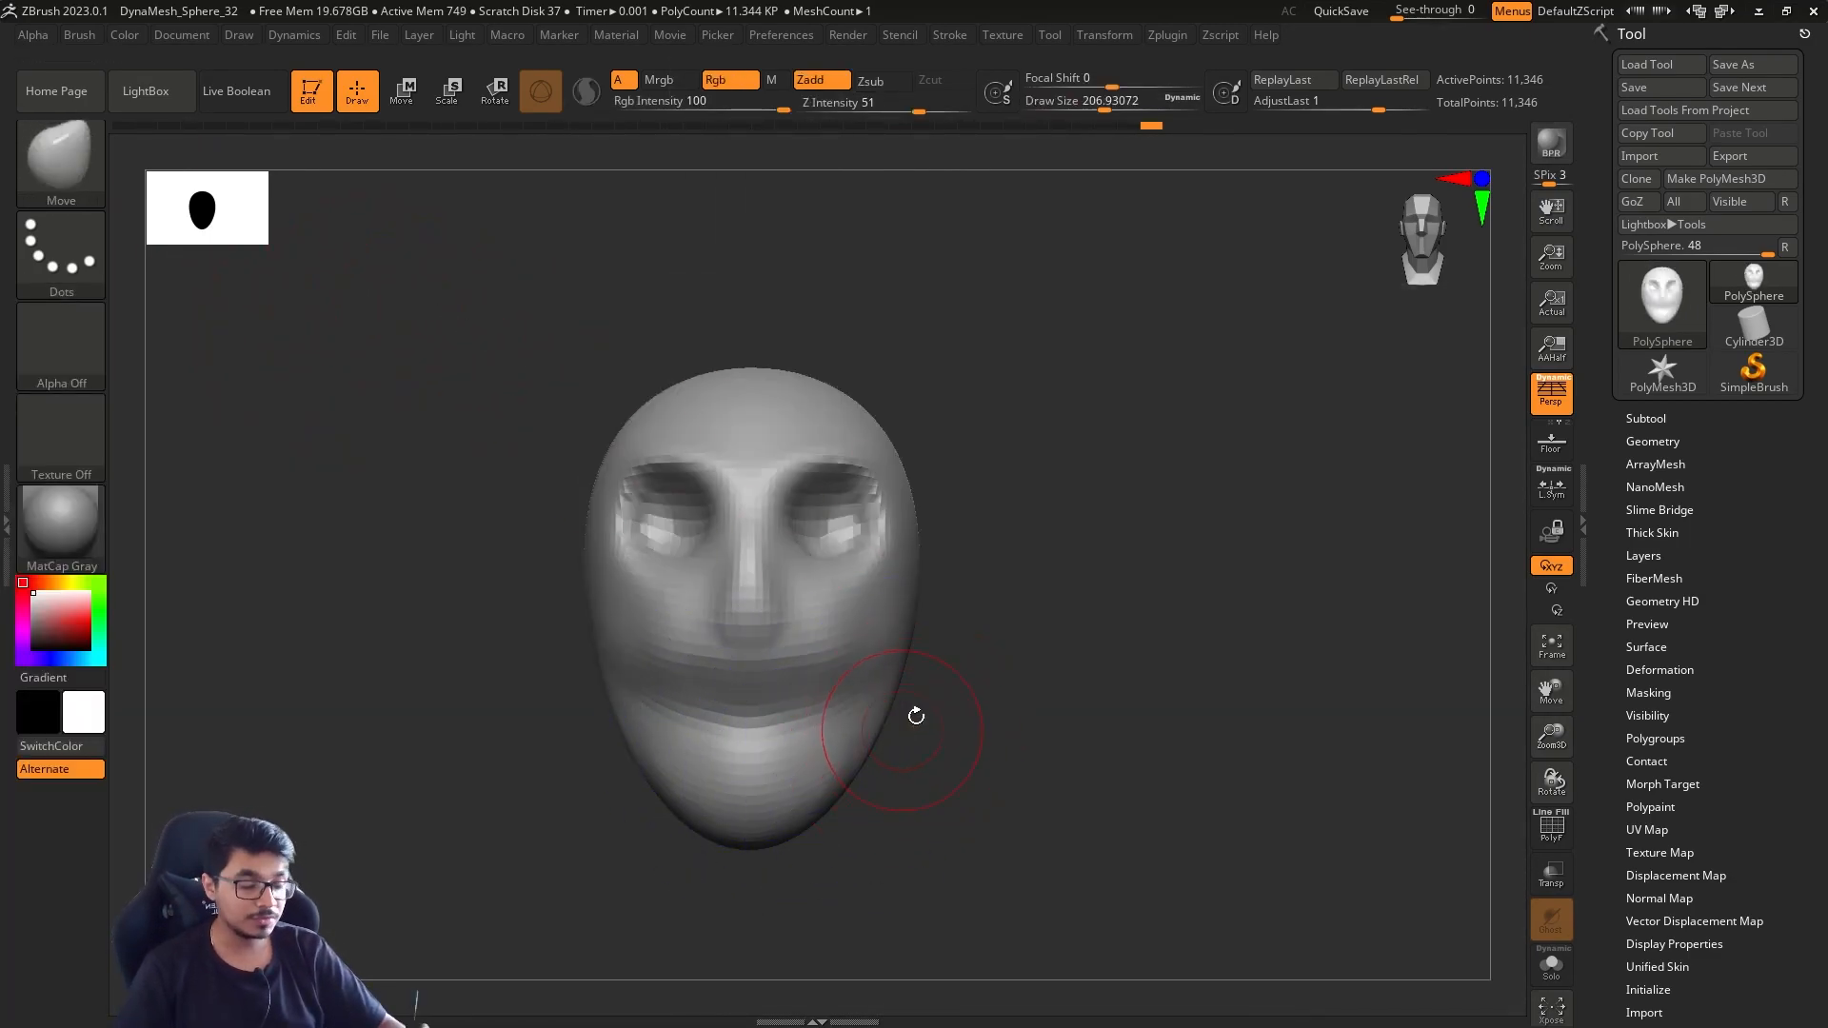
# Subdivide the head mesh repeatedly up to about 2.9 million polygons, comparing it with a lower subdivision level on the way
pyautogui.moveTo(1051, 682); pyautogui.dragTo(1003, 670)
pyautogui.hotkey('ctrl', 'd')
pyautogui.hotkey('ctrl', 'd')
pyautogui.hotkey('ctrl', 'd')
pyautogui.moveTo(1105, 518); pyautogui.dragTo(1148, 510)
pyautogui.hotkey('shift', 'd')
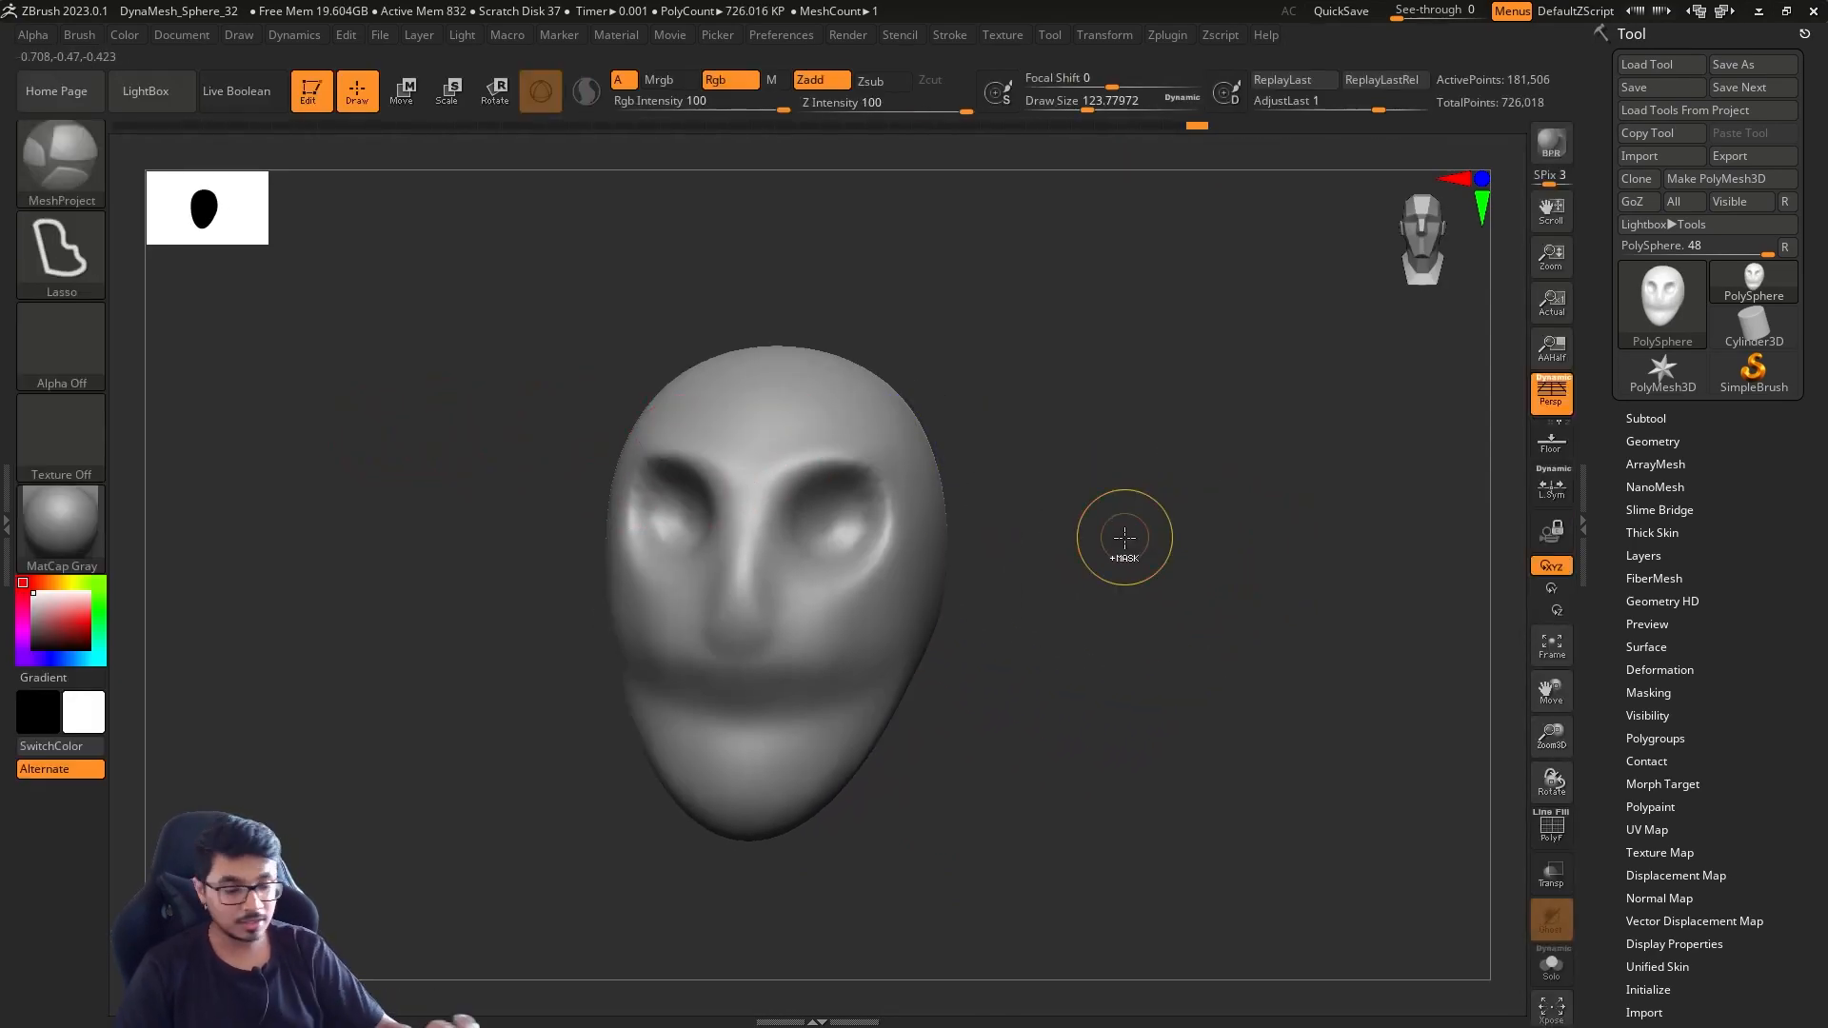
pyautogui.hotkey('ctrl', 'd')
pyautogui.click(1132, 507)
pyautogui.hotkey('ctrl', 'd')
# Test ClayBuildup strokes on the cheek of the dense mesh at draw sizes of about 71 and 101, trying Smooth and undoing strokes
pyautogui.press('b')
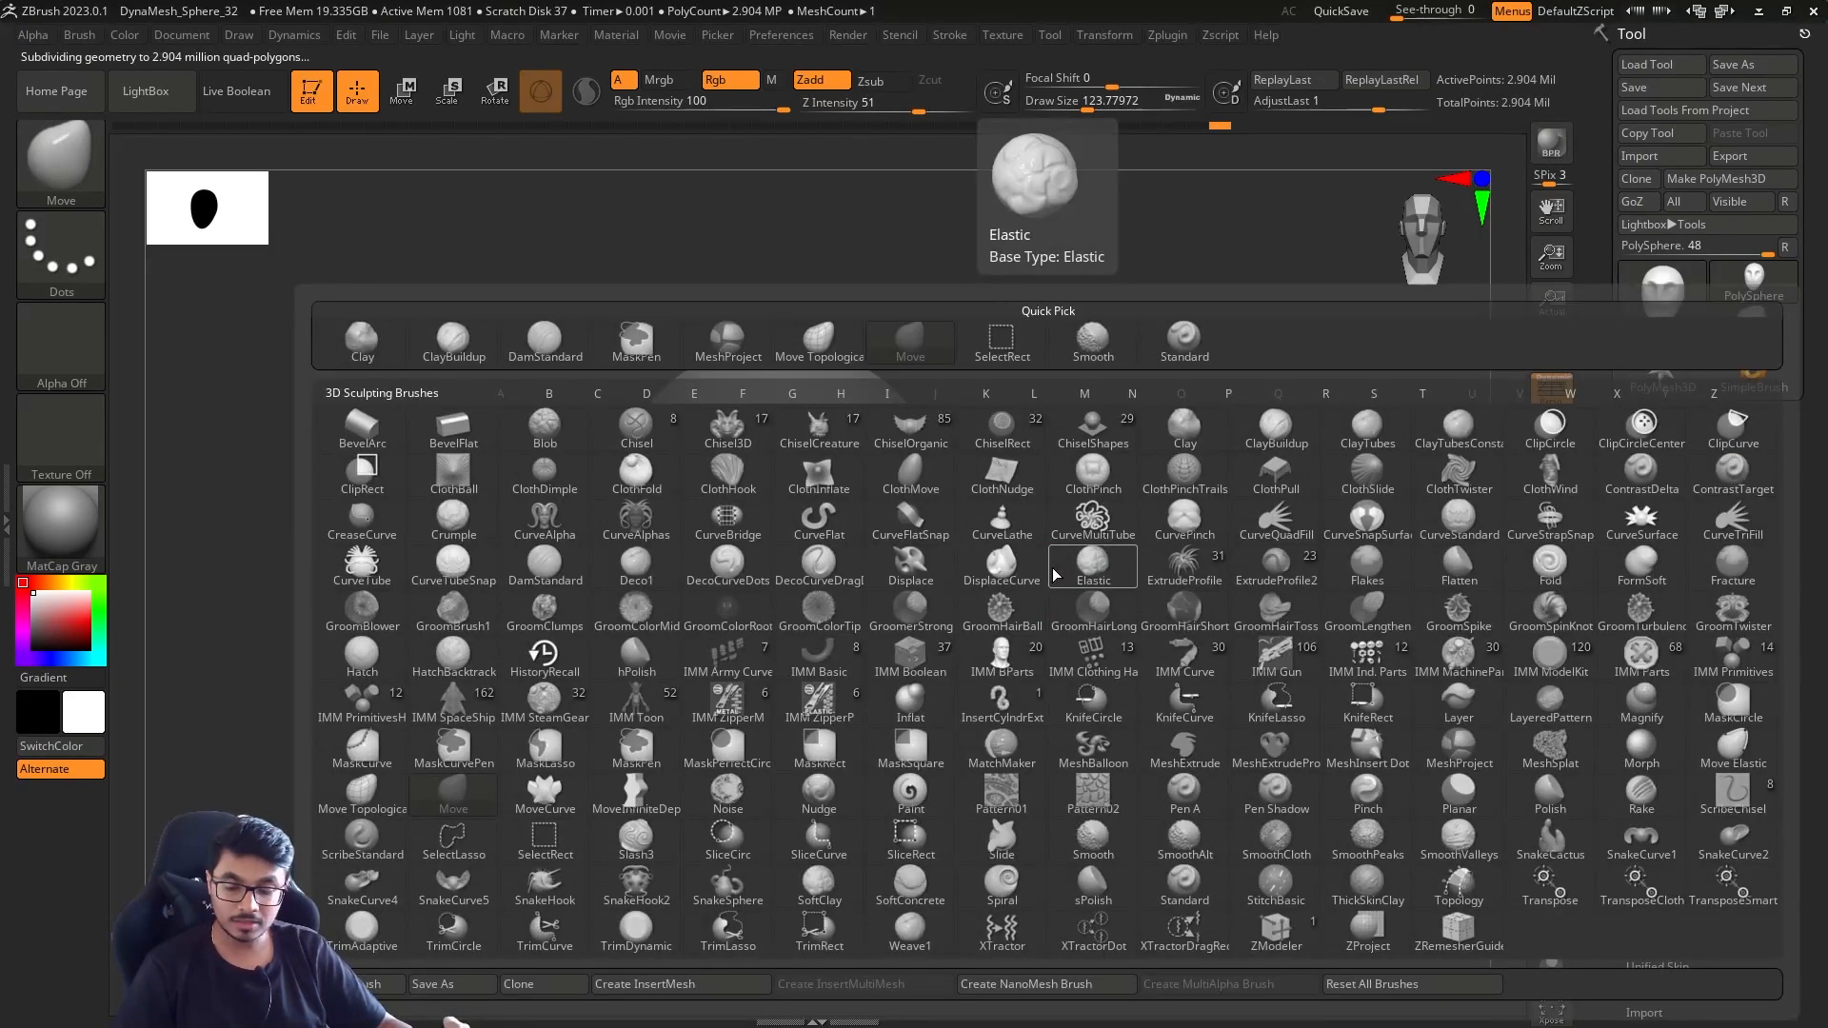
pyautogui.press('c')
pyautogui.press('b')
pyautogui.moveTo(902, 544); pyautogui.dragTo(893, 628)
pyautogui.moveTo(1036, 579)
pyautogui.mouseDown()
pyautogui.moveTo(1032, 603)
pyautogui.moveTo(922, 610)
pyautogui.mouseUp()
pyautogui.keyDown('ctrl'); pyautogui.moveTo(921, 609); pyautogui.dragTo(952, 666, button='right'); pyautogui.keyUp('ctrl')
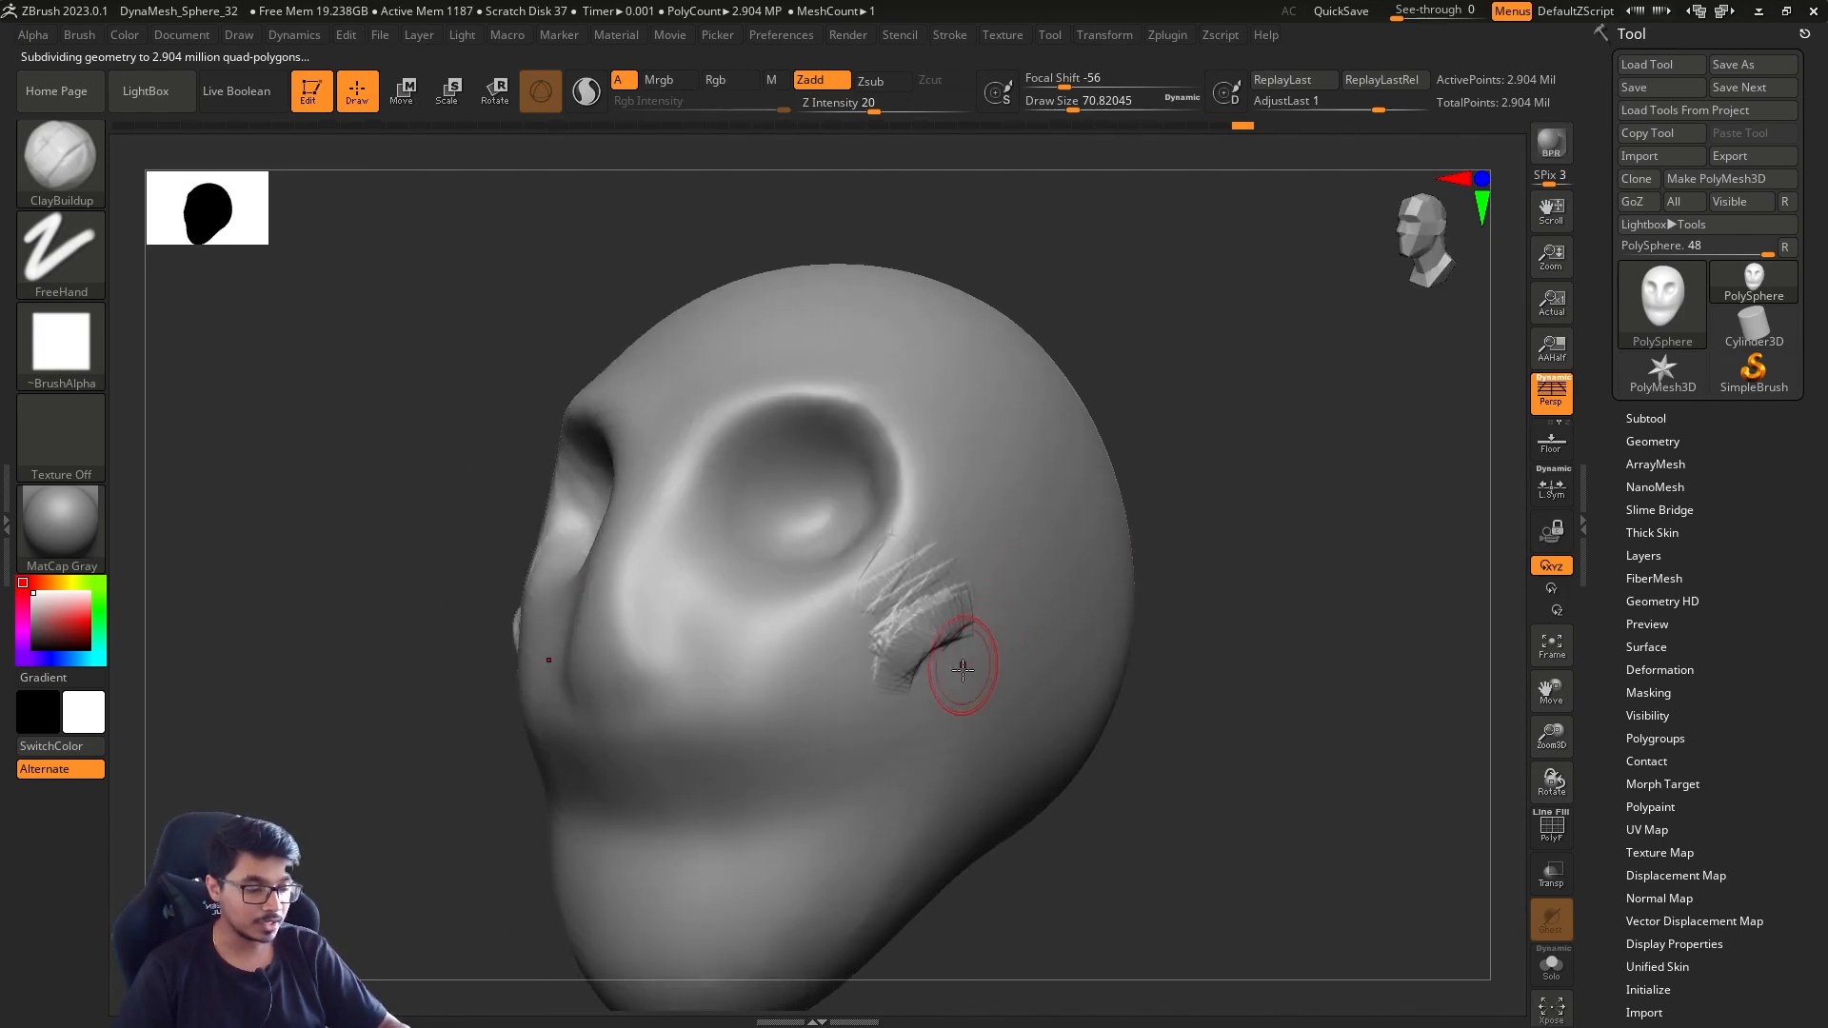
pyautogui.moveTo(1008, 742); pyautogui.dragTo(1009, 748)
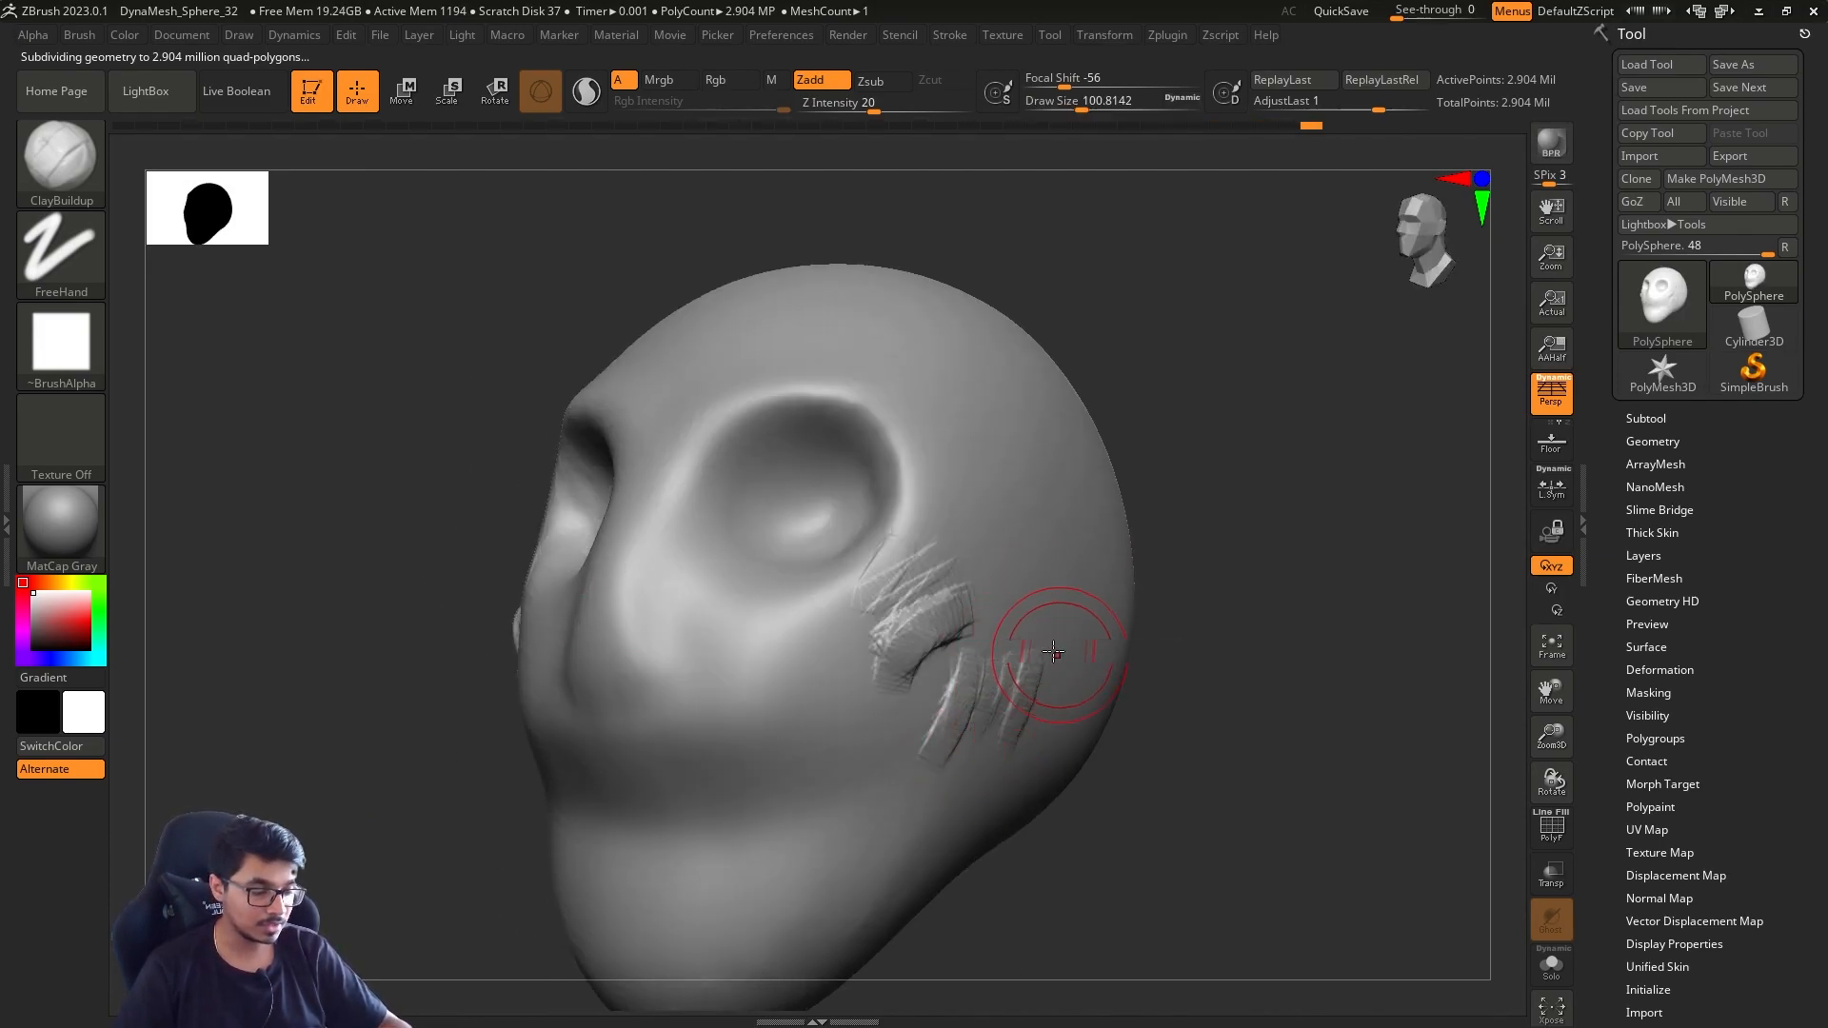
pyautogui.press('shift')
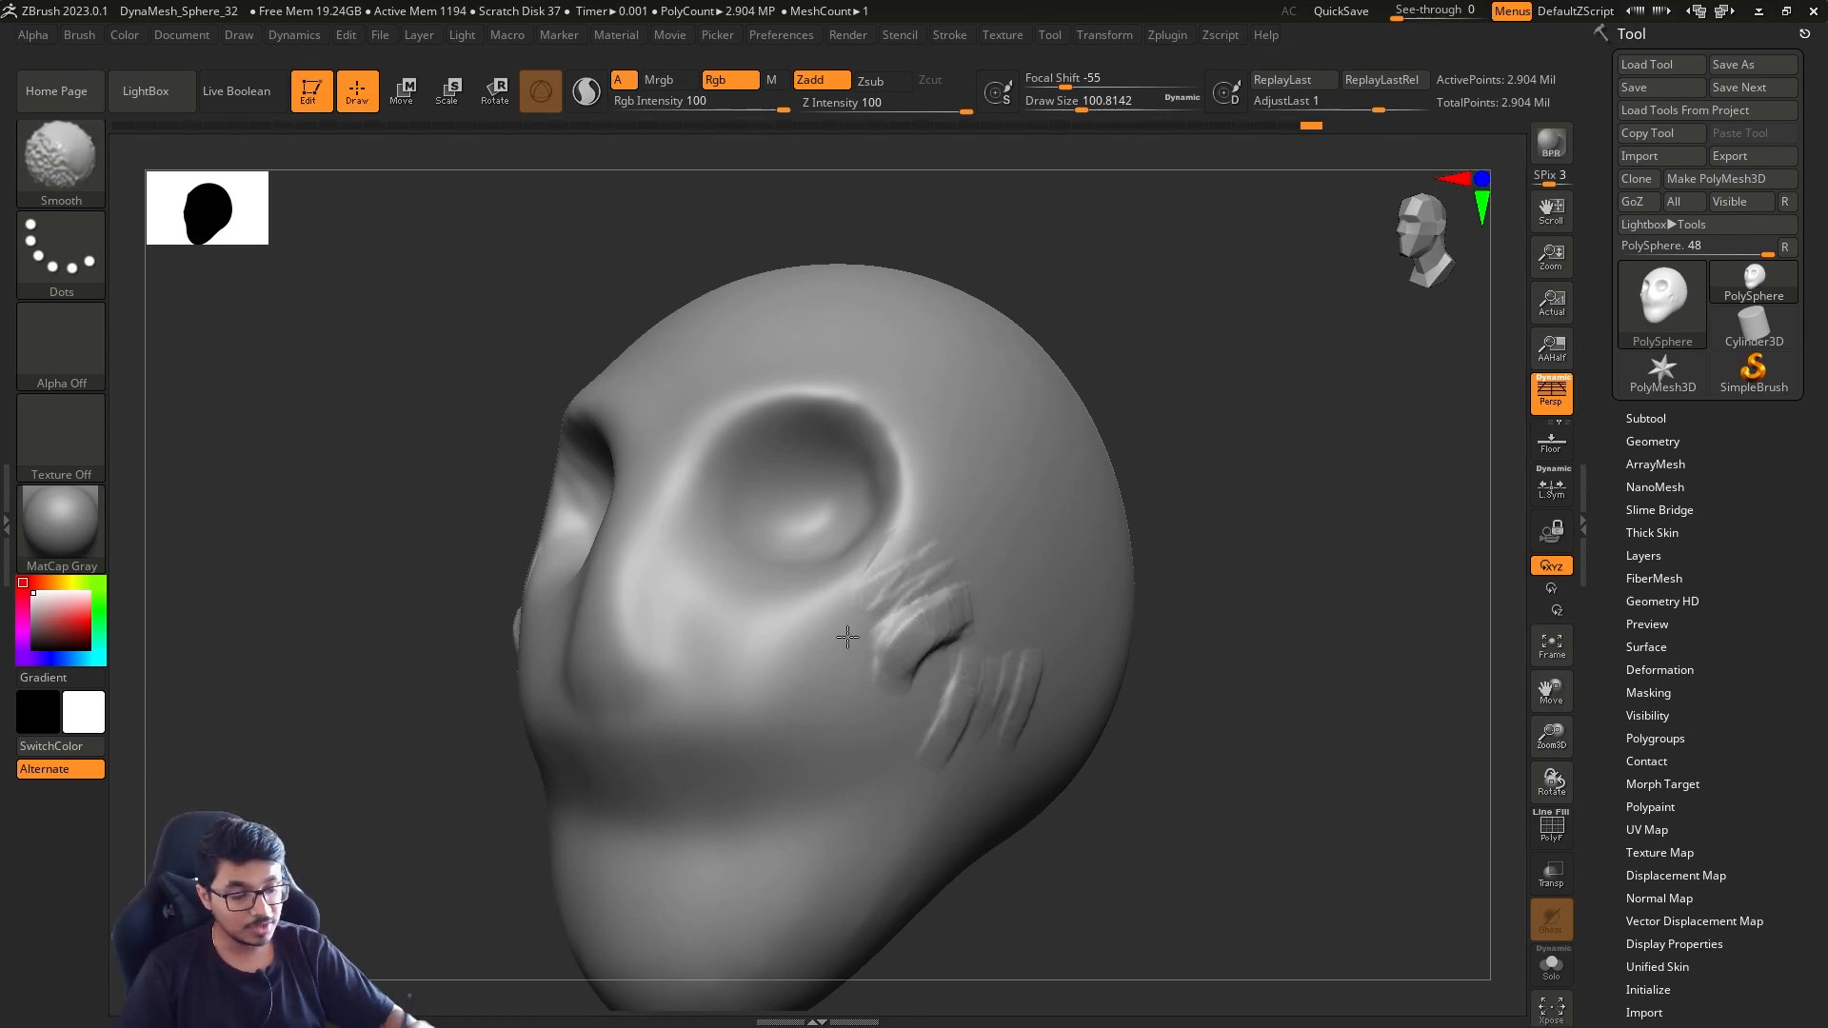
pyautogui.press('ctrl')
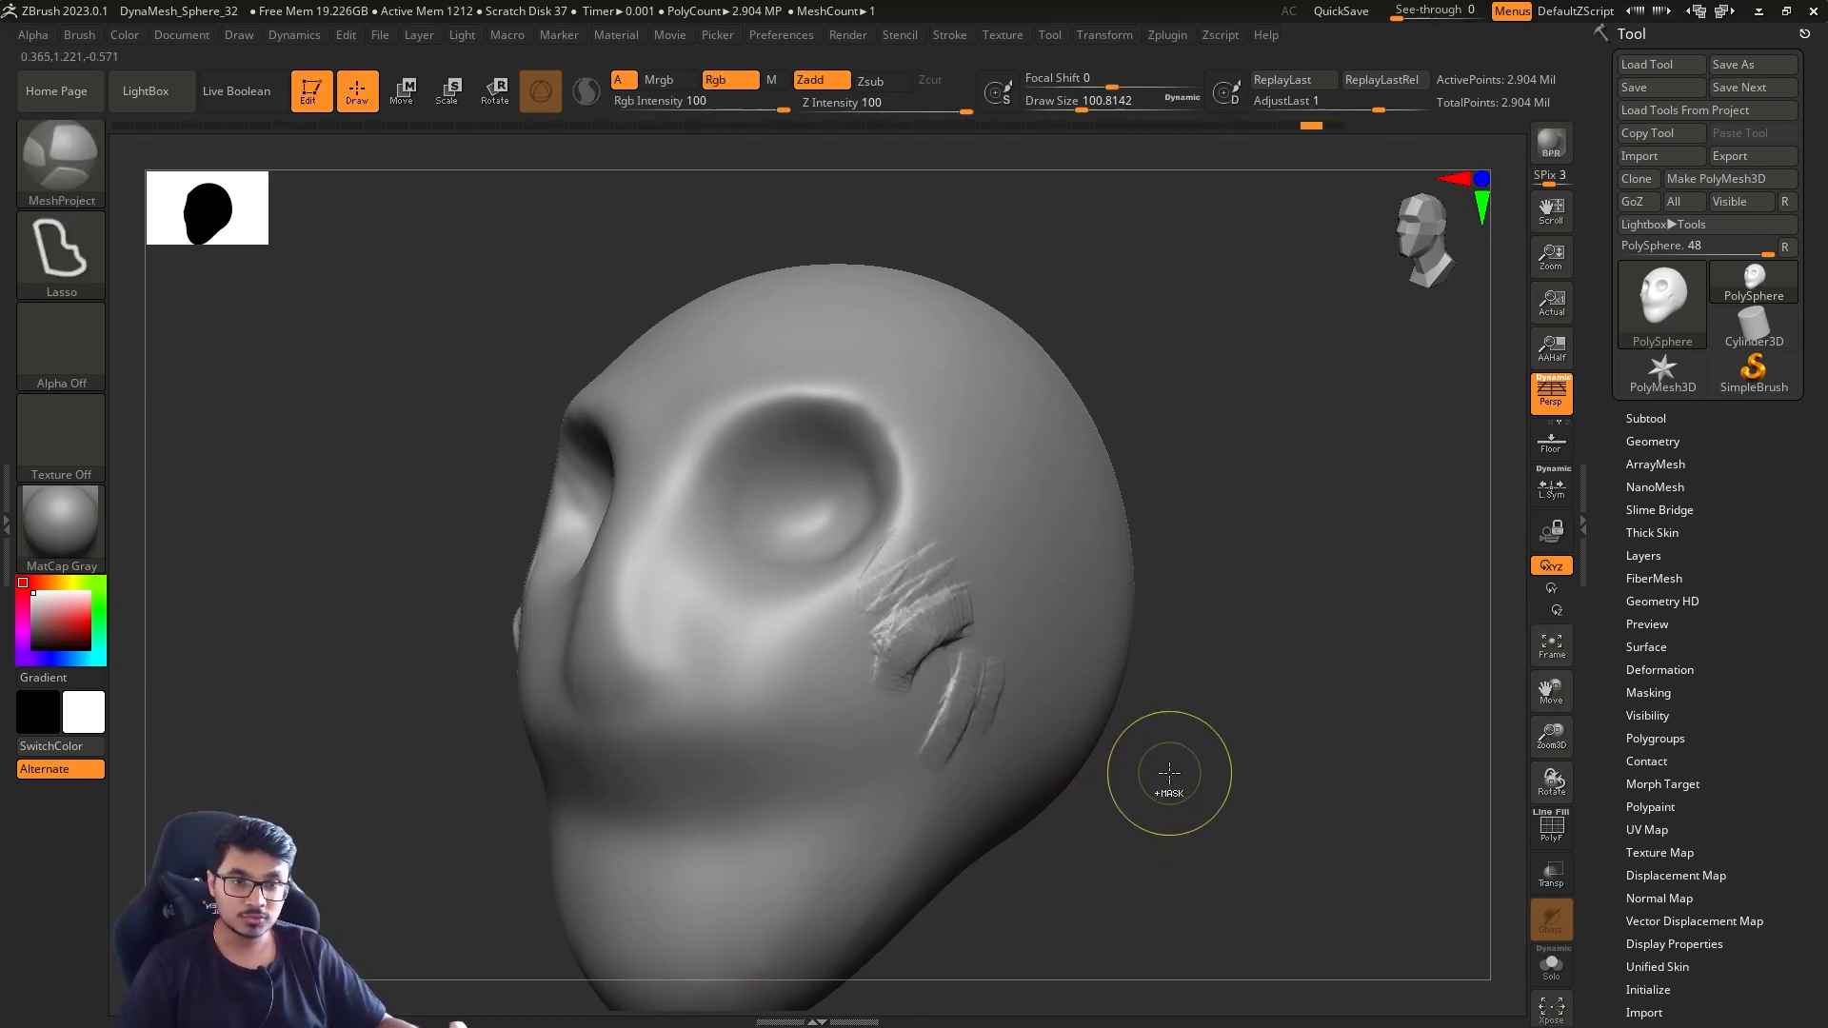
# Return to the base mesh, subdivide it once, and build up the cheekbone with ClayBuildup at a draw size of about 104
pyautogui.moveTo(1169, 773)
pyautogui.keyDown('ctrl'); pyautogui.mouseDown()
pyautogui.moveTo(1240, 656)
pyautogui.moveTo(1181, 666)
pyautogui.mouseUp(); pyautogui.keyUp('ctrl')
pyautogui.hotkey('ctrl', 'd')
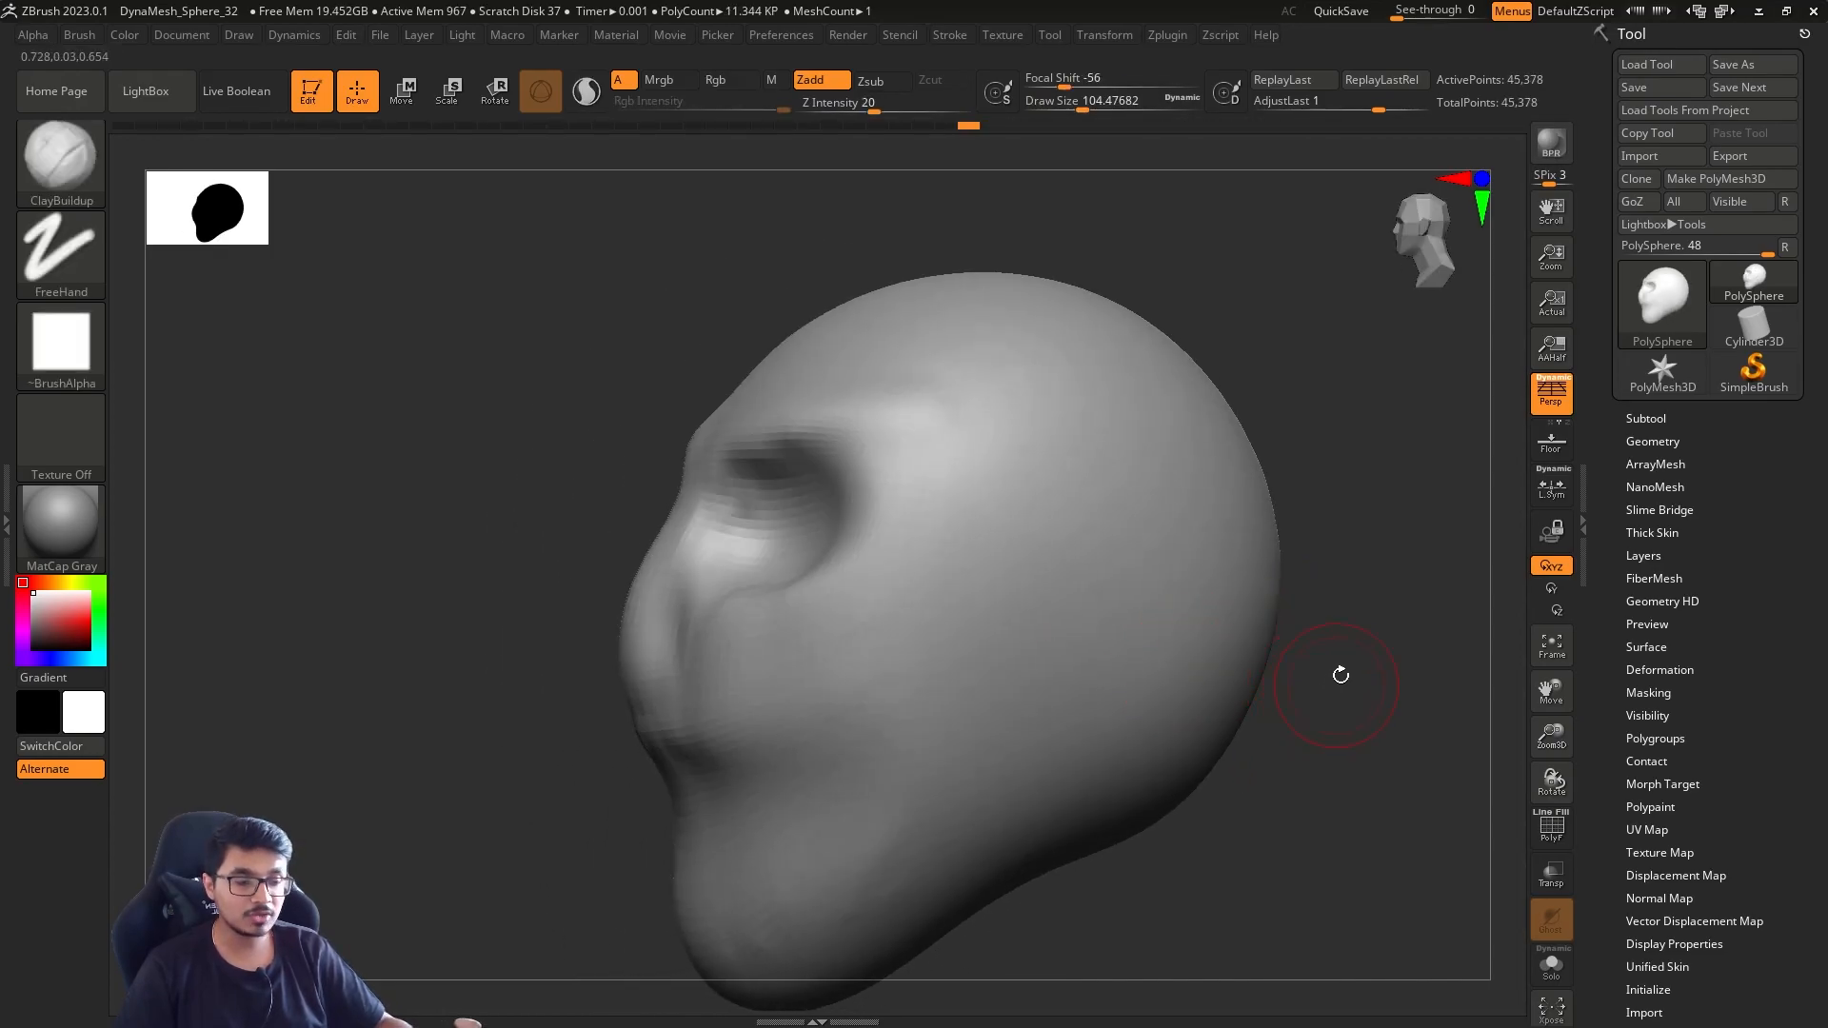
pyautogui.moveTo(1341, 677); pyautogui.dragTo(1418, 669)
pyautogui.moveTo(1014, 550)
pyautogui.mouseDown()
pyautogui.moveTo(934, 632)
pyautogui.moveTo(1045, 527)
pyautogui.mouseUp()
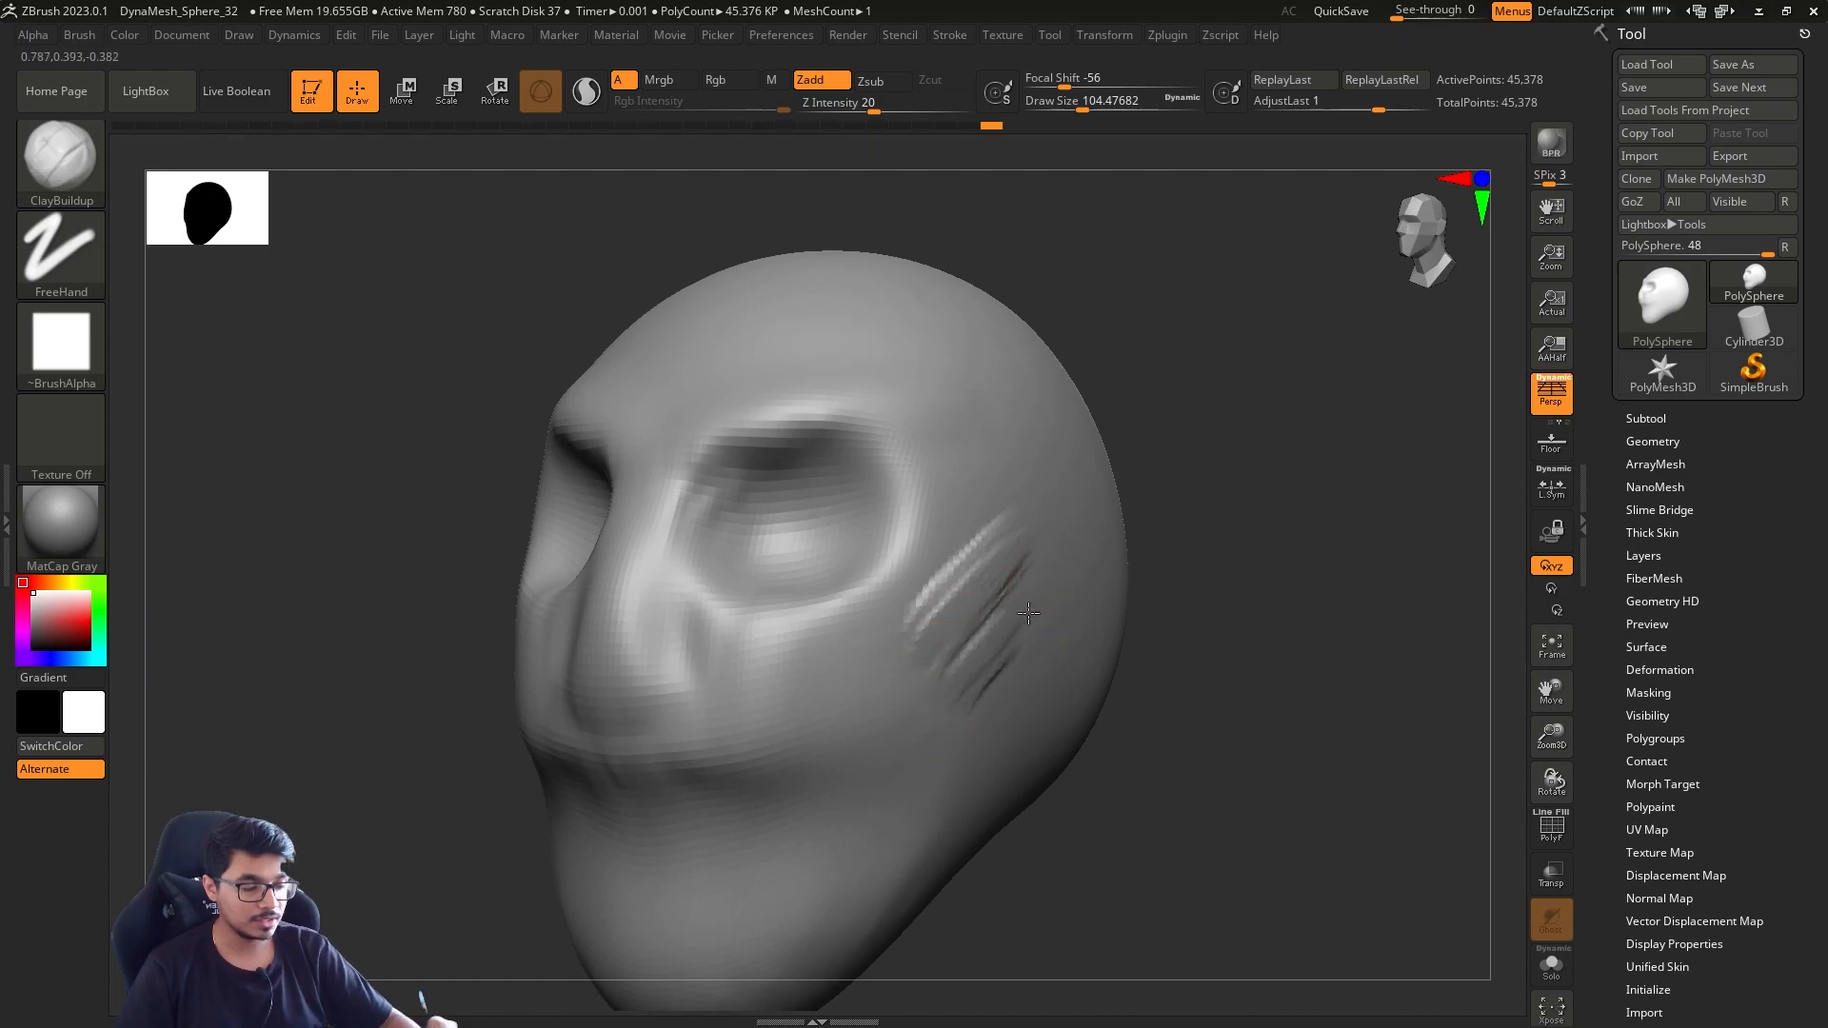
pyautogui.moveTo(1004, 638); pyautogui.dragTo(938, 733)
pyautogui.moveTo(1066, 610)
pyautogui.mouseDown()
pyautogui.moveTo(897, 834)
pyautogui.moveTo(1095, 567)
pyautogui.moveTo(795, 783)
pyautogui.moveTo(1003, 555)
pyautogui.moveTo(972, 716)
pyautogui.mouseUp()
pyautogui.moveTo(1228, 728); pyautogui.dragTo(1148, 703)
pyautogui.keyDown('alt'); pyautogui.moveTo(1289, 689); pyautogui.dragTo(1232, 581); pyautogui.keyUp('alt')
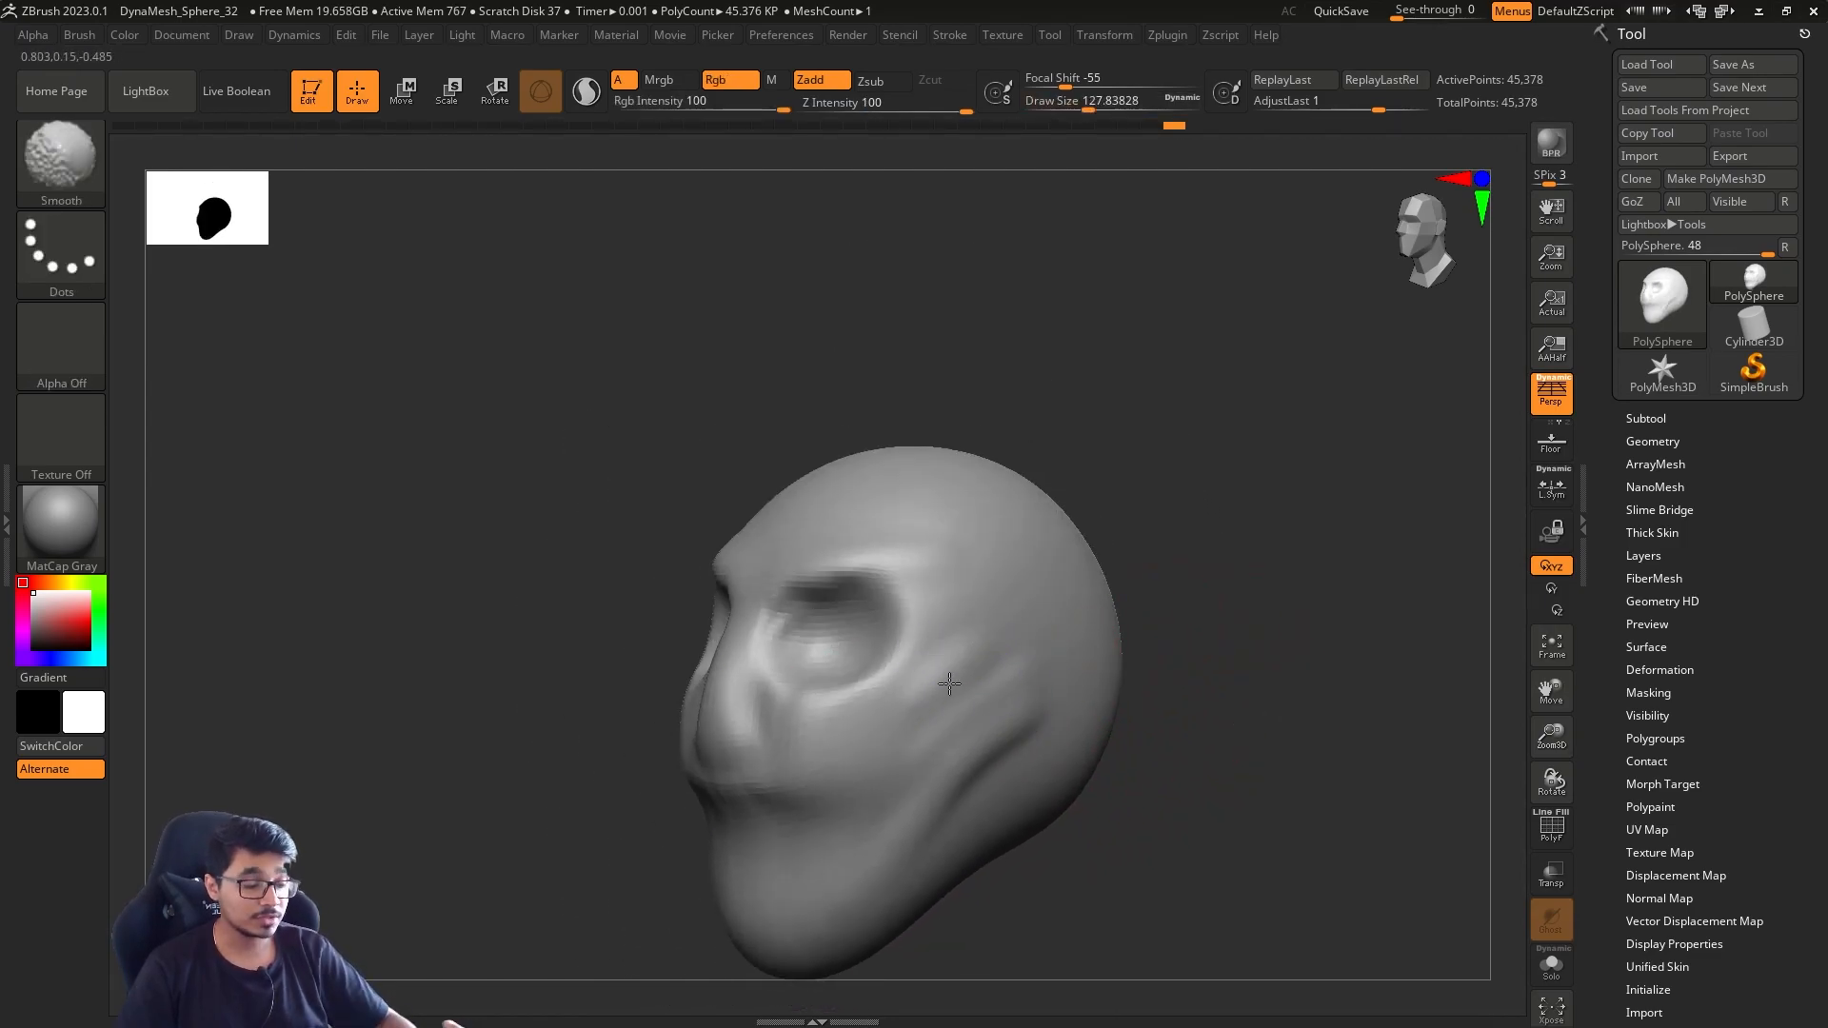
# Smooth the cheek, then sculpt the side of the mouth and the jaw with ClayBuildup, starting at a draw size of about 87
pyautogui.keyDown('shift'); pyautogui.moveTo(1049, 643); pyautogui.dragTo(1026, 726); pyautogui.keyUp('shift')
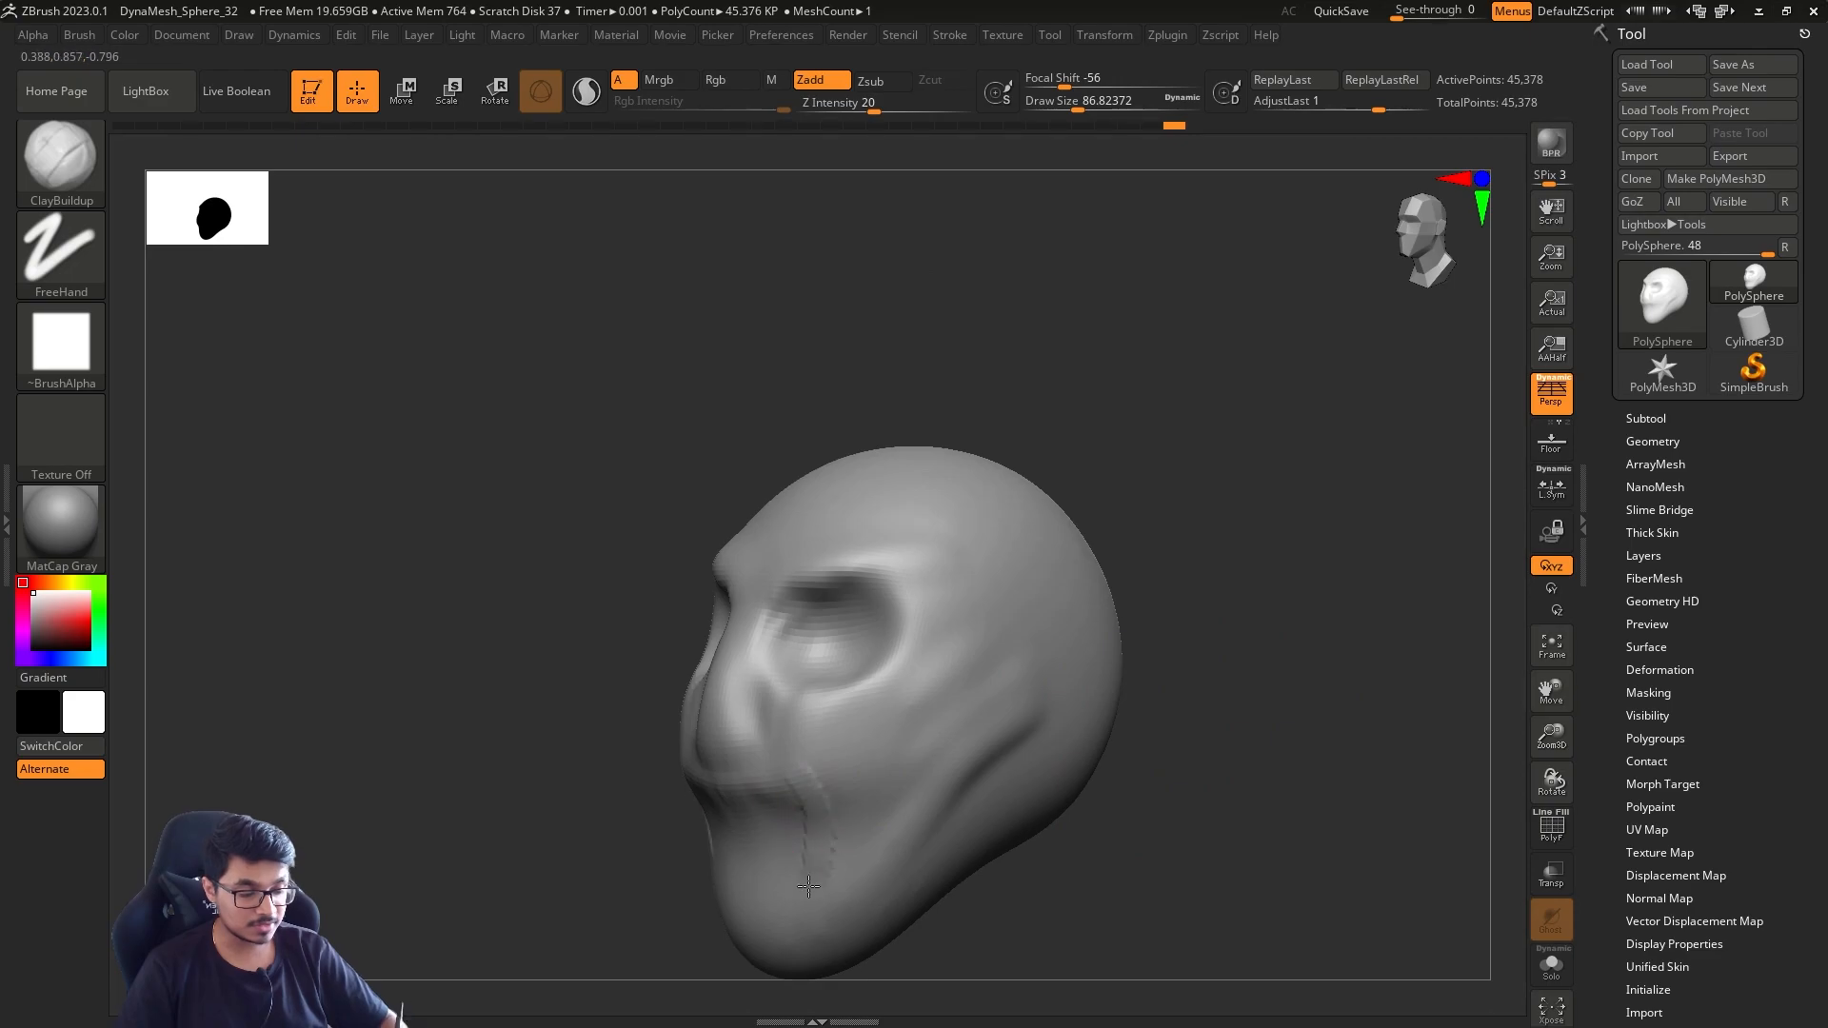
pyautogui.press(']')
pyautogui.moveTo(952, 769)
pyautogui.keyDown('alt'); pyautogui.mouseDown()
pyautogui.moveTo(869, 869)
pyautogui.moveTo(974, 752)
pyautogui.mouseUp(); pyautogui.keyUp('alt')
pyautogui.keyDown('alt'); pyautogui.moveTo(859, 895); pyautogui.dragTo(820, 952); pyautogui.keyUp('alt')
pyautogui.moveTo(1086, 908)
pyautogui.keyDown('alt'); pyautogui.mouseDown()
pyautogui.moveTo(1118, 755)
pyautogui.moveTo(1261, 737)
pyautogui.mouseUp(); pyautogui.keyUp('alt')
# Refine the cheeks and jaw with broad strokes, smoothing them at a draw size of about 212
pyautogui.keyDown('shift'); pyautogui.moveTo(928, 671); pyautogui.dragTo(897, 763); pyautogui.keyUp('shift')
pyautogui.moveTo(942, 652); pyautogui.dragTo(990, 629)
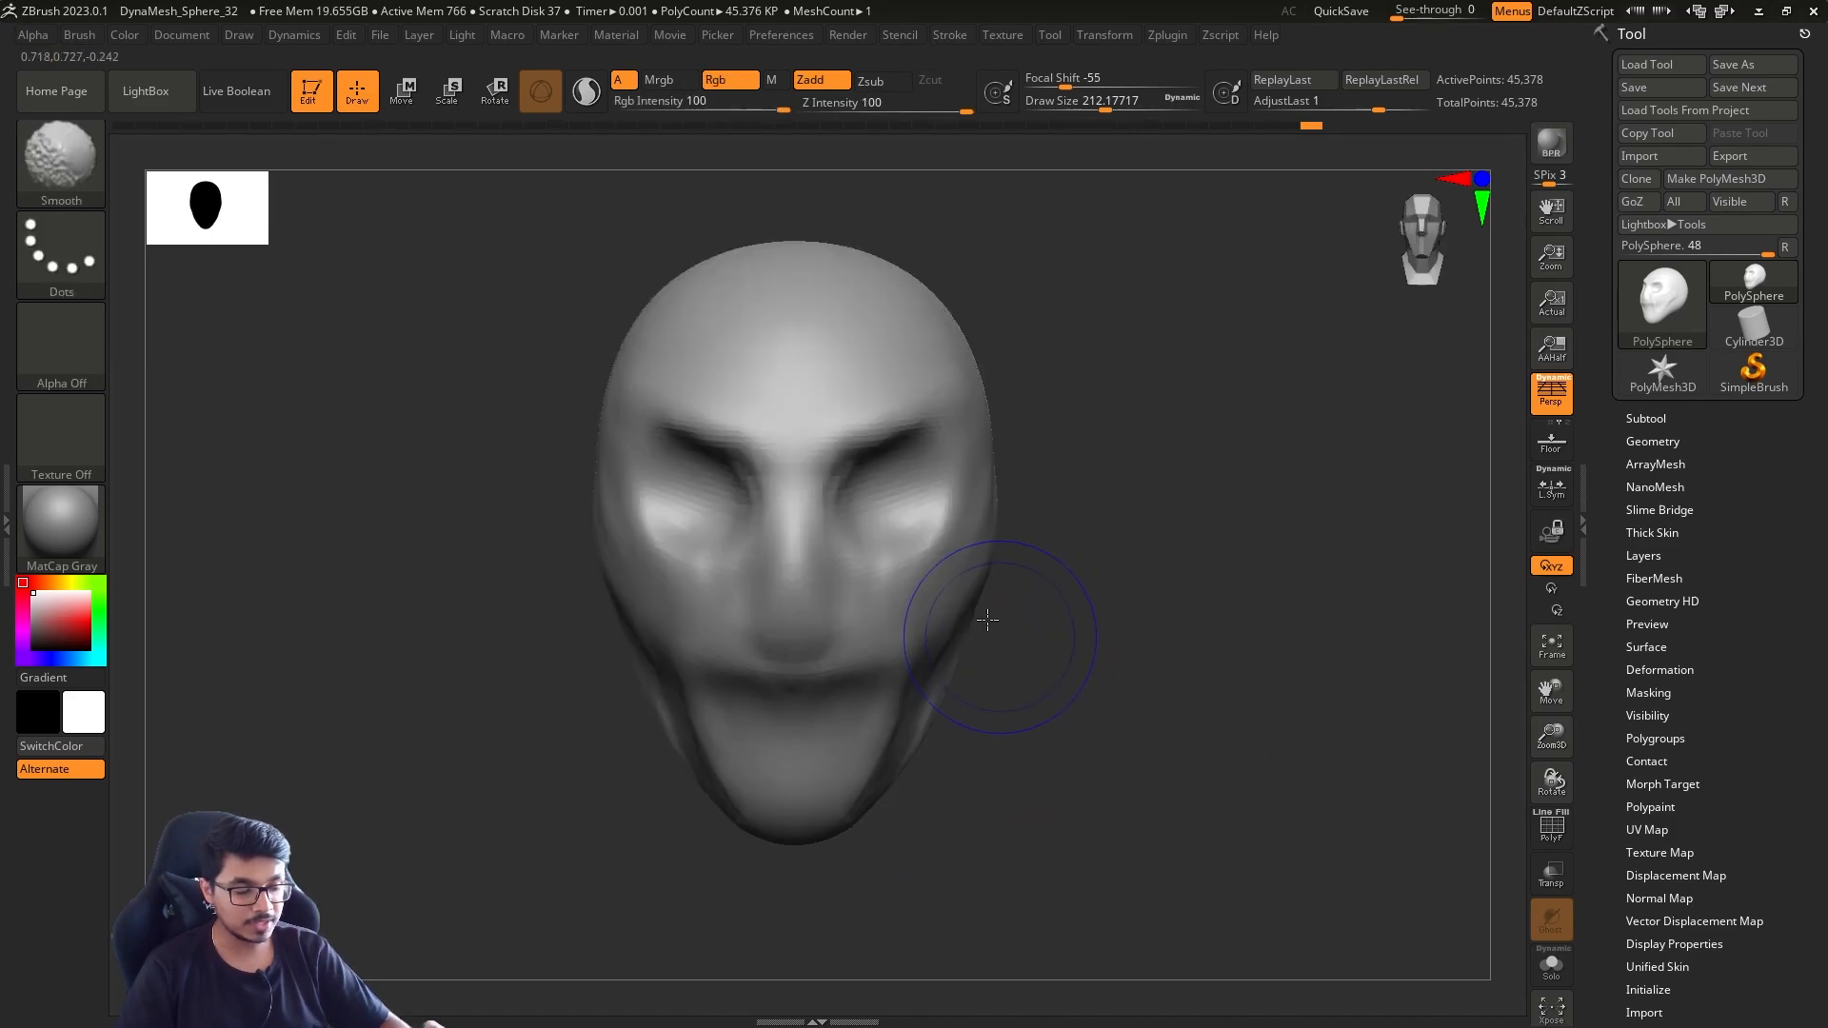
pyautogui.moveTo(948, 727); pyautogui.dragTo(989, 692)
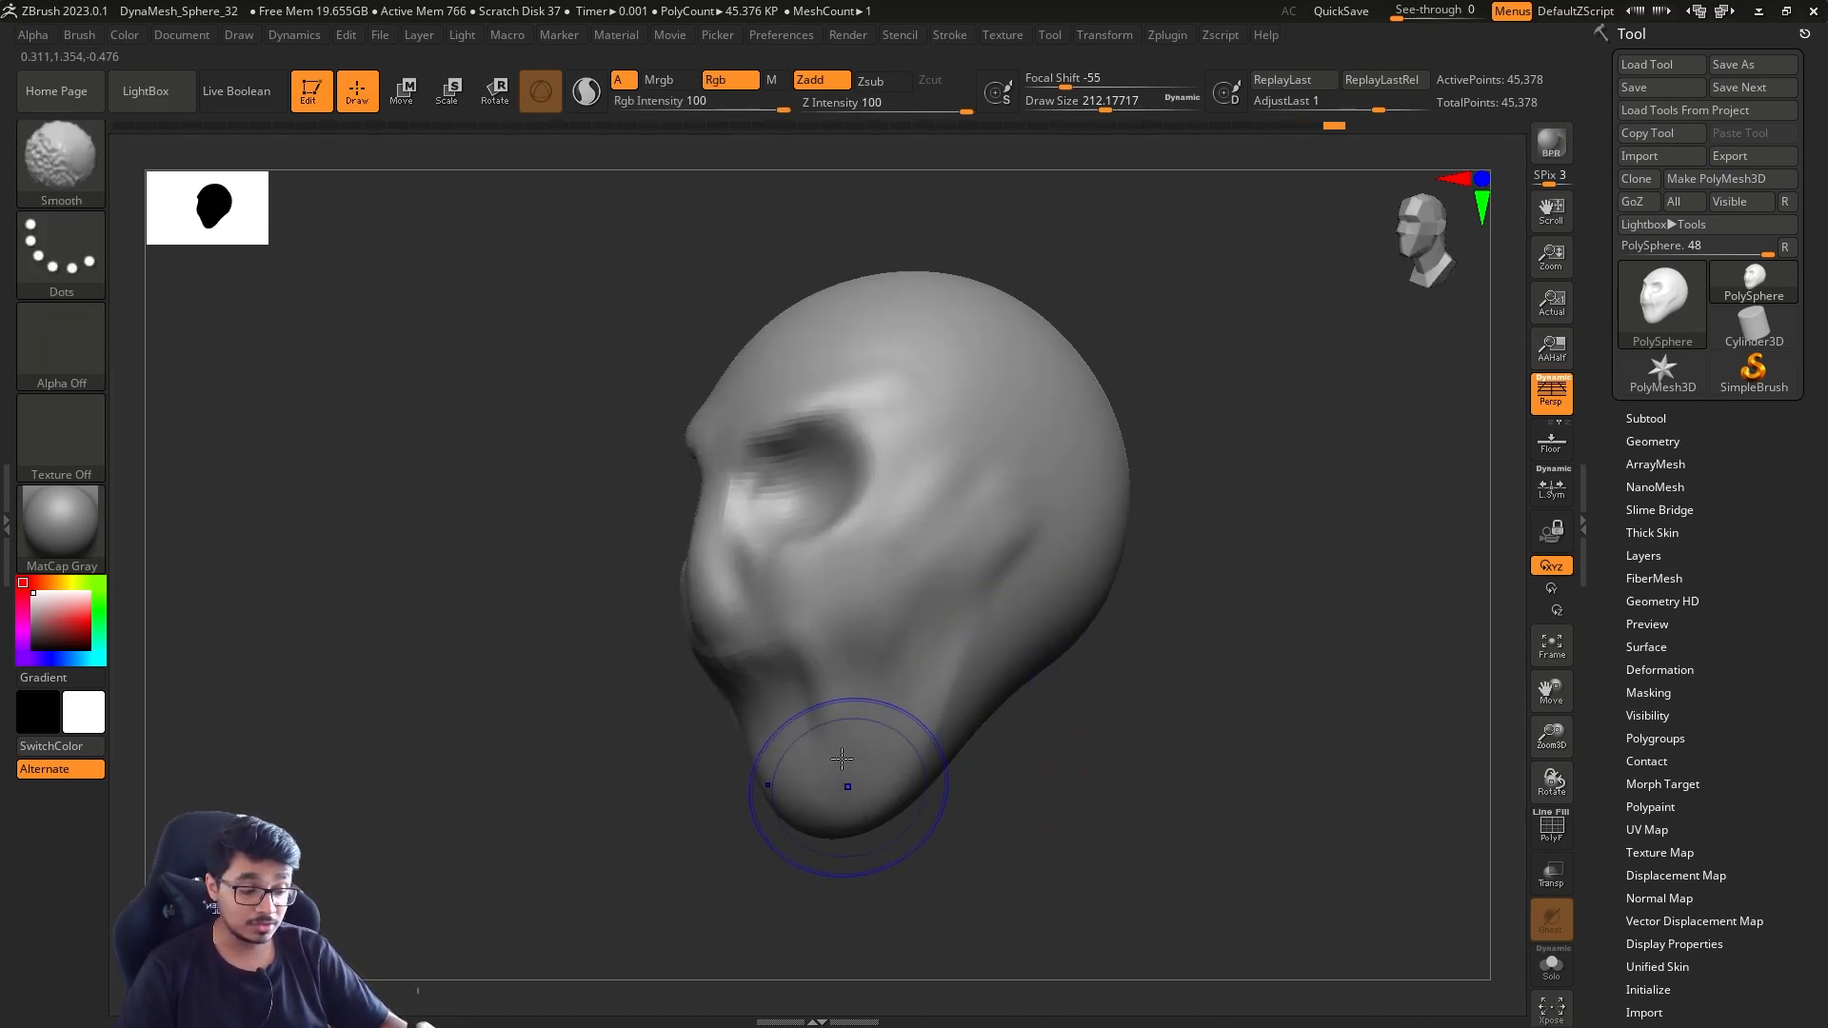
pyautogui.moveTo(1201, 707); pyautogui.dragTo(1112, 680)
pyautogui.keyDown('shift'); pyautogui.moveTo(1026, 555); pyautogui.dragTo(993, 576); pyautogui.keyUp('shift')
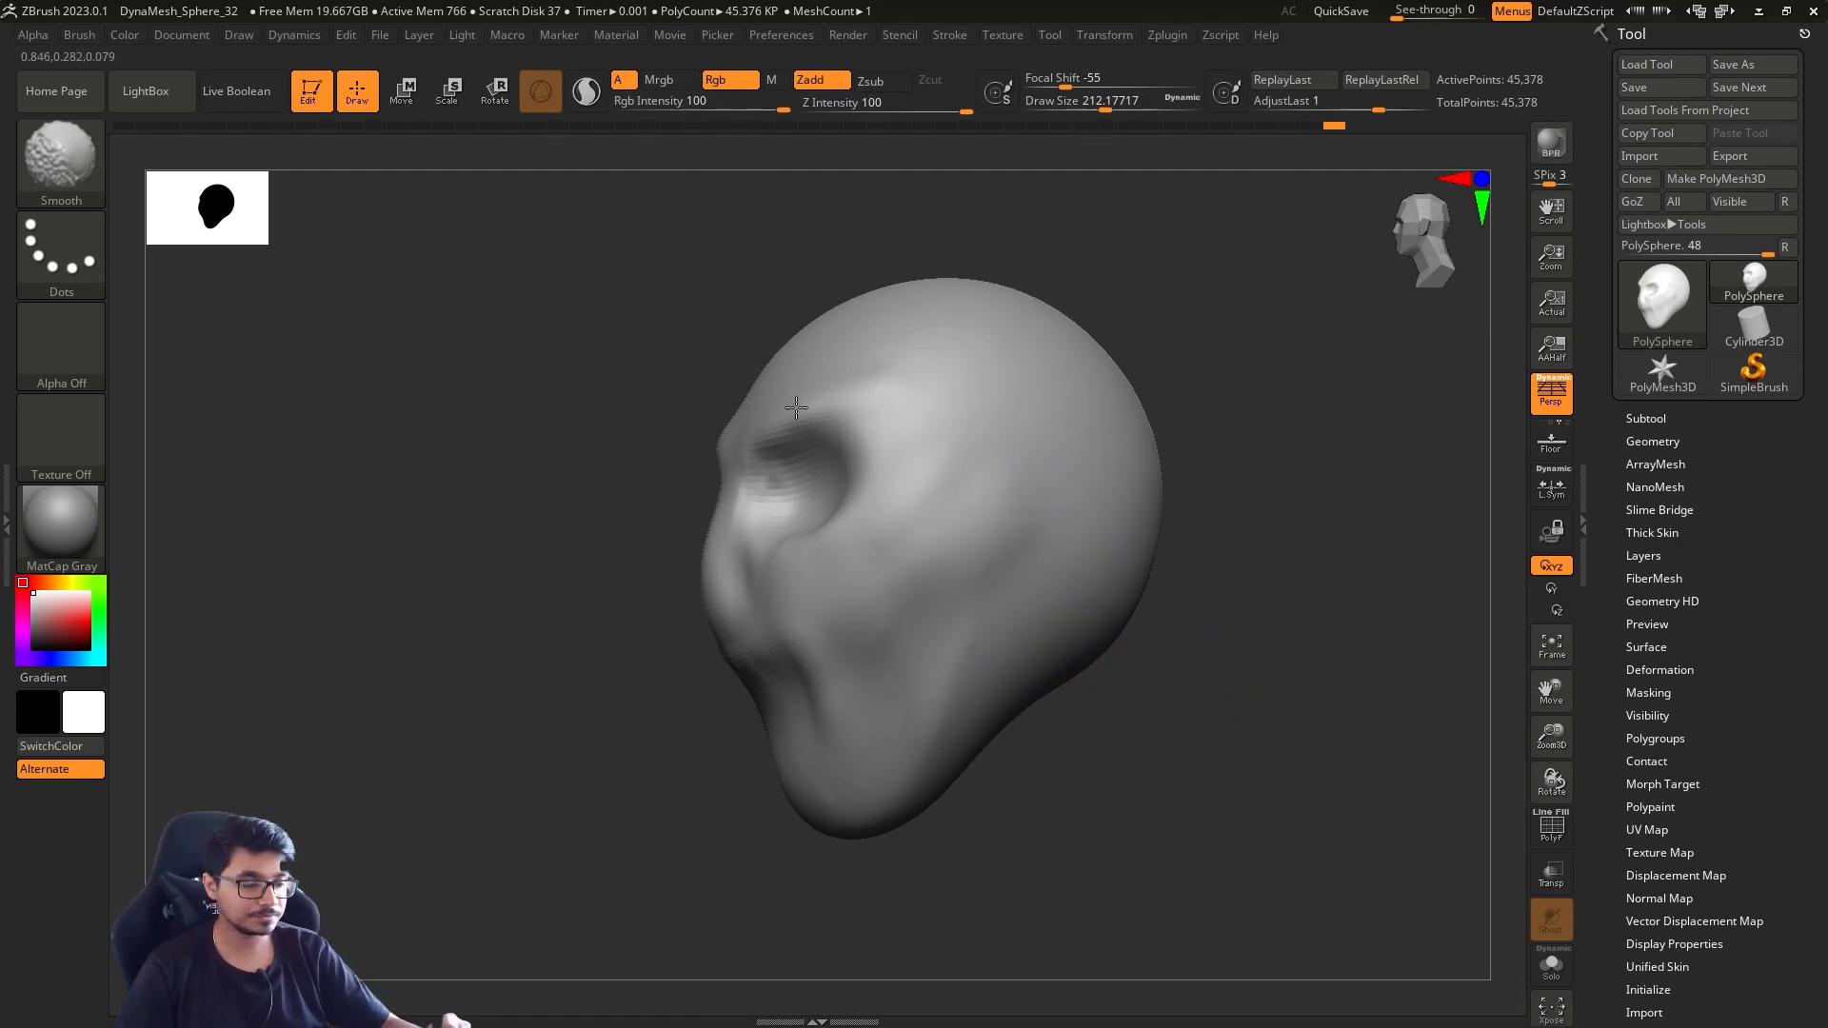
# Try the BasicMaterialB material on the head, then switch it to MatCap Red Wax
pyautogui.moveTo(1040, 755); pyautogui.dragTo(745, 642)
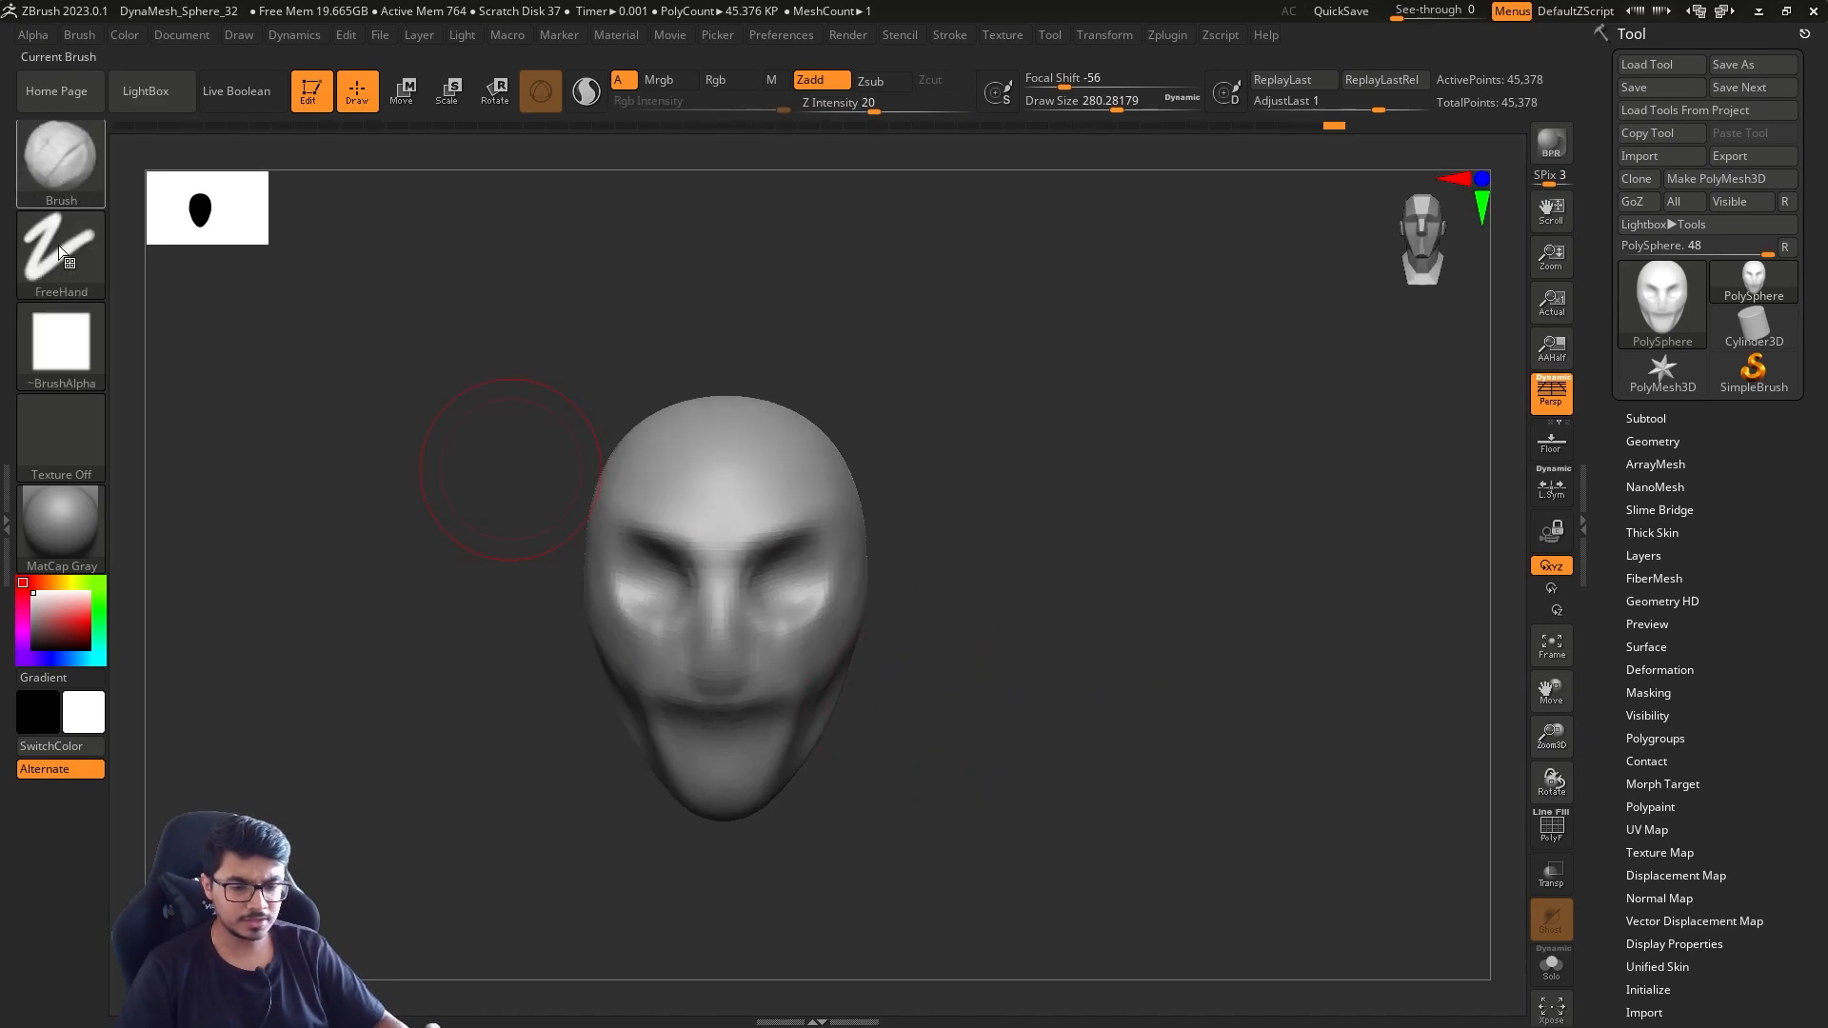
pyautogui.click(67, 524)
pyautogui.click(53, 521)
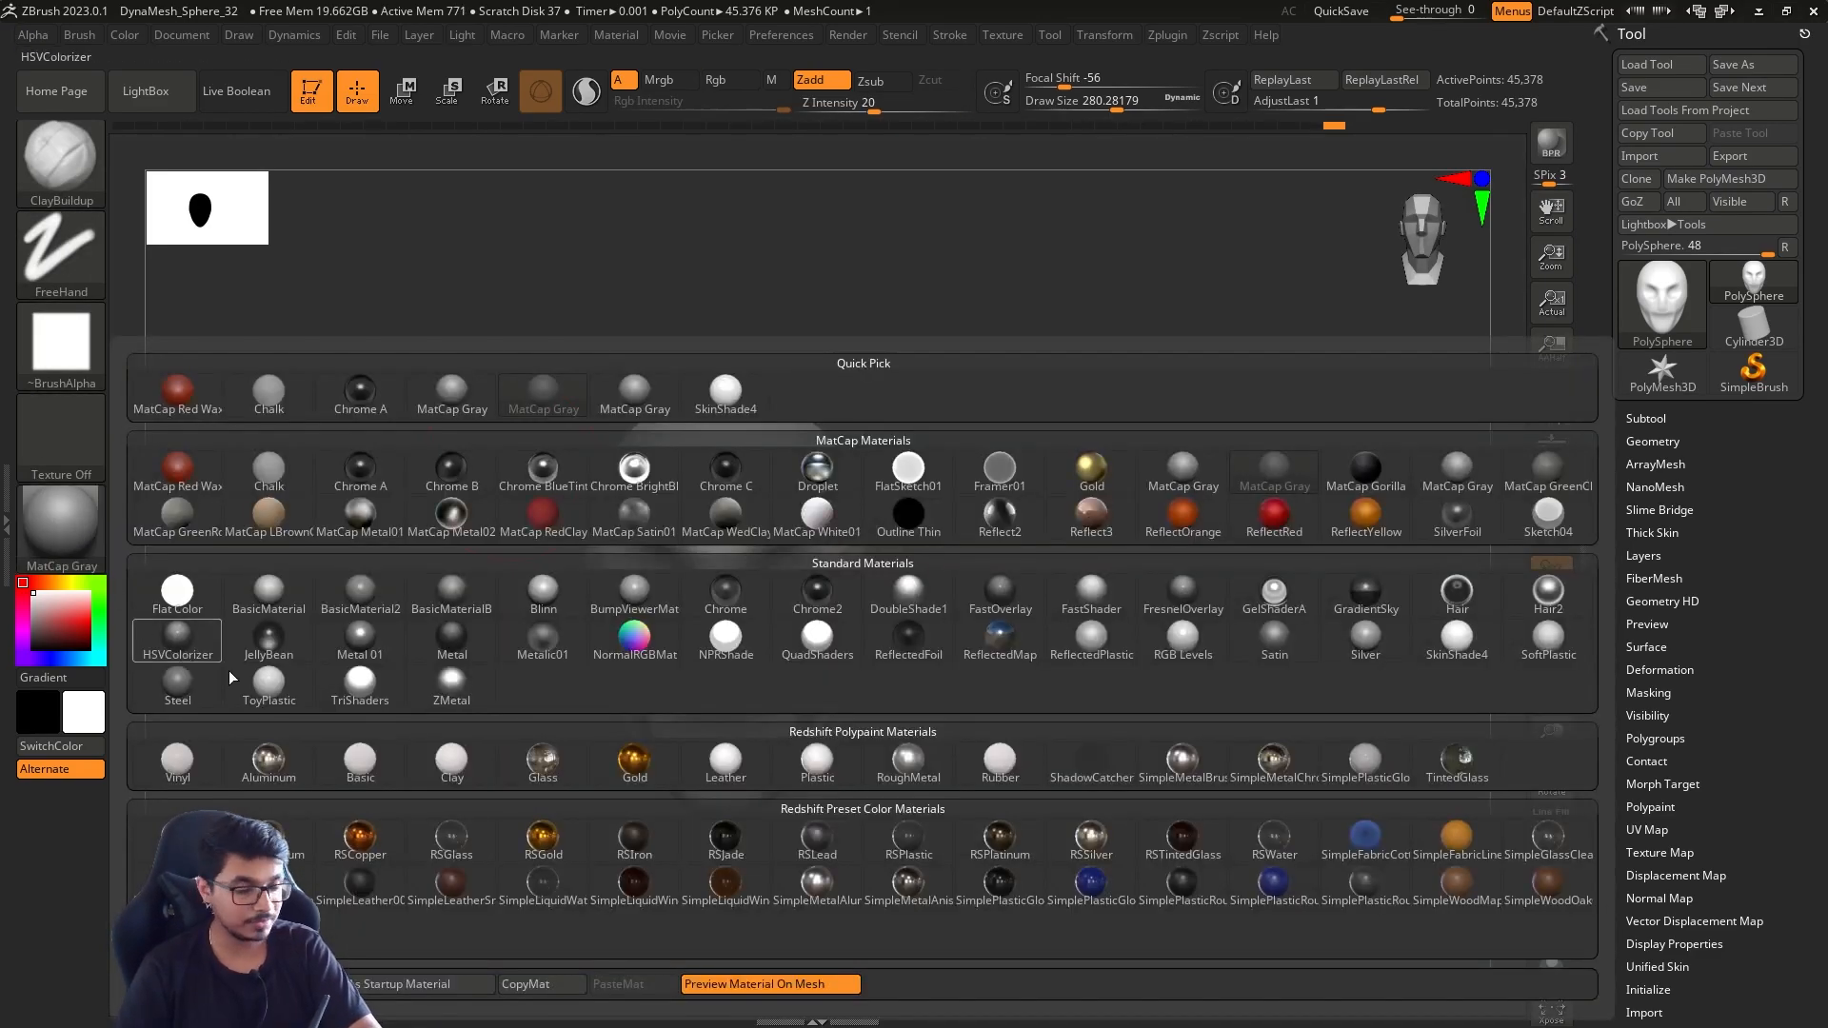
pyautogui.click(535, 600)
pyautogui.moveTo(1013, 671)
pyautogui.mouseDown()
pyautogui.moveTo(1076, 657)
pyautogui.moveTo(958, 624)
pyautogui.moveTo(1052, 660)
pyautogui.moveTo(993, 653)
pyautogui.mouseUp()
pyautogui.click(59, 522)
# Set the draw size to about 305 and test ClayBuildup and Smooth strokes on the back side of the head
pyautogui.press('s')
pyautogui.moveTo(1003, 644); pyautogui.dragTo(1029, 672)
pyautogui.press('shift')
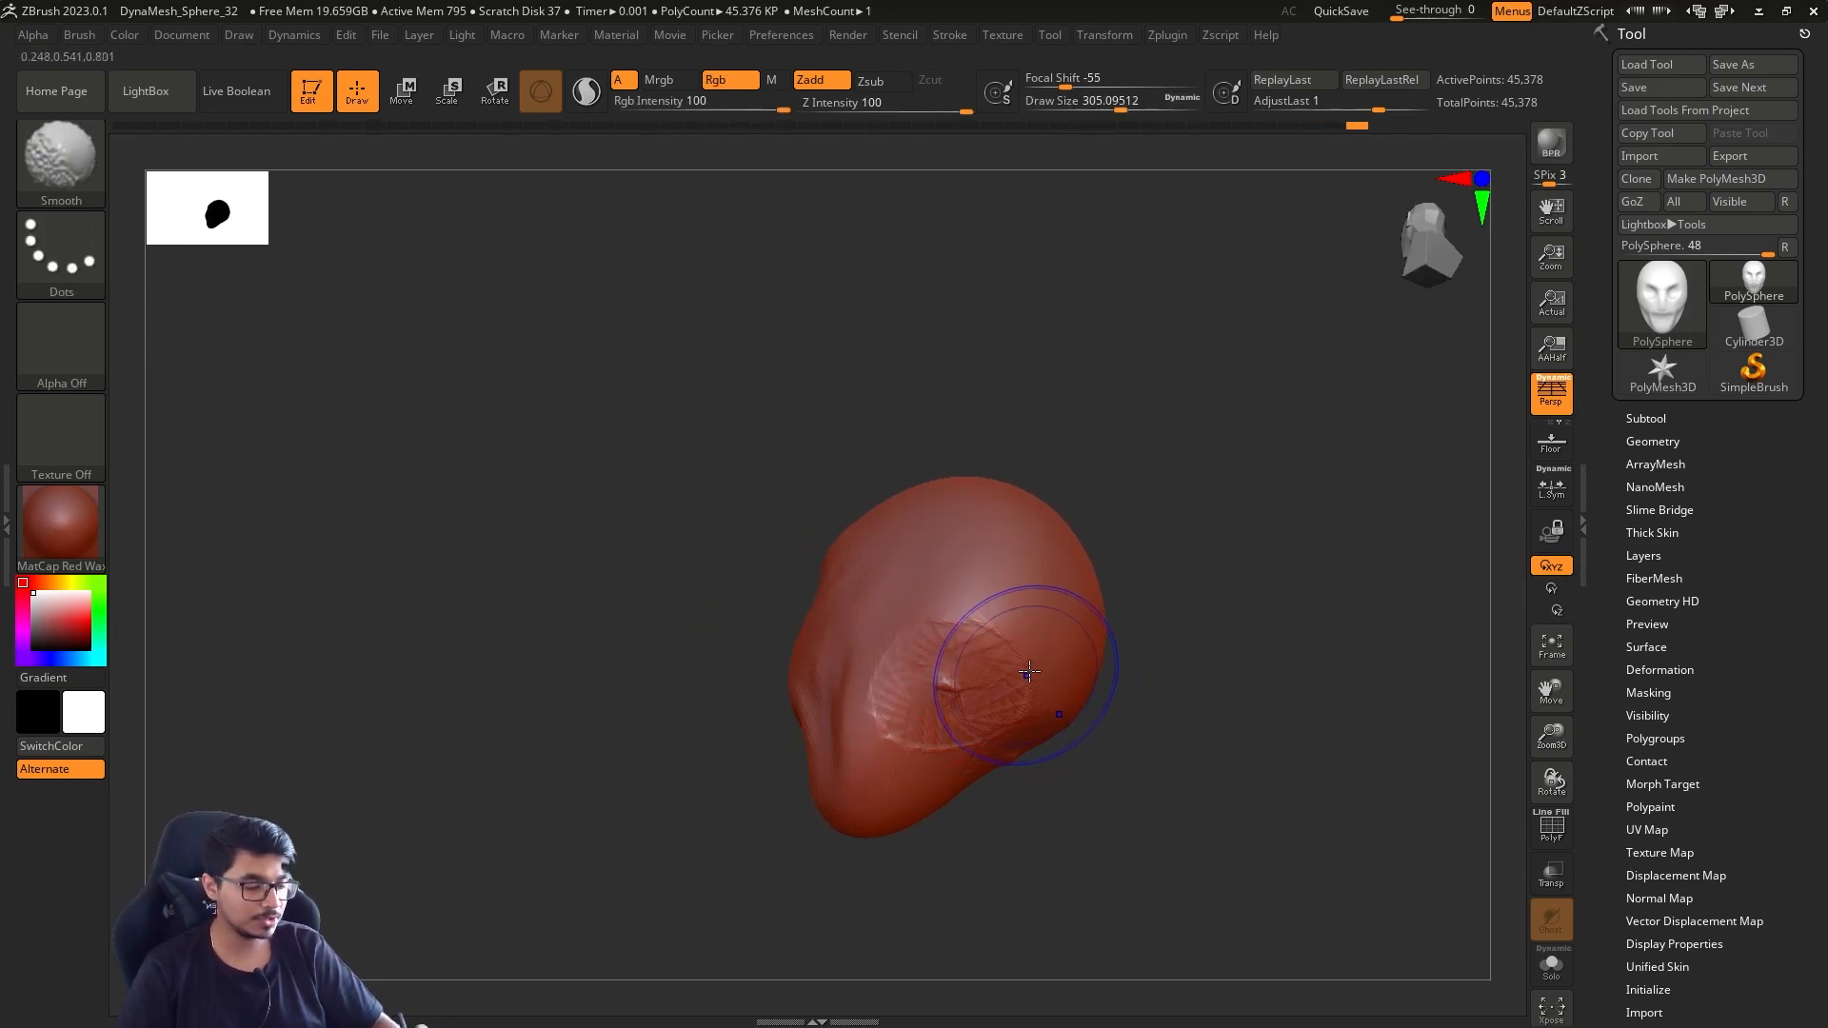
# Preview the head with BasicMaterial, then set its material to MatCap Gray
pyautogui.click(72, 523)
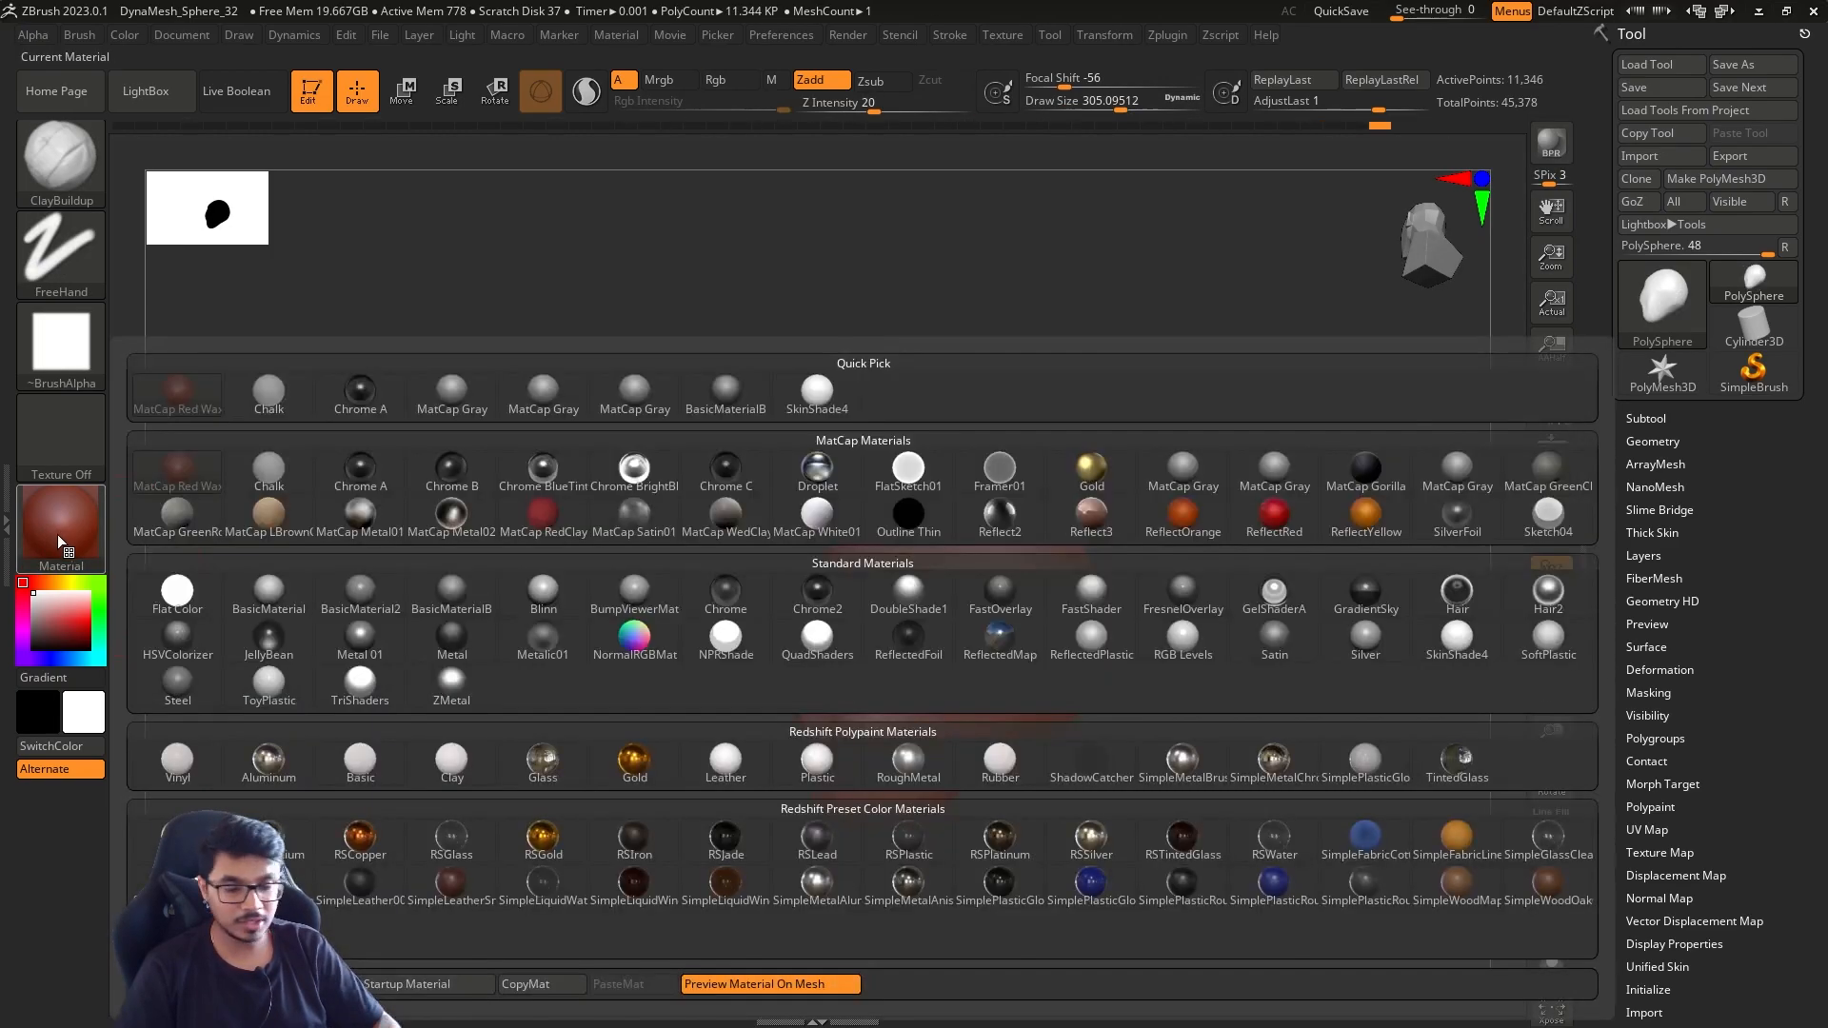
pyautogui.click(88, 521)
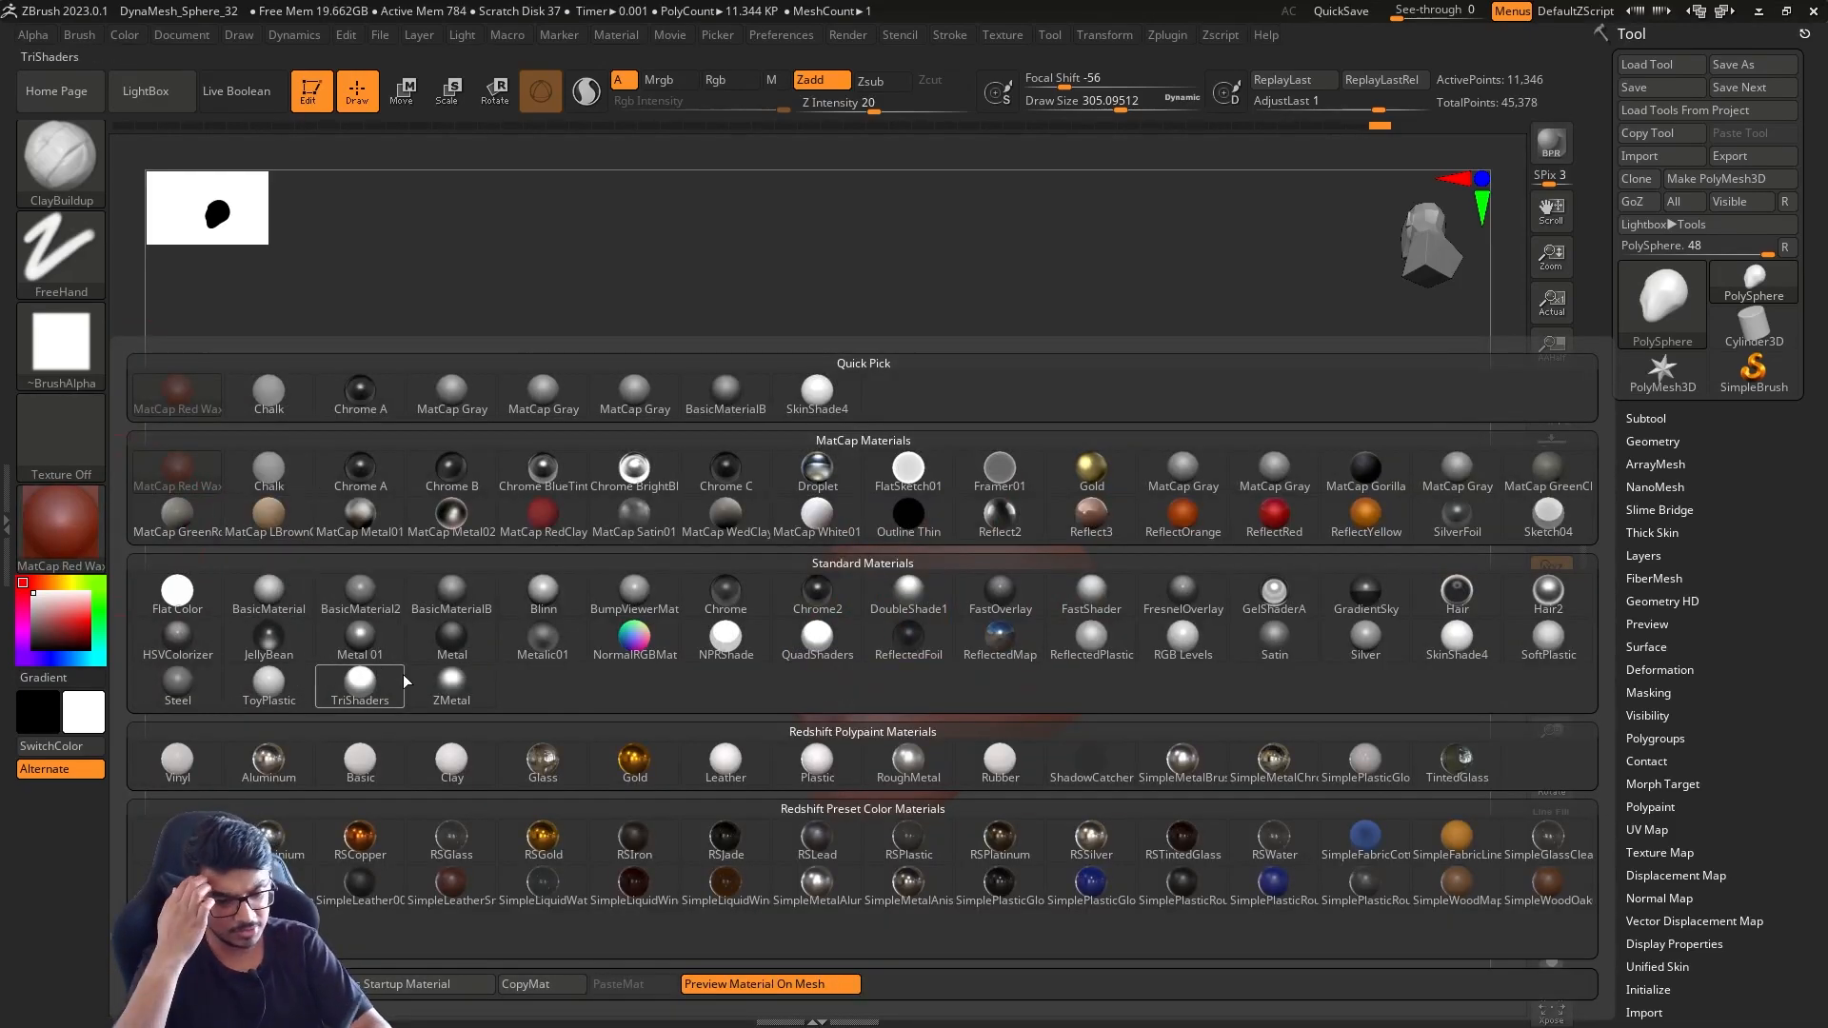
pyautogui.click(301, 599)
pyautogui.moveTo(592, 721); pyautogui.dragTo(724, 749)
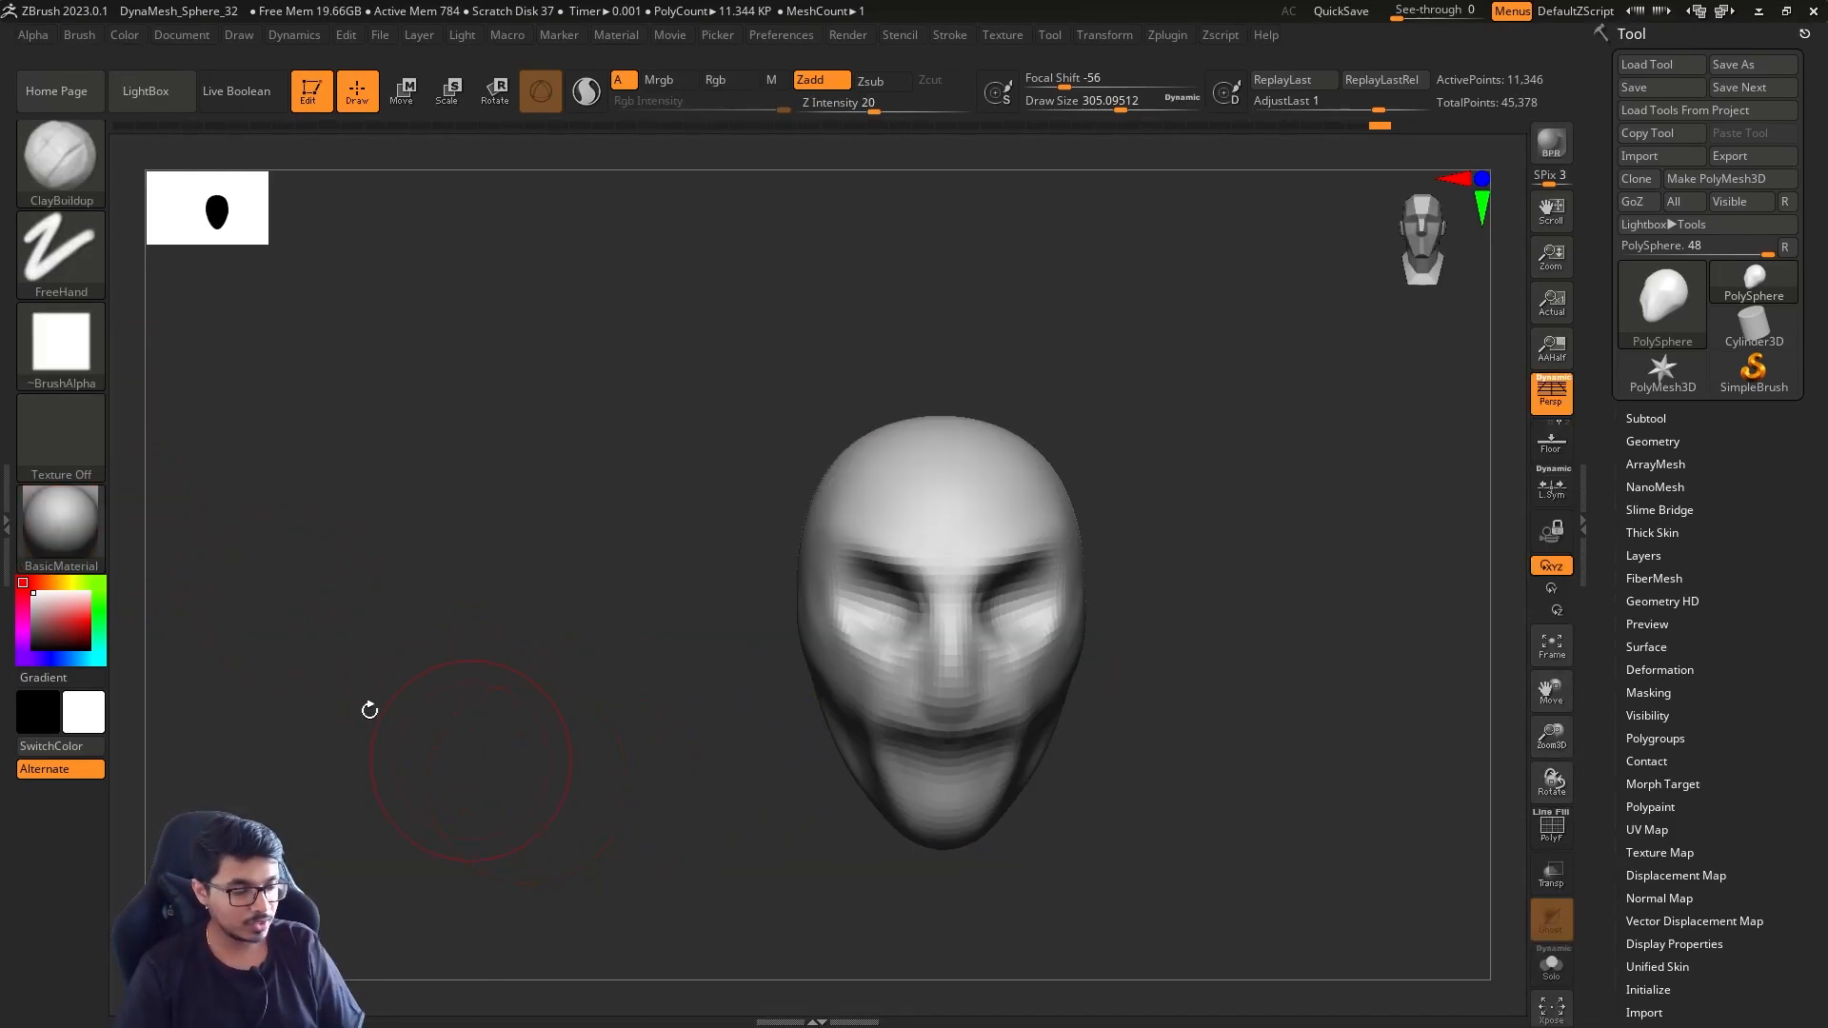
pyautogui.click(76, 525)
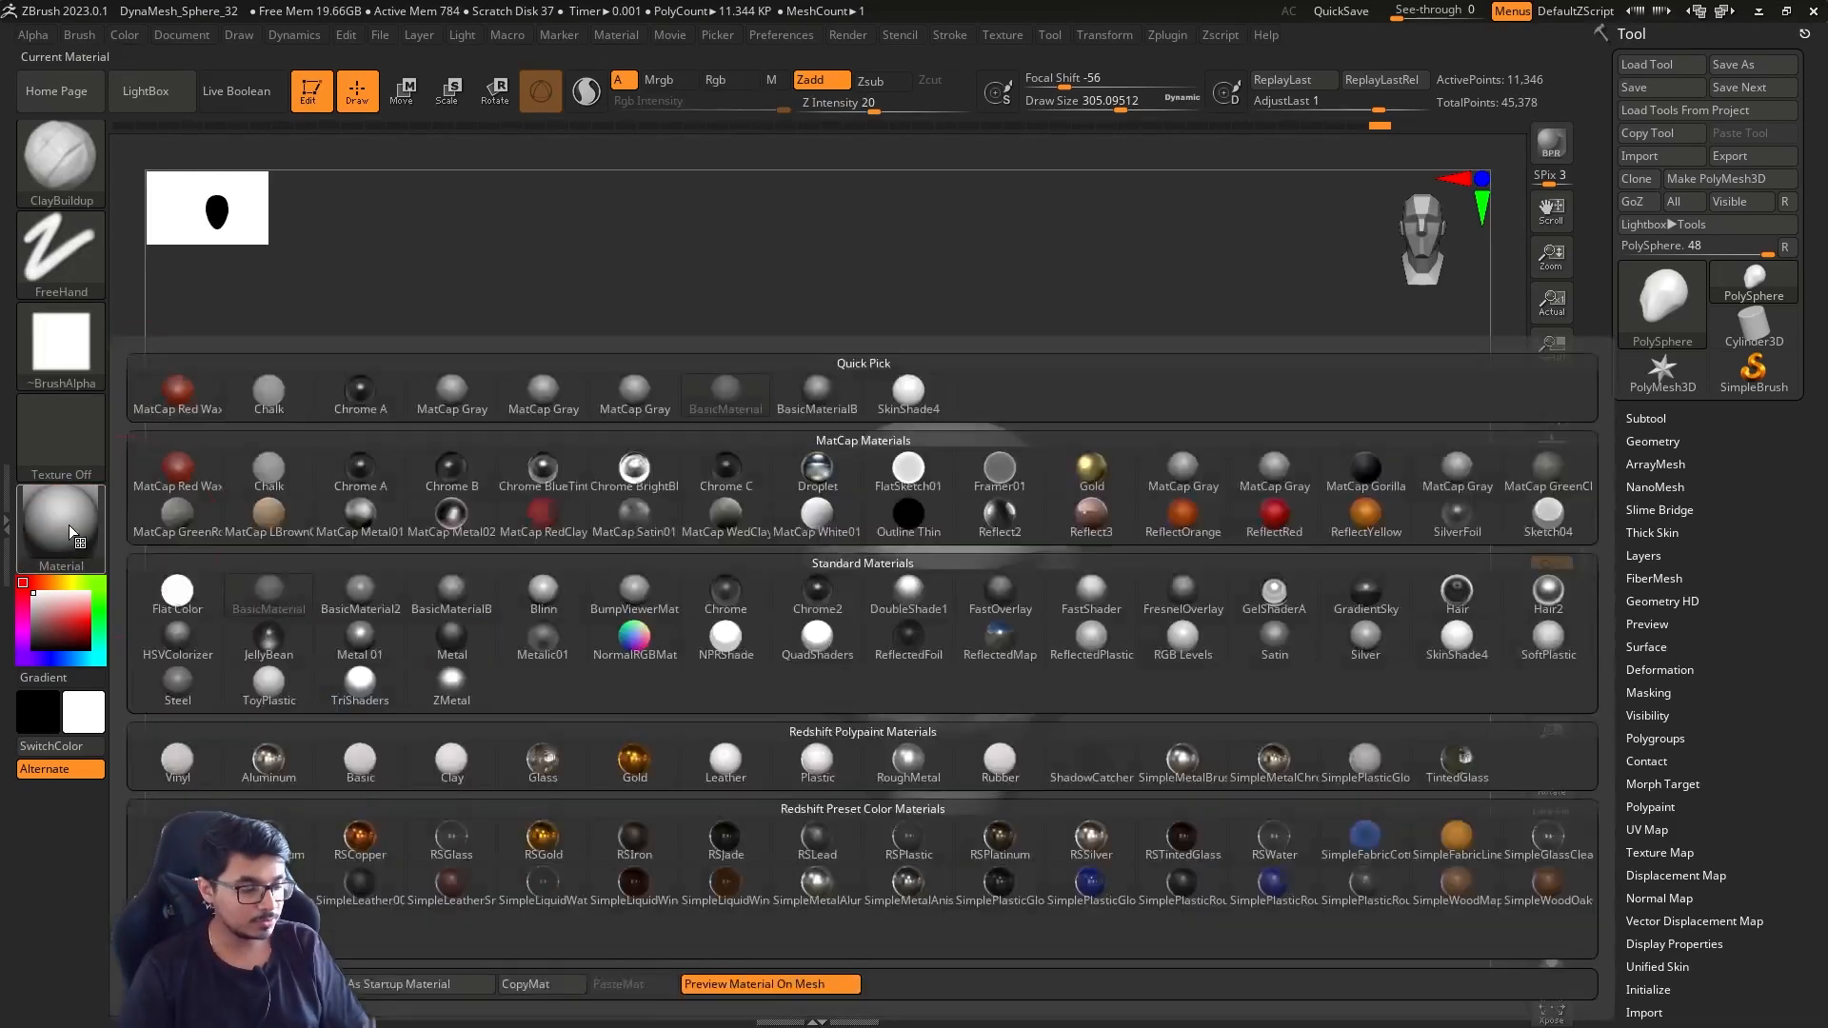
pyautogui.click(640, 411)
# Sculpt the nostrils and the mouth area with ClayBuildup at a draw size of about 90
pyautogui.moveTo(1171, 608)
pyautogui.mouseDown()
pyautogui.moveTo(1076, 609)
pyautogui.moveTo(1051, 538)
pyautogui.mouseUp()
pyautogui.moveTo(930, 468)
pyautogui.mouseDown()
pyautogui.moveTo(939, 502)
pyautogui.moveTo(927, 469)
pyautogui.moveTo(877, 487)
pyautogui.mouseUp()
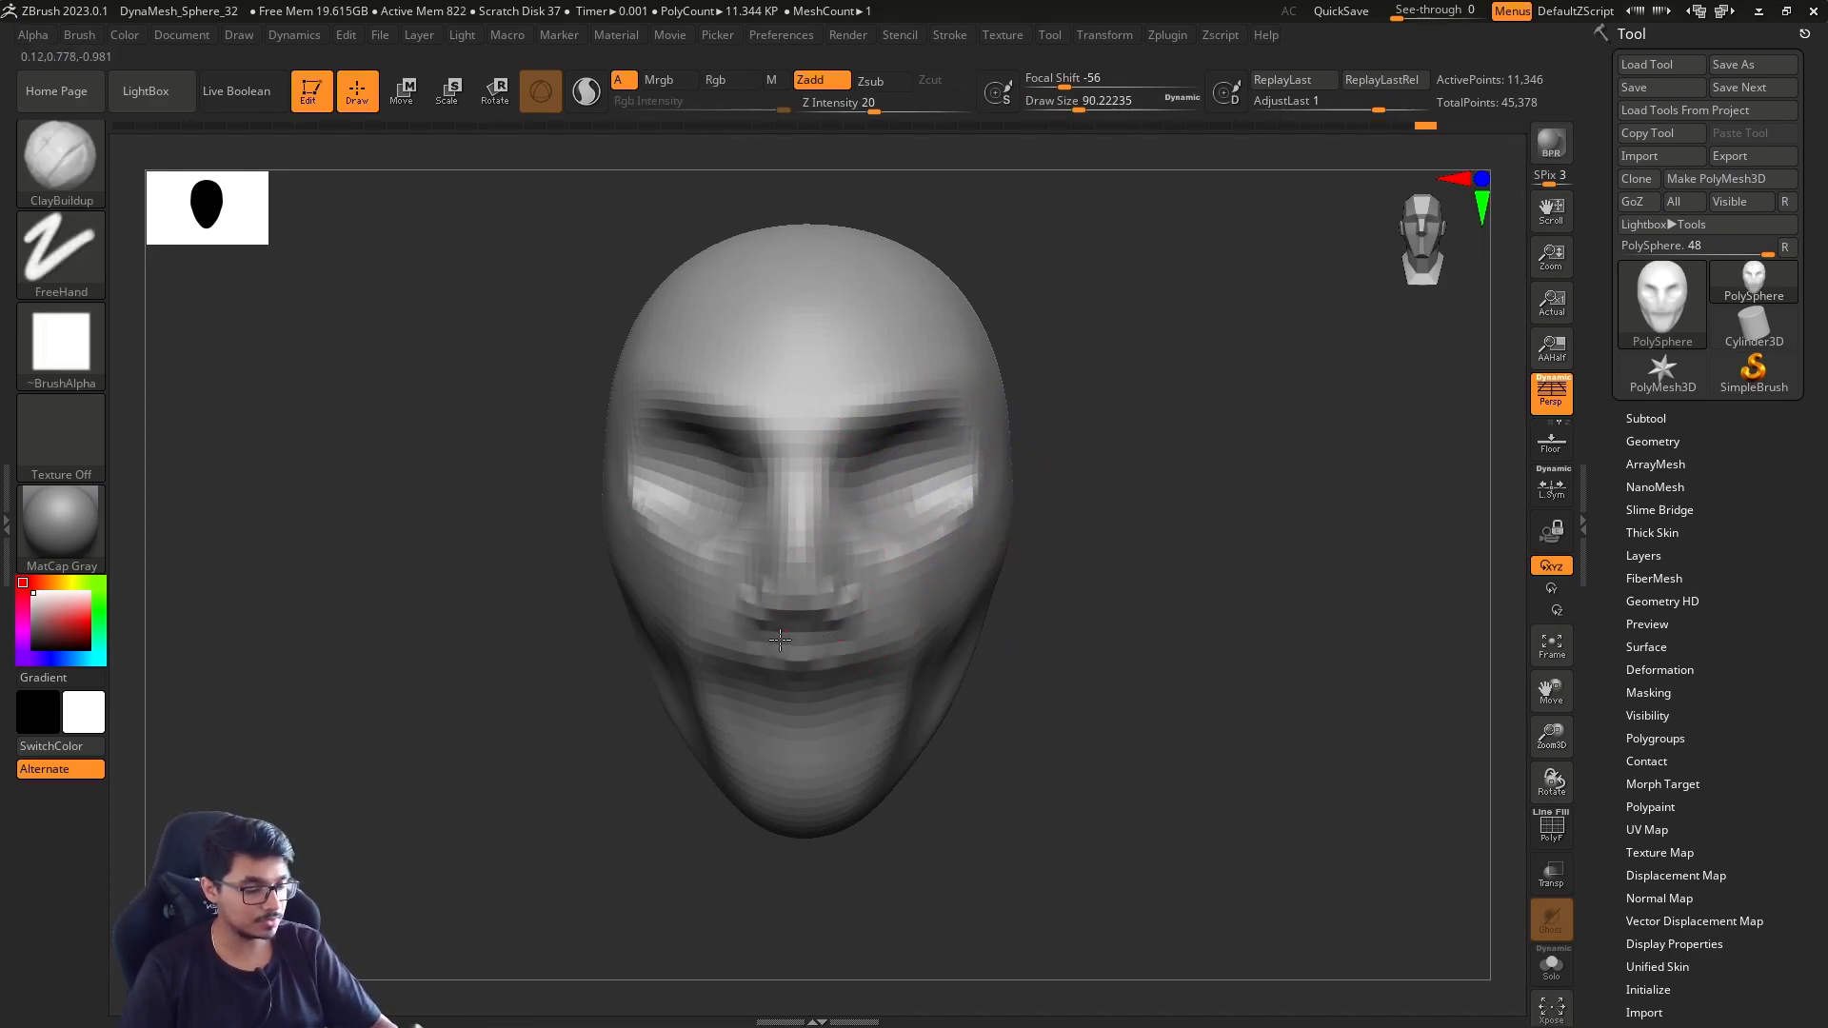
pyautogui.moveTo(844, 658)
pyautogui.mouseDown()
pyautogui.moveTo(794, 648)
pyautogui.moveTo(805, 720)
pyautogui.moveTo(752, 719)
pyautogui.mouseUp()
pyautogui.keyDown('alt'); pyautogui.moveTo(1215, 616); pyautogui.dragTo(1026, 570); pyautogui.keyUp('alt')
# Select the Move brush and set the draw size to about 666
pyautogui.press('s')
pyautogui.moveTo(1042, 608); pyautogui.dragTo(1097, 629)
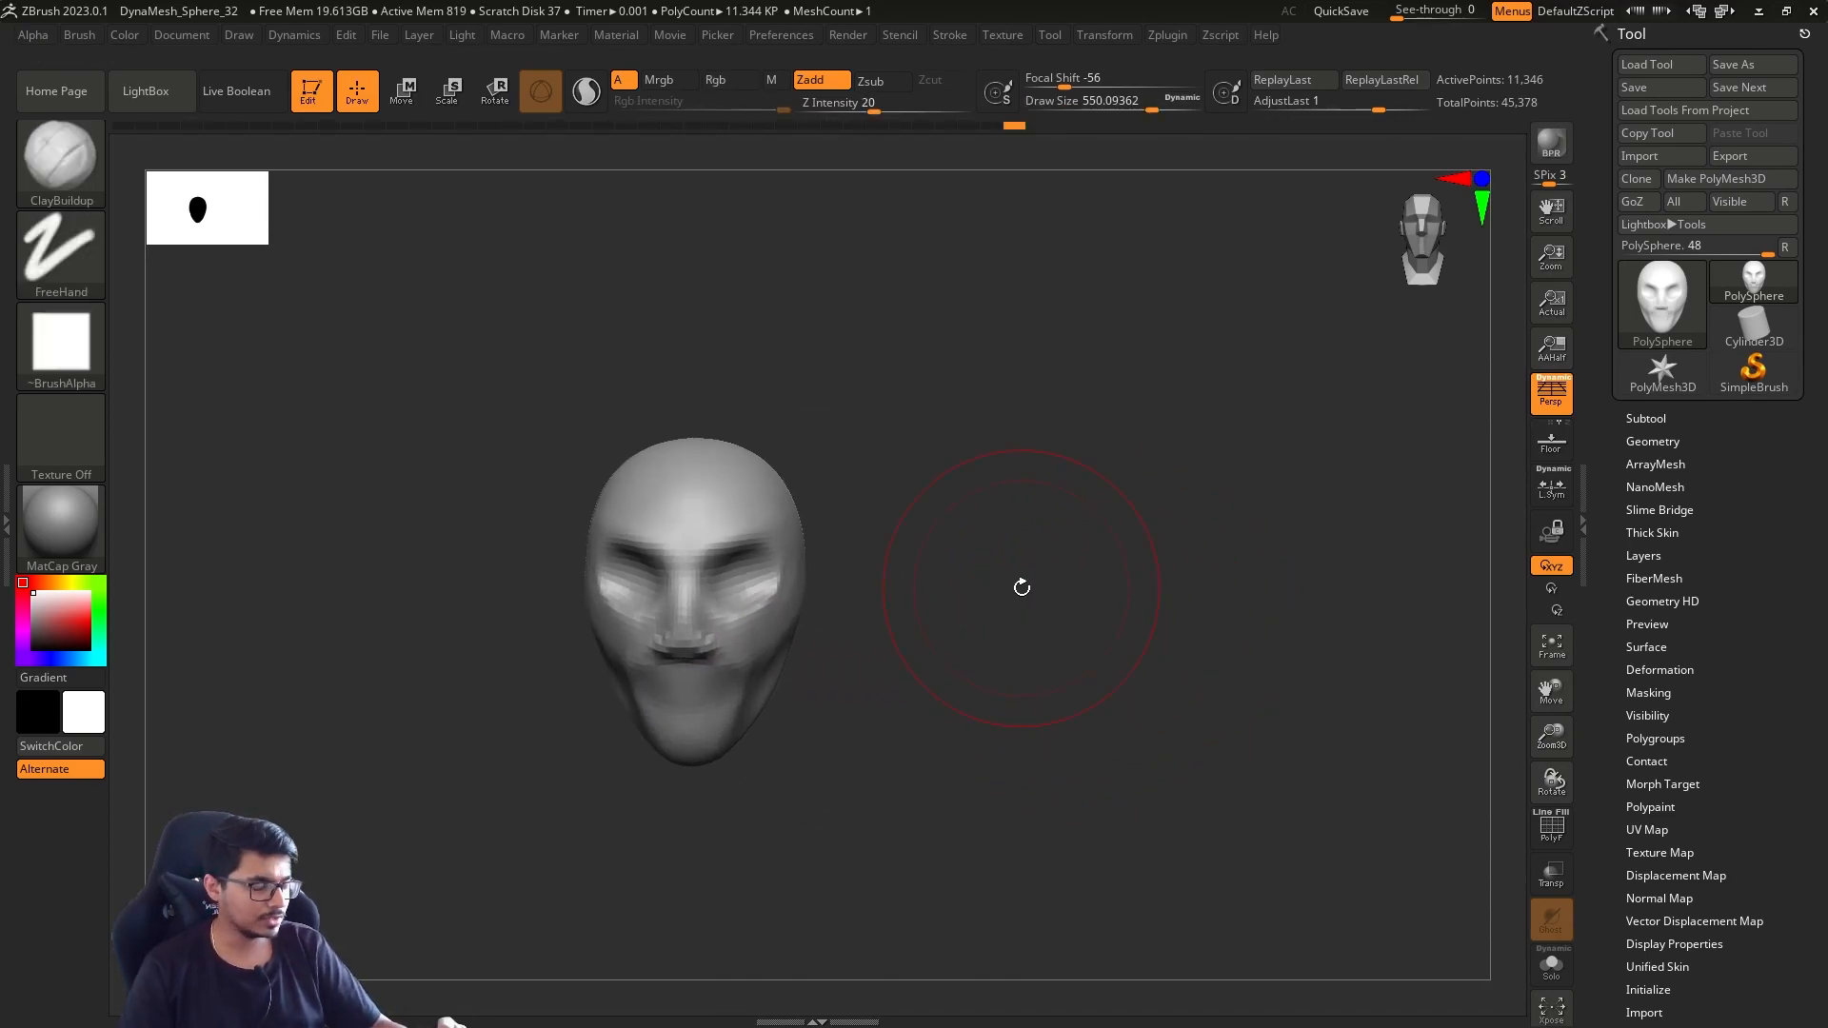
pyautogui.click(70, 180)
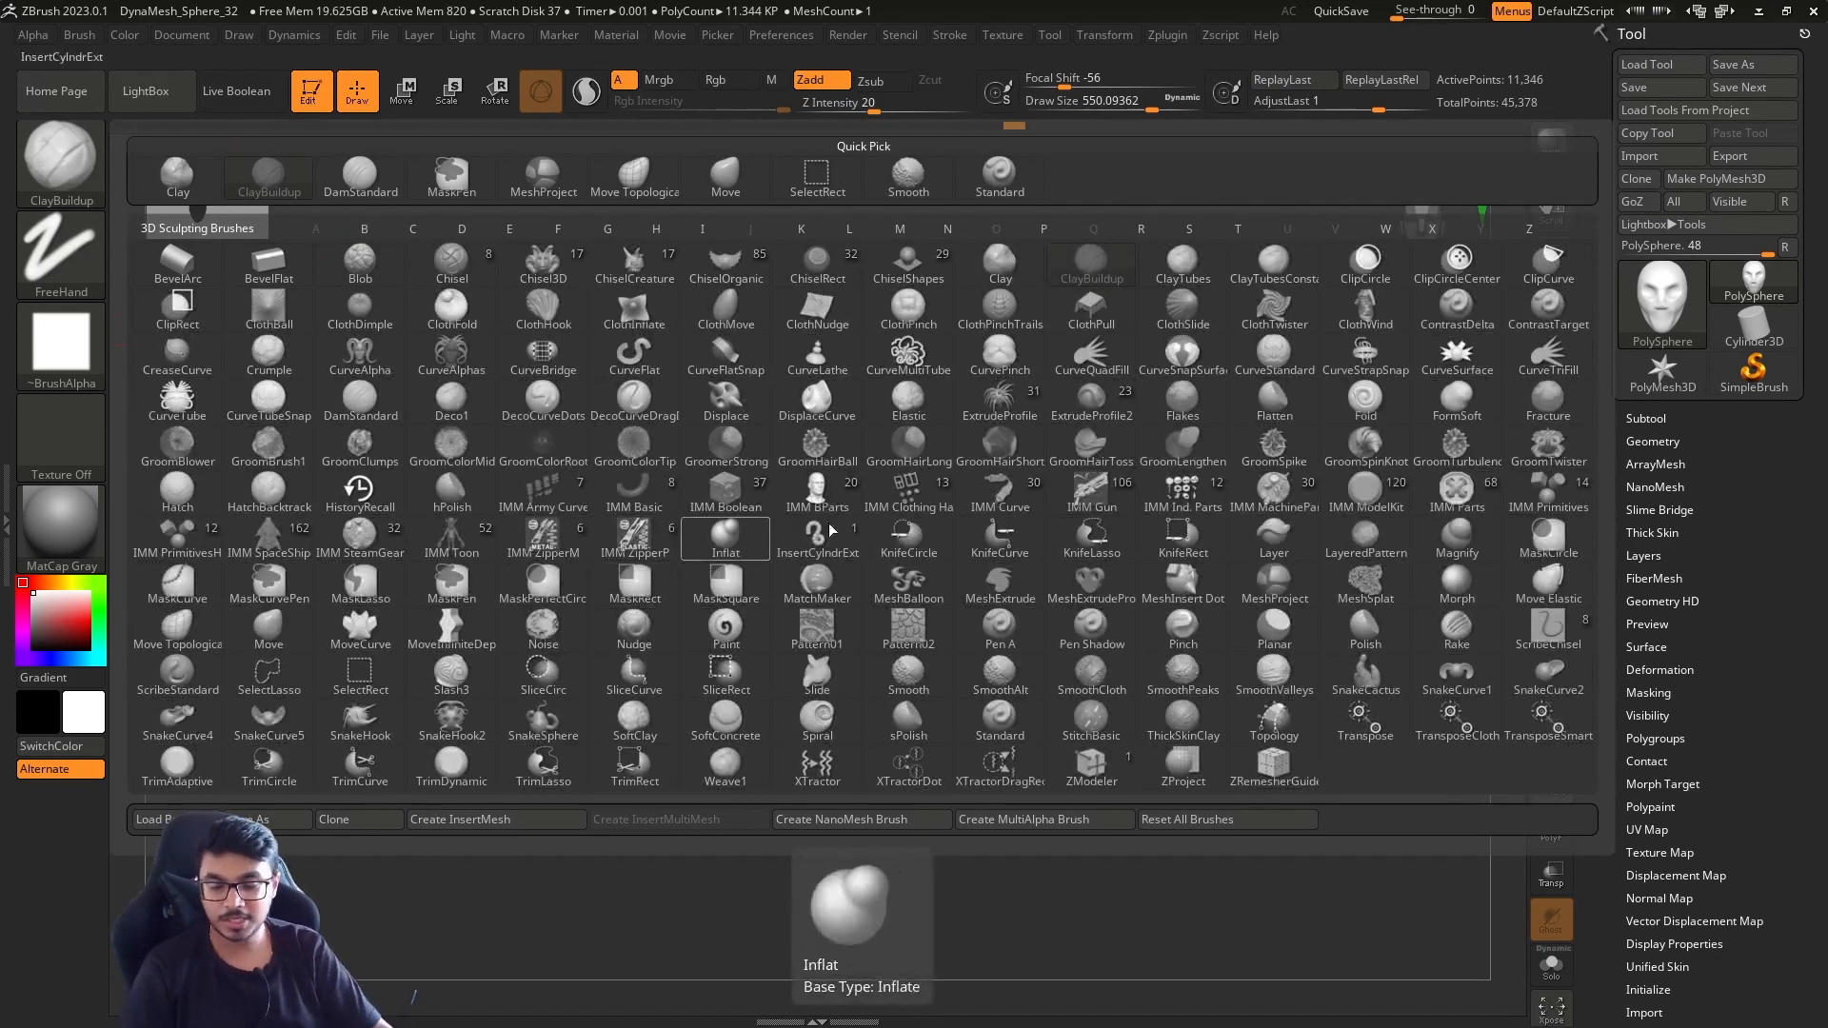
pyautogui.press('b')
pyautogui.press('m')
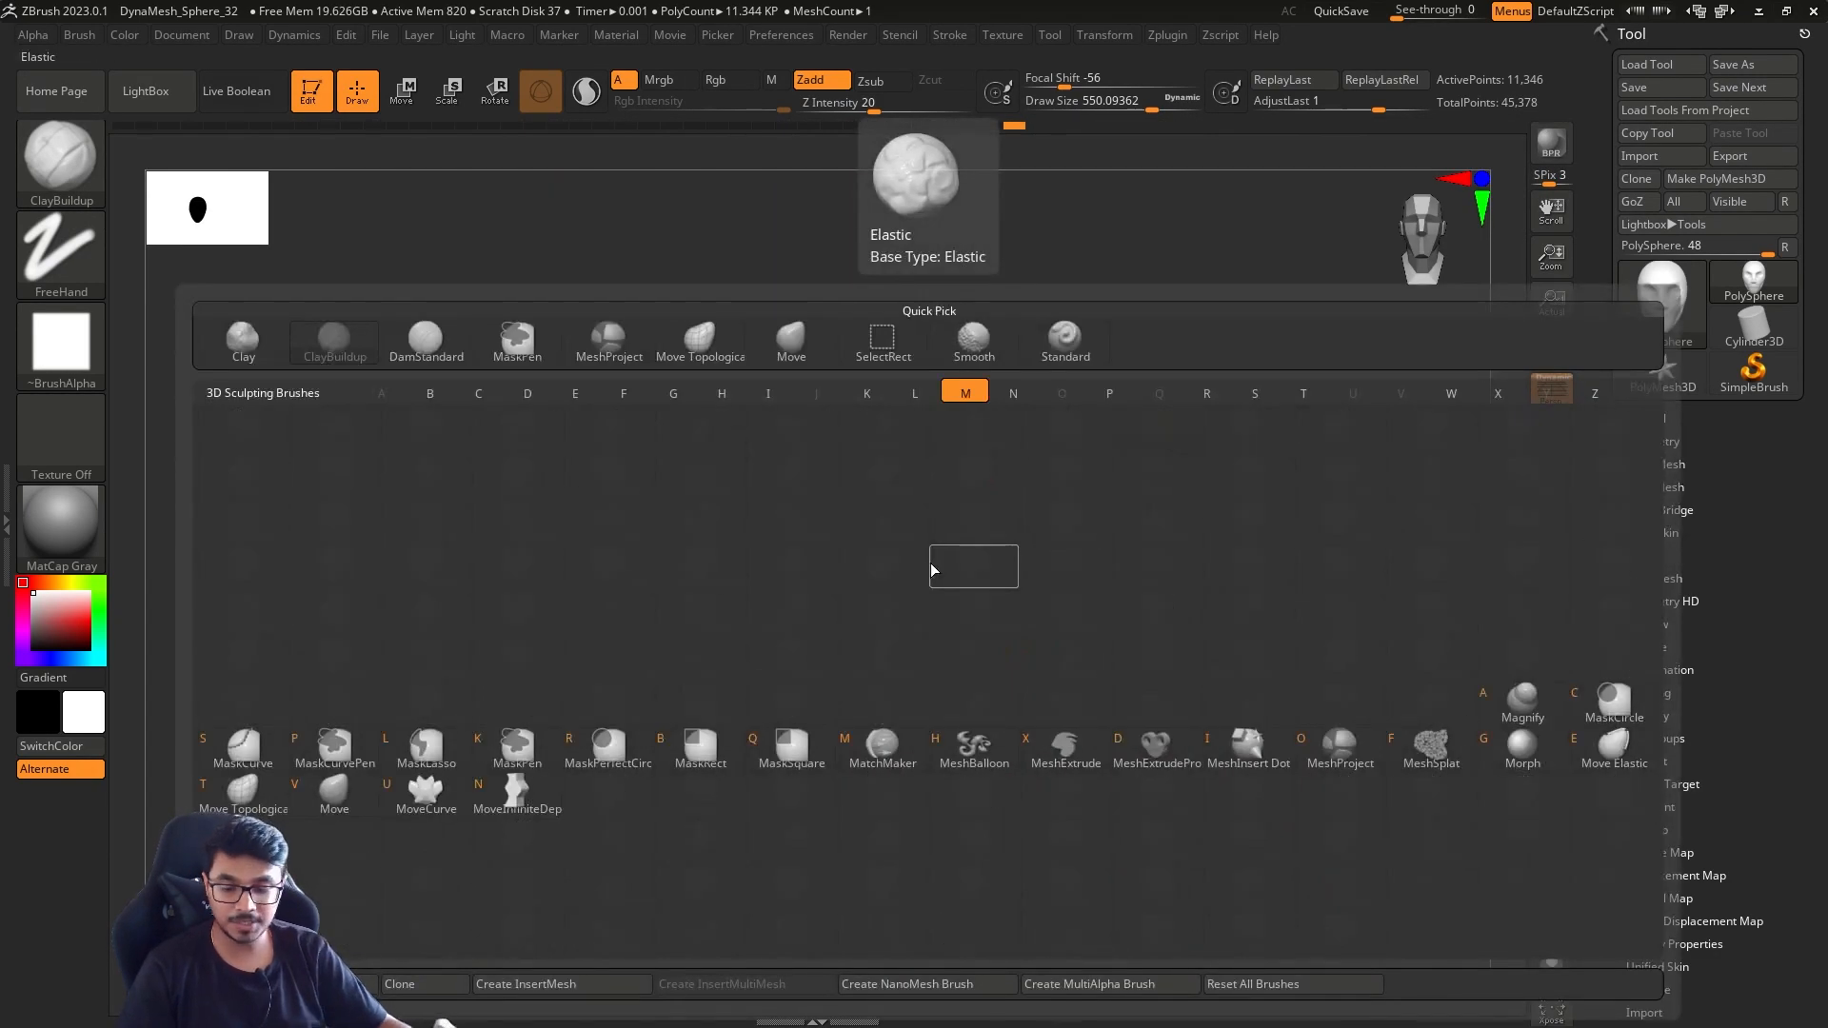
pyautogui.press('v')
pyautogui.press('s')
pyautogui.keyDown('alt'); pyautogui.moveTo(1009, 571); pyautogui.dragTo(1104, 569); pyautogui.keyUp('alt')
pyautogui.press('s')
pyautogui.moveTo(1041, 610); pyautogui.dragTo(1054, 610)
pyautogui.moveTo(1057, 623)
pyautogui.mouseDown()
pyautogui.moveTo(924, 633)
pyautogui.moveTo(1061, 637)
pyautogui.moveTo(1094, 665)
pyautogui.moveTo(1067, 644)
pyautogui.moveTo(1091, 636)
pyautogui.mouseUp()
pyautogui.keyDown('alt'); pyautogui.moveTo(1091, 636); pyautogui.dragTo(1128, 543); pyautogui.keyUp('alt')
# Open the subtool list and append a Cylinder3D mesh to the head
pyautogui.click(1674, 419)
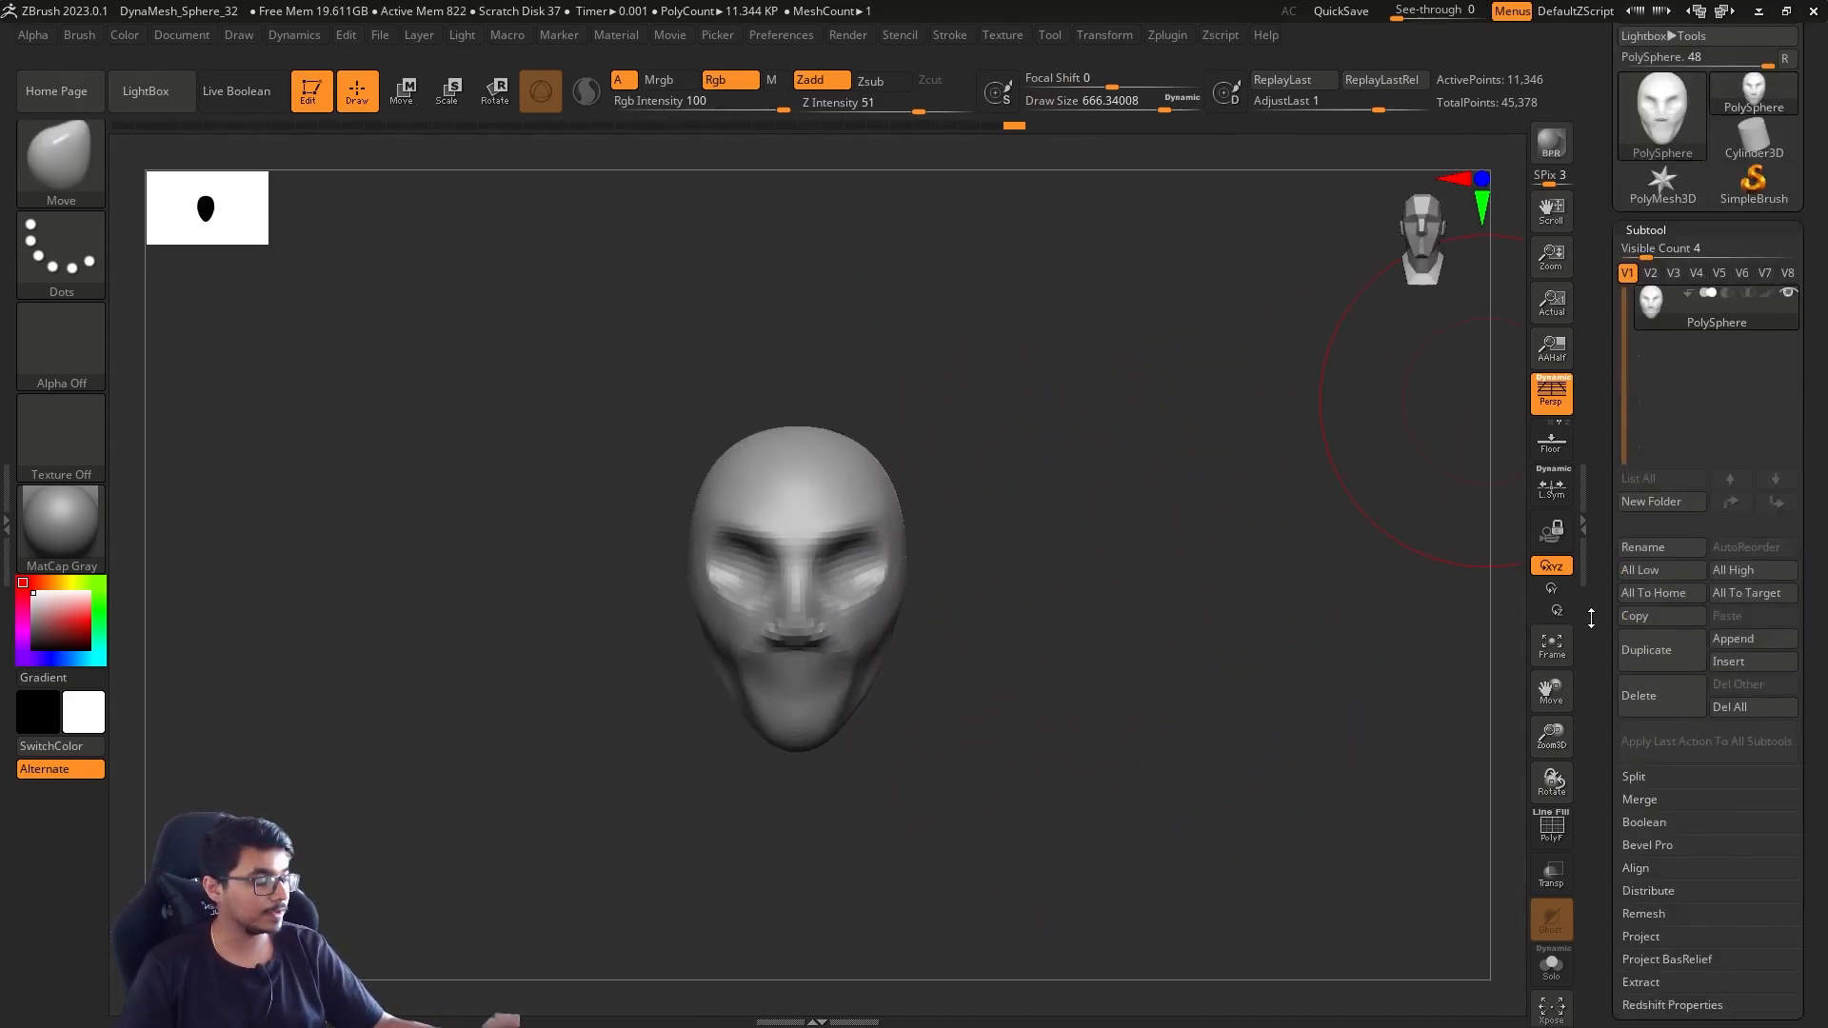
pyautogui.moveTo(904, 585); pyautogui.dragTo(930, 603)
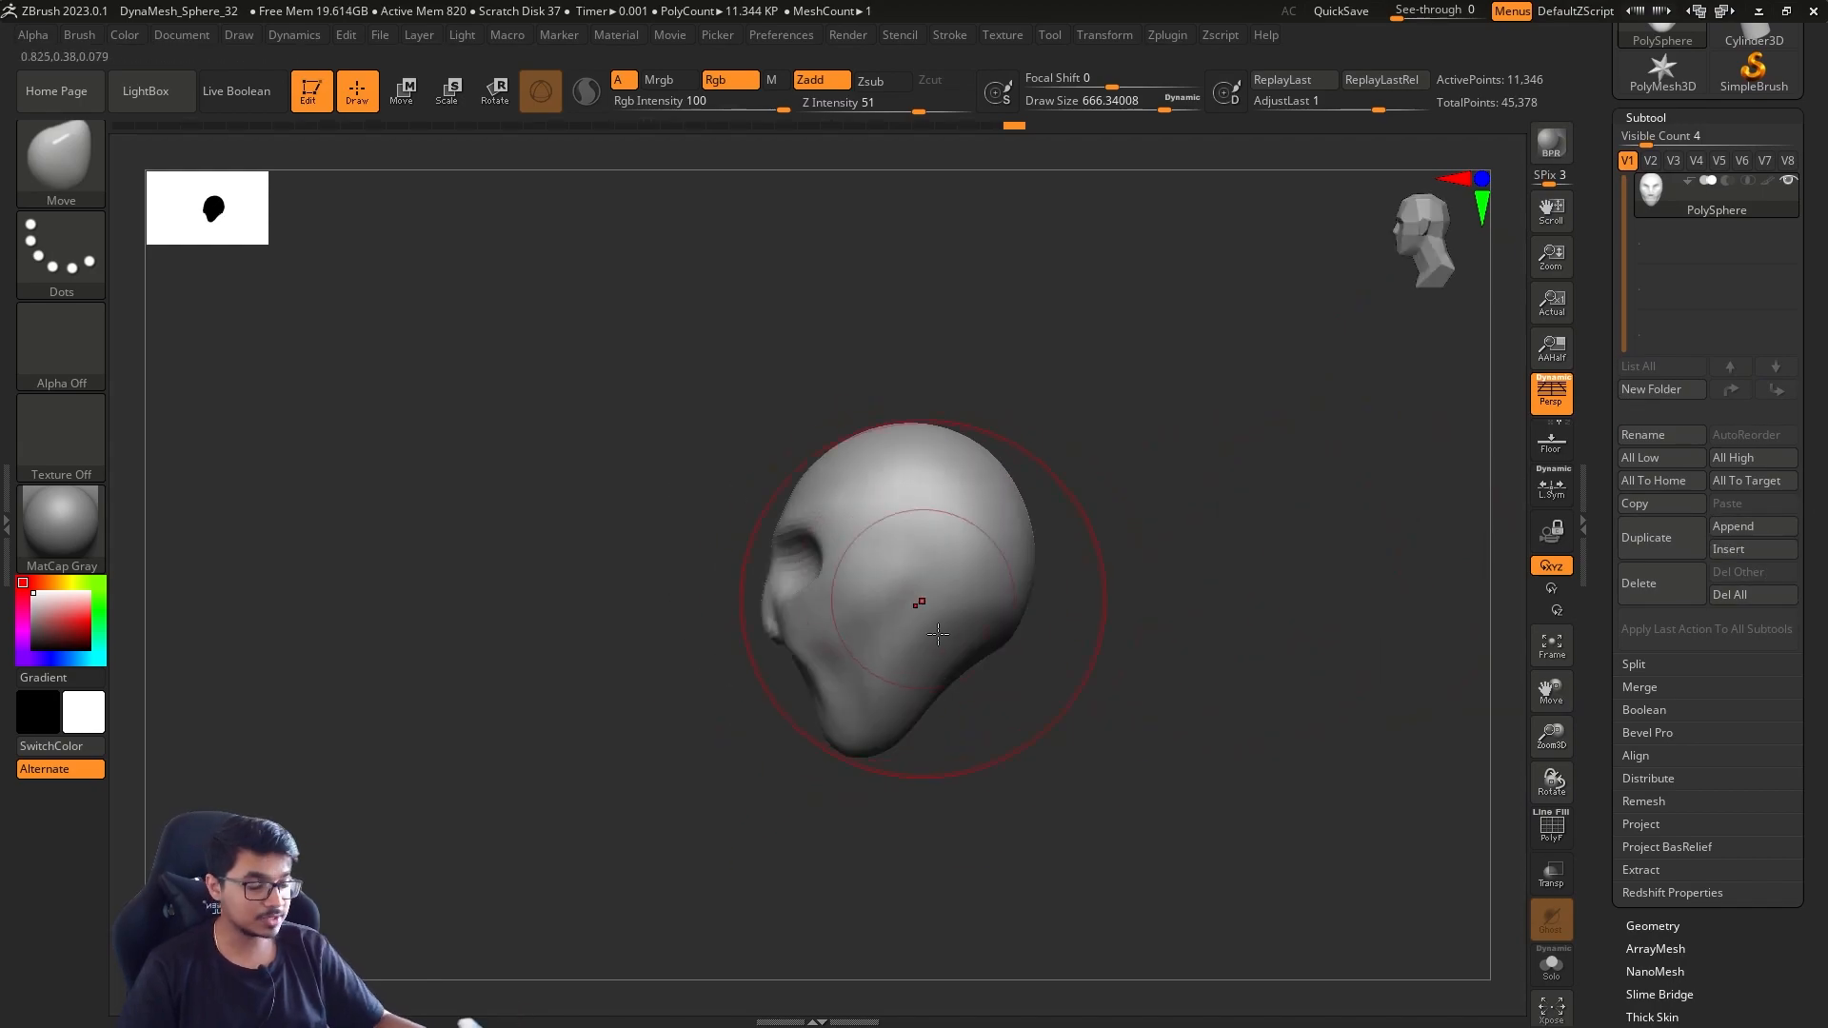
pyautogui.click(1746, 527)
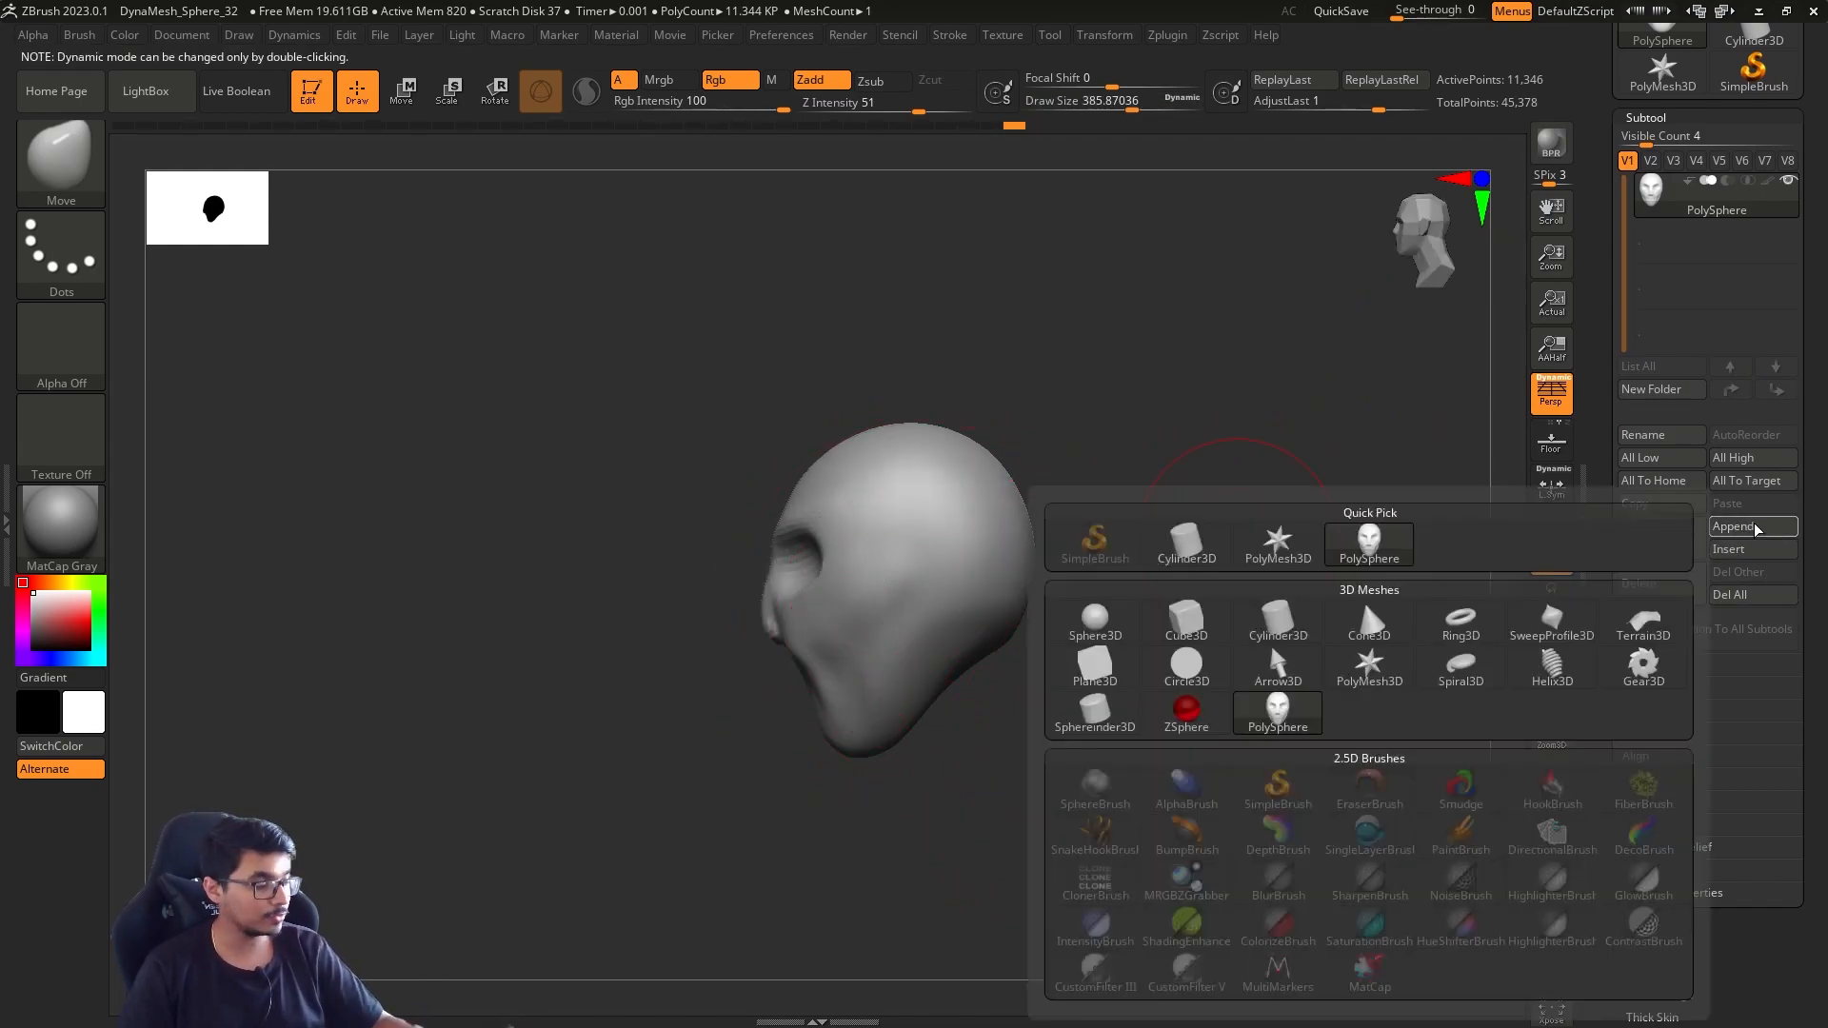
pyautogui.click(1194, 550)
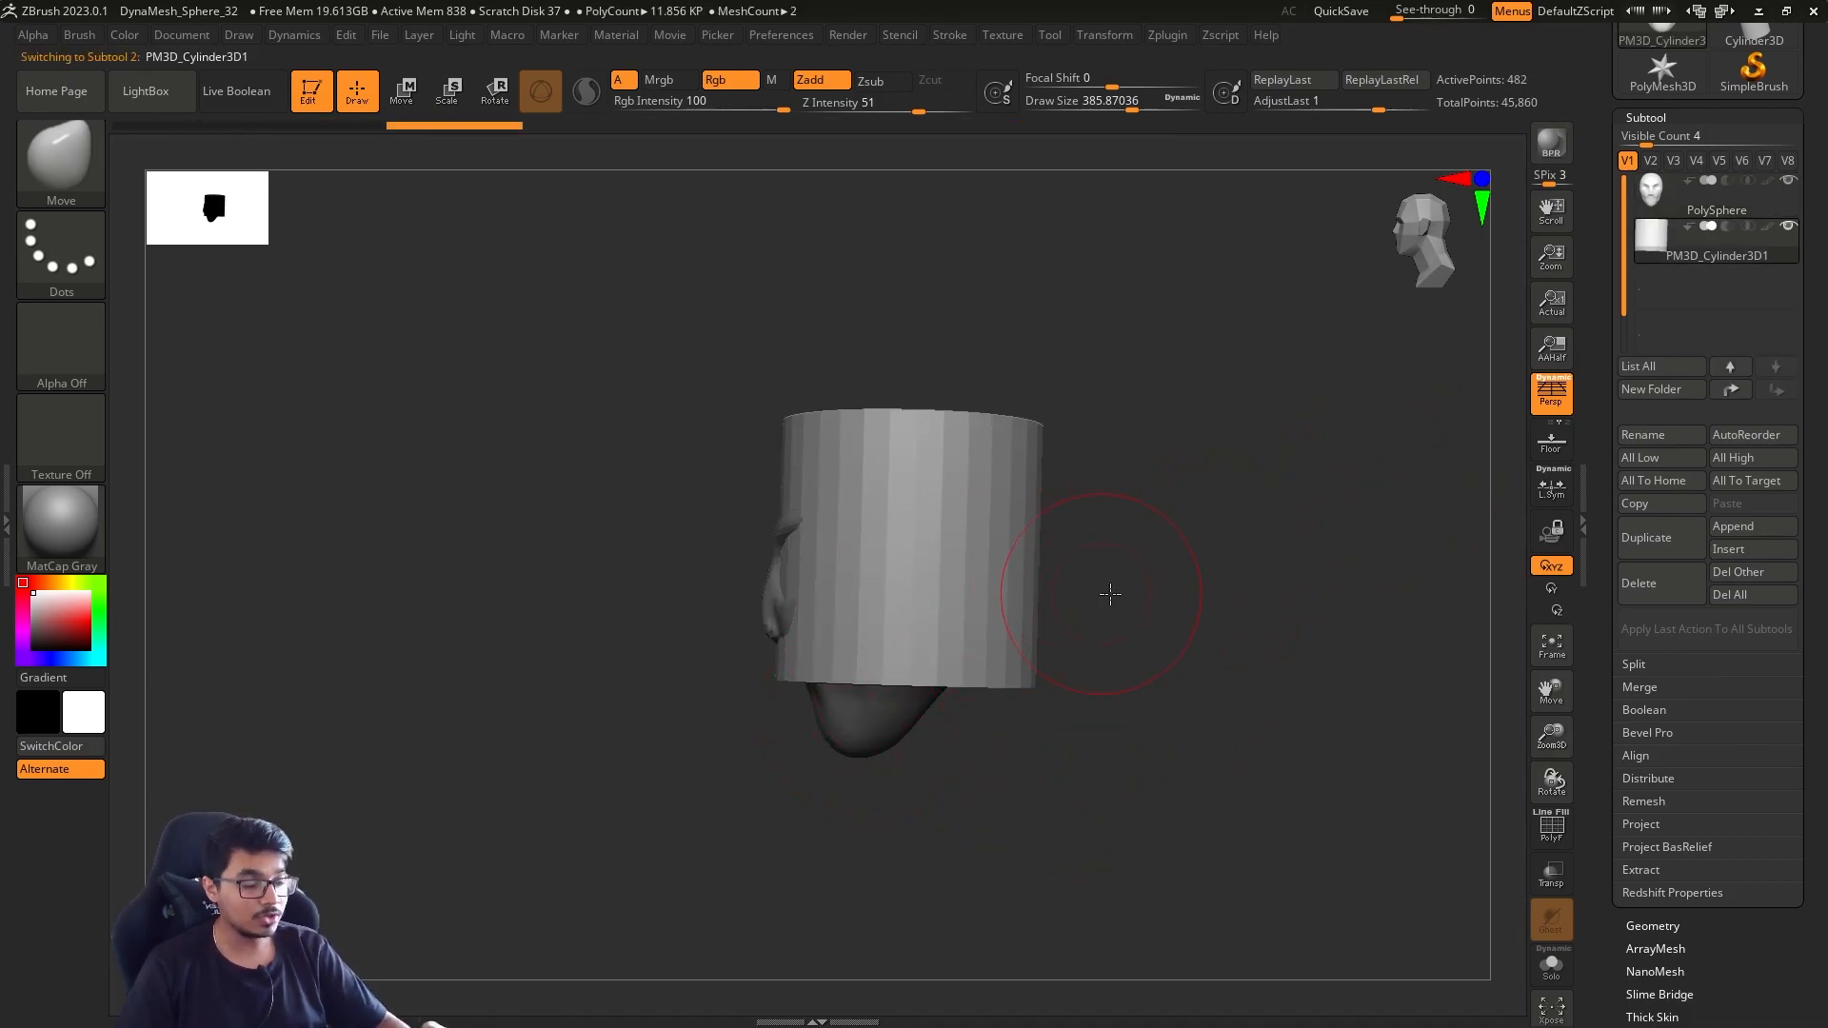
# Make the appended cylinder the active subtool, checking it against the head
pyautogui.moveTo(1101, 592); pyautogui.dragTo(761, 624)
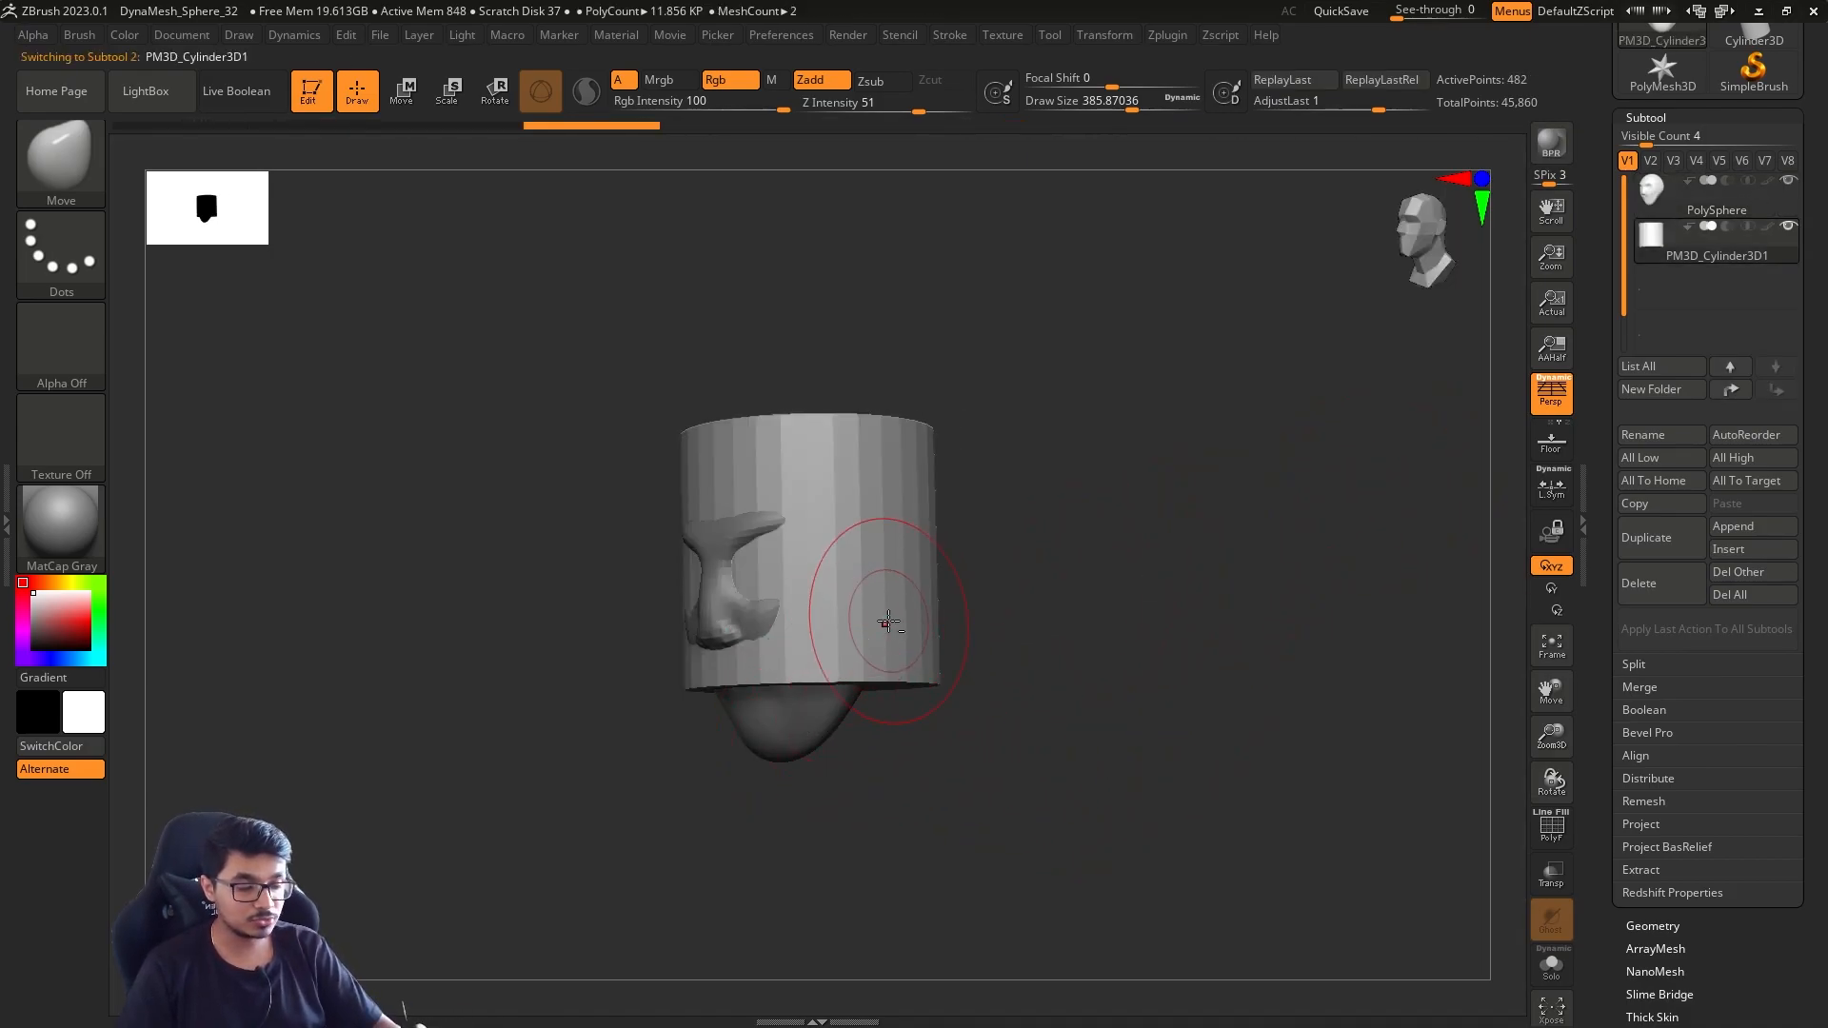
pyautogui.keyDown('alt'); pyautogui.click(825, 729); pyautogui.keyUp('alt')
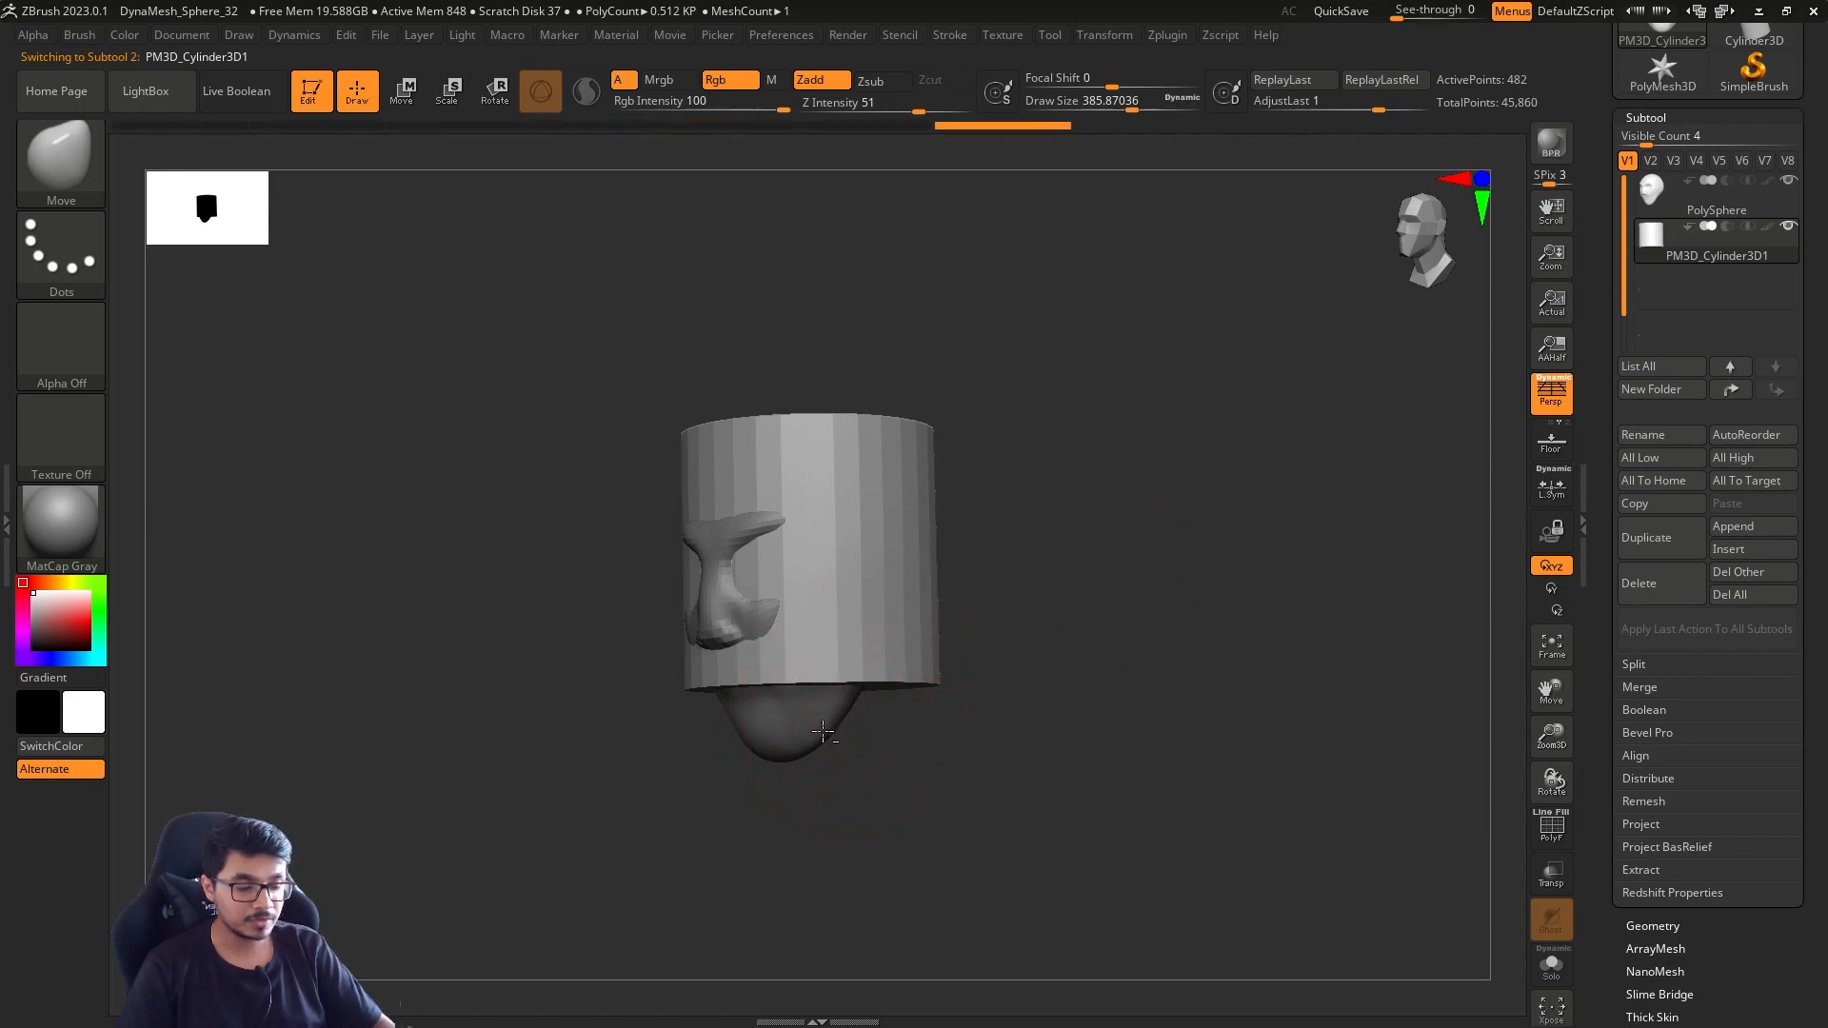
pyautogui.keyDown('alt'); pyautogui.click(926, 655); pyautogui.keyUp('alt')
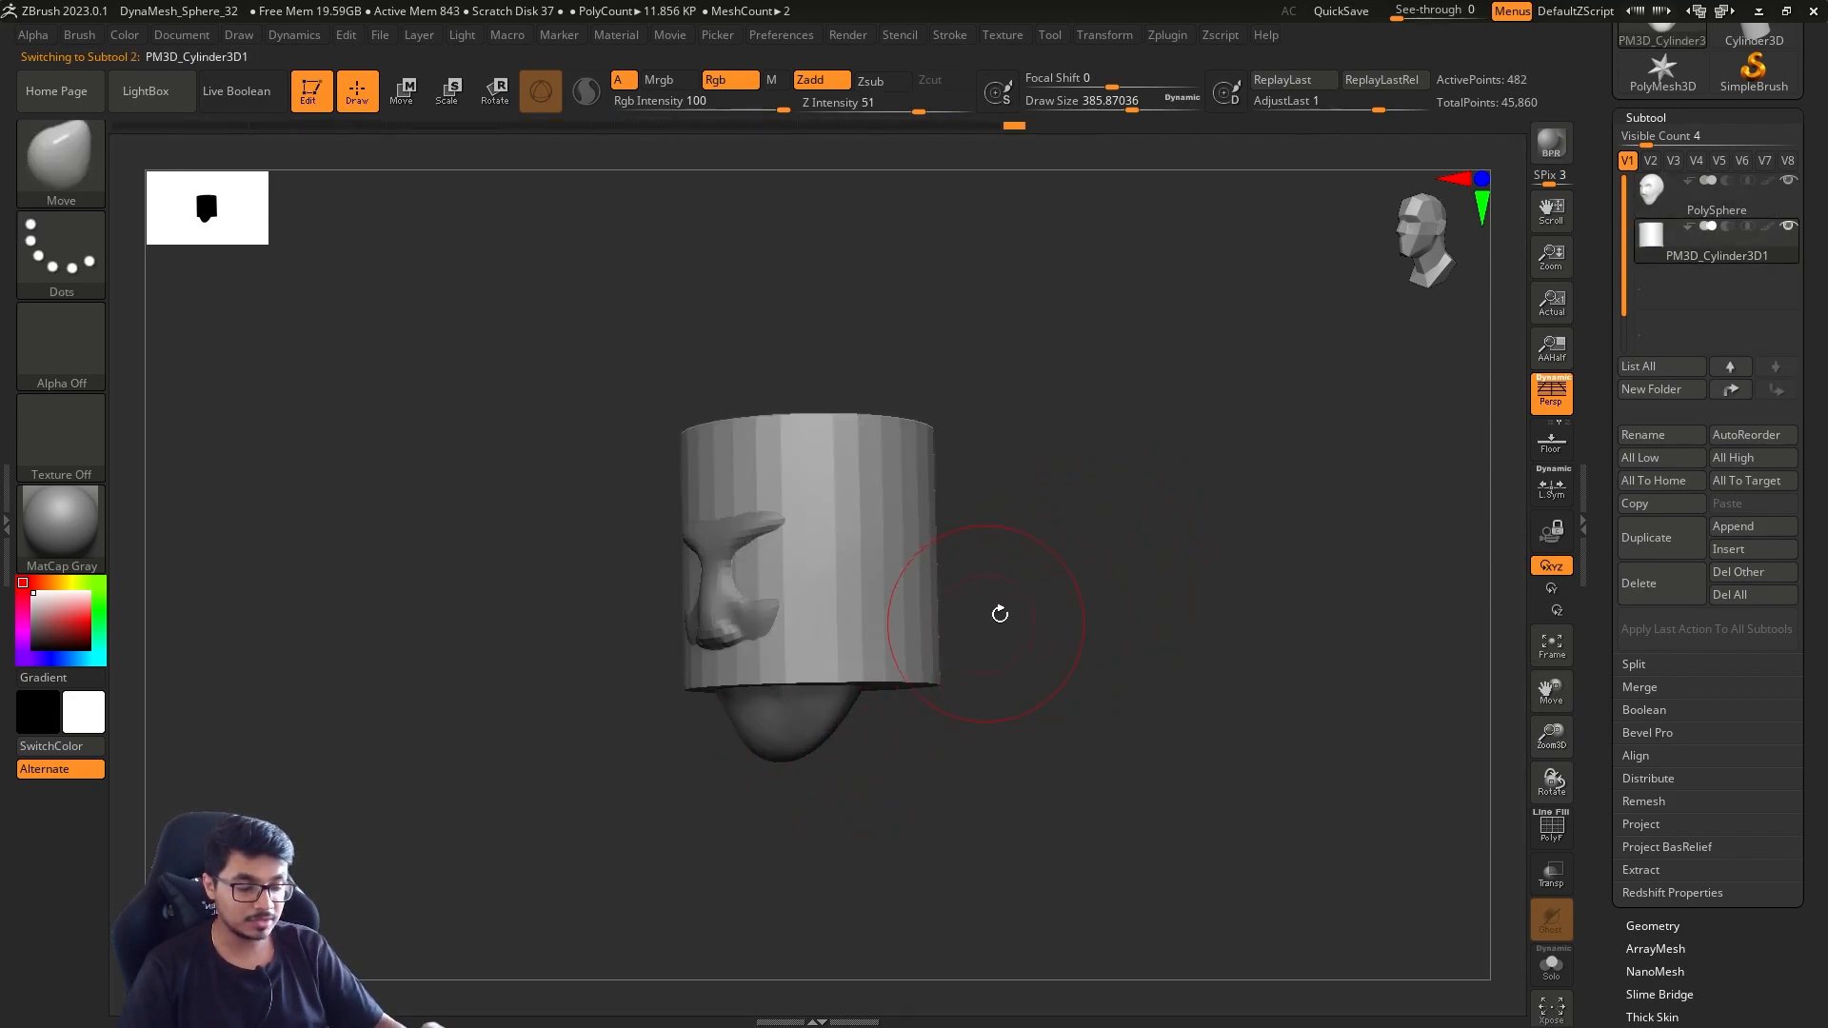
# Switch the active subtool back and forth between the head and the cylinder
pyautogui.keyDown('alt'); pyautogui.click(820, 719); pyautogui.keyUp('alt')
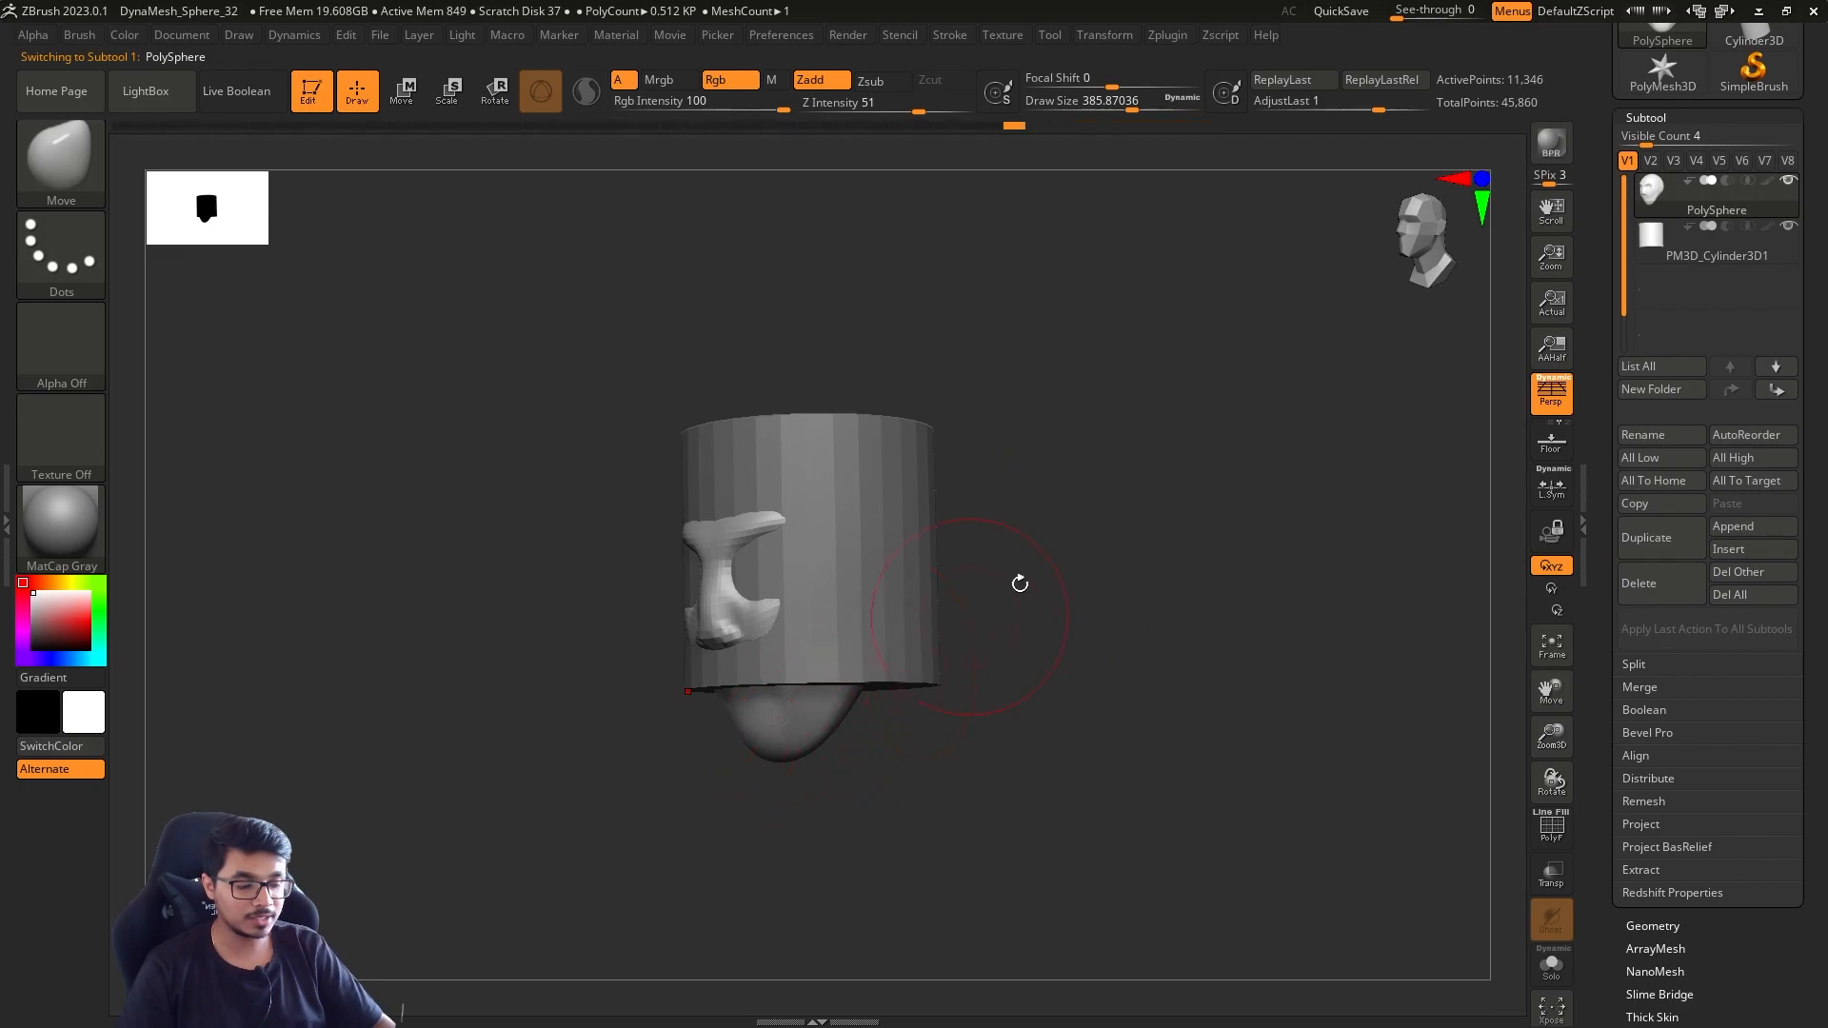
pyautogui.moveTo(996, 599); pyautogui.dragTo(1048, 616)
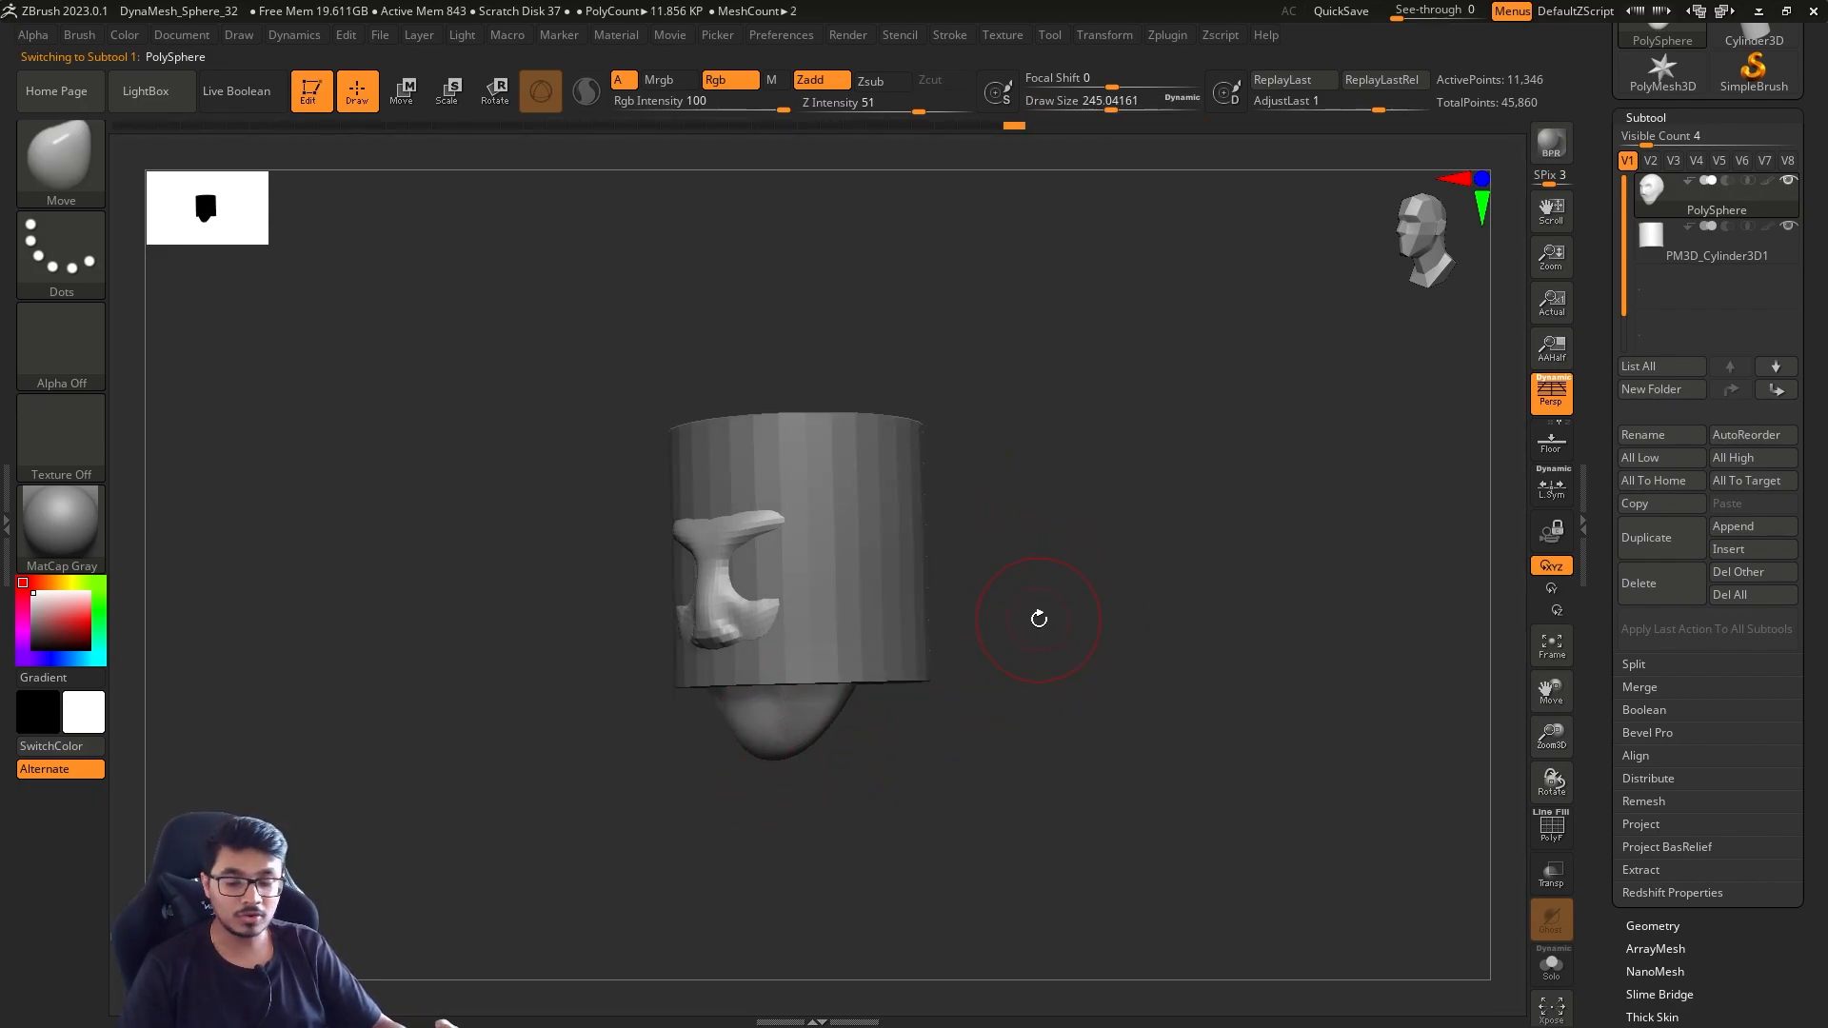
pyautogui.press('Down')
pyautogui.press('Up')
pyautogui.press('Down')
pyautogui.press('Up')
pyautogui.press('Down')
pyautogui.press('Down')
pyautogui.press('Up')
pyautogui.press('Down')
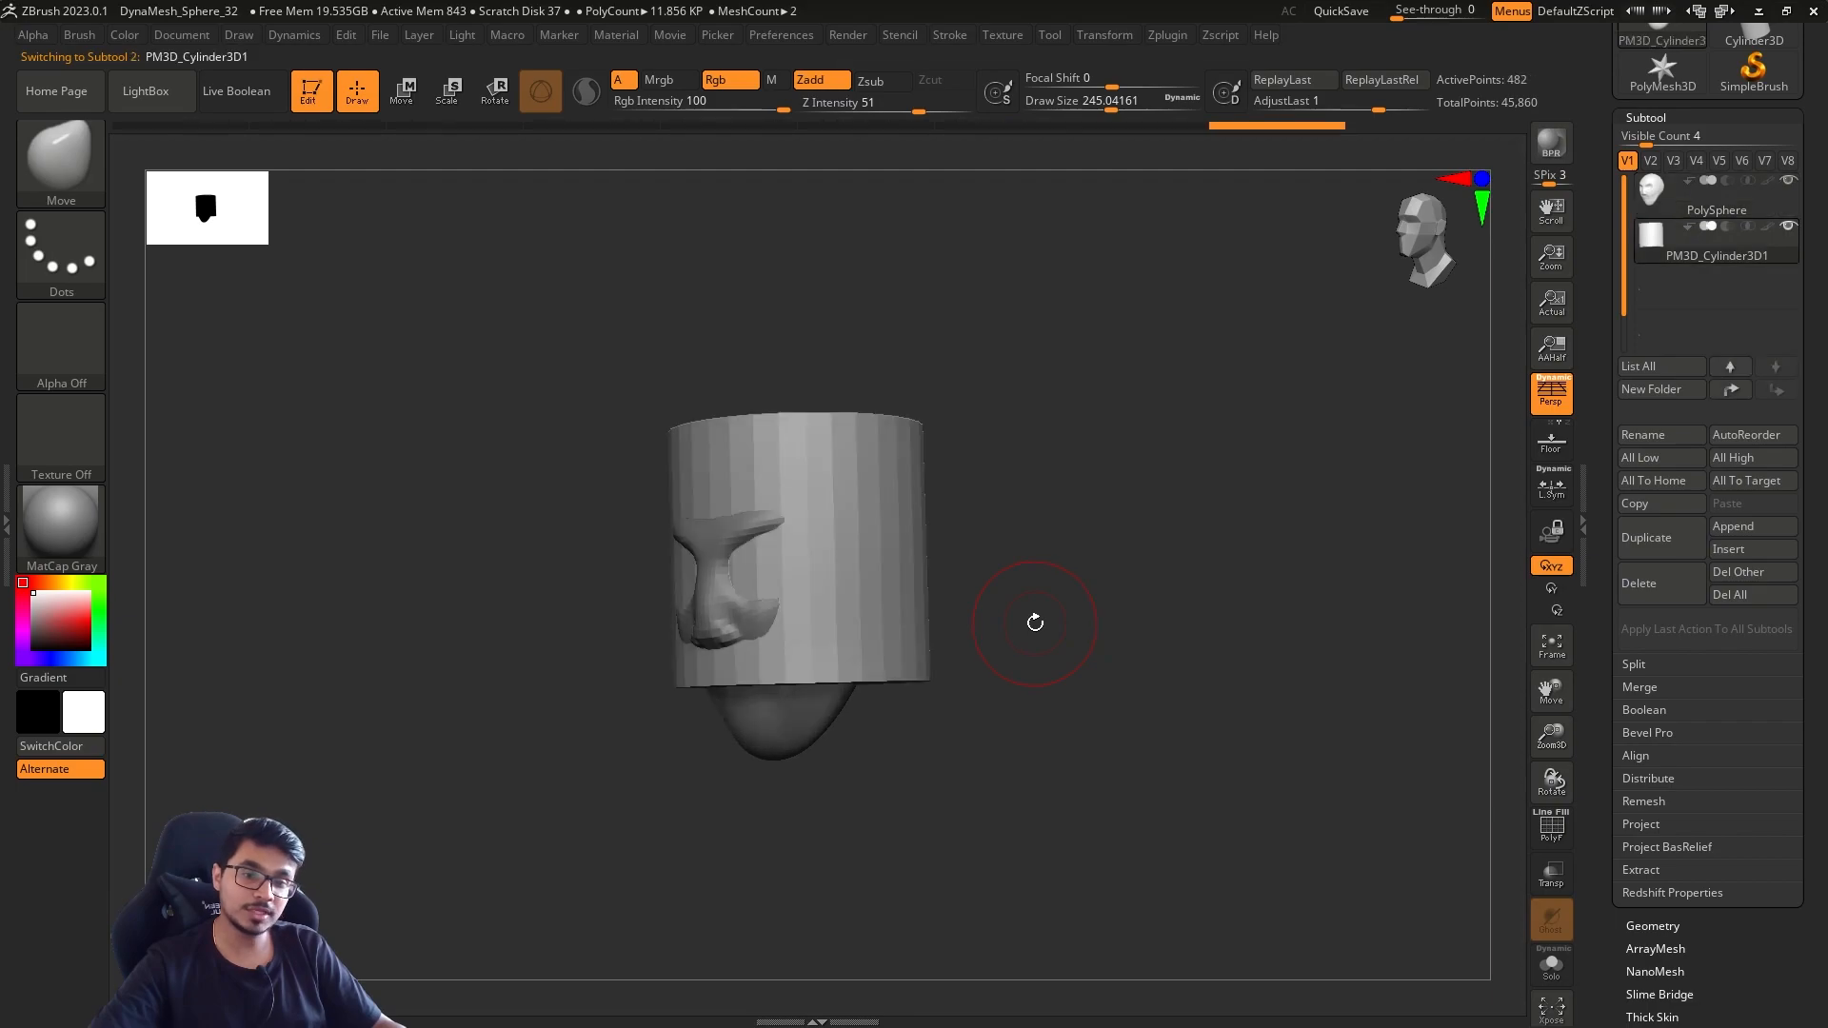
pyautogui.press('Up')
# Set the draw size to about 217, make the cylinder active, scale it down and lower it beneath the head with the Move gizmo
pyautogui.press('s')
pyautogui.moveTo(1024, 597); pyautogui.dragTo(1038, 597)
pyautogui.moveTo(1038, 576)
pyautogui.keyDown('alt'); pyautogui.mouseDown()
pyautogui.moveTo(1063, 586)
pyautogui.moveTo(1044, 593)
pyautogui.mouseUp(); pyautogui.keyUp('alt')
pyautogui.press('s')
pyautogui.moveTo(1045, 600); pyautogui.dragTo(1059, 569)
pyautogui.moveTo(1060, 569)
pyautogui.mouseDown()
pyautogui.moveTo(1007, 580)
pyautogui.moveTo(1133, 548)
pyautogui.mouseUp()
pyautogui.press('w')
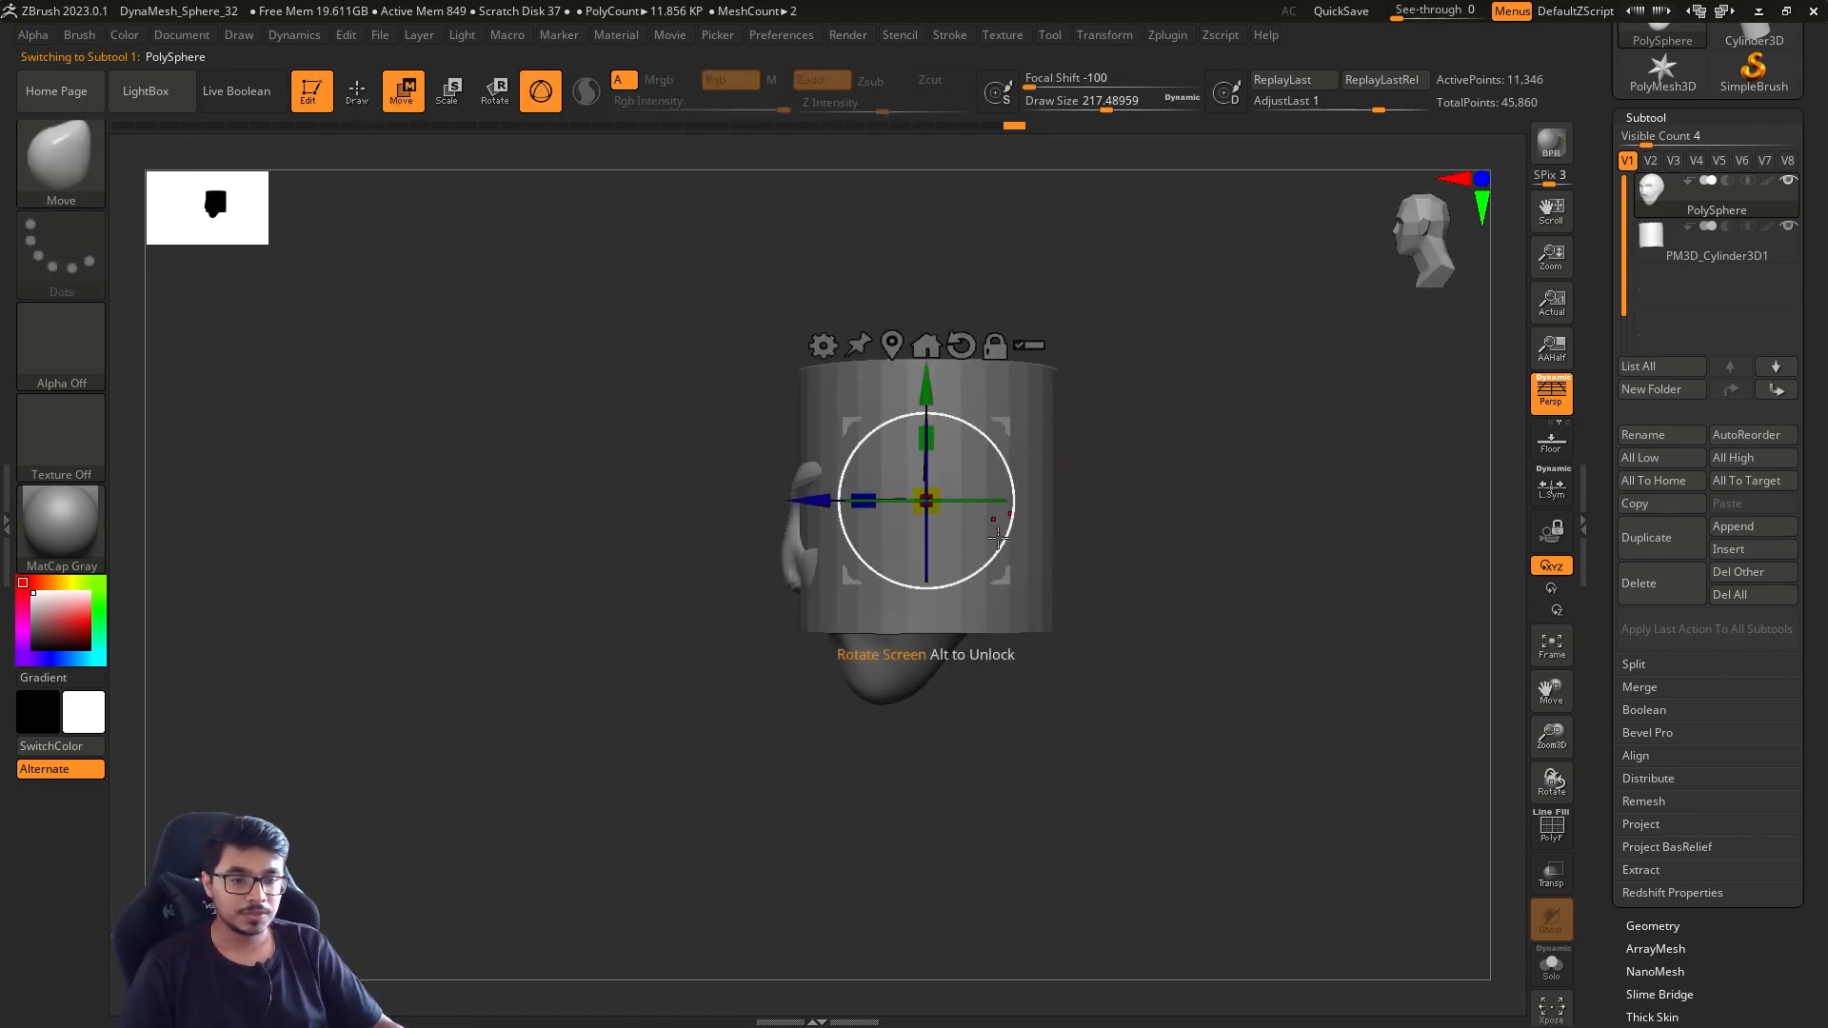
pyautogui.press('Down')
pyautogui.moveTo(938, 512); pyautogui.dragTo(887, 533)
pyautogui.moveTo(927, 387); pyautogui.dragTo(927, 574)
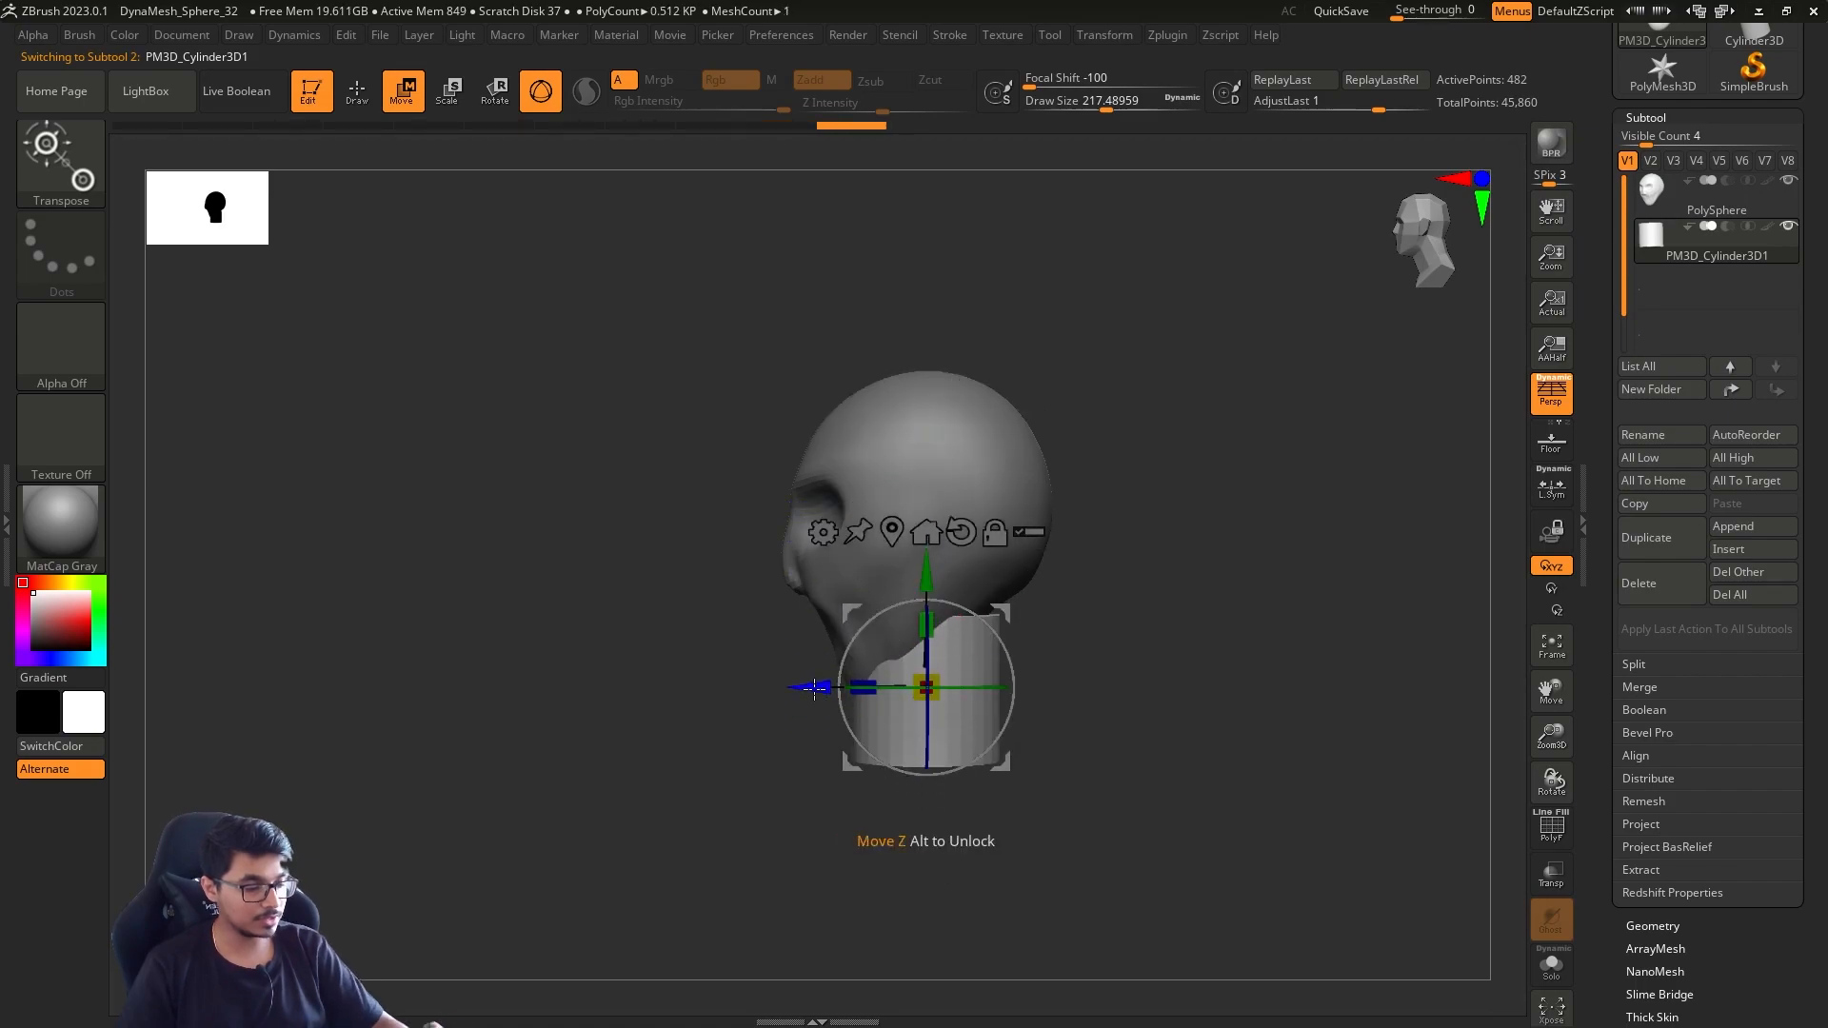
# Shift the cylinder to the back of the head and adjust its height and width to form a neck
pyautogui.moveTo(812, 690); pyautogui.dragTo(898, 690)
pyautogui.moveTo(1013, 625); pyautogui.dragTo(1015, 587)
pyautogui.moveTo(1019, 681); pyautogui.dragTo(1018, 650)
pyautogui.moveTo(1012, 573); pyautogui.dragTo(1013, 532)
pyautogui.moveTo(911, 646); pyautogui.dragTo(879, 645)
# Return to draw mode with a draw size of about 305 and make the head the active subtool
pyautogui.press('q')
pyautogui.press('s')
pyautogui.moveTo(996, 660); pyautogui.dragTo(1013, 661)
pyautogui.moveTo(1114, 629)
pyautogui.keyDown('shift'); pyautogui.mouseDown()
pyautogui.moveTo(1203, 612)
pyautogui.moveTo(1261, 646)
pyautogui.mouseUp(); pyautogui.keyUp('shift')
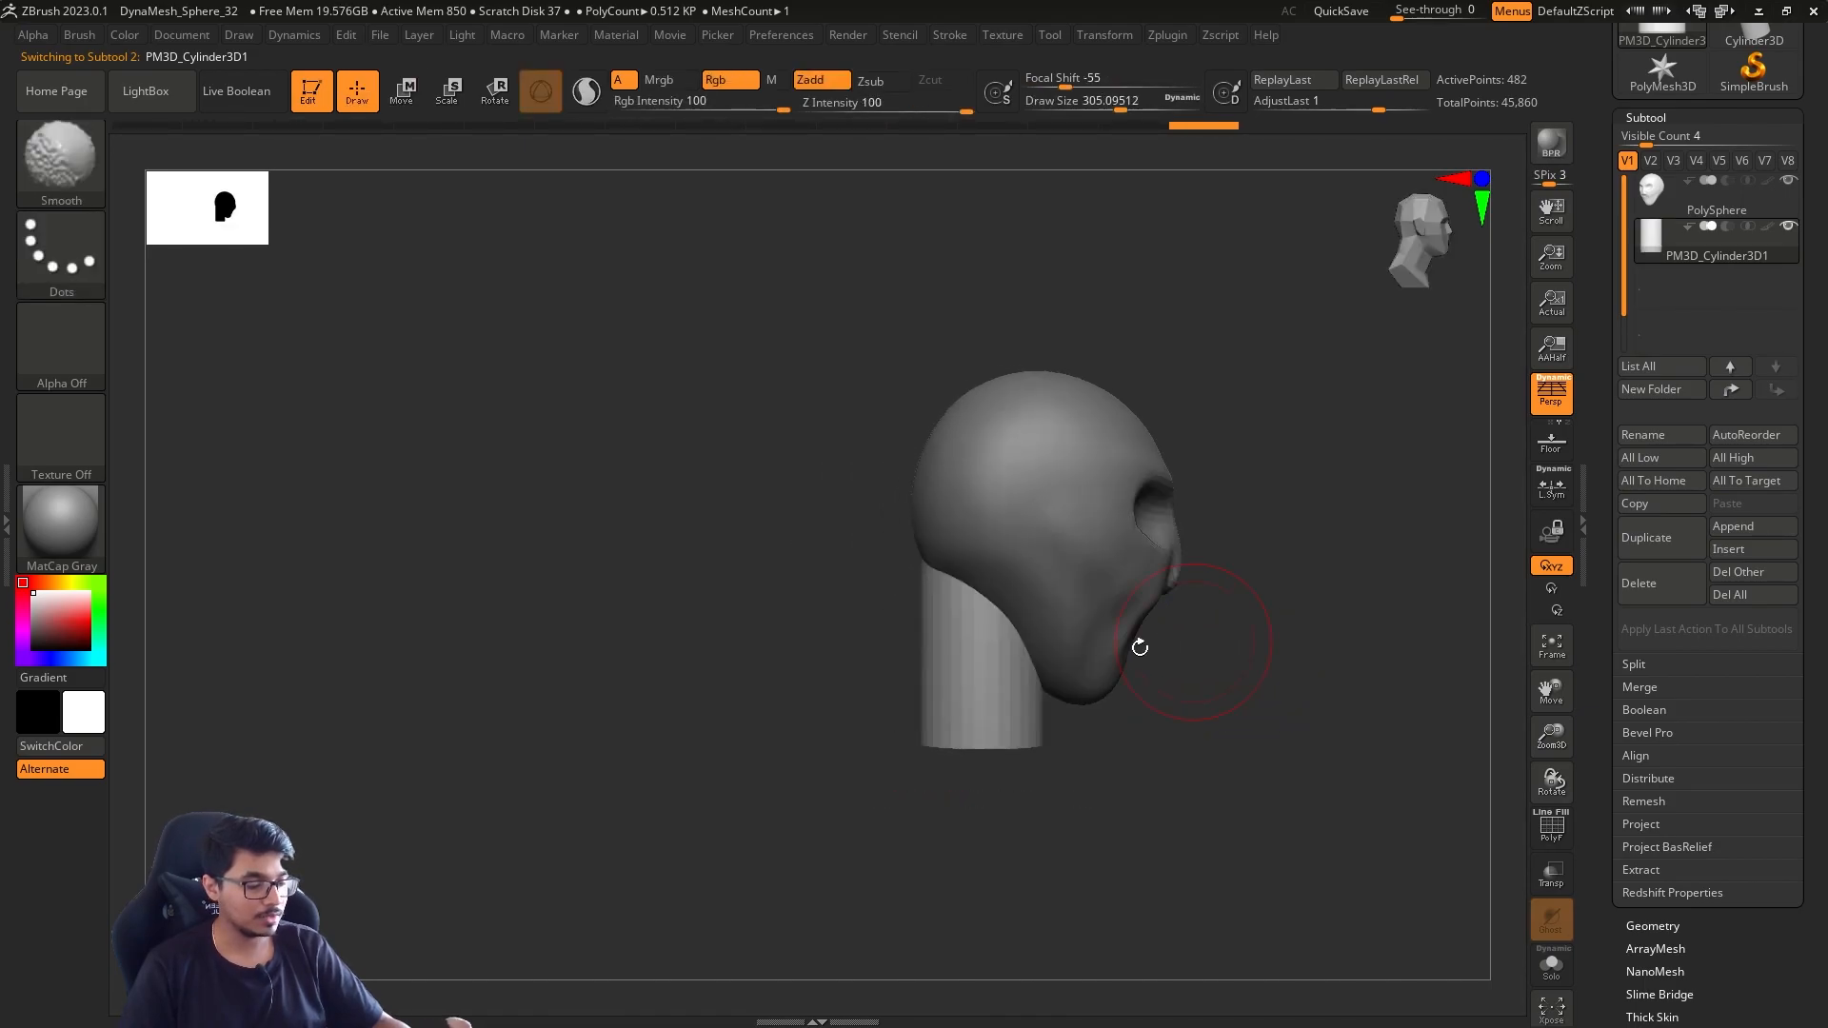
pyautogui.keyDown('alt'); pyautogui.click(1137, 647); pyautogui.keyUp('alt')
# Reshape the chin with the Move brush and set the draw size to about 825
pyautogui.press('b')
pyautogui.press('m')
pyautogui.press('v')
pyautogui.press('s')
pyautogui.press(']')
pyautogui.moveTo(1093, 688)
pyautogui.mouseDown()
pyautogui.moveTo(1135, 669)
pyautogui.moveTo(1139, 701)
pyautogui.moveTo(1075, 706)
pyautogui.mouseUp()
pyautogui.press('[')
pyautogui.press('[')
pyautogui.press('s')
pyautogui.keyDown('alt'); pyautogui.moveTo(1351, 591); pyautogui.dragTo(1142, 601); pyautogui.keyUp('alt')
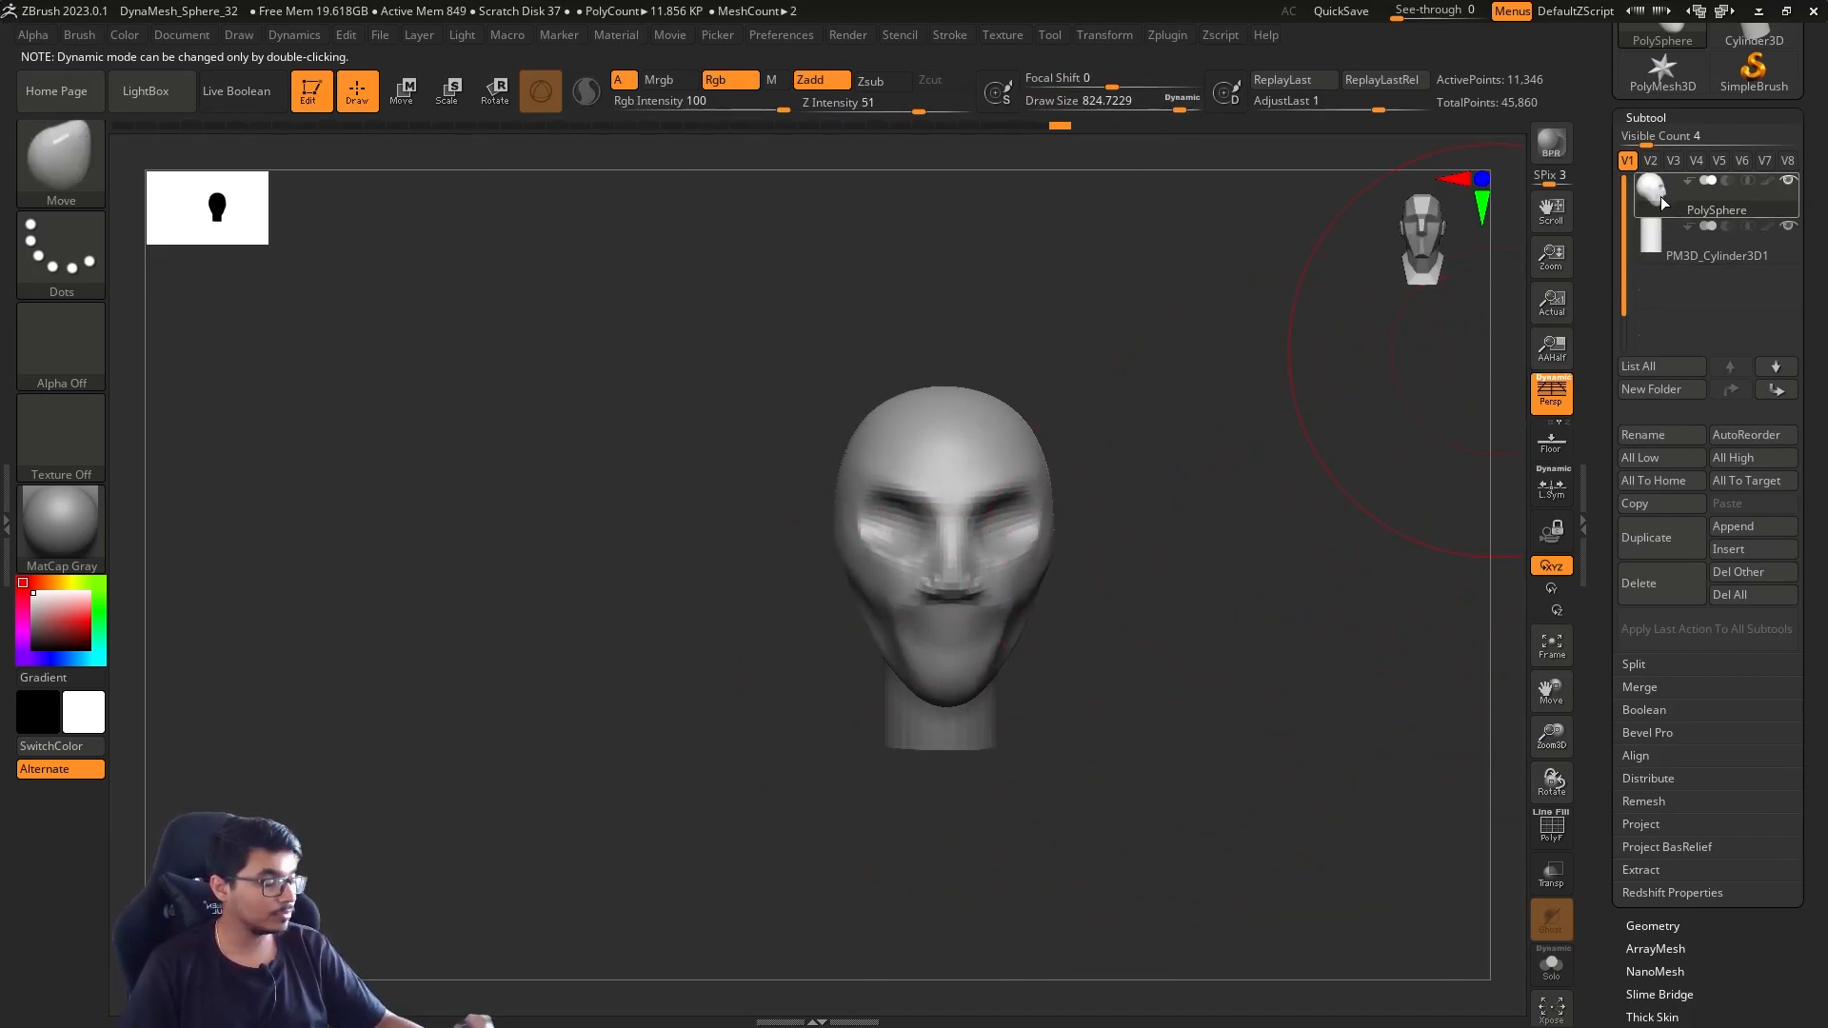
# Merge the head with the cylinder subtool below it and reduce the draw size to about 468
pyautogui.click(1677, 693)
pyautogui.click(1653, 709)
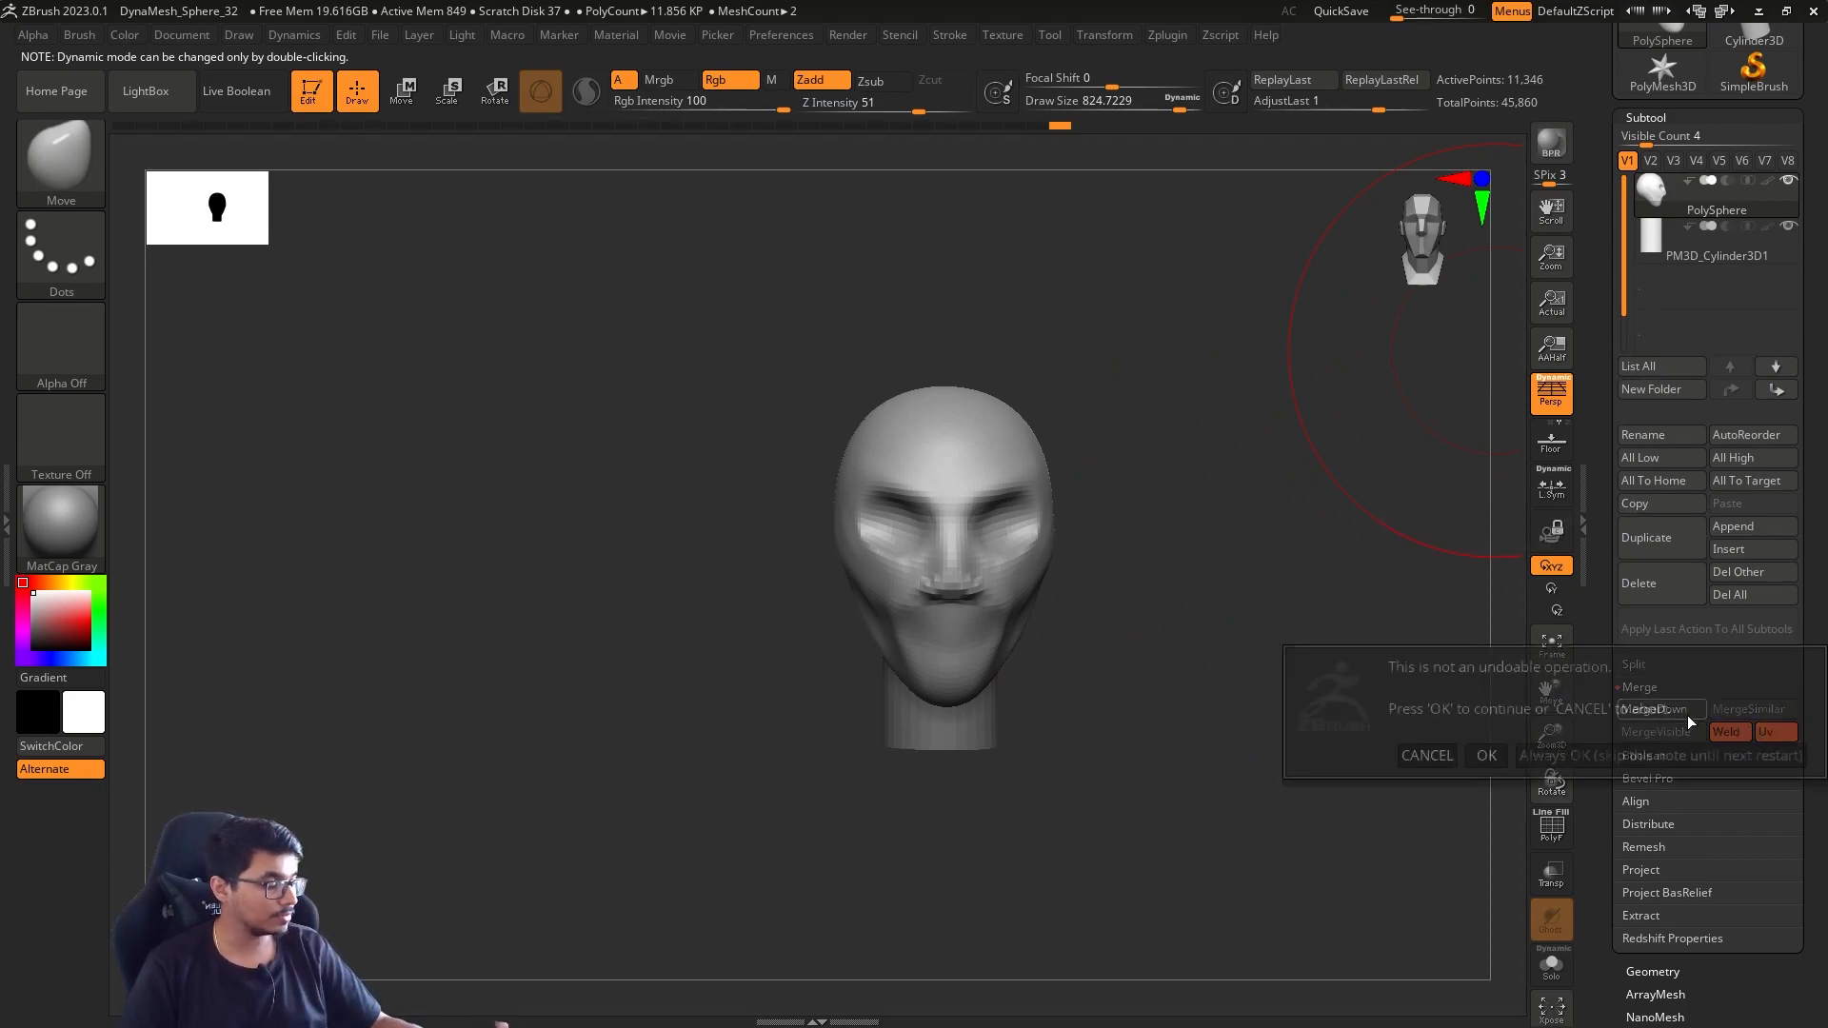
pyautogui.click(1487, 752)
pyautogui.moveTo(1201, 752); pyautogui.dragTo(1073, 765)
pyautogui.press('[')
pyautogui.press('[')
pyautogui.press('[')
pyautogui.moveTo(1191, 698)
pyautogui.keyDown('alt'); pyautogui.mouseDown()
pyautogui.moveTo(1142, 759)
pyautogui.moveTo(979, 745)
pyautogui.moveTo(1200, 747)
pyautogui.mouseUp(); pyautogui.keyUp('alt')
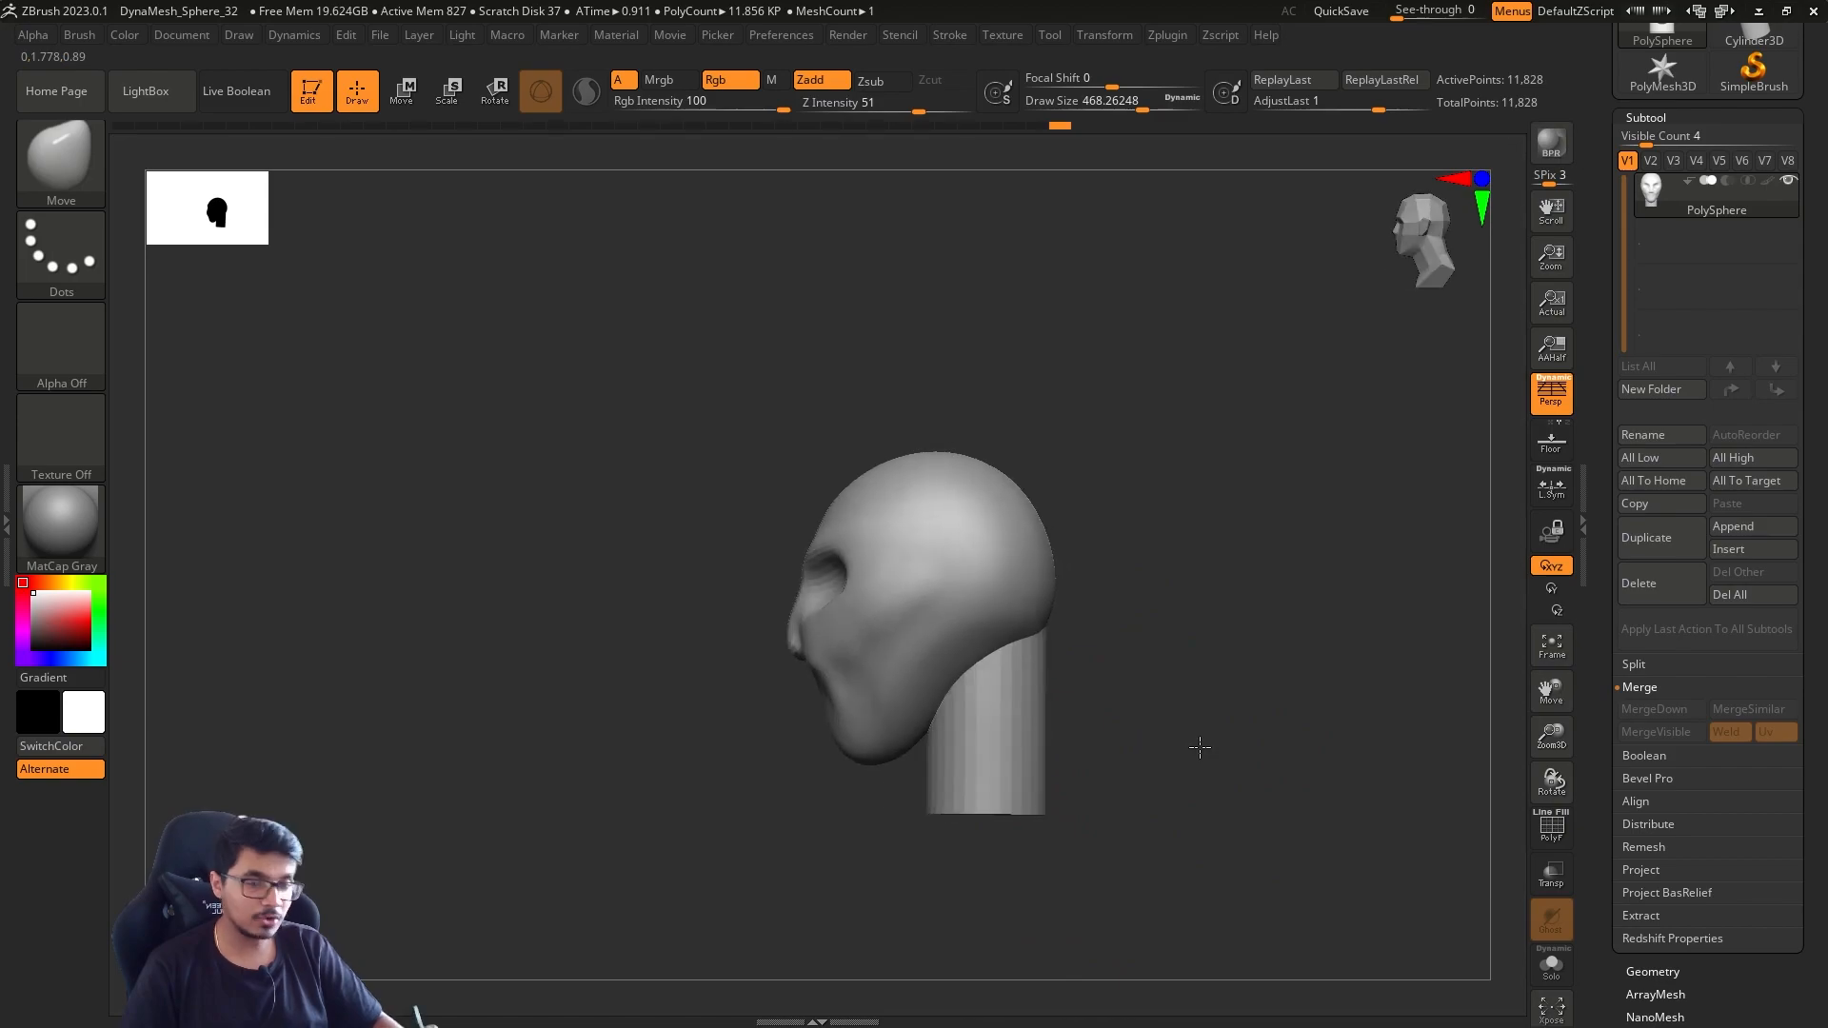
# Open the DynaMesh settings and remesh the merged head and neck at resolution 32
pyautogui.moveTo(1629, 881); pyautogui.dragTo(1605, 754)
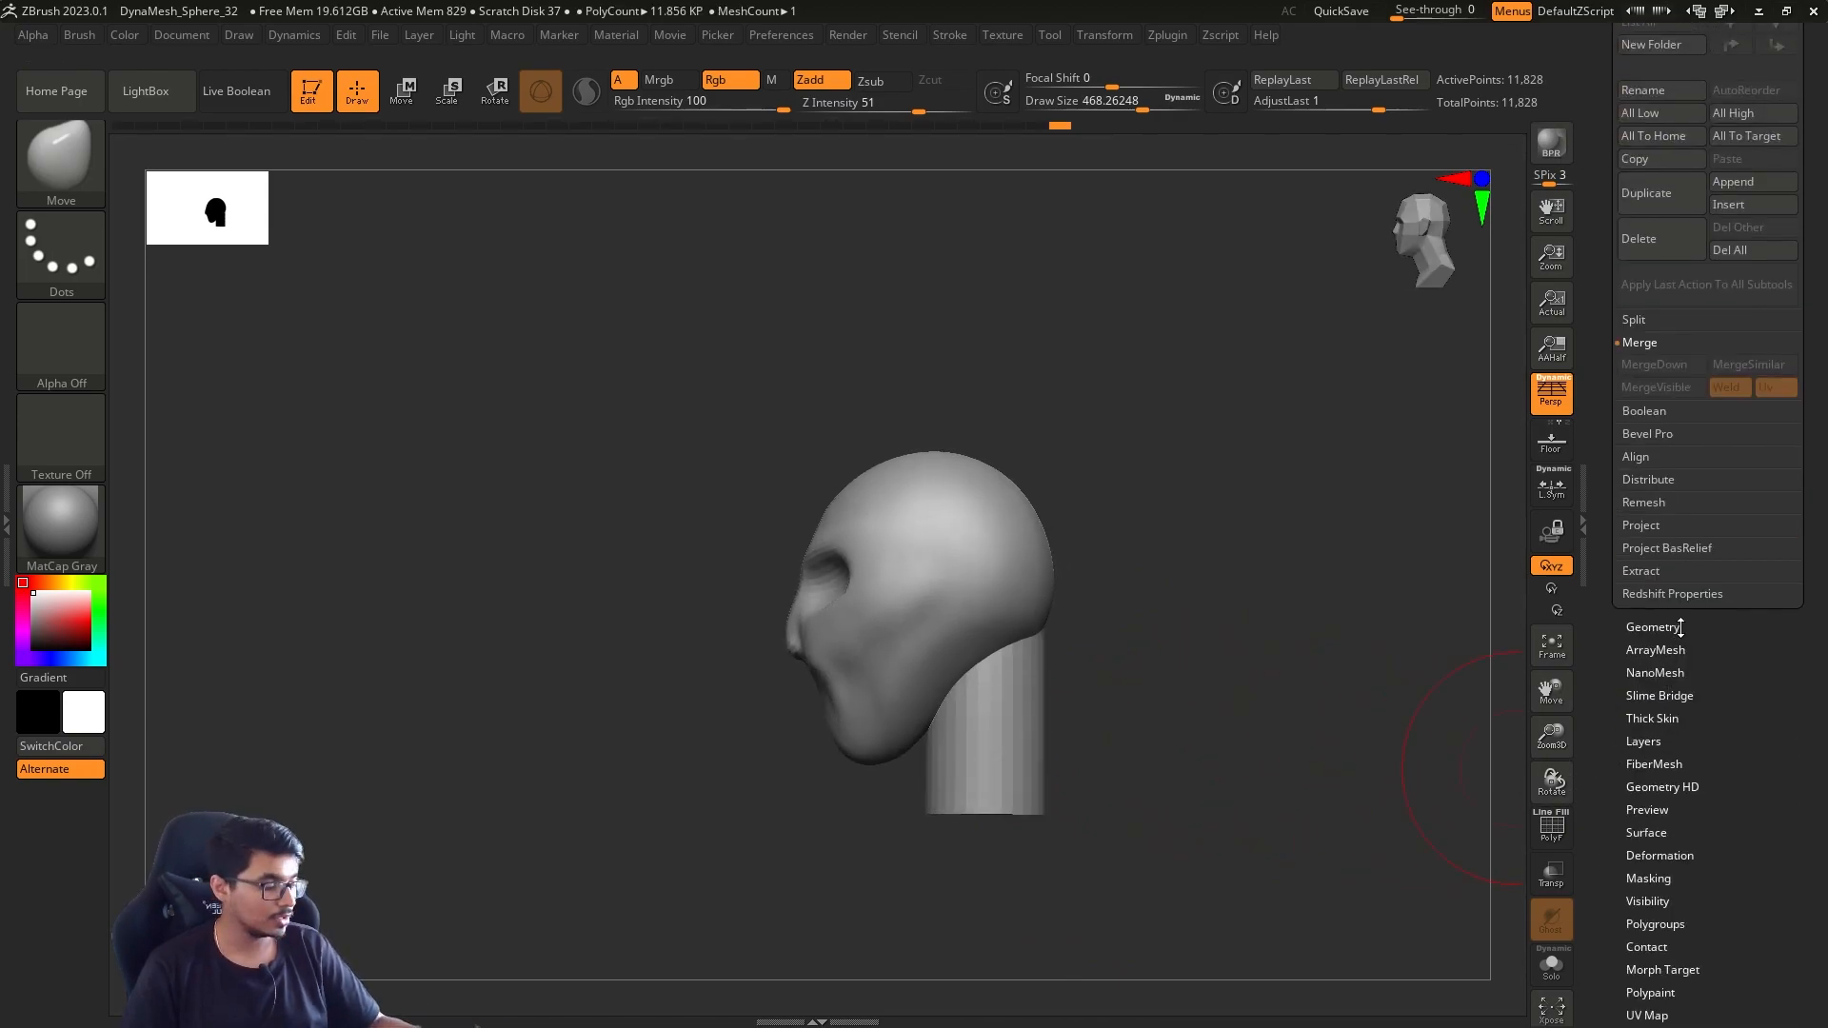
pyautogui.click(1673, 627)
pyautogui.click(1669, 373)
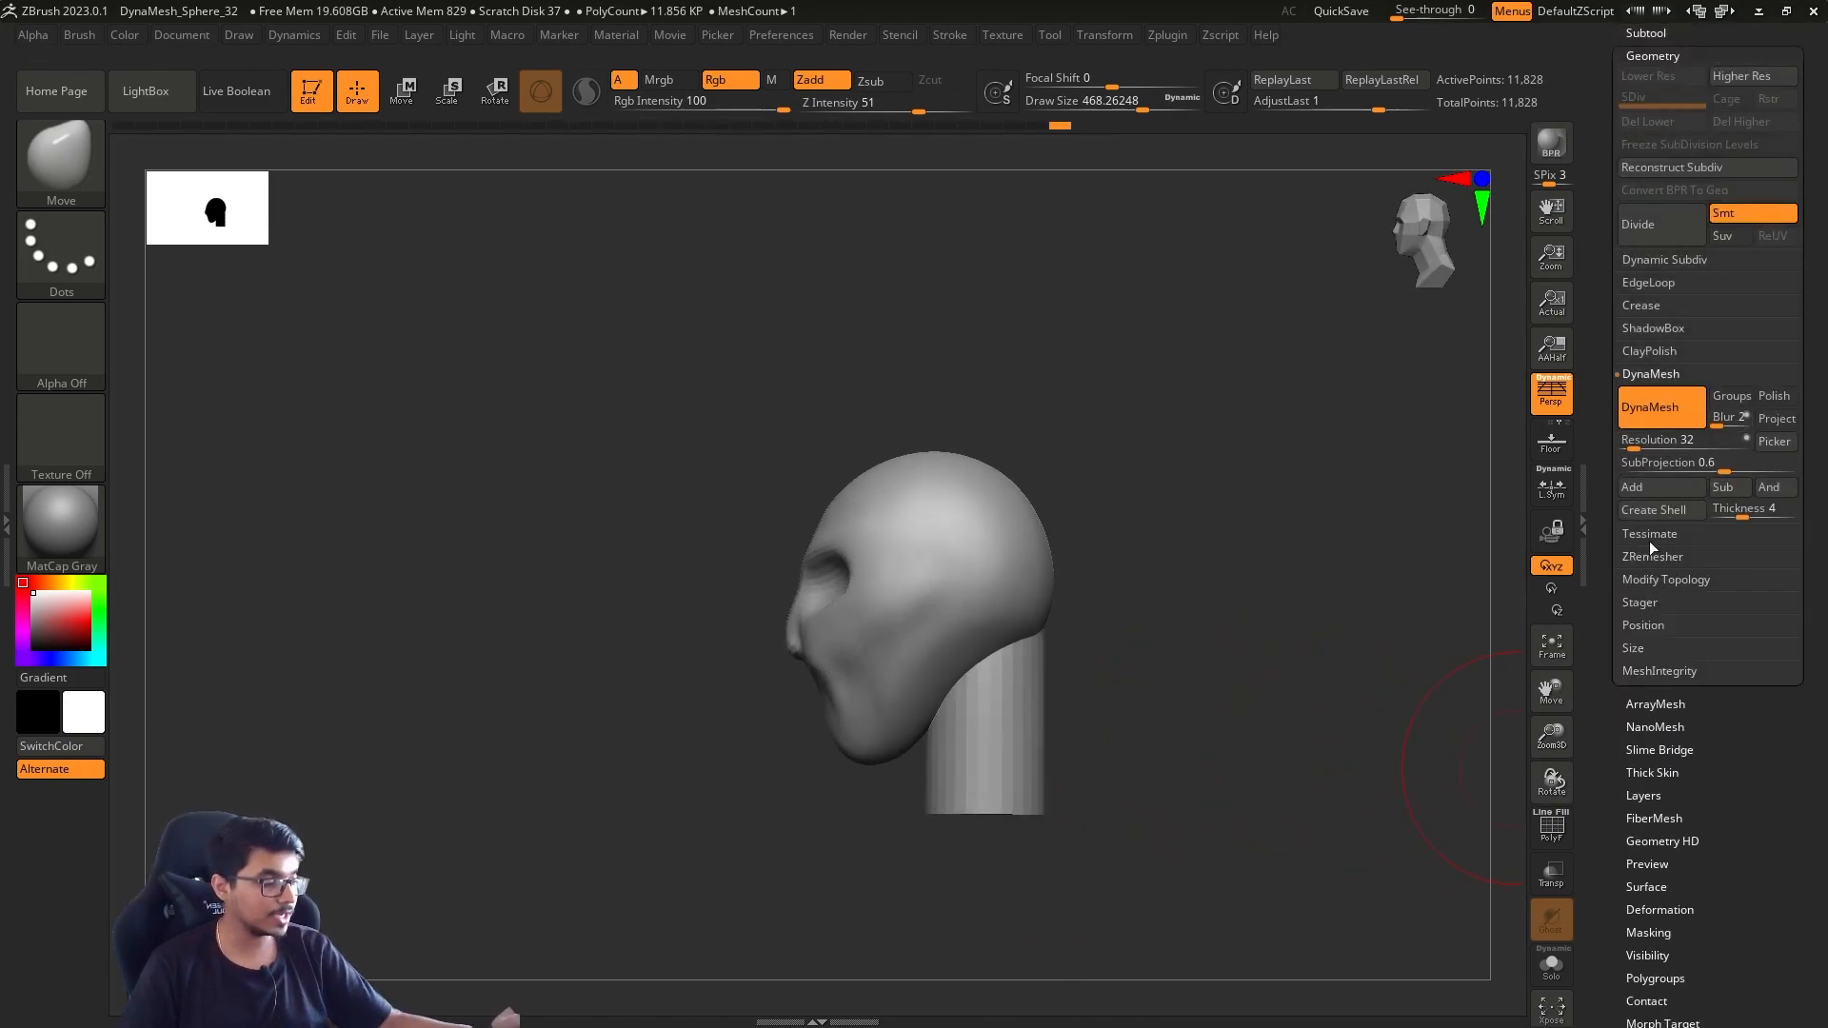
pyautogui.keyDown('ctrl'); pyautogui.moveTo(1211, 333); pyautogui.dragTo(1253, 415); pyautogui.keyUp('ctrl')
pyautogui.moveTo(1315, 610)
pyautogui.keyDown('ctrl'); pyautogui.mouseDown()
pyautogui.moveTo(1190, 734)
pyautogui.moveTo(1183, 712)
pyautogui.mouseUp(); pyautogui.keyUp('ctrl')
# Smooth the junction between the head and the neck, changing the draw size to about 351
pyautogui.keyDown('shift'); pyautogui.moveTo(1023, 642); pyautogui.dragTo(982, 678); pyautogui.keyUp('shift')
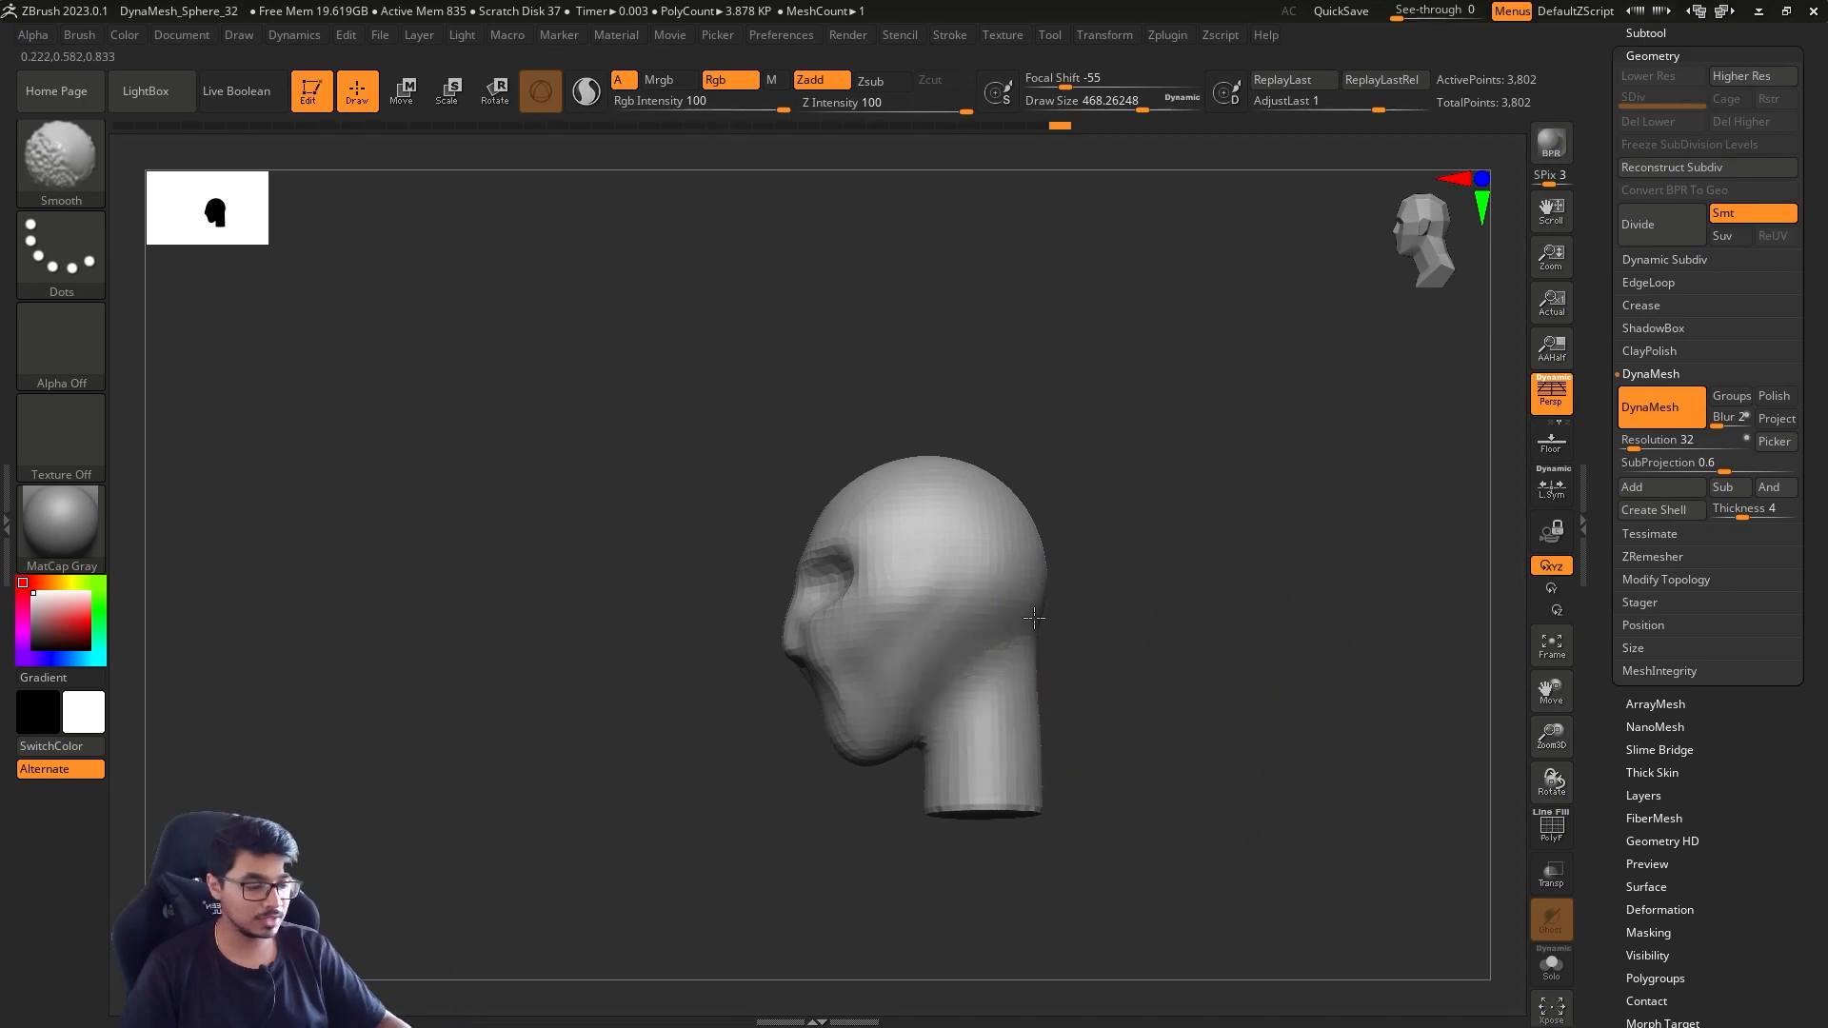
pyautogui.moveTo(1161, 658); pyautogui.dragTo(1110, 659)
pyautogui.keyDown('shift'); pyautogui.moveTo(1057, 678); pyautogui.dragTo(978, 563); pyautogui.keyUp('shift')
pyautogui.keyDown('shift'); pyautogui.moveTo(1050, 671); pyautogui.dragTo(1052, 725); pyautogui.keyUp('shift')
pyautogui.press('s')
pyautogui.moveTo(1266, 724); pyautogui.dragTo(985, 680)
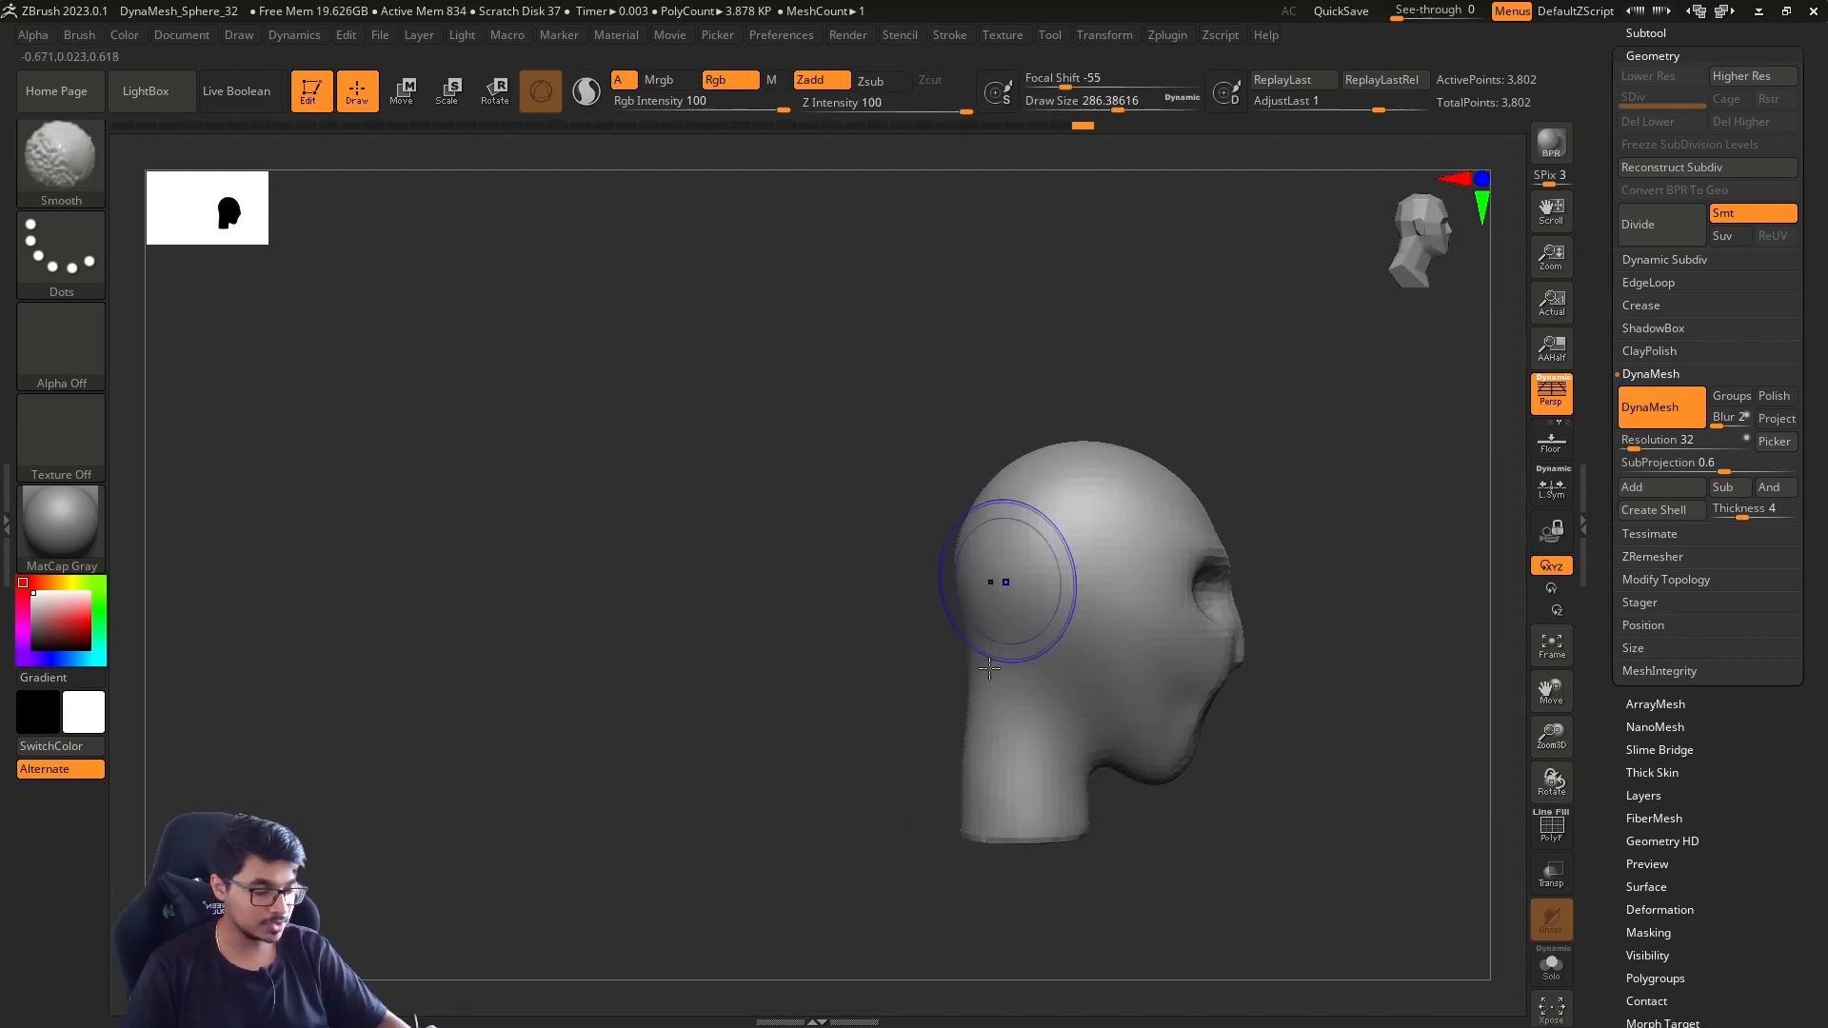
pyautogui.press('shift')
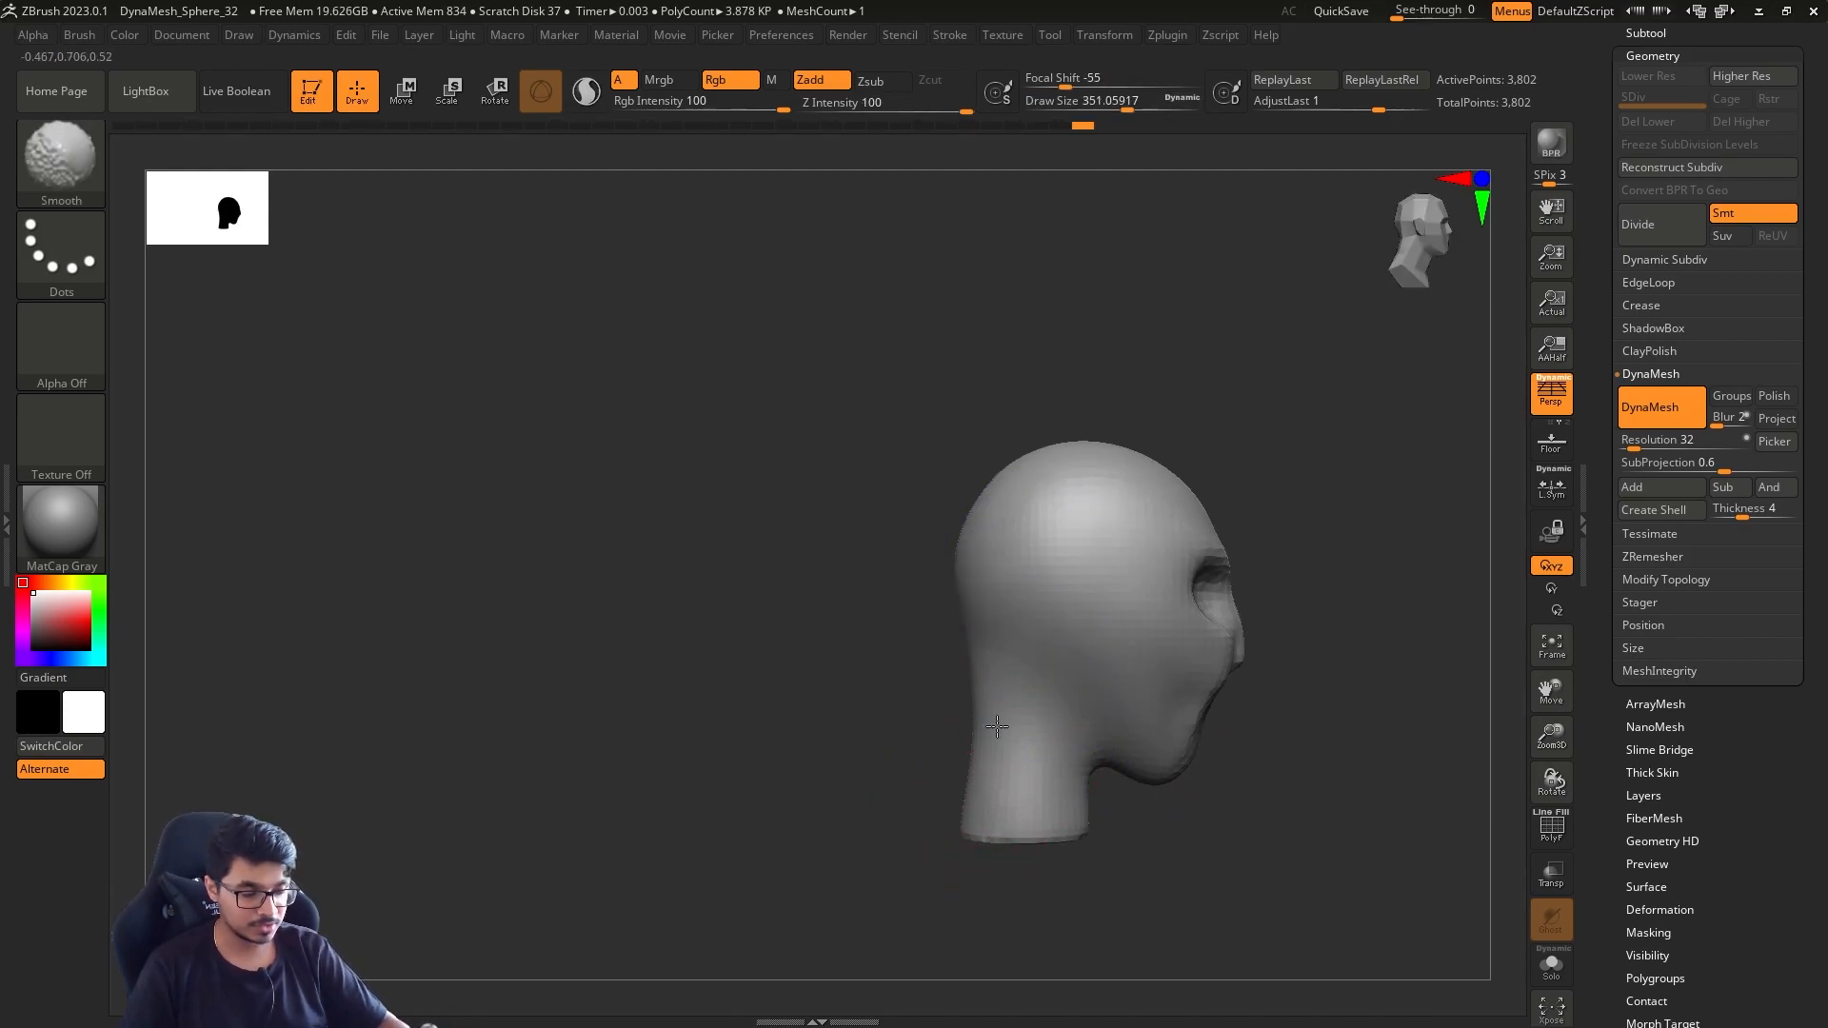
# Pull the neck's lower end down with the Move brush and set the draw size to about 207
pyautogui.moveTo(1064, 817)
pyautogui.mouseDown()
pyautogui.moveTo(1074, 840)
pyautogui.moveTo(1051, 819)
pyautogui.mouseUp()
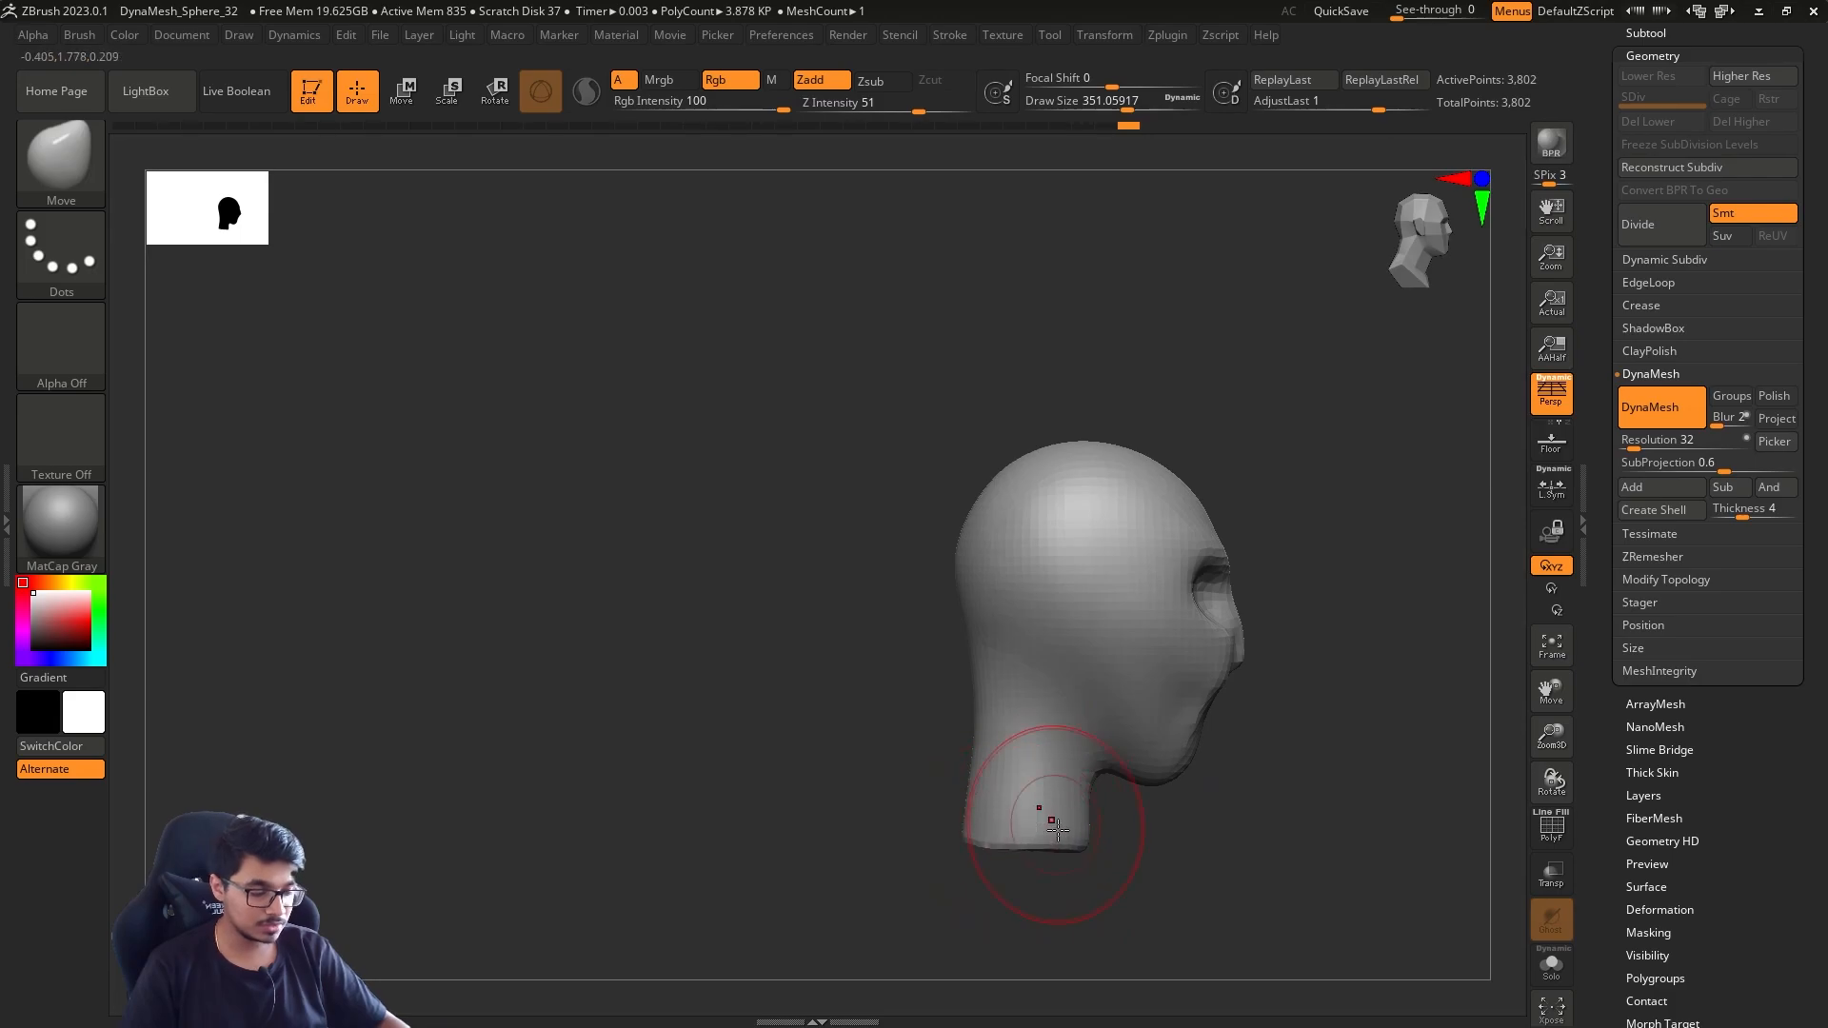
pyautogui.moveTo(1050, 906)
pyautogui.mouseDown()
pyautogui.moveTo(1297, 661)
pyautogui.moveTo(1244, 619)
pyautogui.moveTo(1275, 616)
pyautogui.moveTo(989, 708)
pyautogui.moveTo(937, 733)
pyautogui.moveTo(927, 766)
pyautogui.mouseUp()
pyautogui.press('s')
pyautogui.click(71, 158)
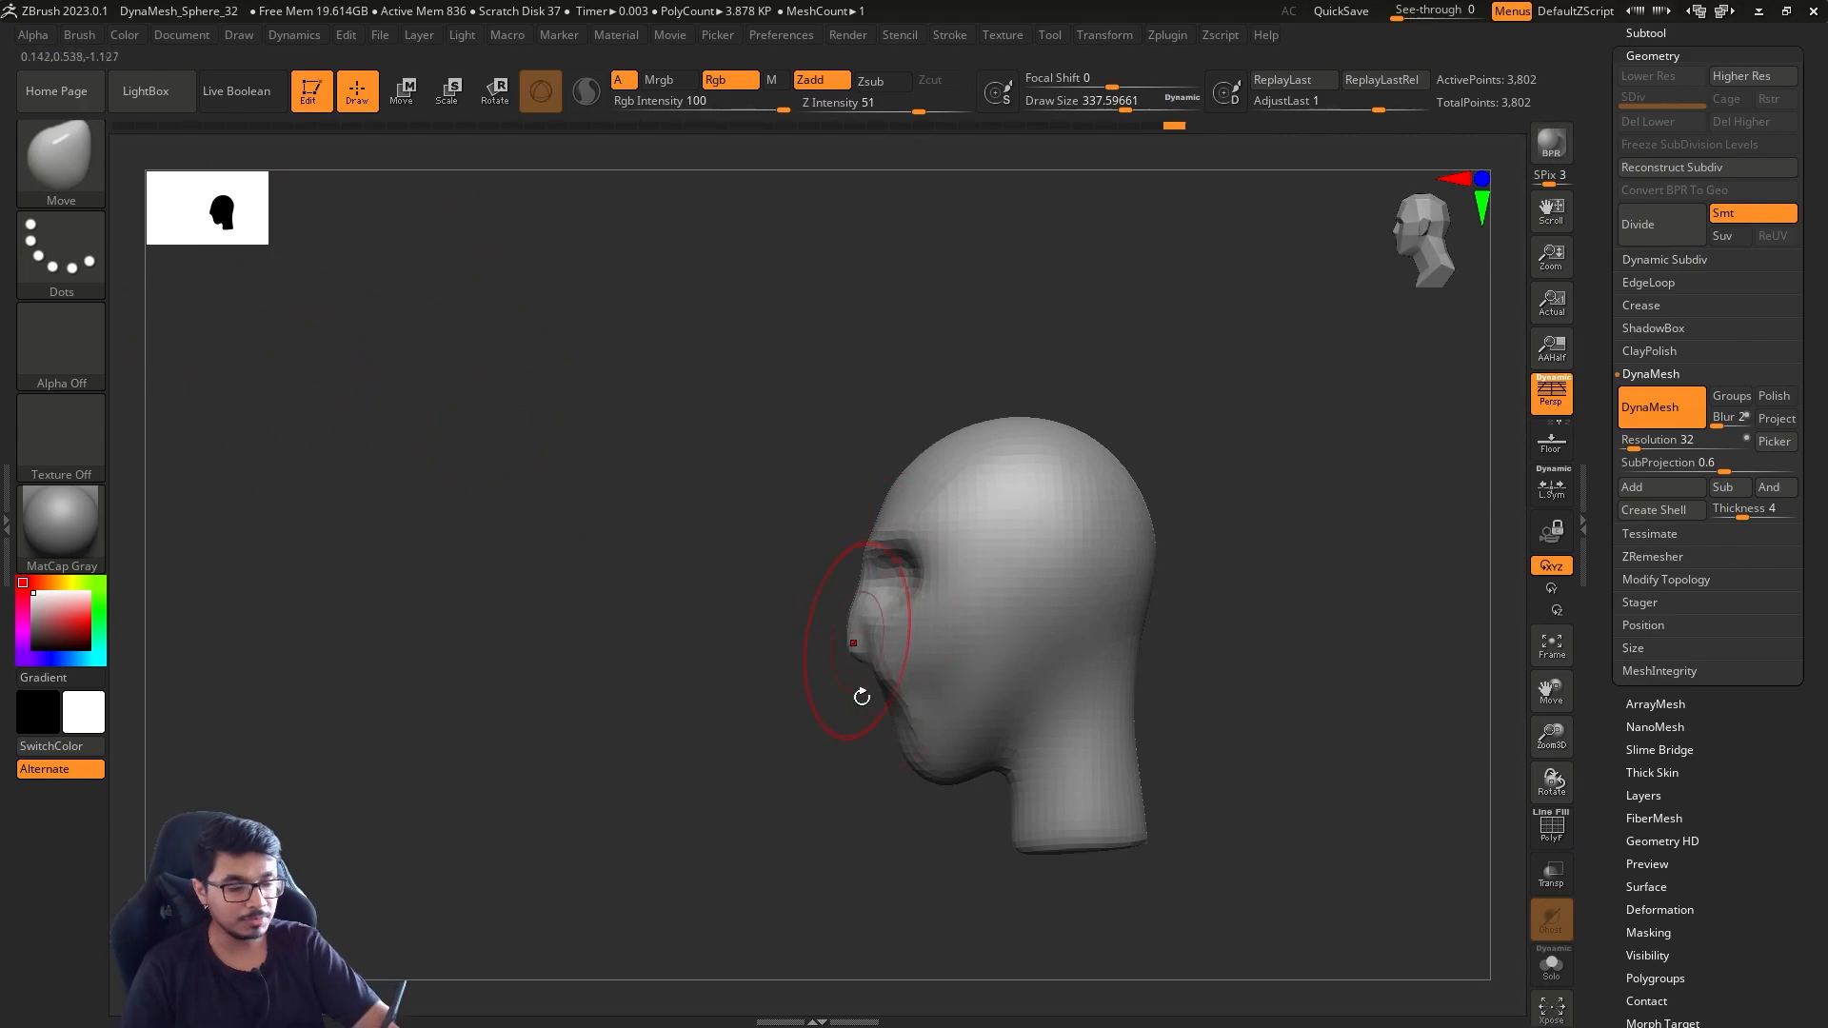
pyautogui.keyDown('shift'); pyautogui.moveTo(1216, 514); pyautogui.dragTo(1340, 515); pyautogui.keyUp('shift')
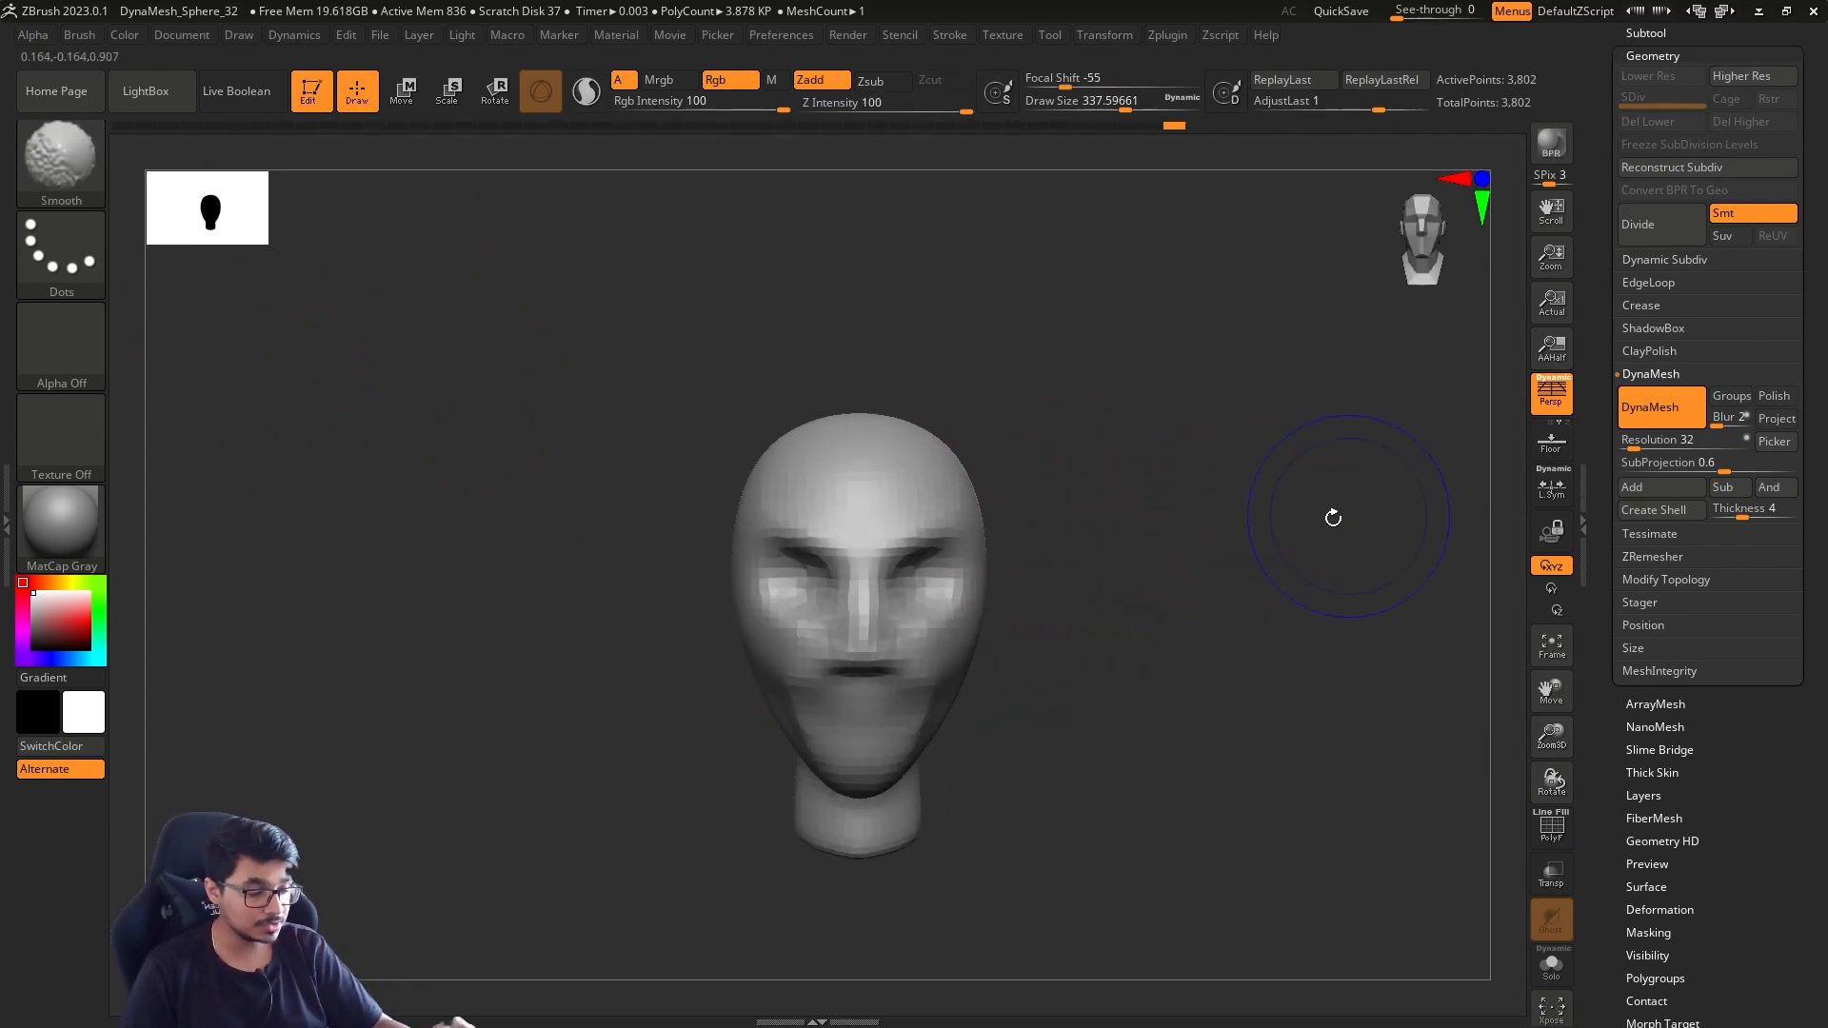
pyautogui.keyDown('alt'); pyautogui.moveTo(1110, 608); pyautogui.dragTo(1125, 614); pyautogui.keyUp('alt')
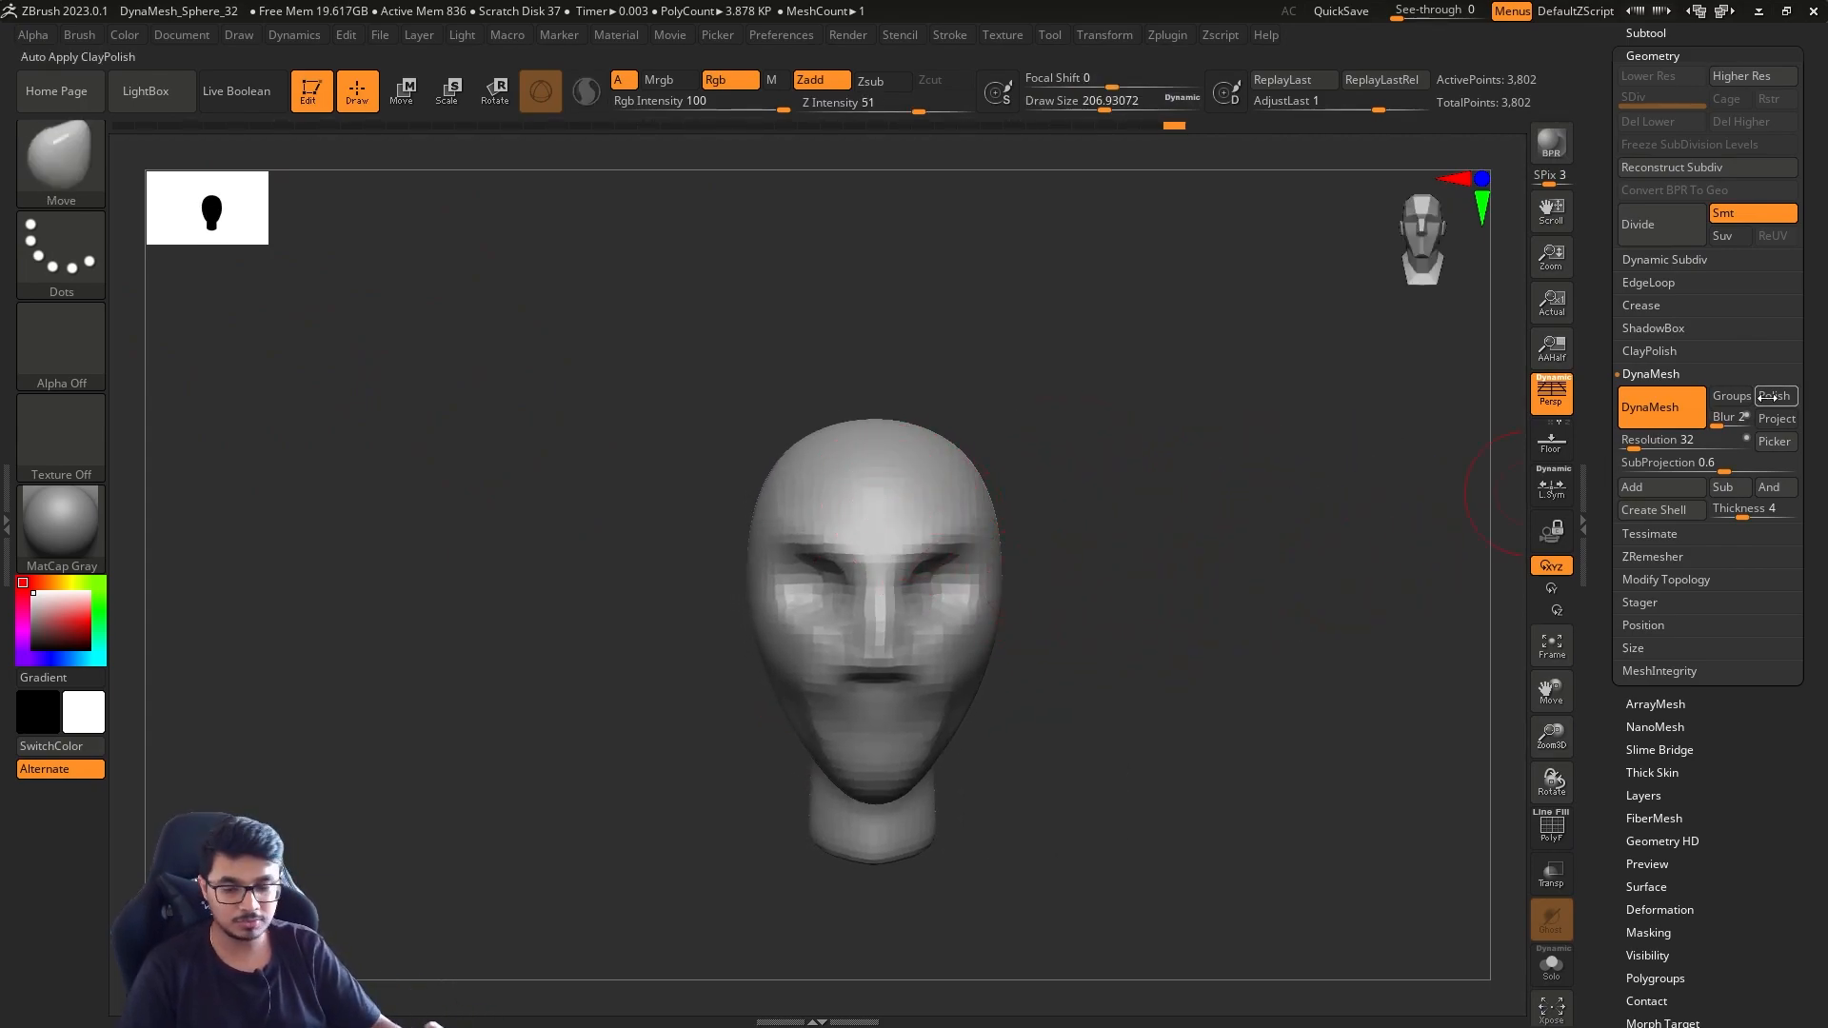
# Set the DynaMesh resolution to 80, remesh the head and smooth the face
pyautogui.moveTo(1630, 447); pyautogui.dragTo(1641, 448)
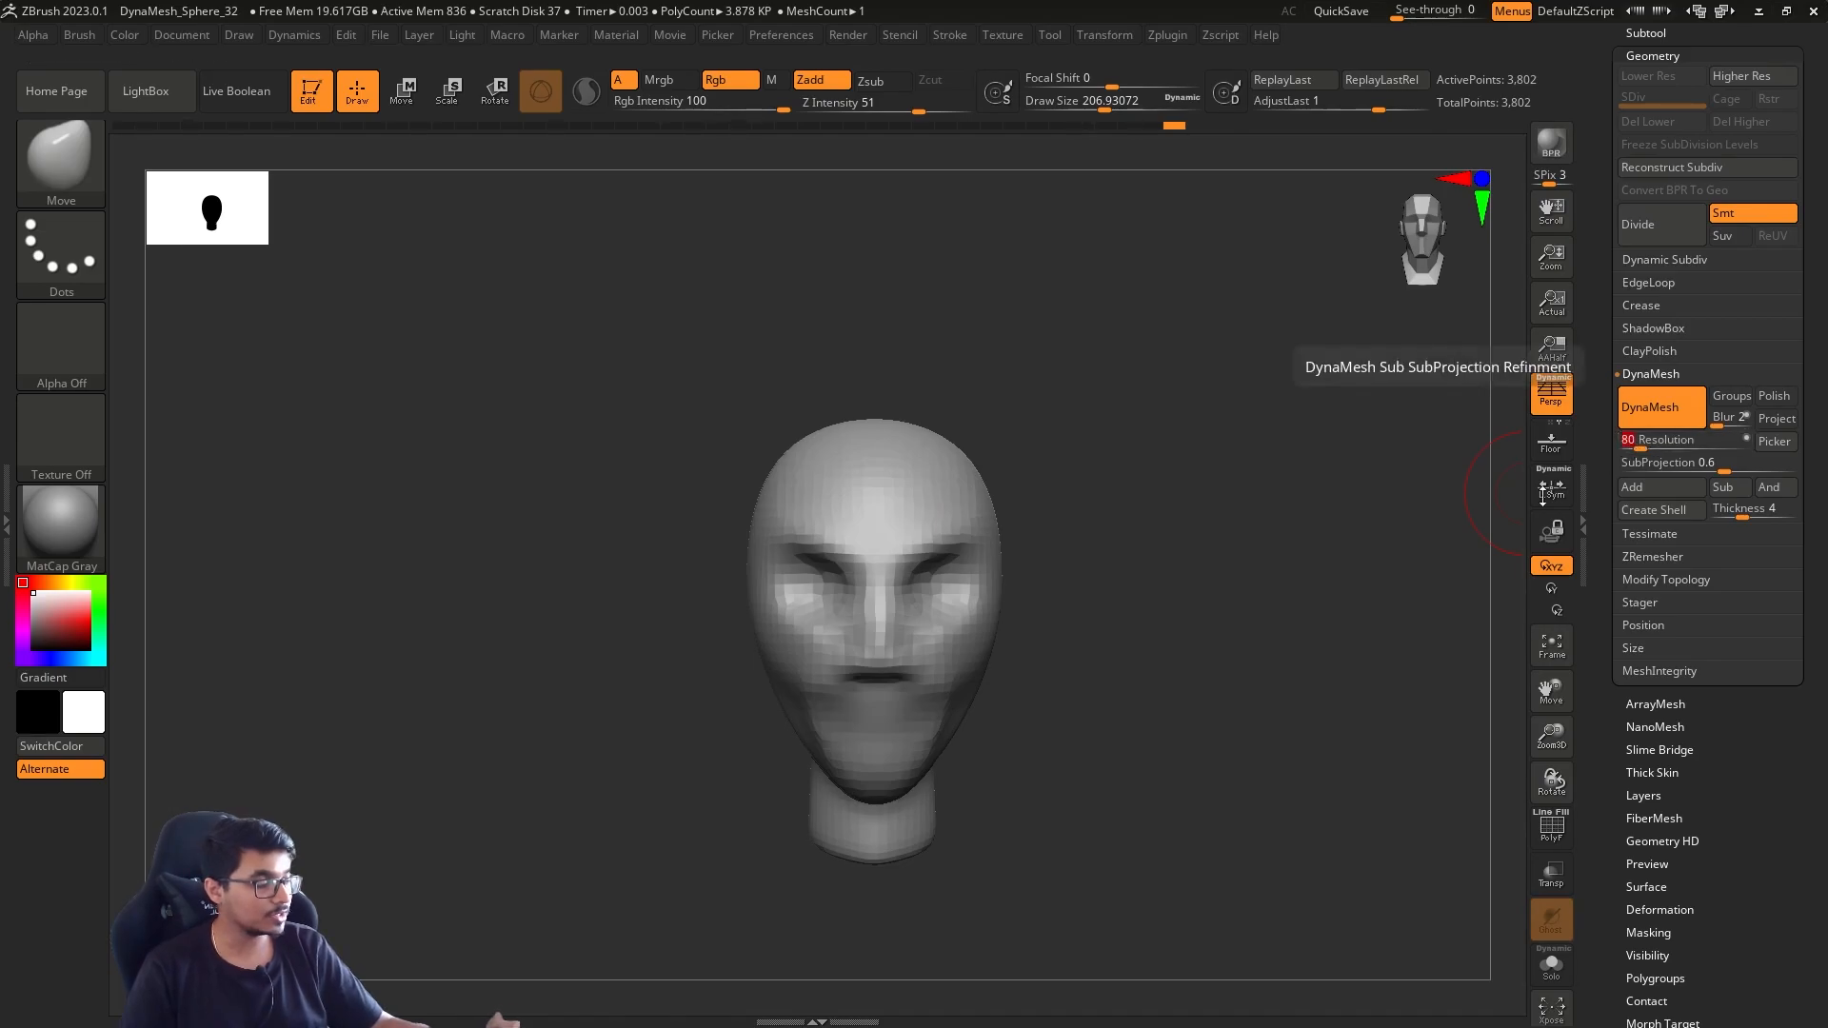
pyautogui.keyDown('ctrl'); pyautogui.moveTo(1133, 378); pyautogui.dragTo(1262, 597); pyautogui.keyUp('ctrl')
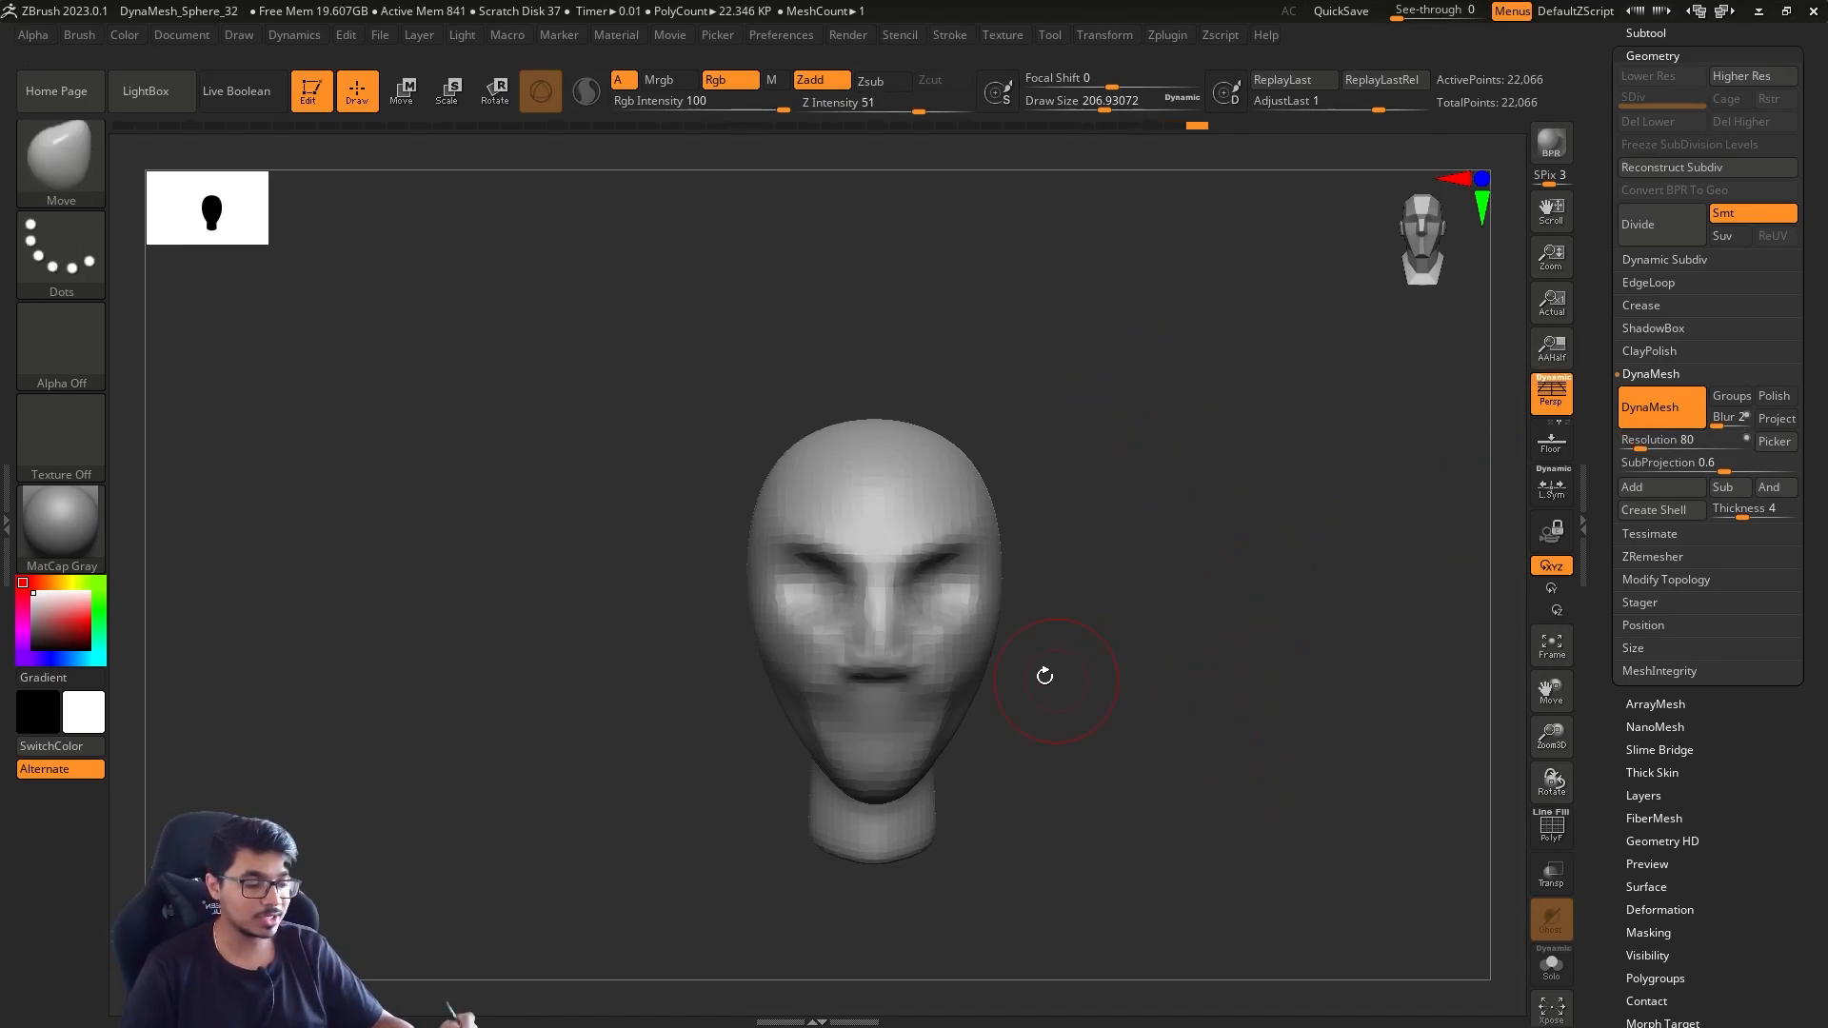
pyautogui.keyDown('shift'); pyautogui.moveTo(934, 584); pyautogui.dragTo(919, 479); pyautogui.keyUp('shift')
pyautogui.keyDown('alt'); pyautogui.moveTo(990, 697); pyautogui.dragTo(1228, 743); pyautogui.keyUp('alt')
pyautogui.moveTo(1228, 742); pyautogui.dragTo(1123, 666)
# Hide the interface panels and sculpt the eyes and brow ridges with the ClayBuildup brush
pyautogui.press('Tab')
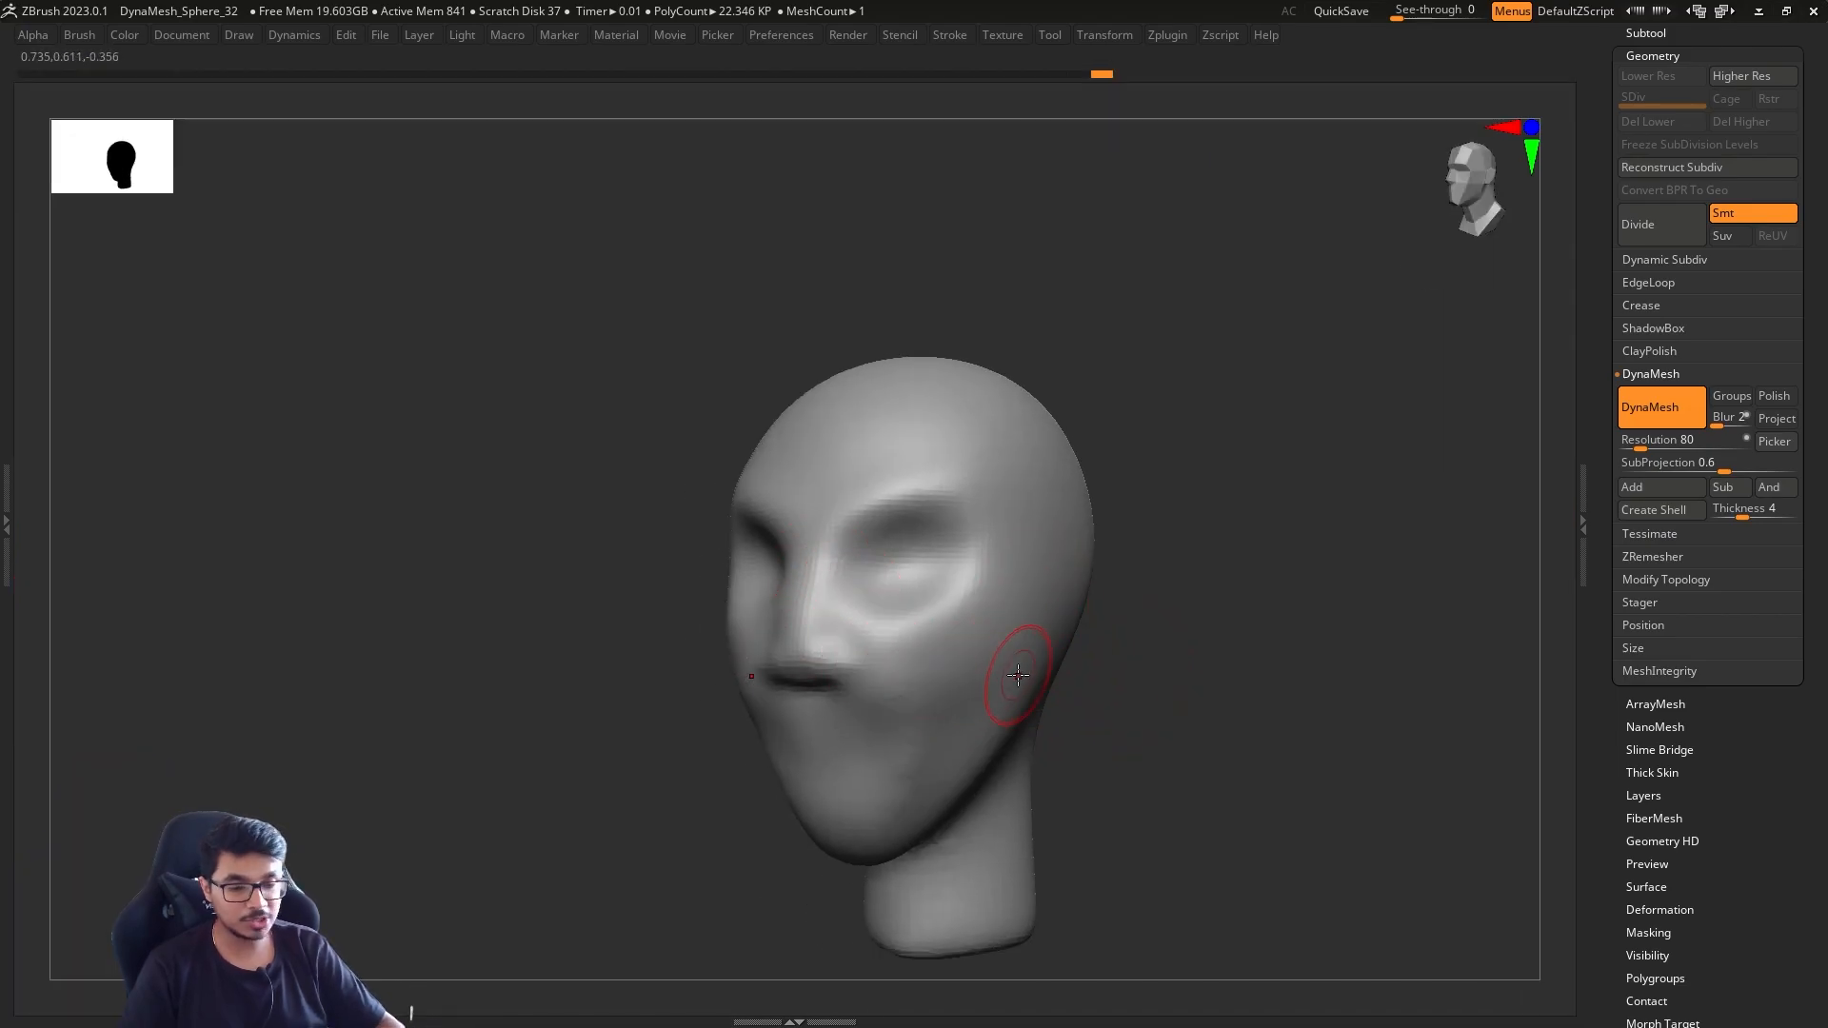
pyautogui.press('b')
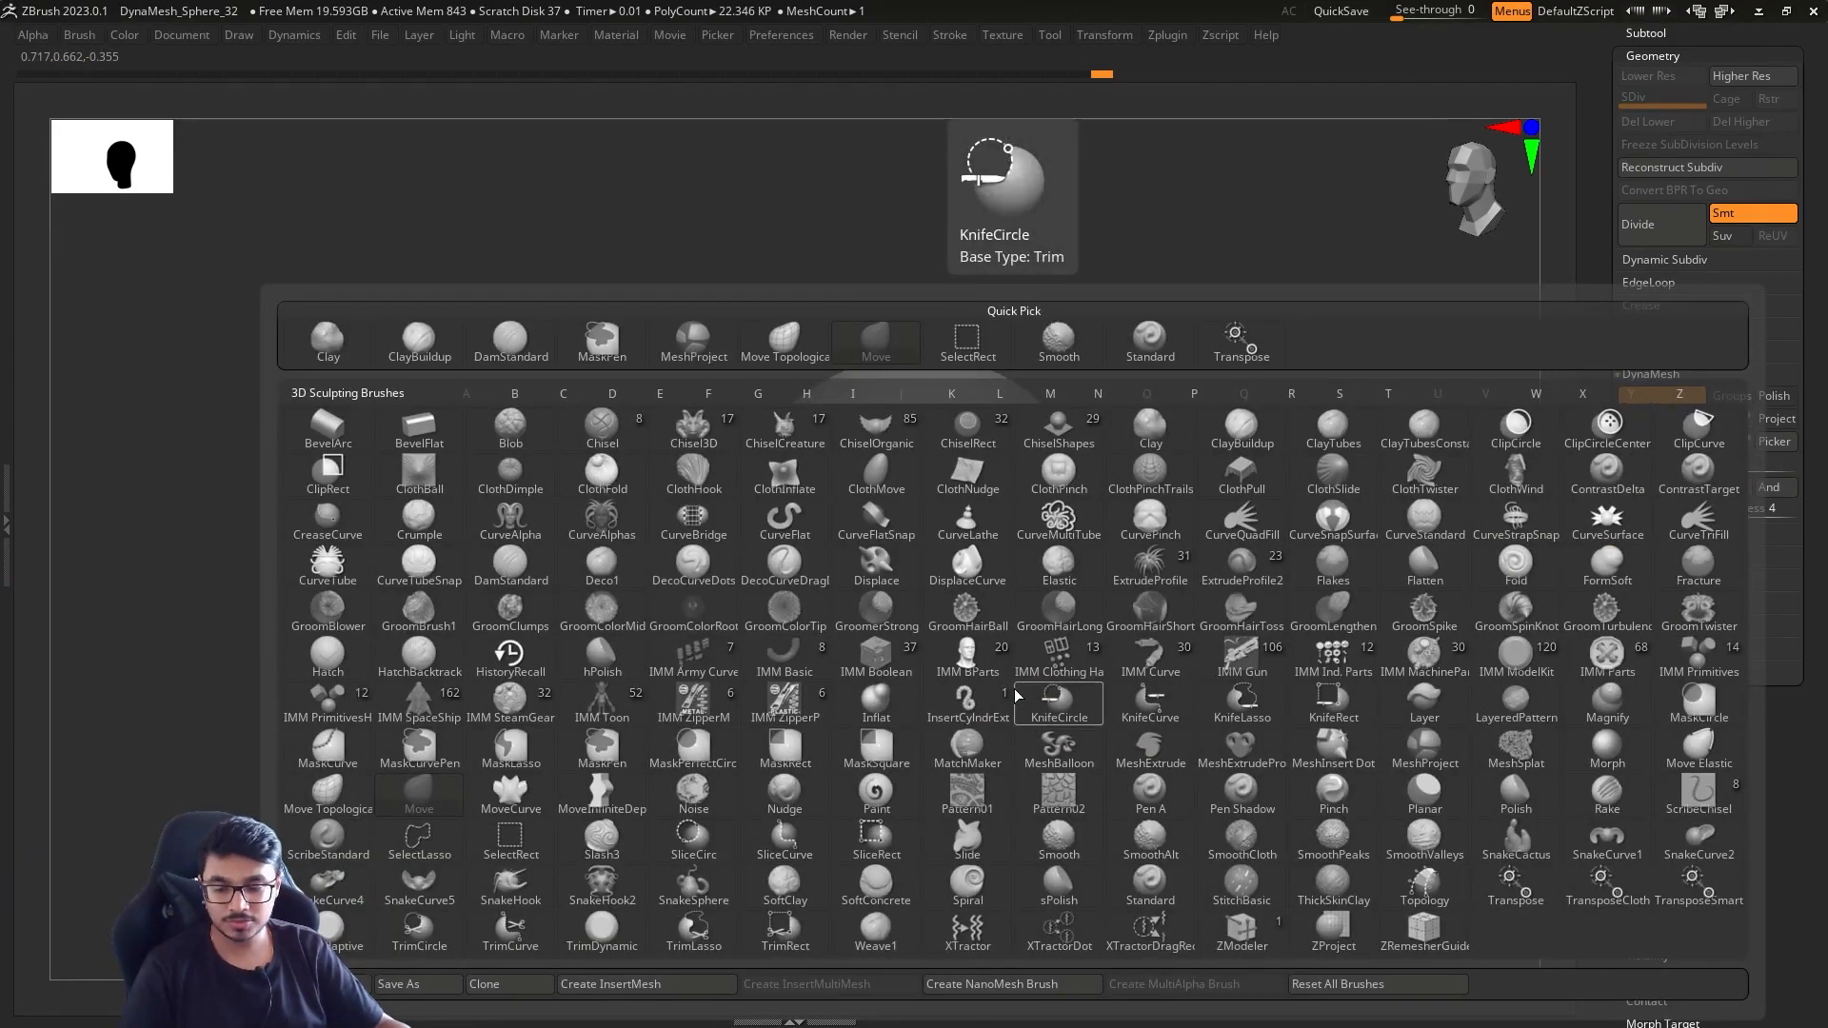
pyautogui.press('c')
pyautogui.press('b')
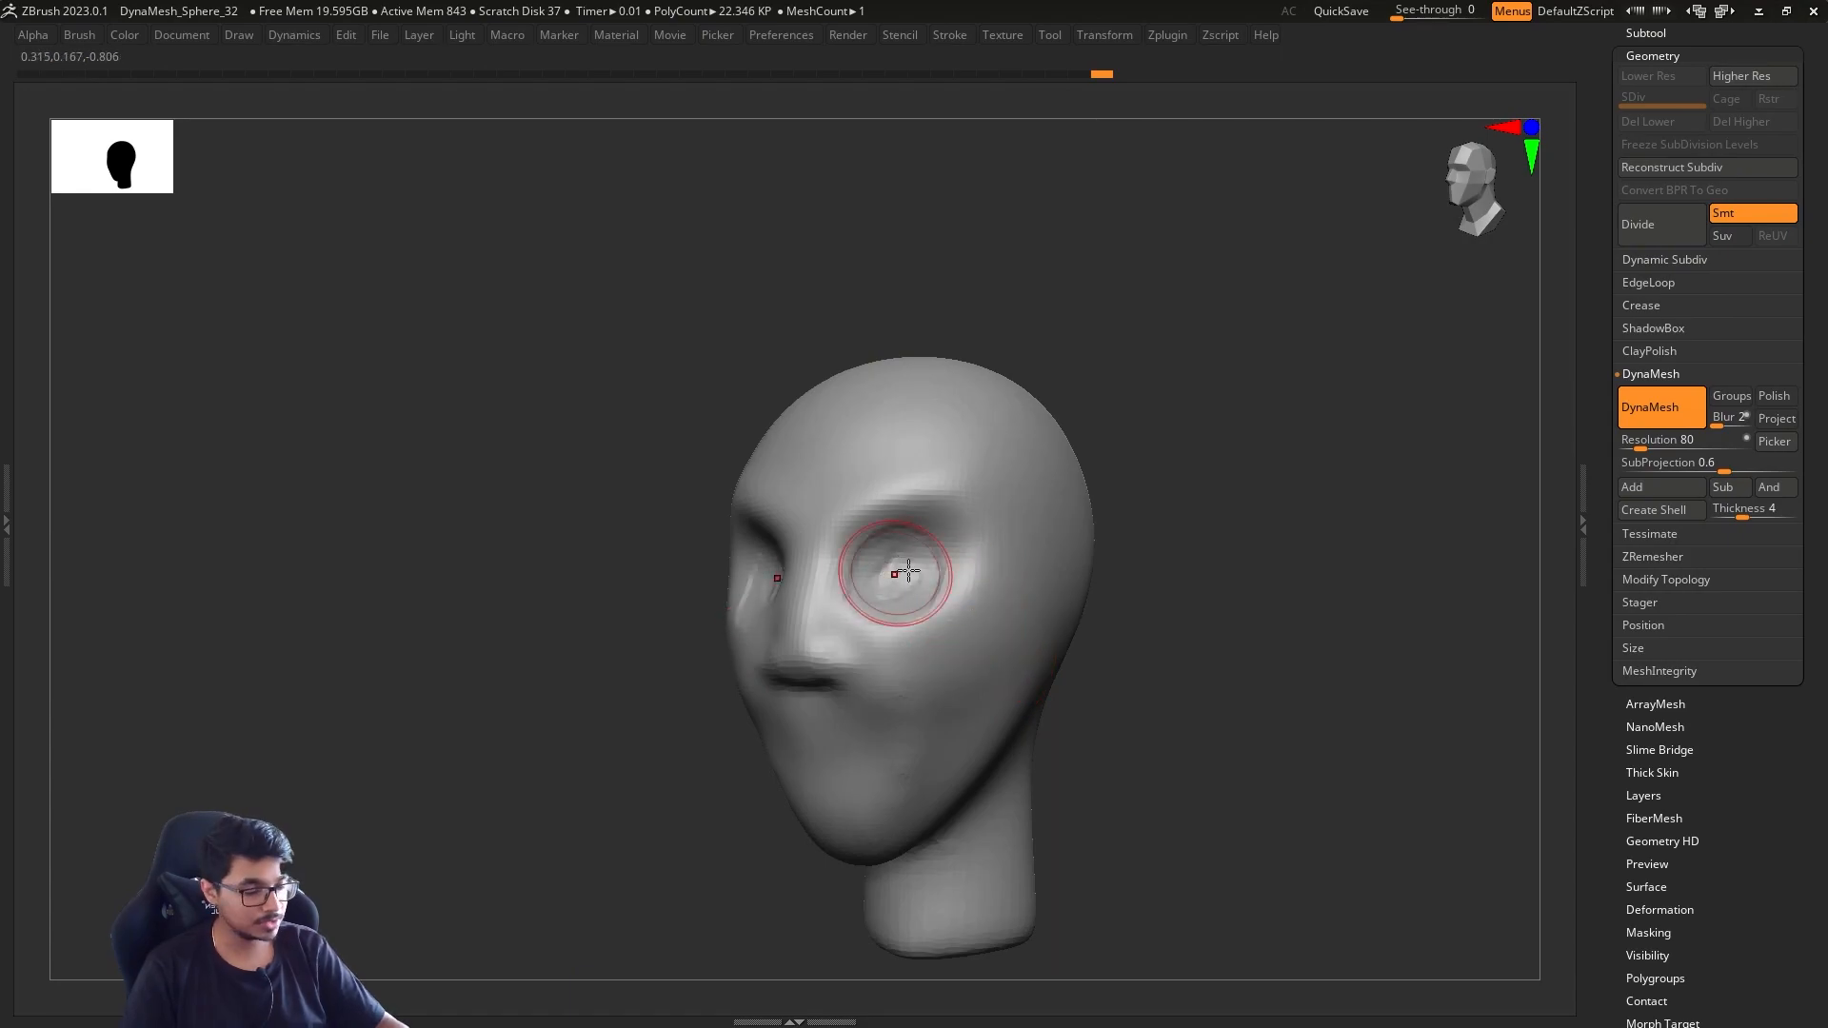
pyautogui.moveTo(843, 528); pyautogui.dragTo(990, 499)
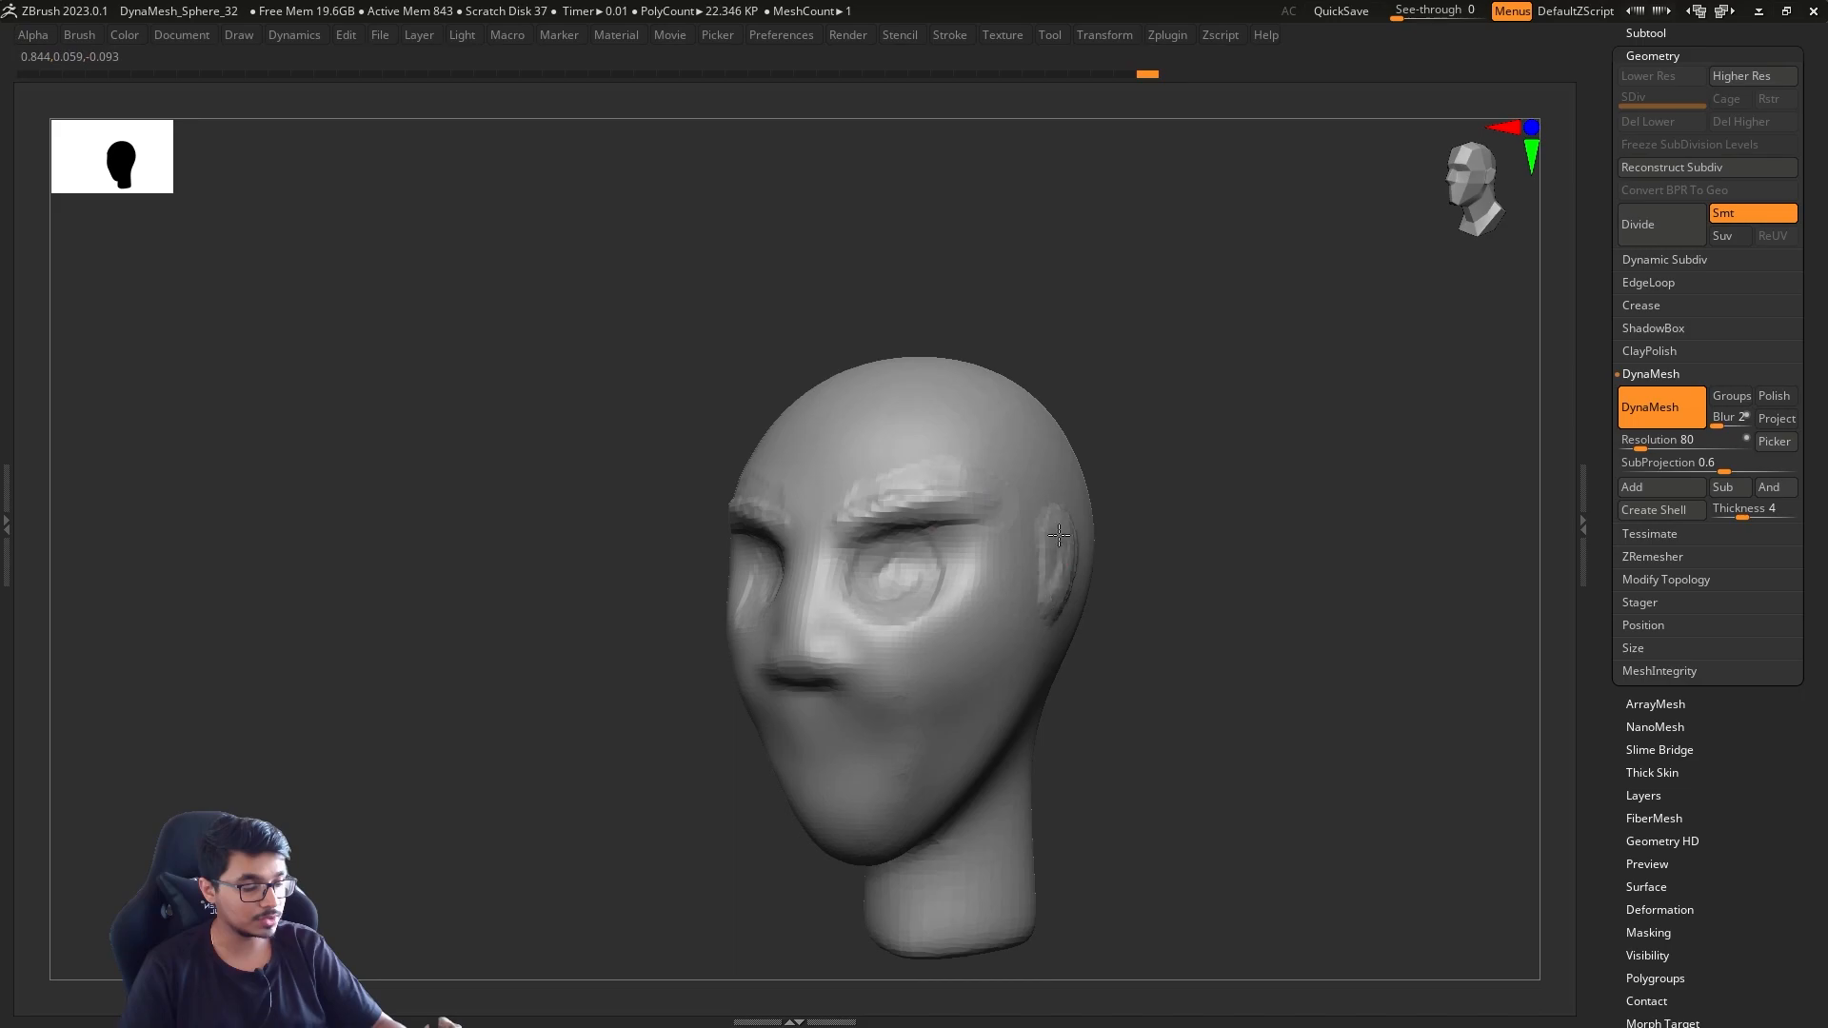
# Build up and shape the ears on the sides of the head
pyautogui.moveTo(1047, 629); pyautogui.dragTo(1074, 619)
pyautogui.moveTo(1152, 562); pyautogui.dragTo(1014, 561)
pyautogui.moveTo(1077, 544)
pyautogui.mouseDown()
pyautogui.moveTo(1054, 592)
pyautogui.moveTo(1094, 639)
pyautogui.mouseUp()
pyautogui.moveTo(1138, 555); pyautogui.dragTo(1129, 562)
pyautogui.moveTo(1242, 658)
pyautogui.mouseDown()
pyautogui.moveTo(1370, 629)
pyautogui.moveTo(1414, 650)
pyautogui.moveTo(1083, 578)
pyautogui.mouseUp()
# Carve the mouth line and shape the lower lip with the DamStandard brush
pyautogui.press('b')
pyautogui.press('c')
pyautogui.press('b')
pyautogui.moveTo(914, 727); pyautogui.dragTo(1000, 724)
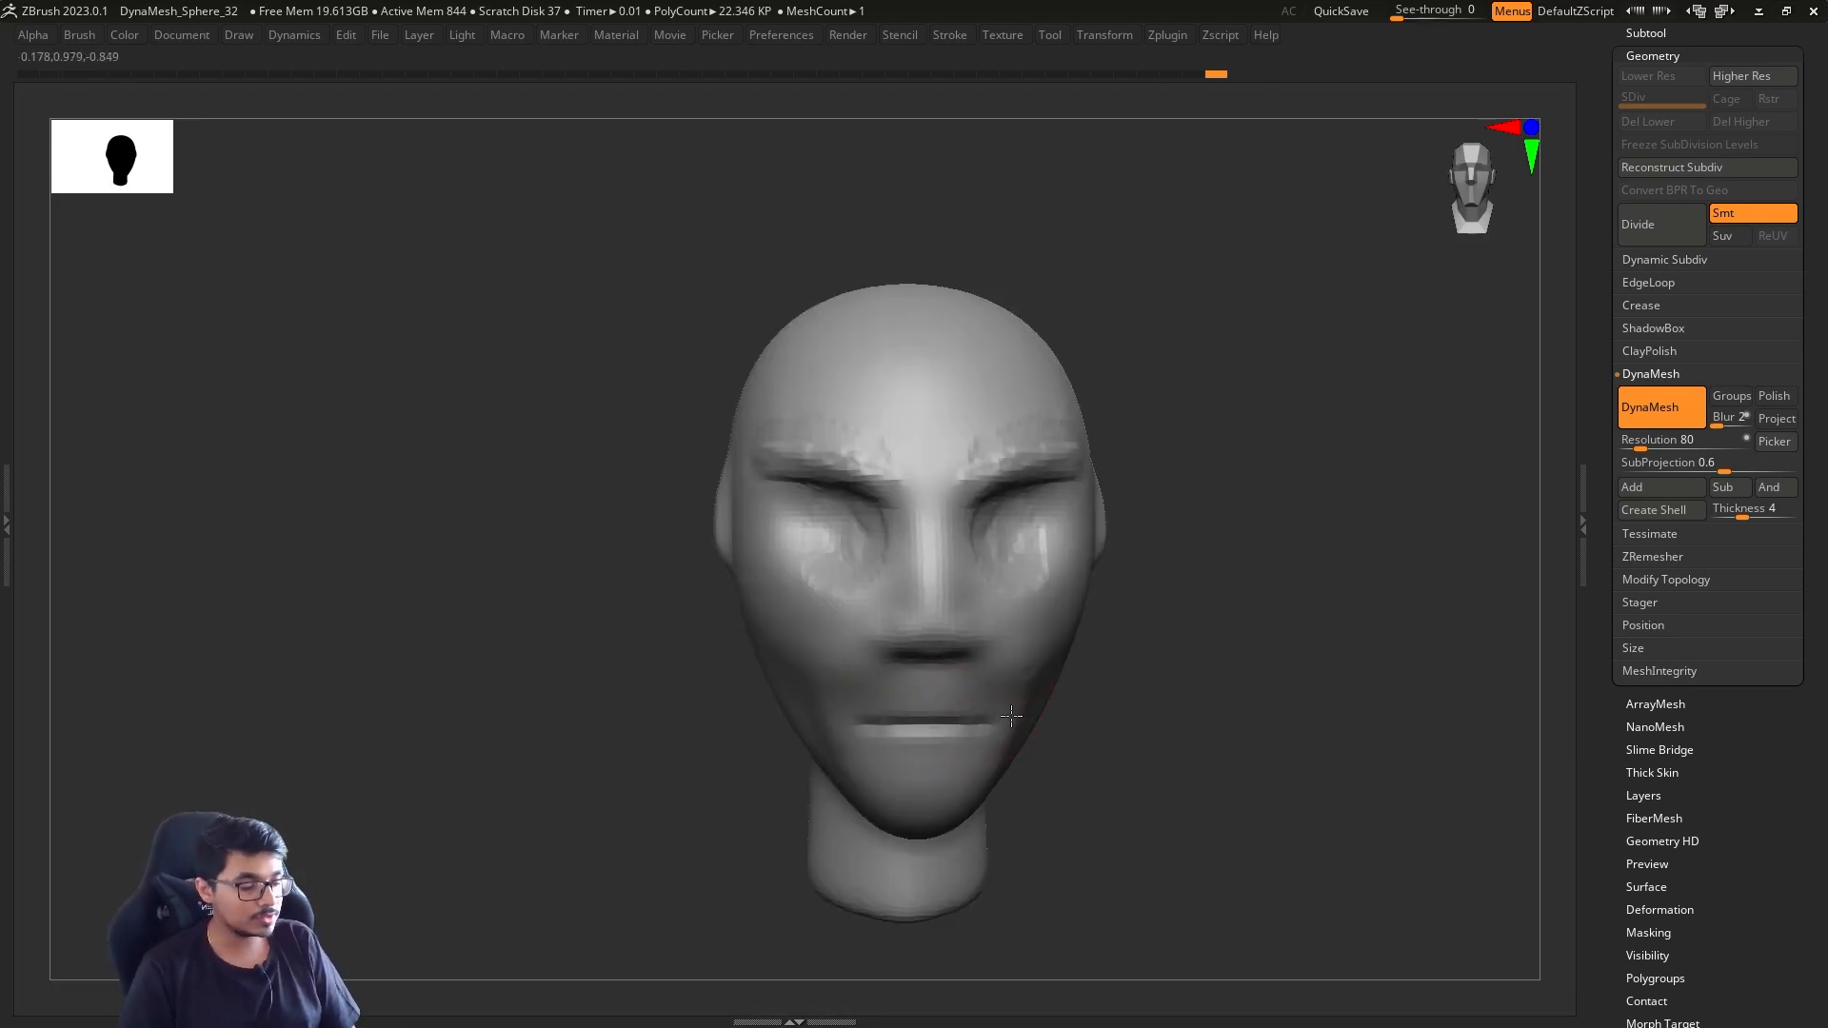
pyautogui.keyDown('shift'); pyautogui.moveTo(1116, 709); pyautogui.dragTo(1080, 709); pyautogui.keyUp('shift')
pyautogui.moveTo(916, 710); pyautogui.dragTo(1001, 716)
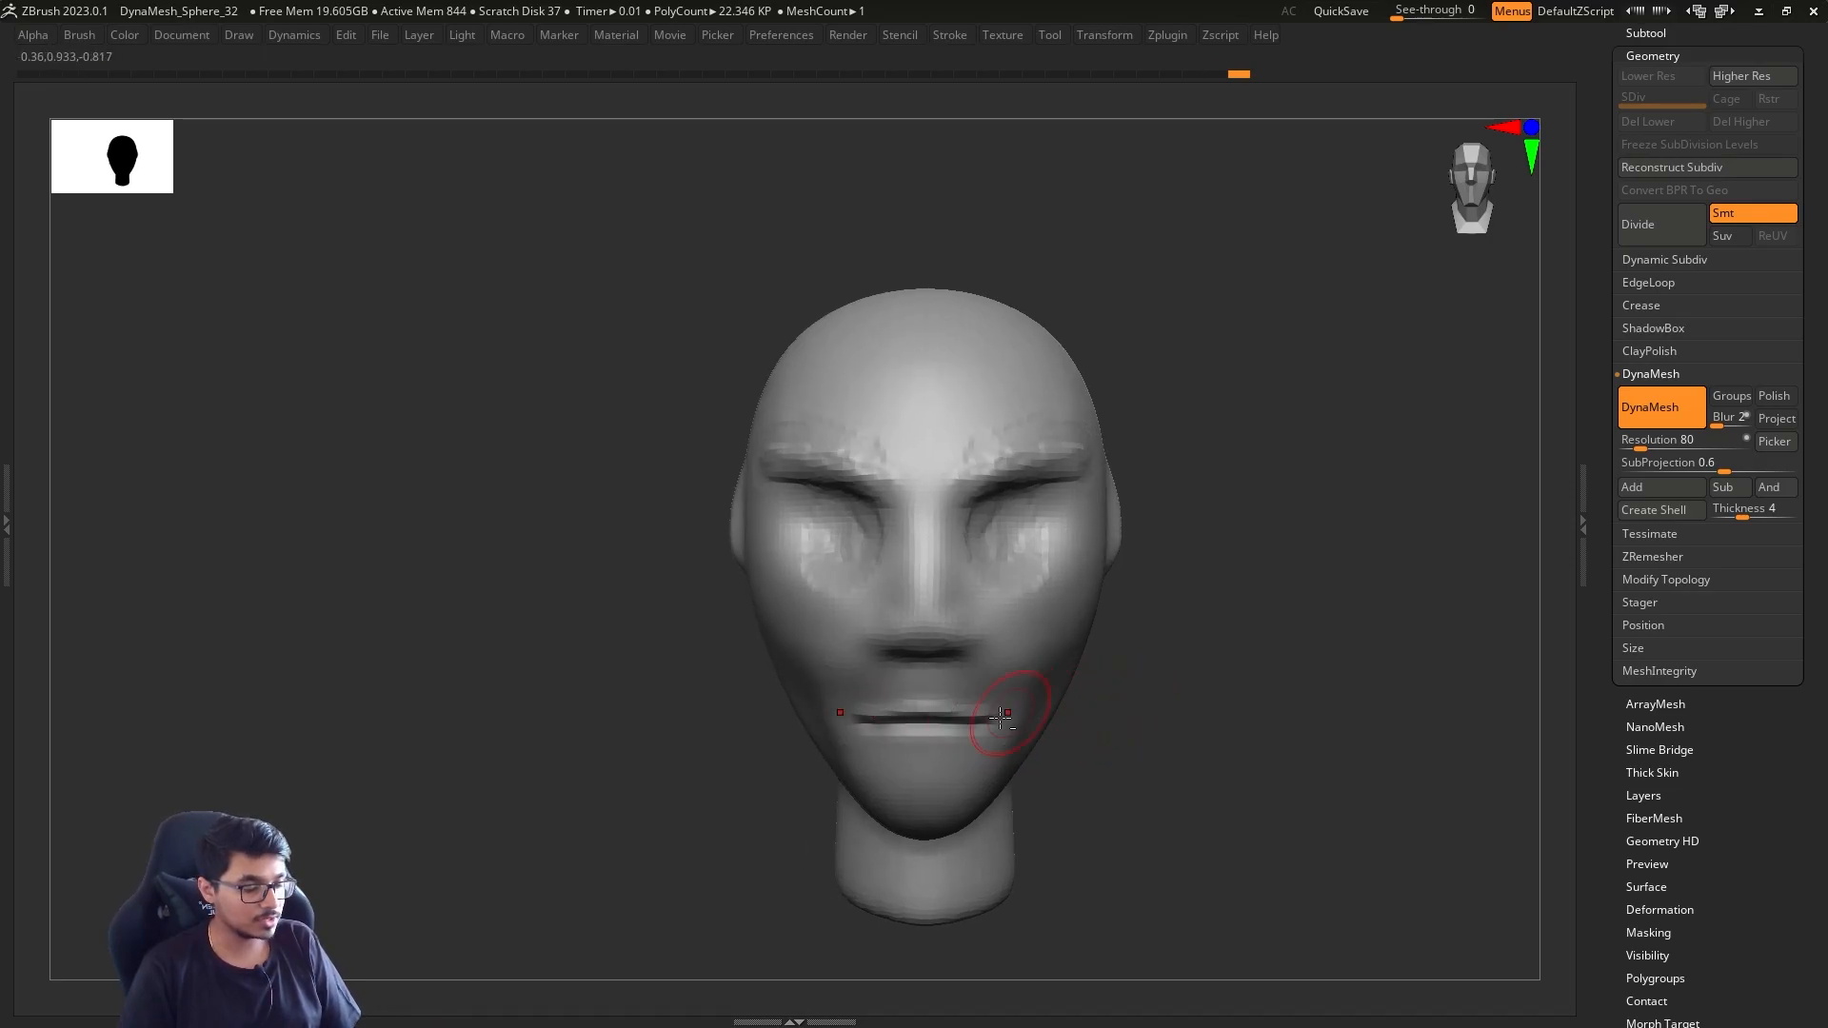
pyautogui.moveTo(869, 735)
pyautogui.mouseDown()
pyautogui.moveTo(1002, 736)
pyautogui.moveTo(981, 726)
pyautogui.mouseUp()
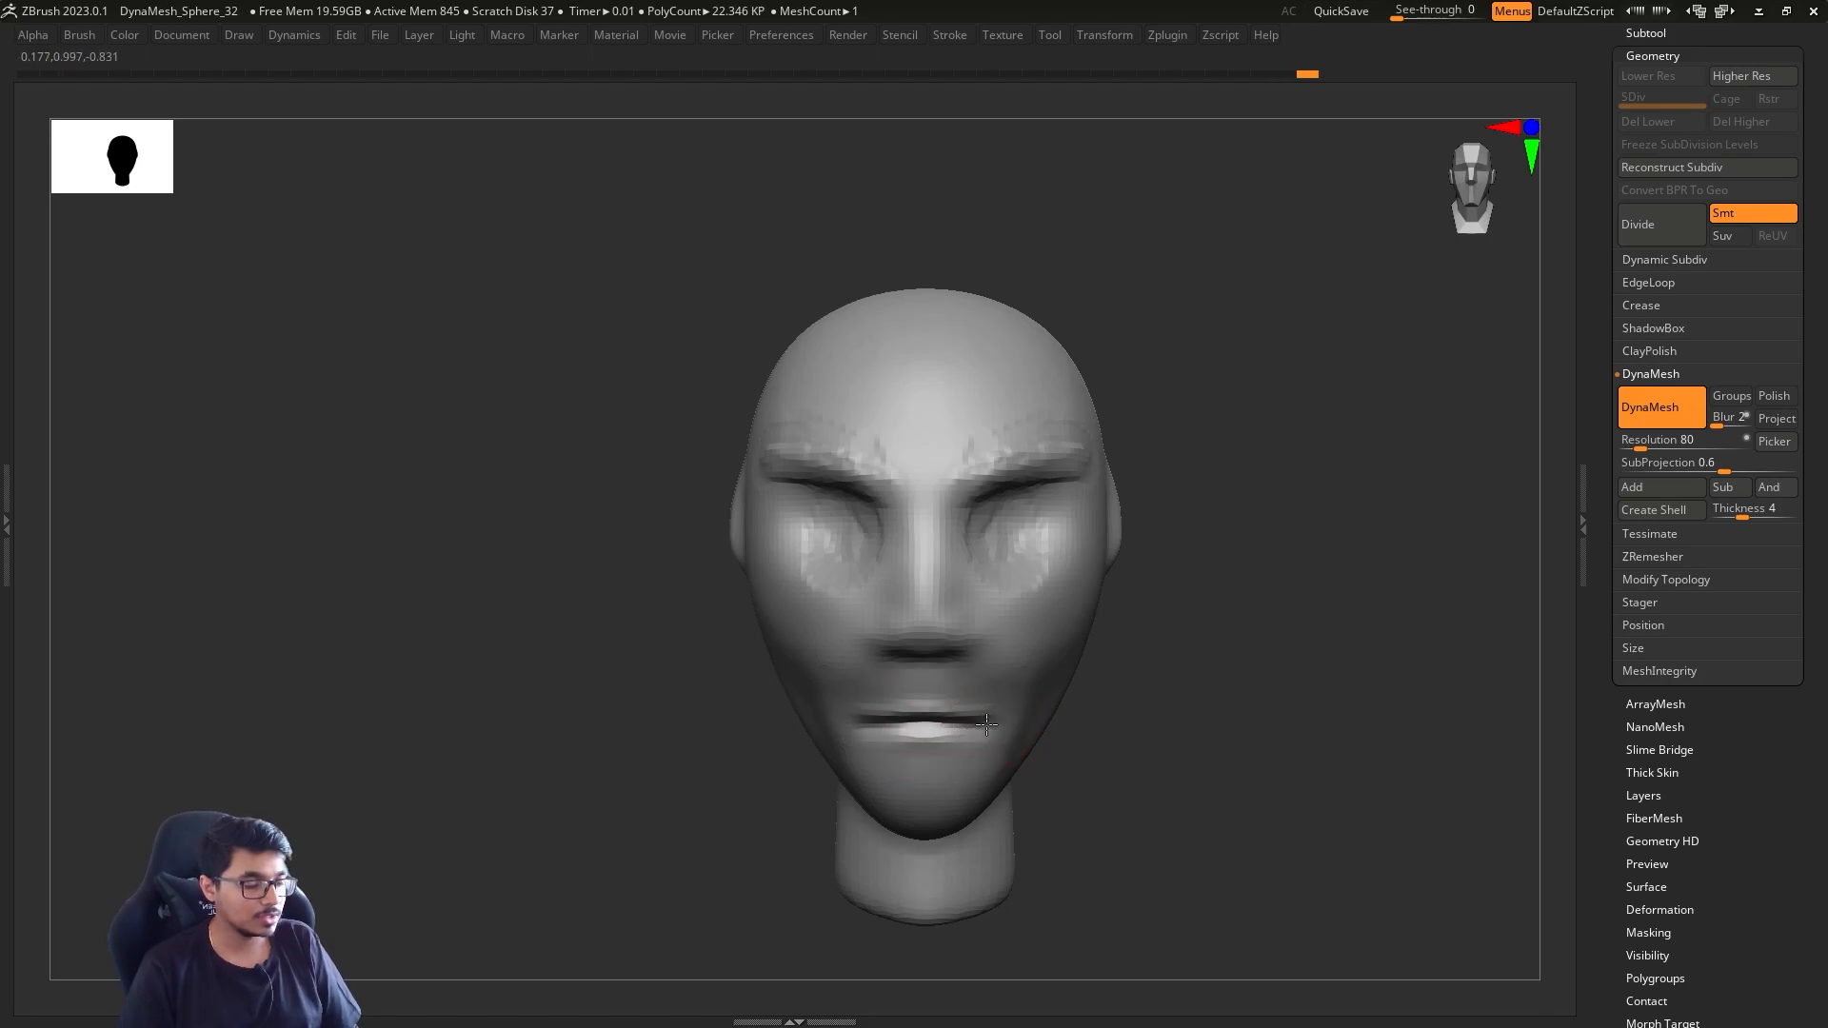
pyautogui.moveTo(1150, 738); pyautogui.dragTo(997, 734)
# Push the corner of the mouth back with the Move brush in the side view
pyautogui.moveTo(1187, 701); pyautogui.dragTo(553, 698)
pyautogui.press('b')
pyautogui.press('m')
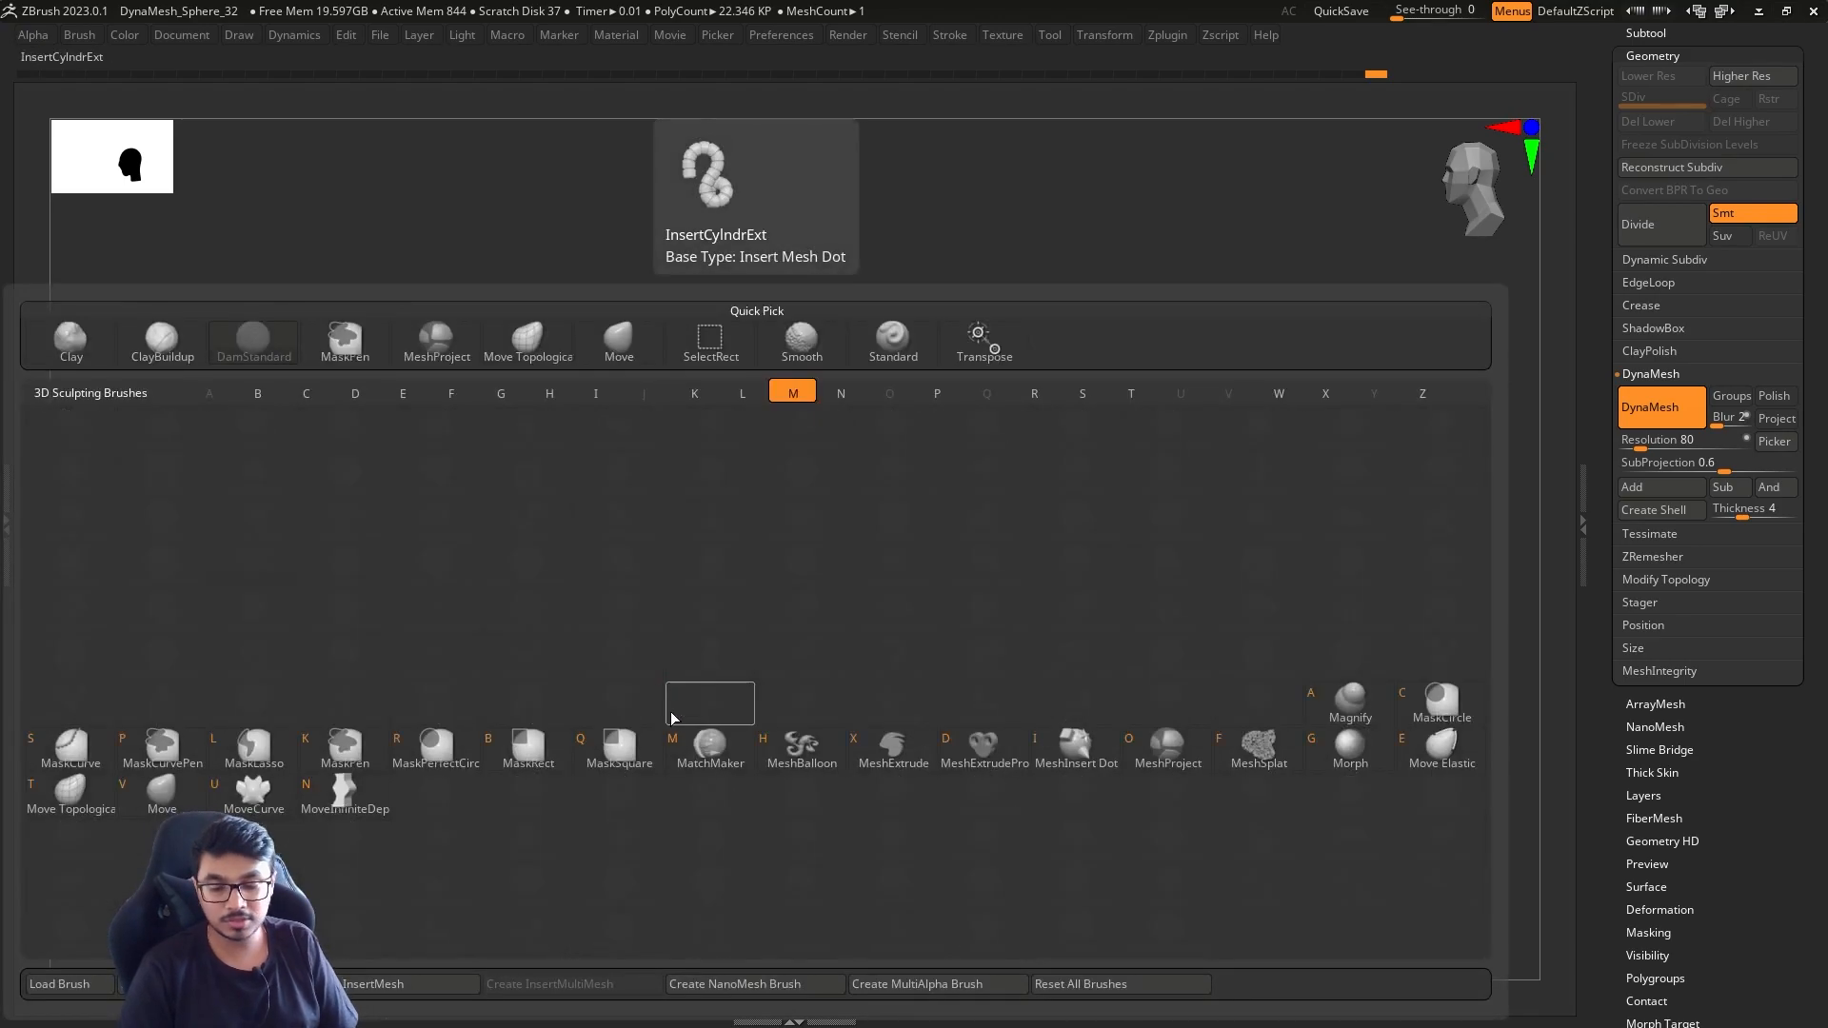
pyautogui.press('v')
pyautogui.press('s')
pyautogui.moveTo(933, 737); pyautogui.dragTo(956, 735)
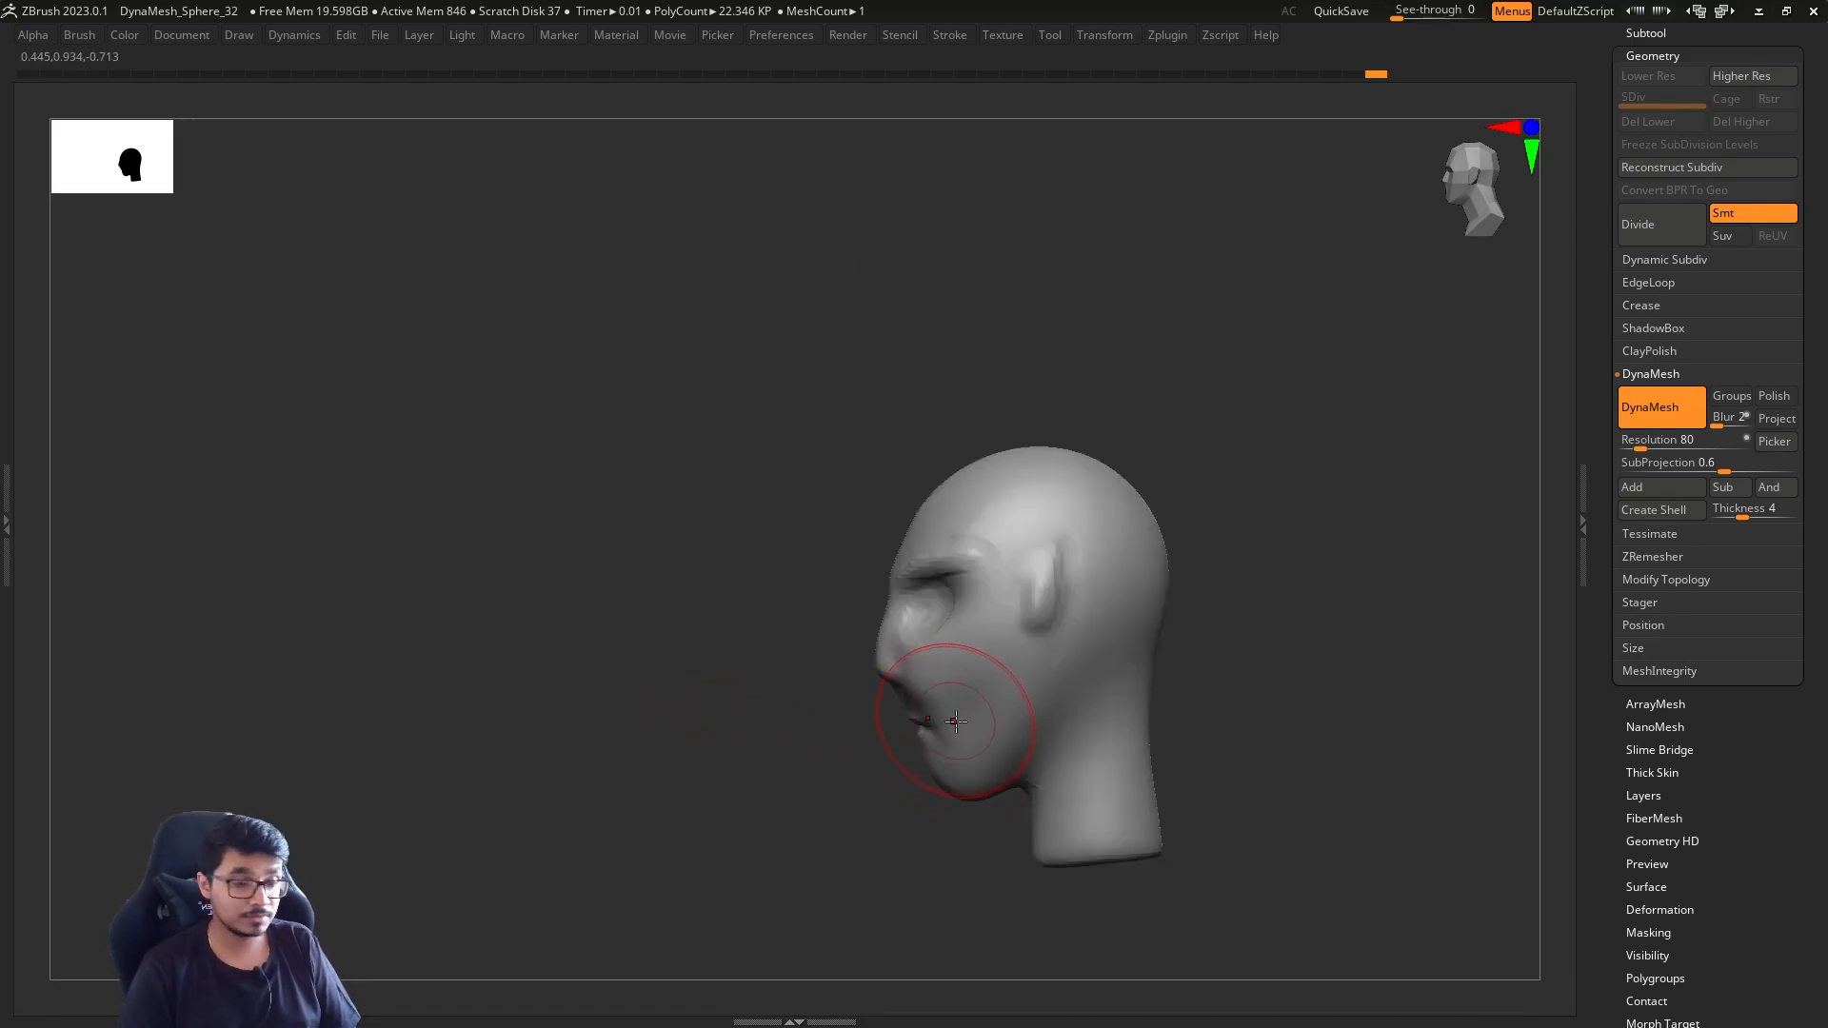